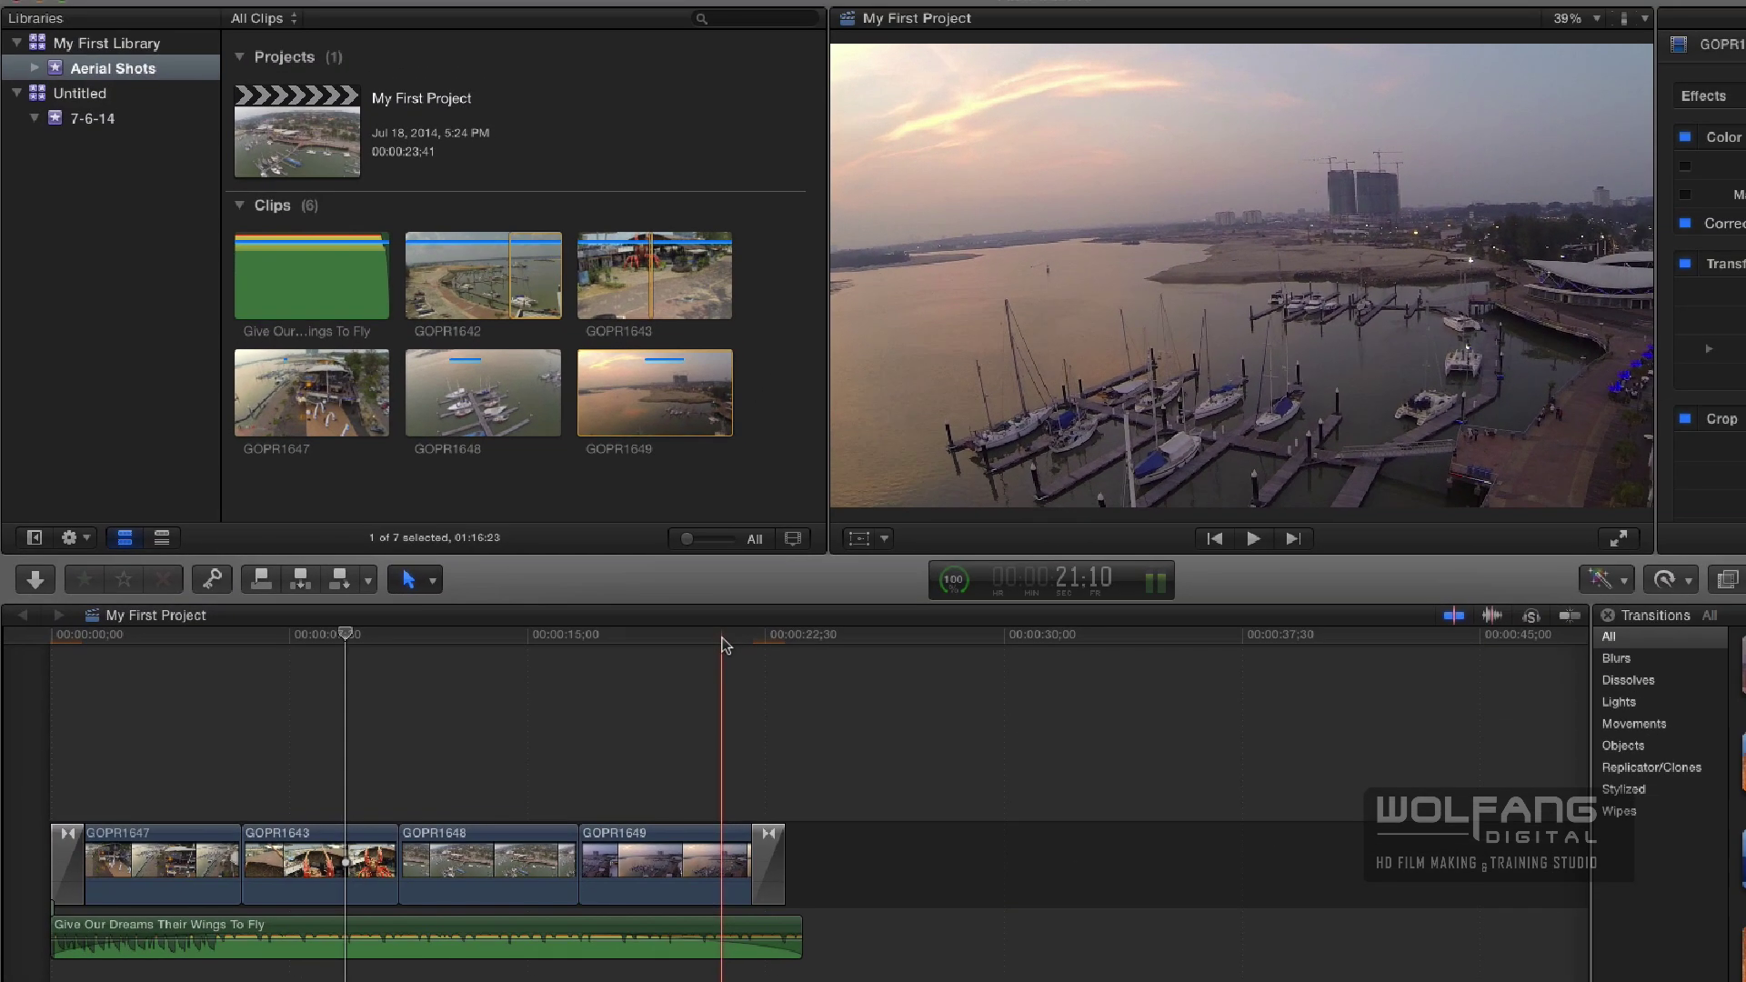
Play the project's ending from 21:10 and return the playhead to 18:25 in clip GOPR1649.
left_click(724, 643)
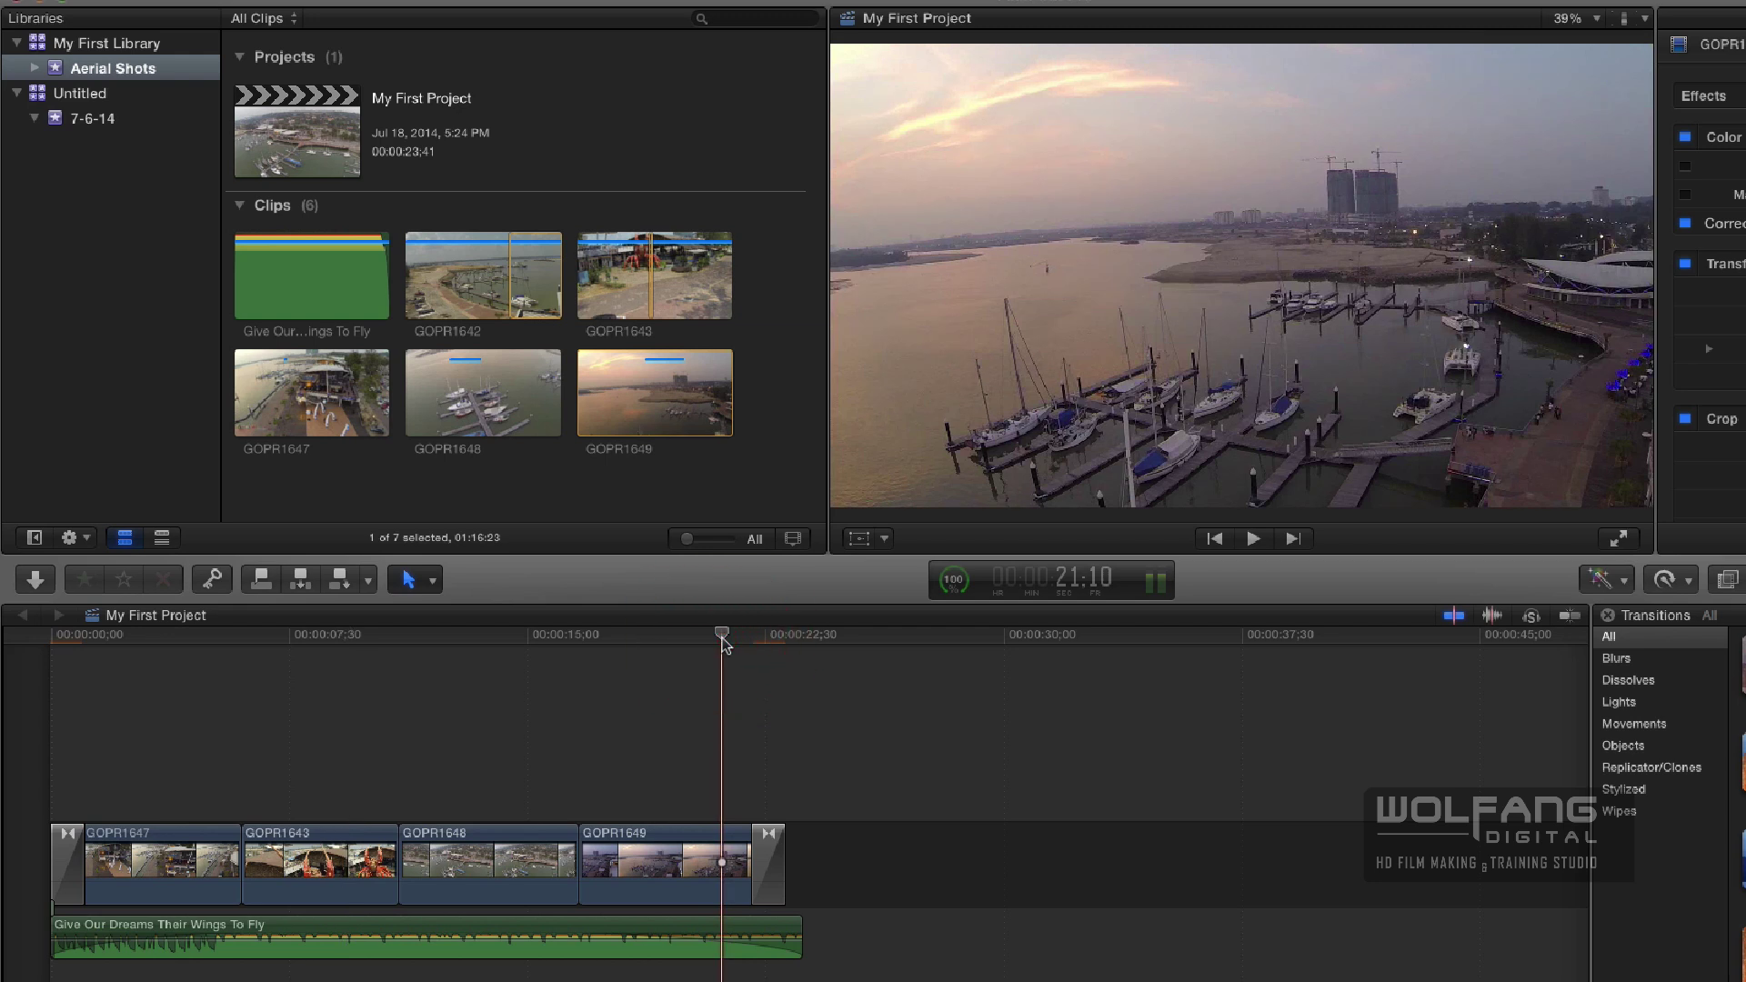
key("space")
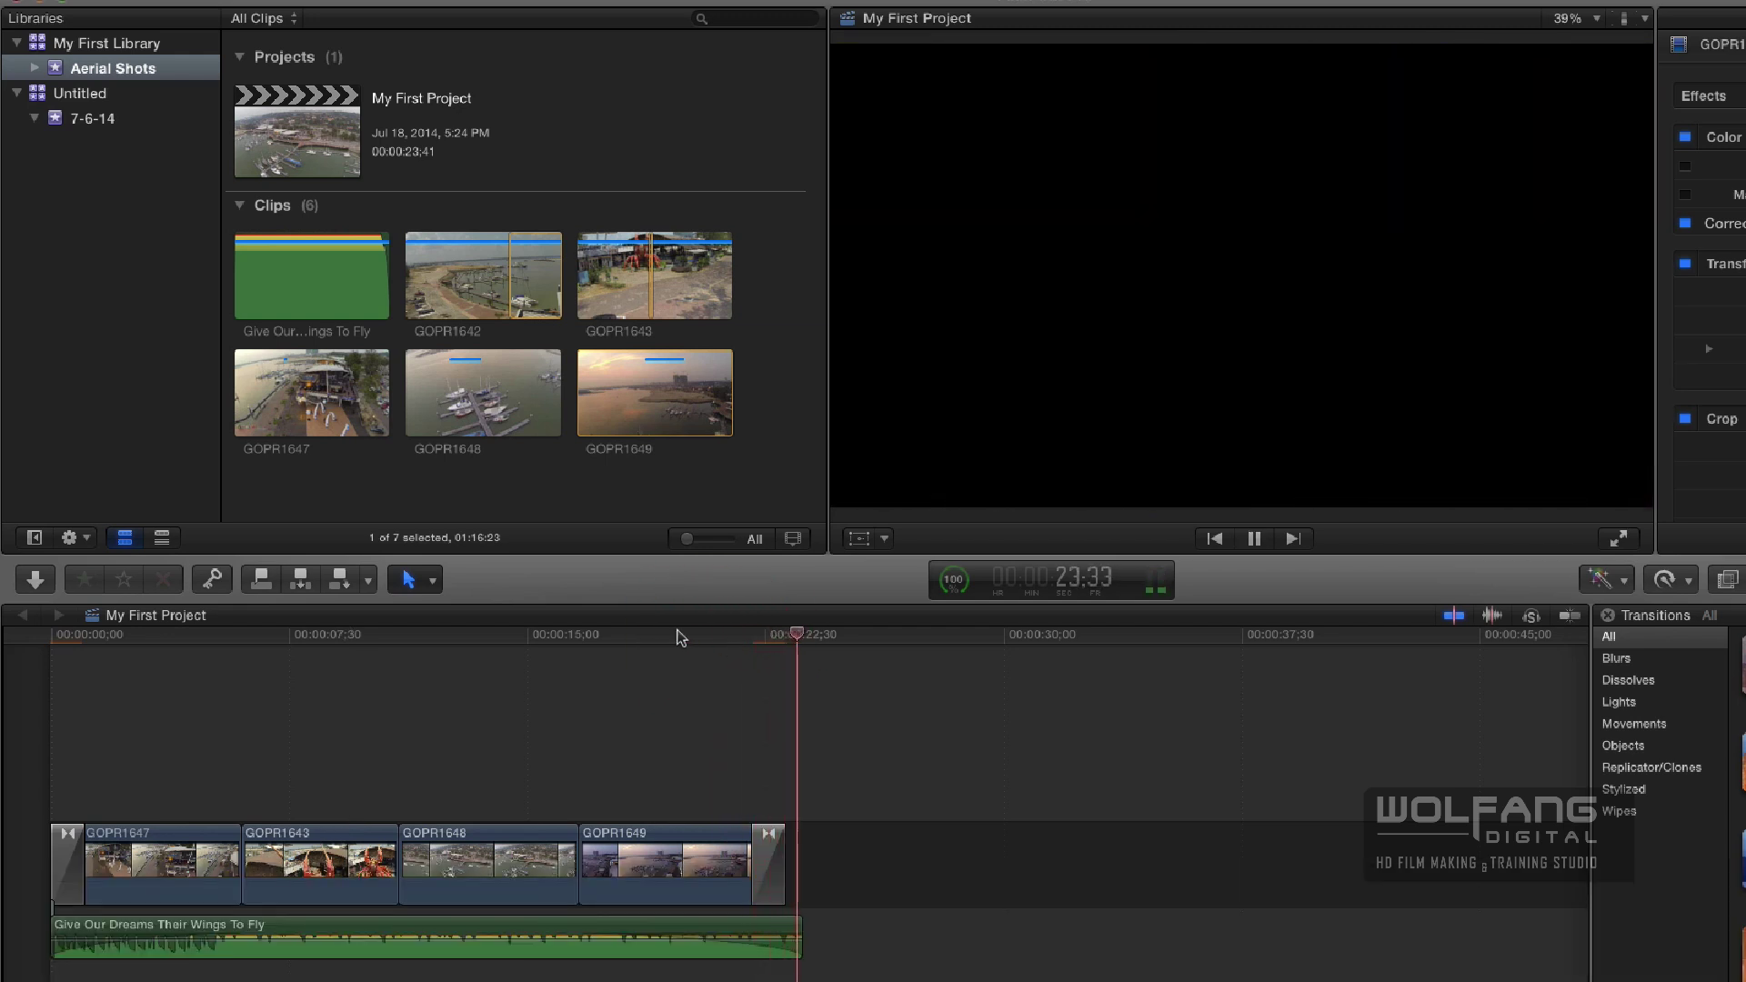
key("space")
left_click(637, 643)
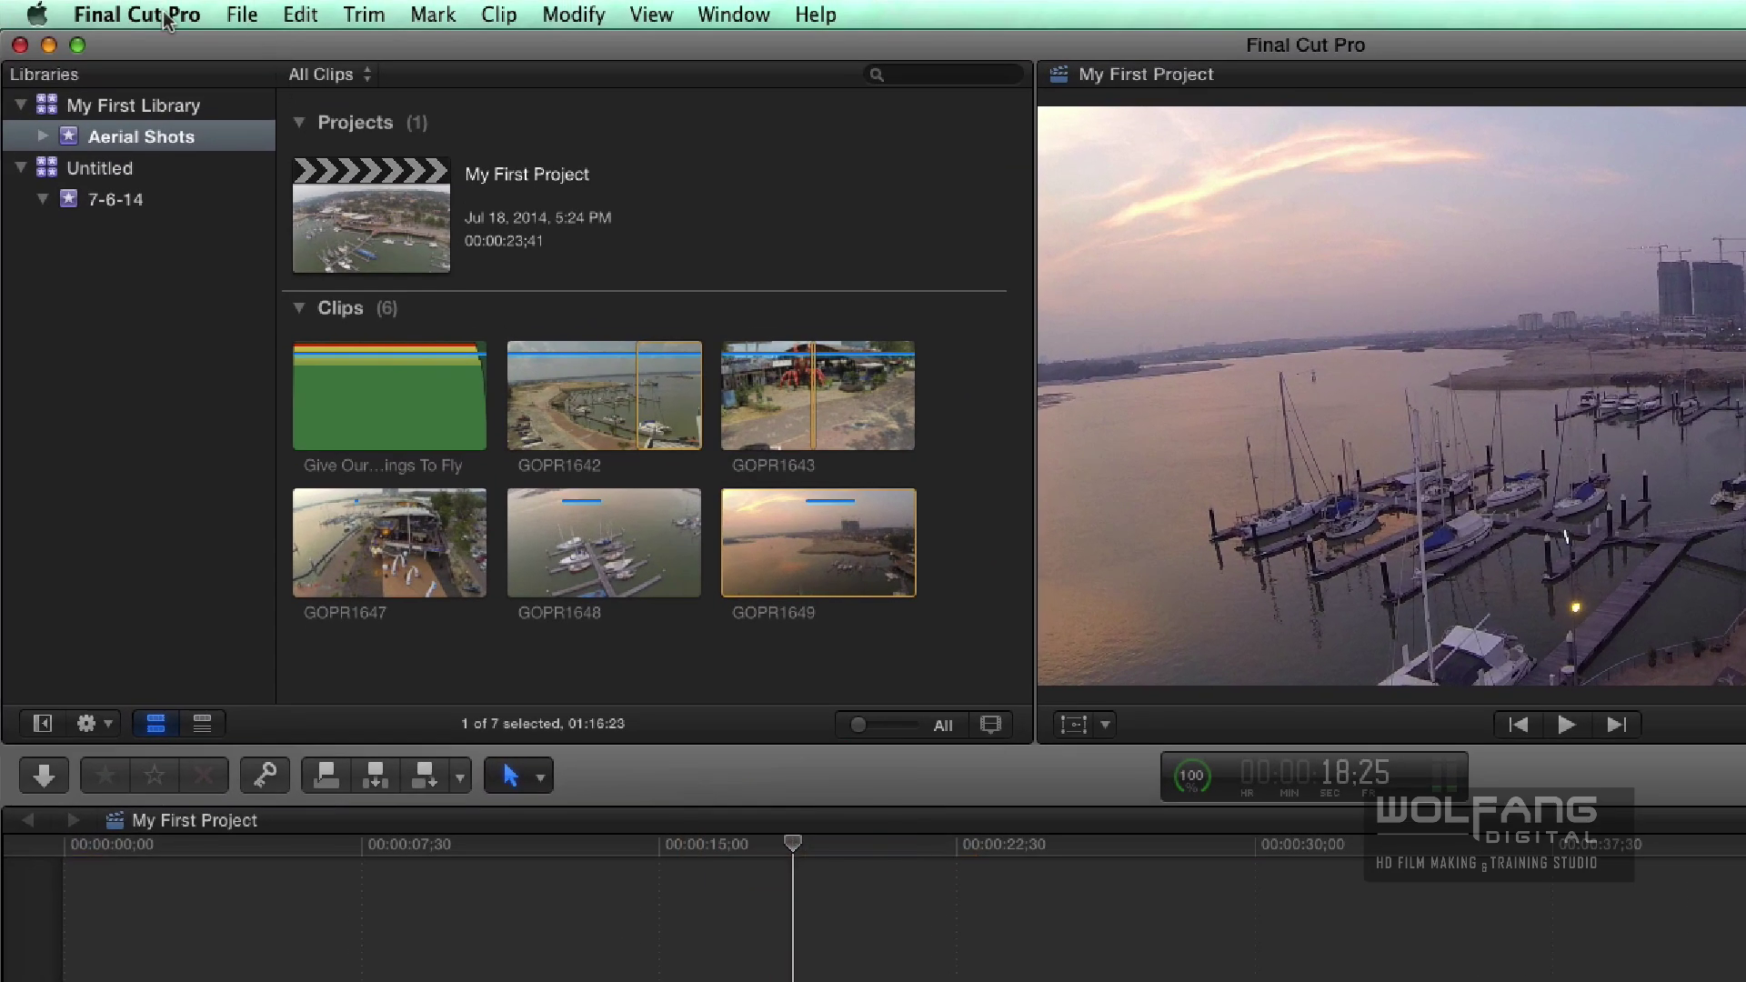
Enable background rendering in the Playback preferences and close the preferences.
left_click(167, 18)
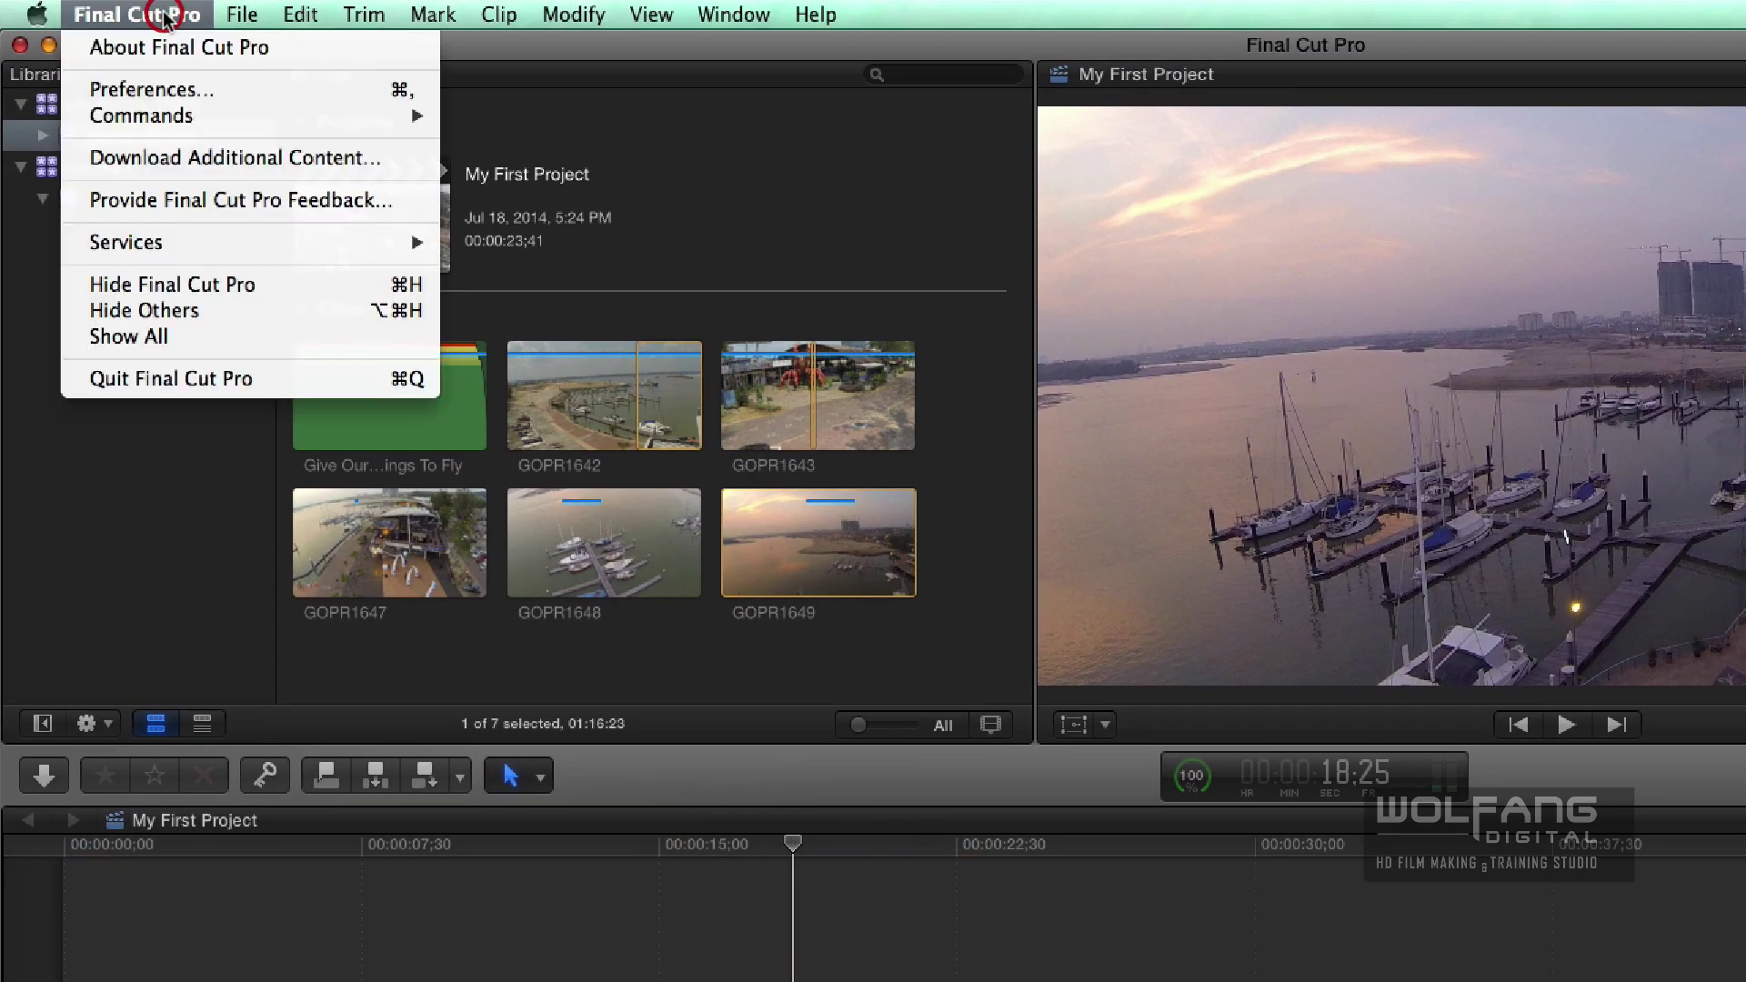
left_click(157, 89)
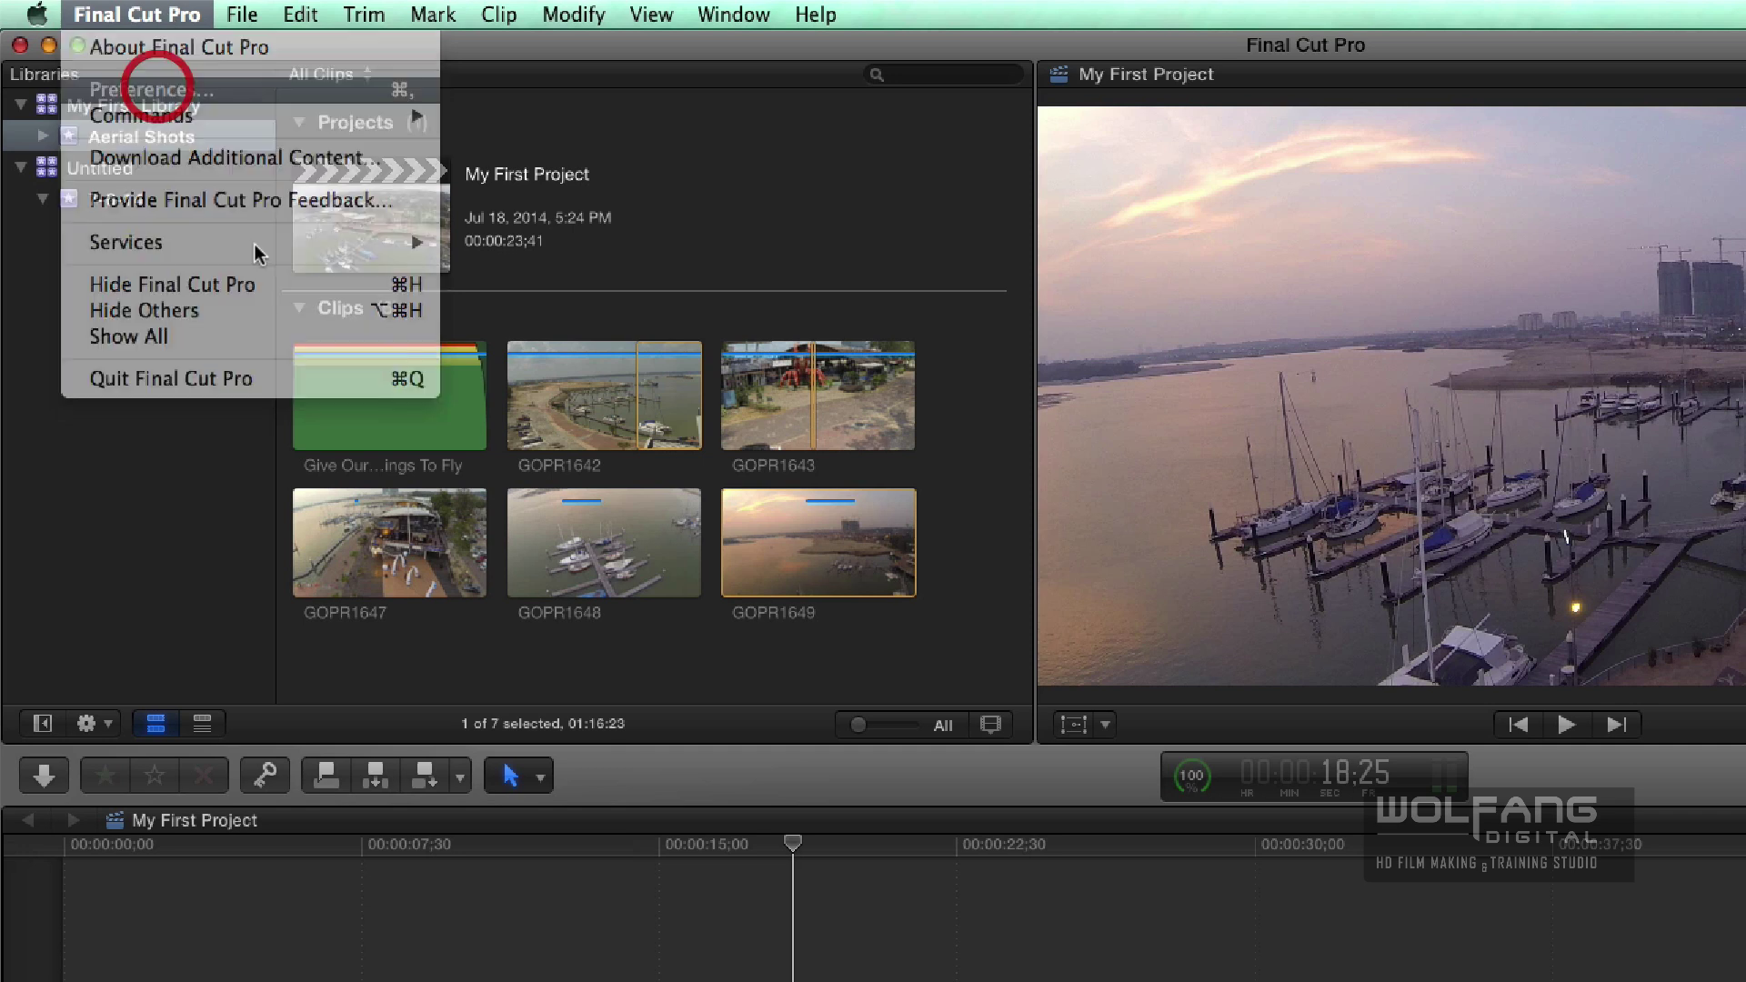
left_click_drag(1458, 307, 1192, 411)
left_click(890, 420)
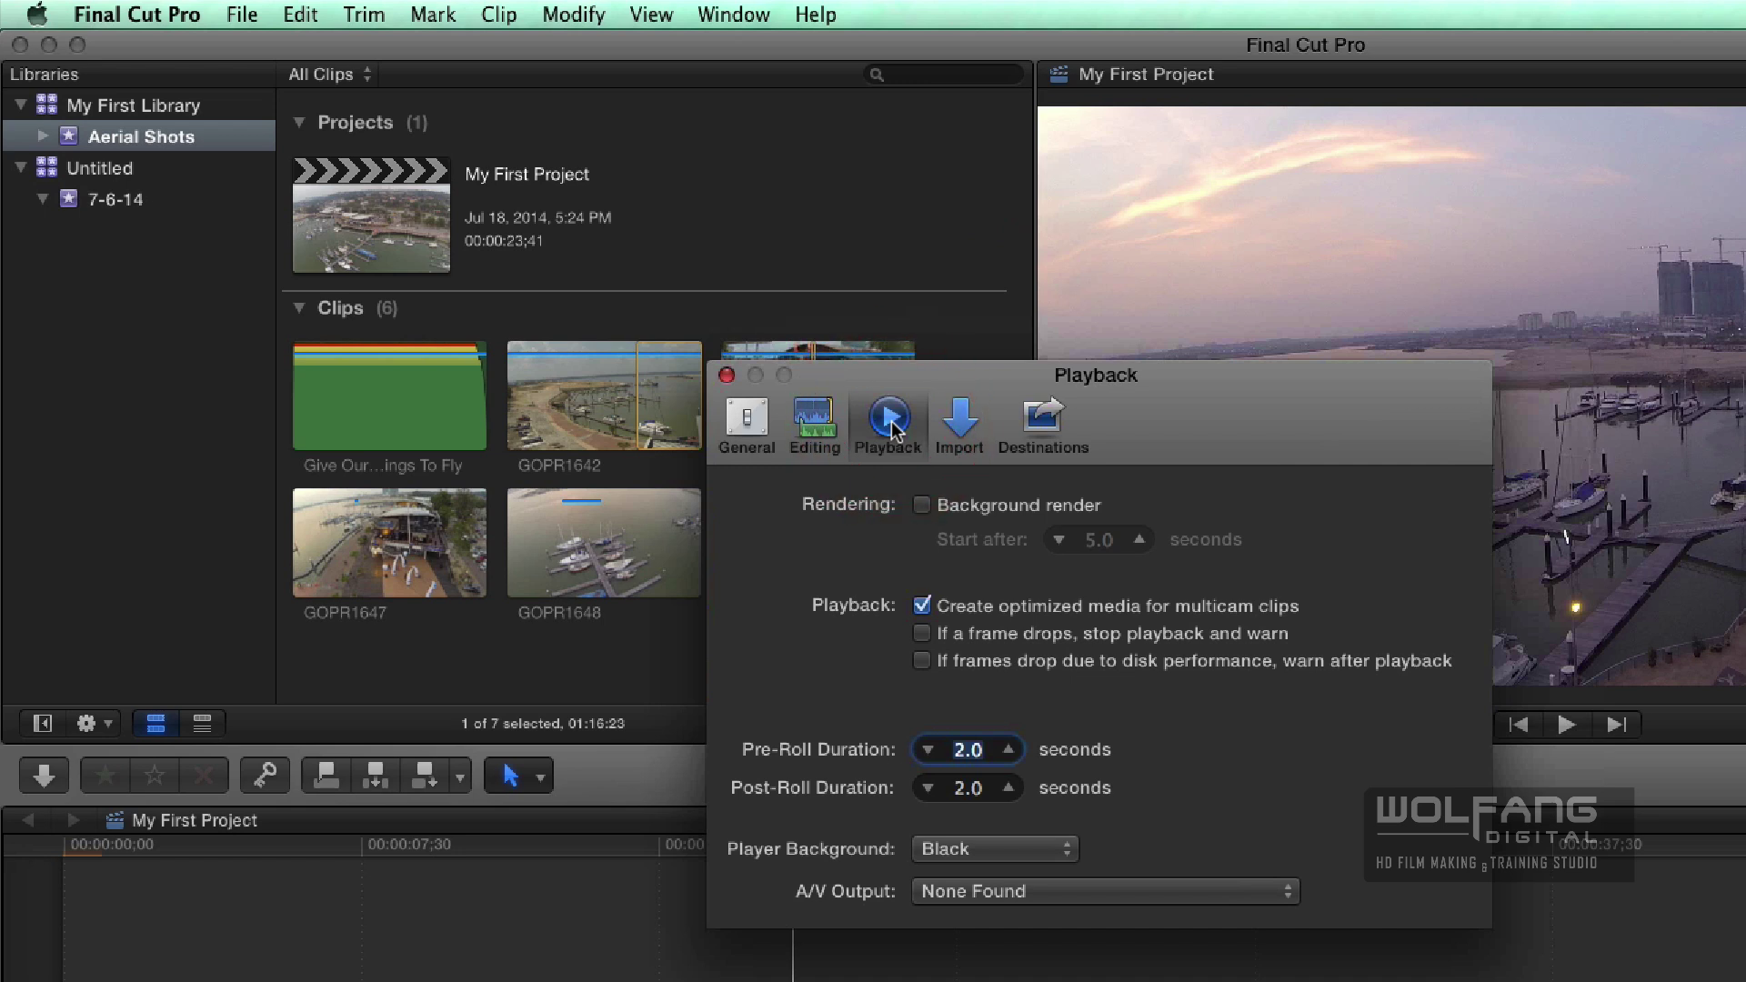
left_click(923, 507)
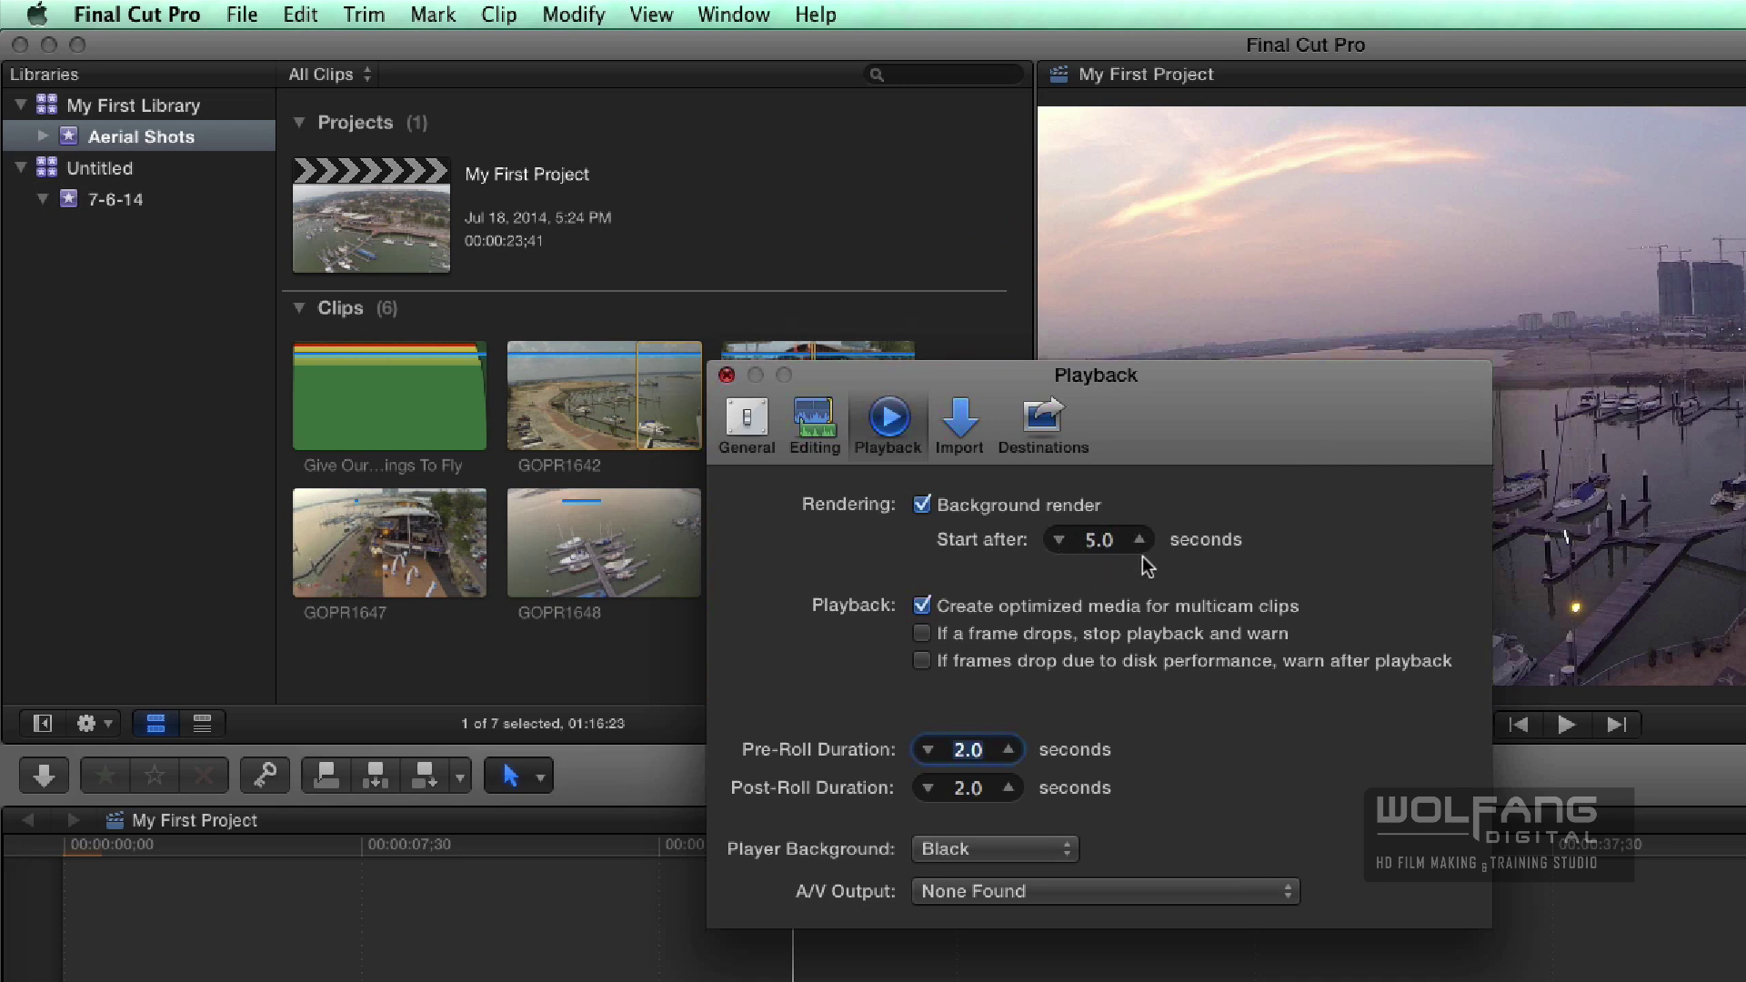
left_click(727, 375)
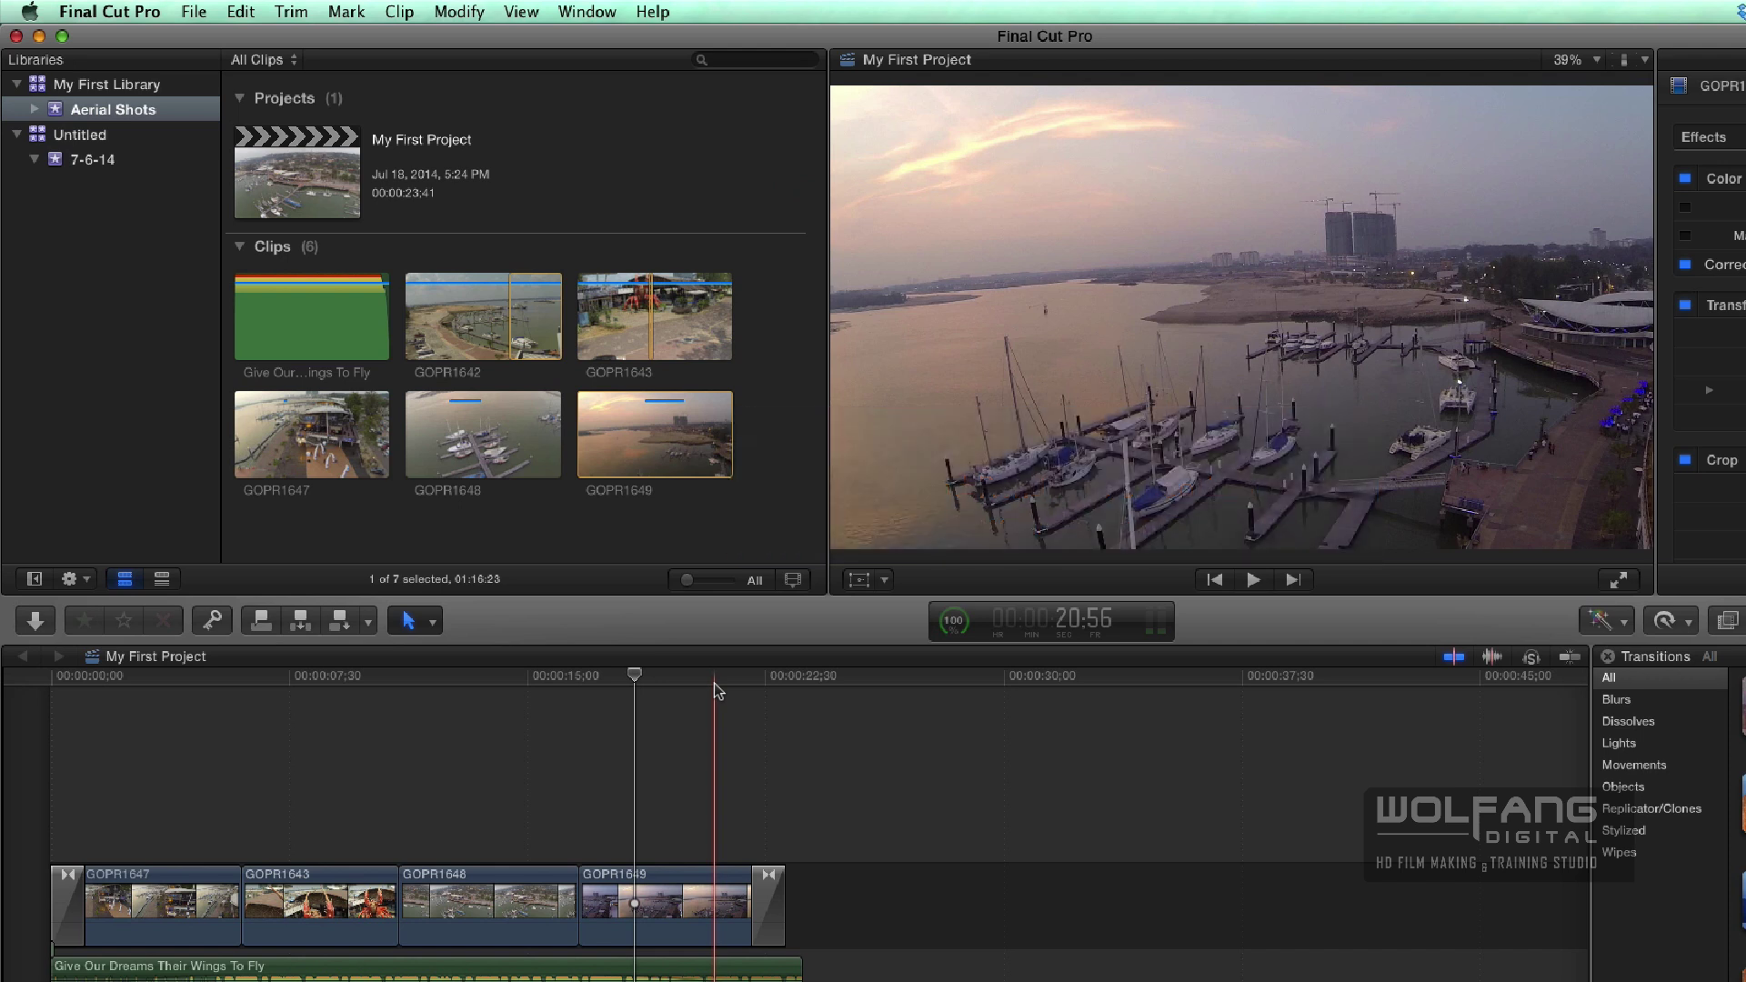
Check the status of the background tasks and review the background render delay in the Playback preferences.
left_click(954, 624)
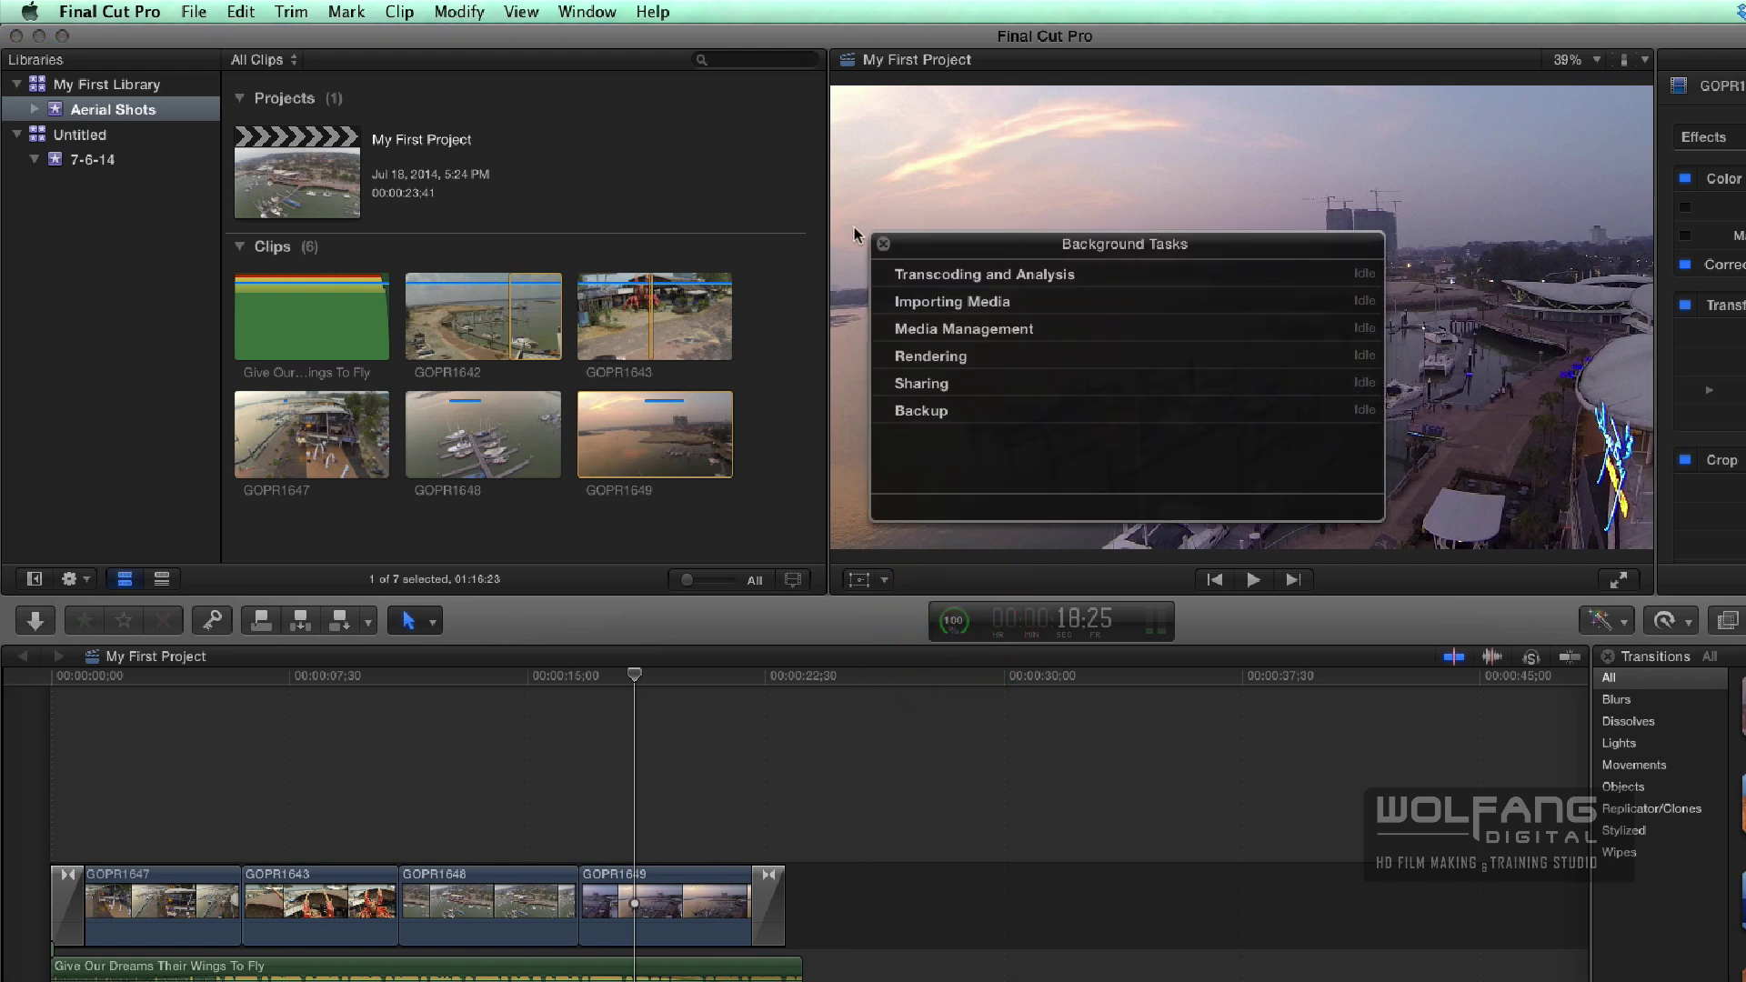
left_click(883, 244)
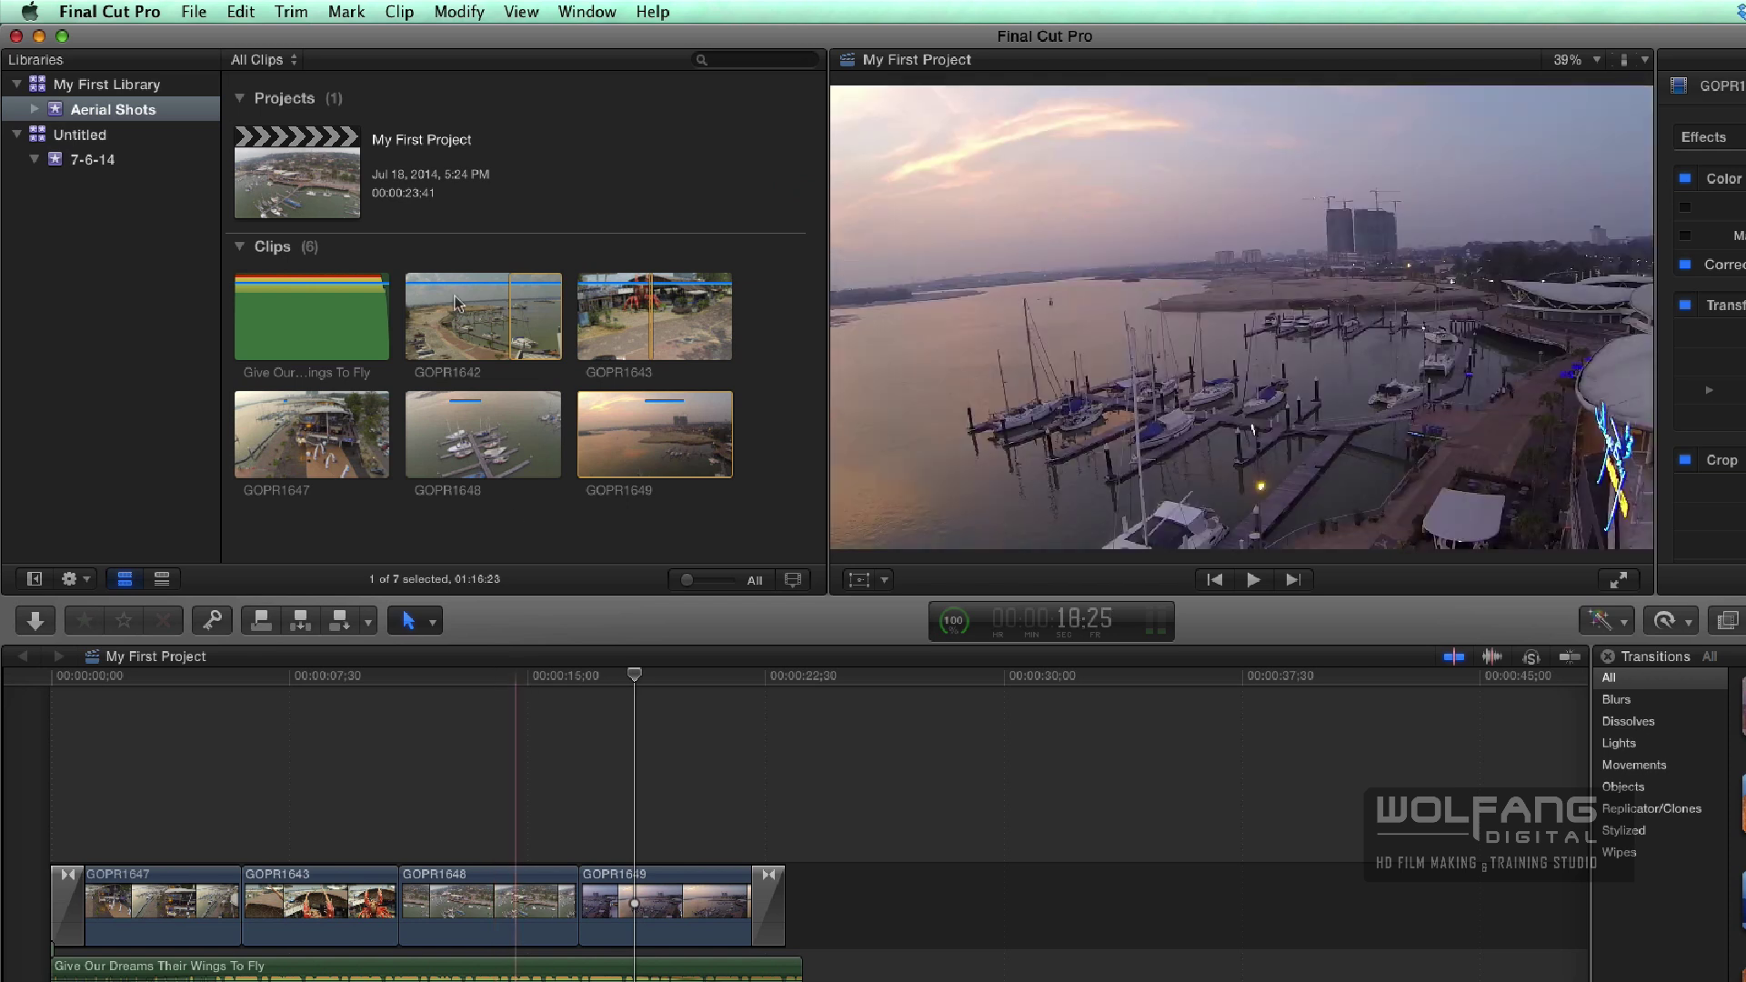
left_click(133, 12)
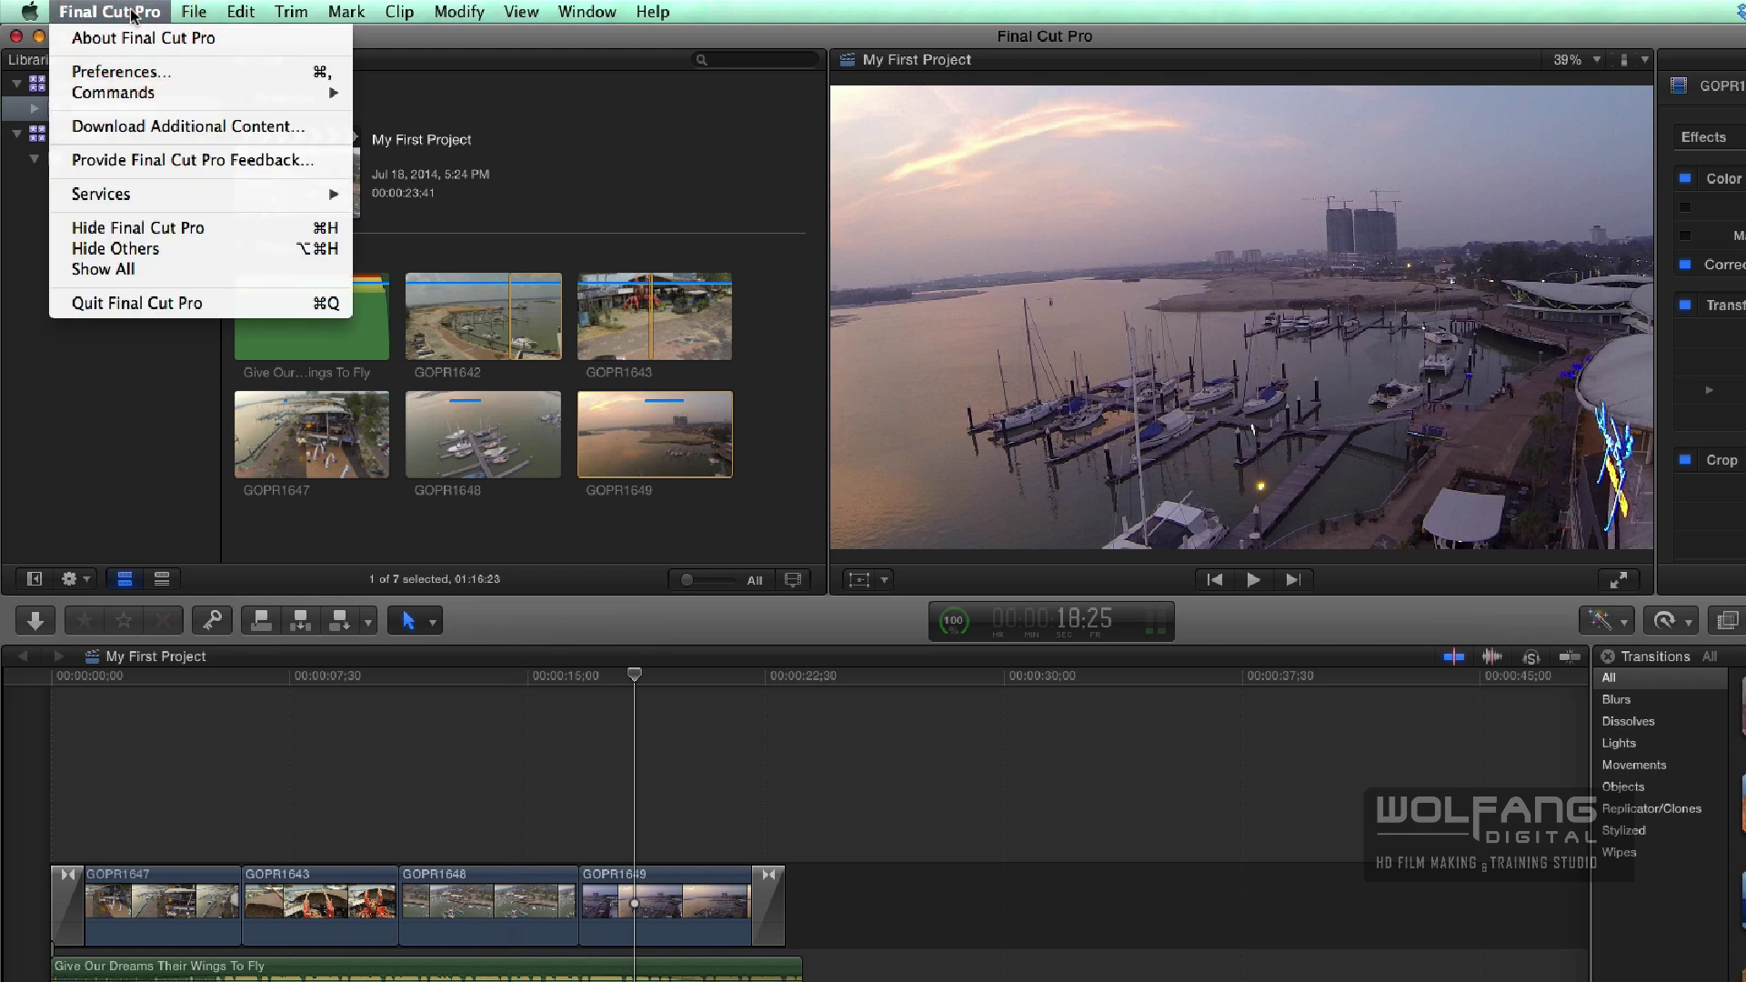
left_click(127, 73)
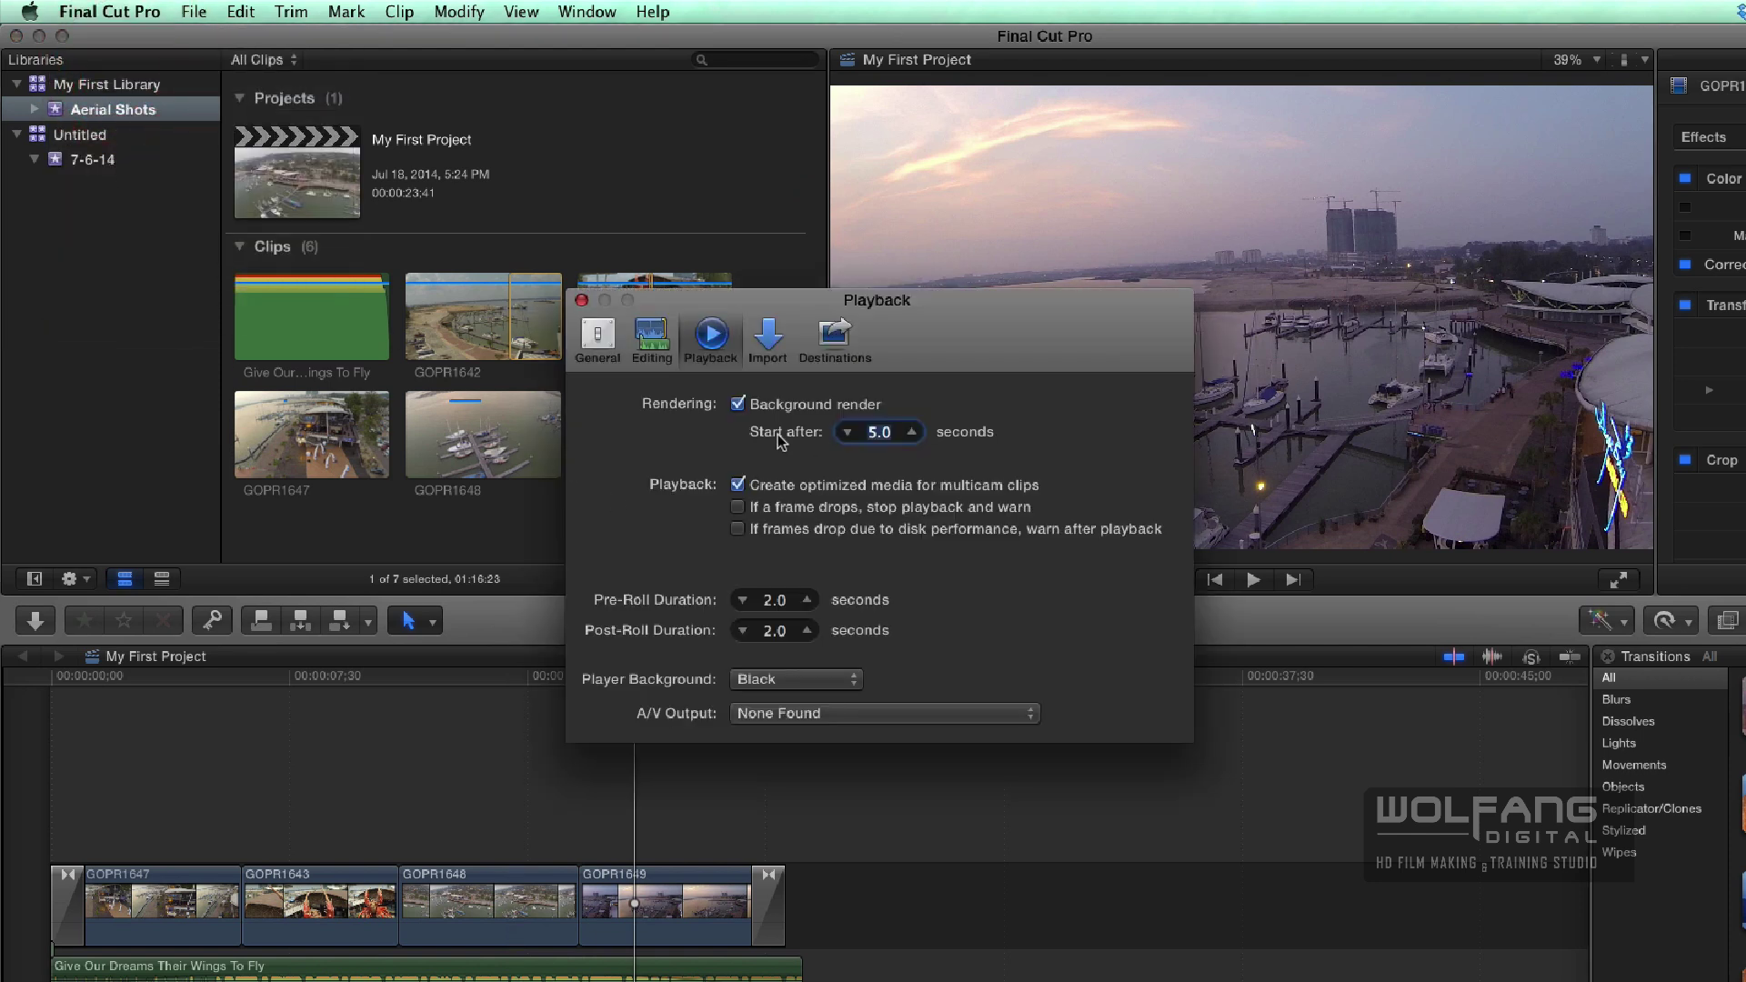
left_click(581, 301)
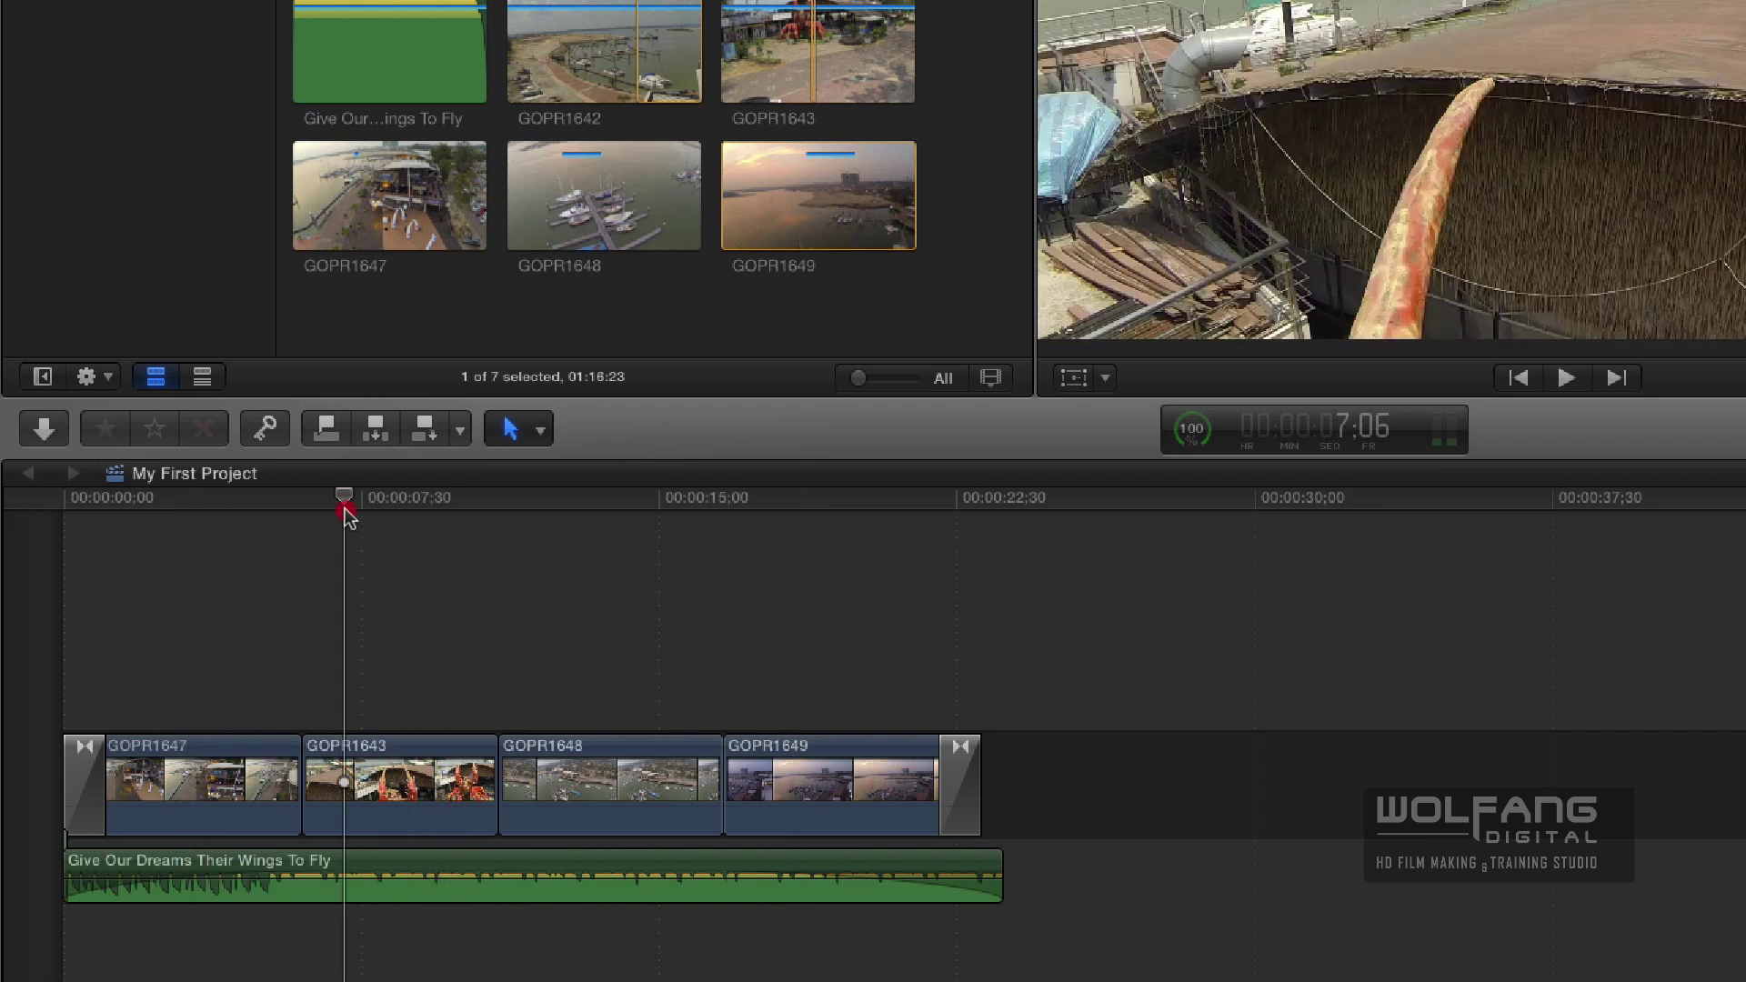
Turn off video and audio skimming and move the playhead to 6:05, at the start of clip GOPR1643.
left_click(344, 503)
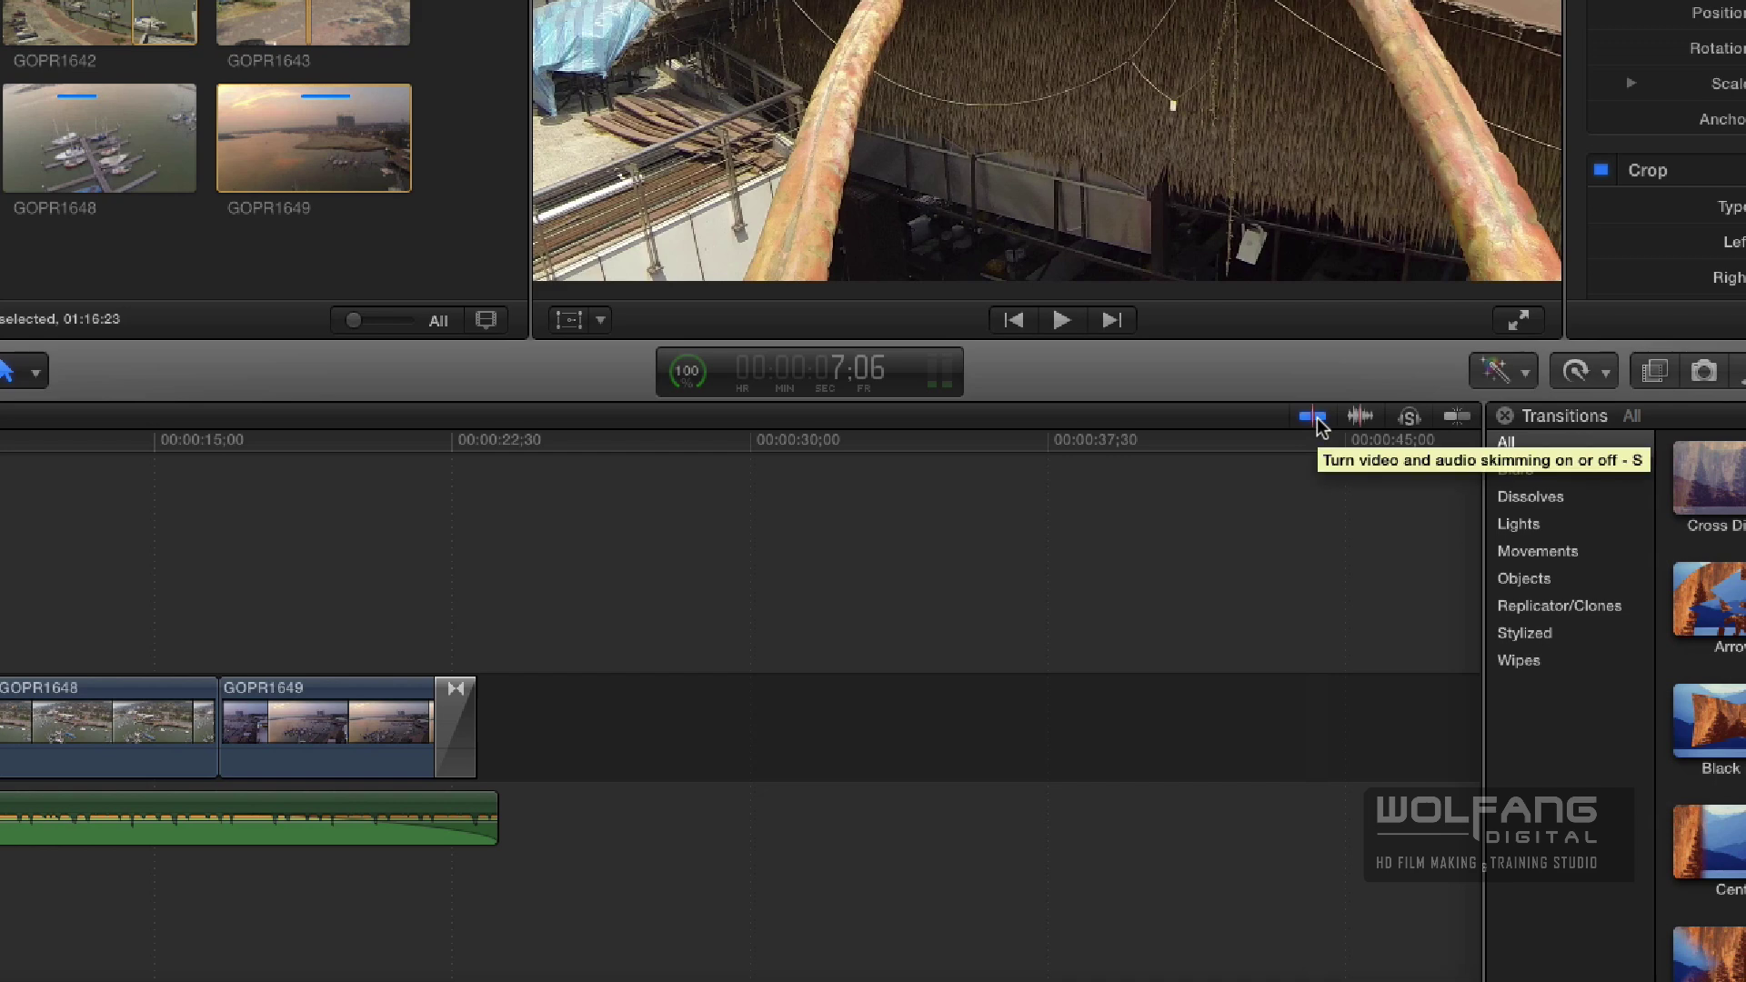
left_click(1313, 416)
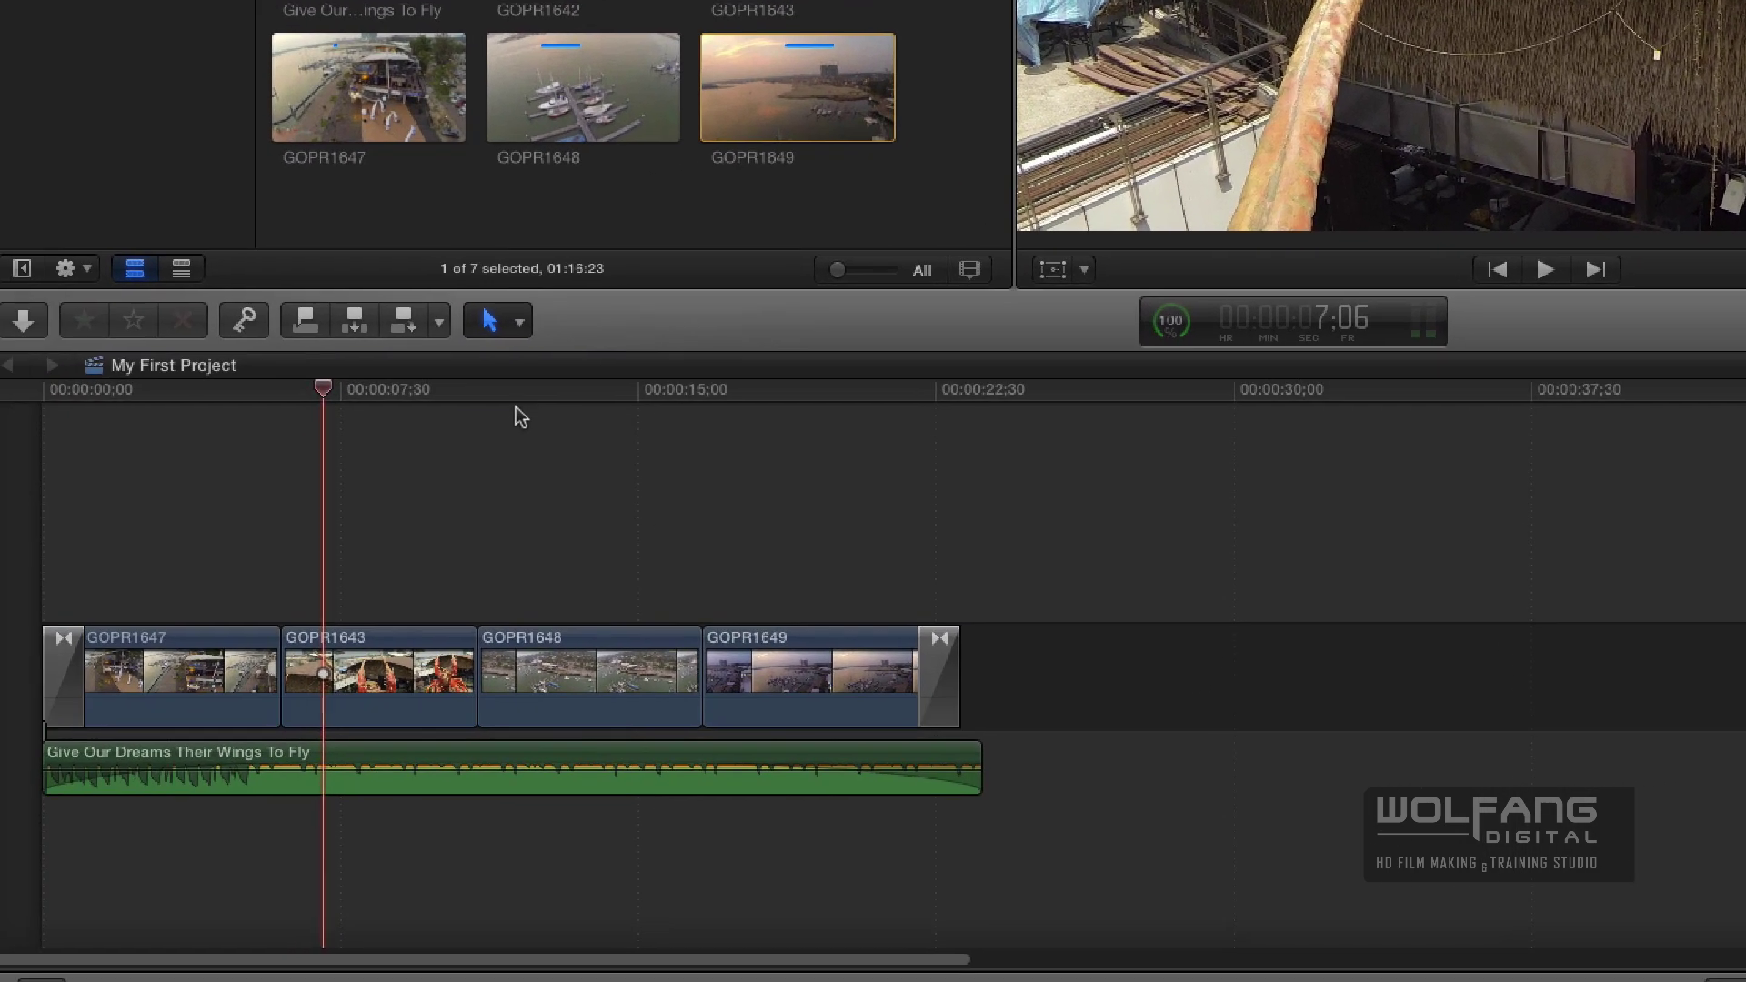
left_click(597, 409)
left_click(303, 400)
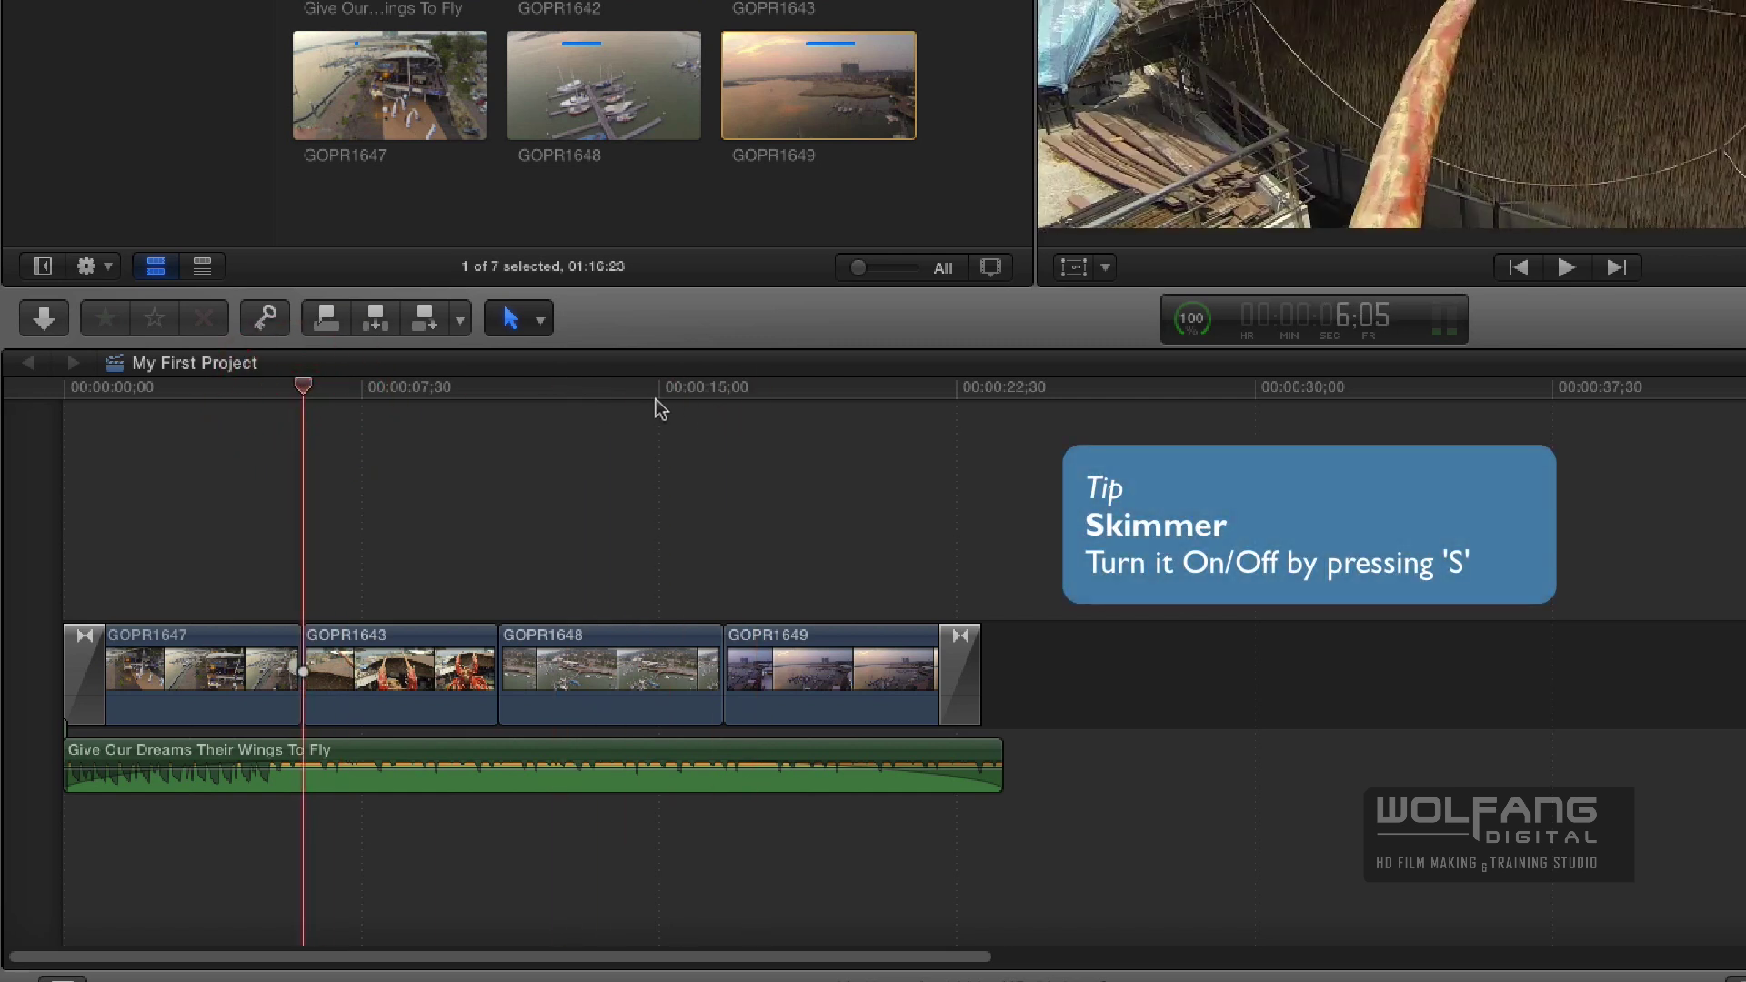
Toggle skimming on and off, and leave it switched on.
key("s")
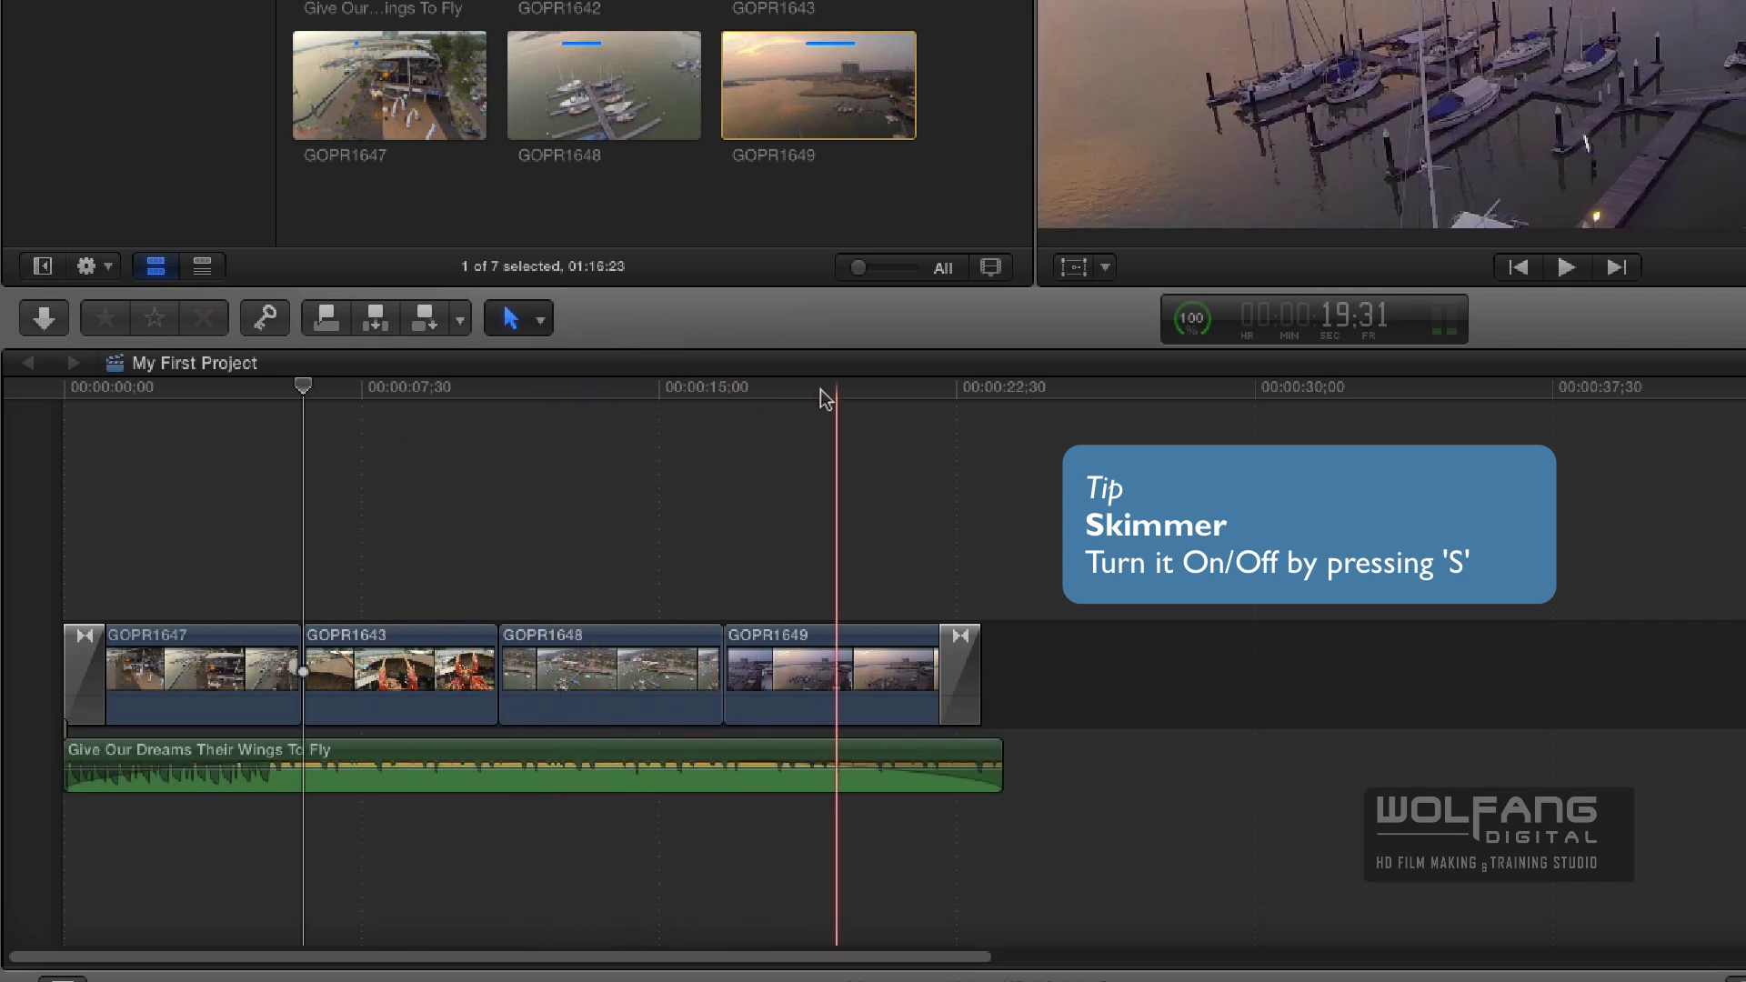
key("s")
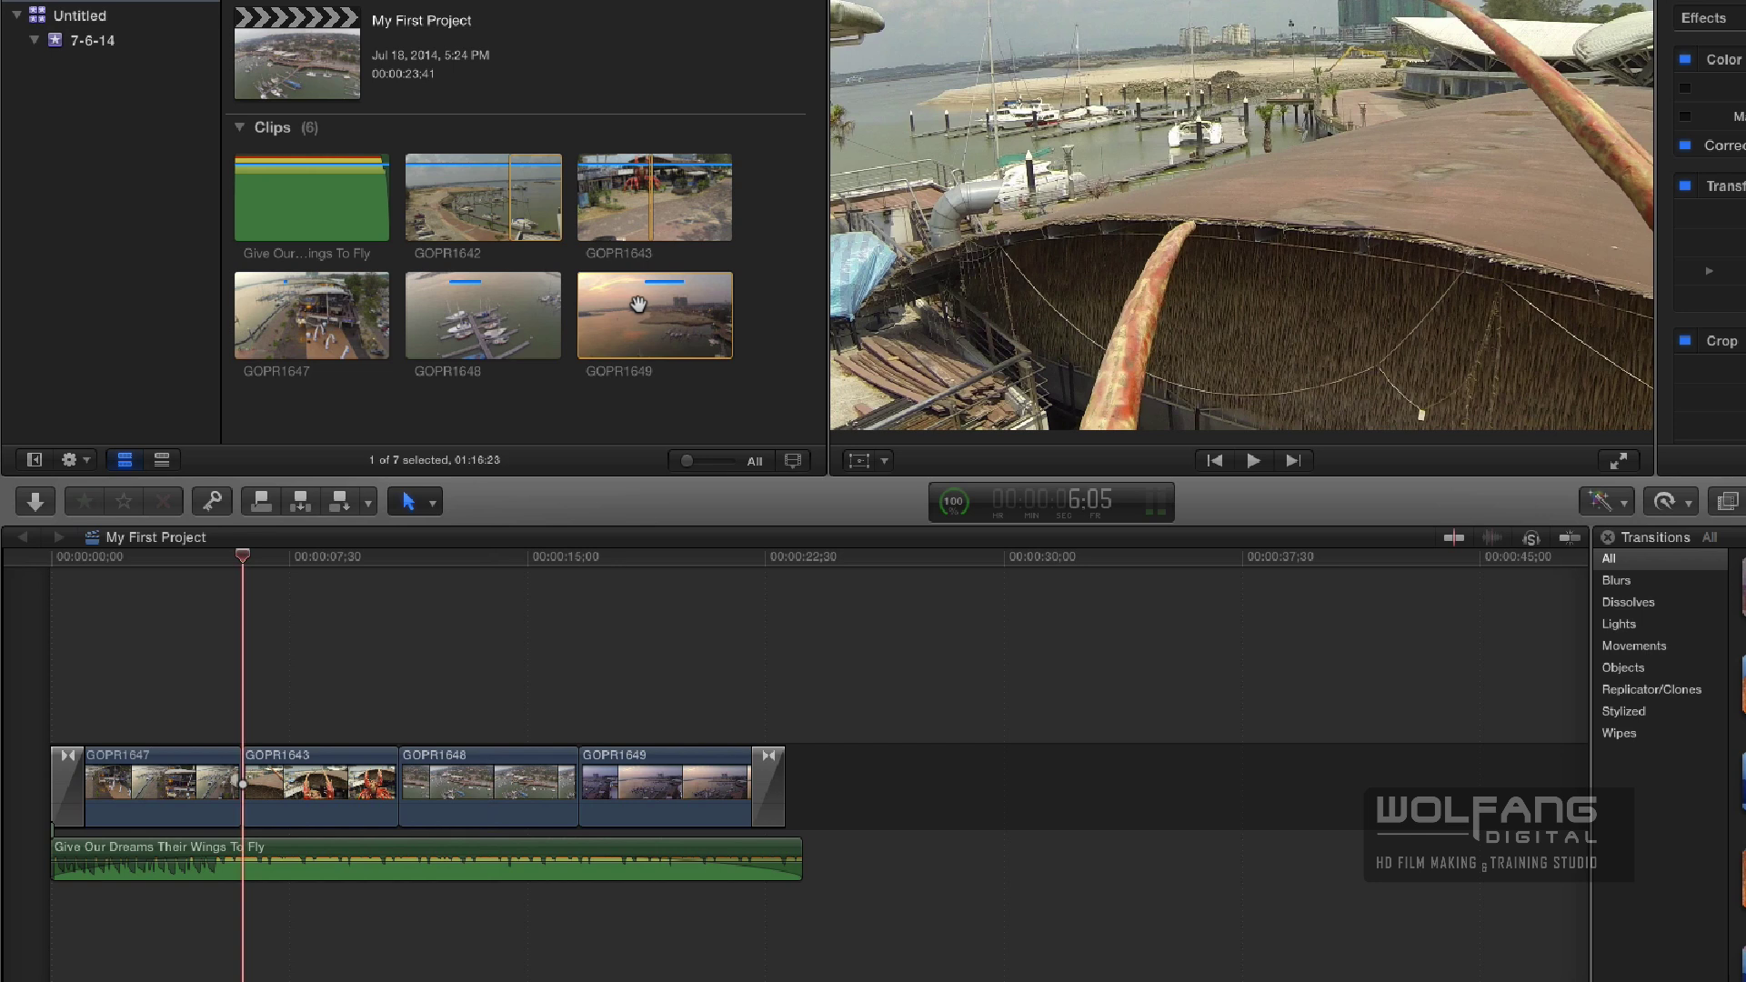
key("s")
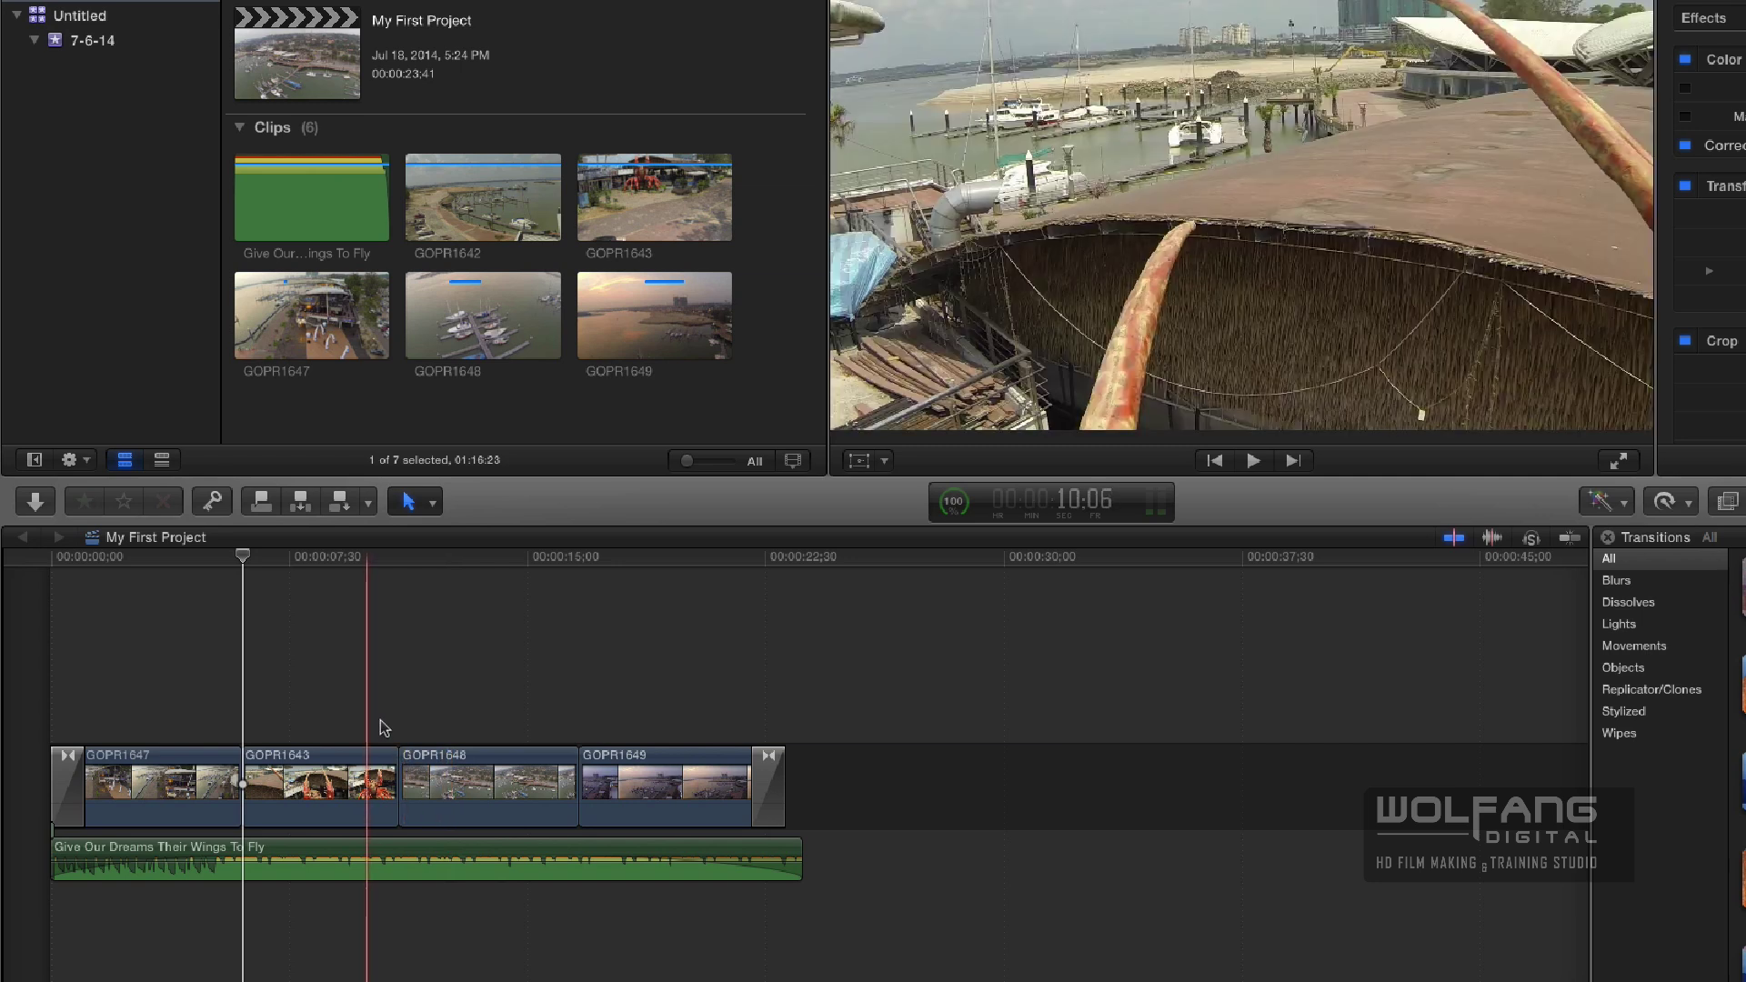
Place the playhead at 7:27 in clip GOPR1643 and magnify the timeline around it.
key("plus")
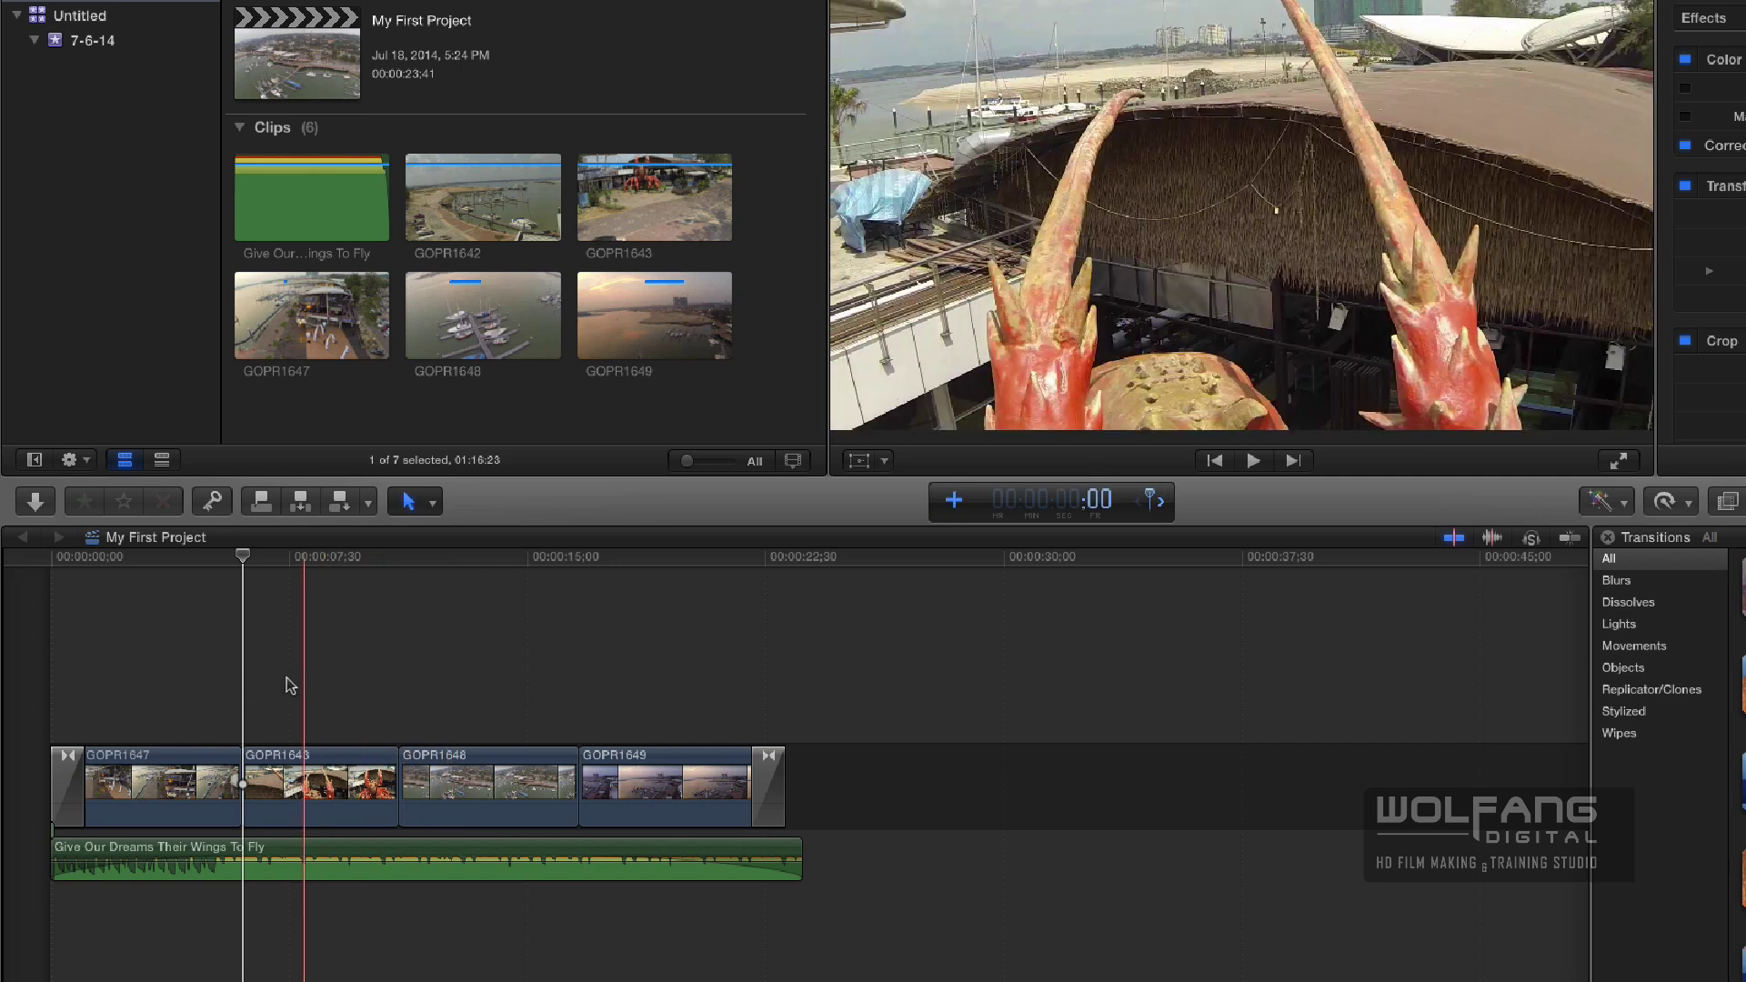
left_click(289, 685)
key("super+equal")
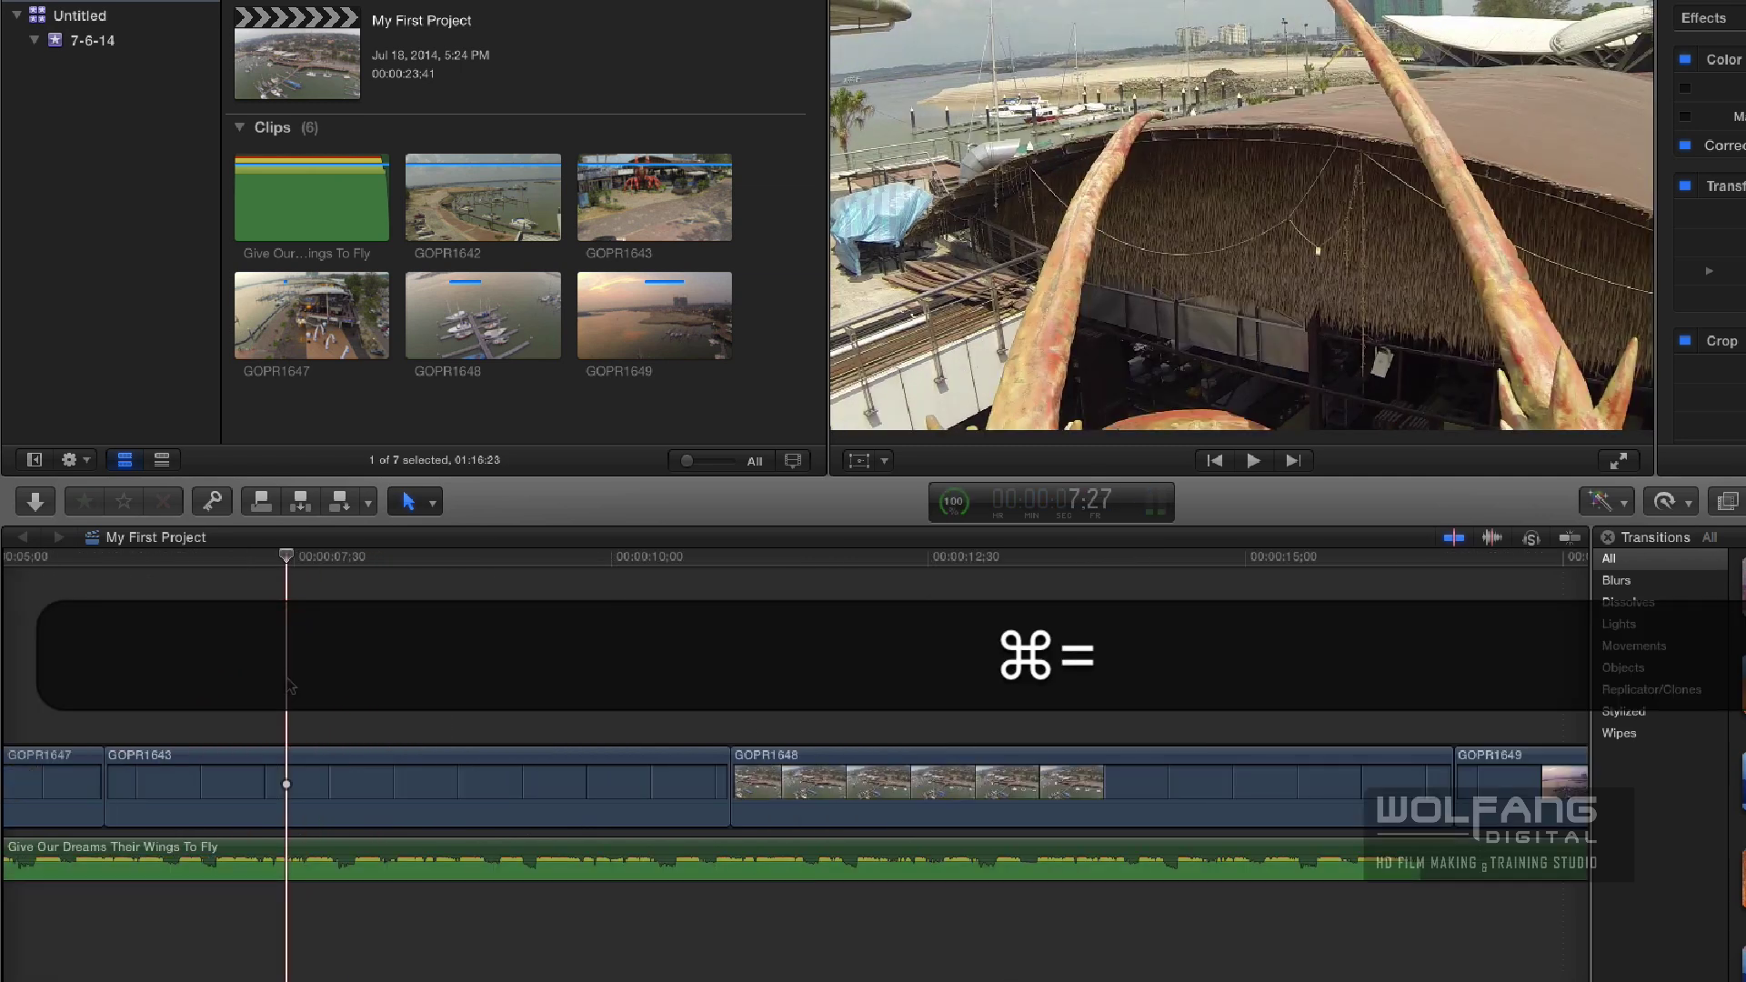
key("super+equal")
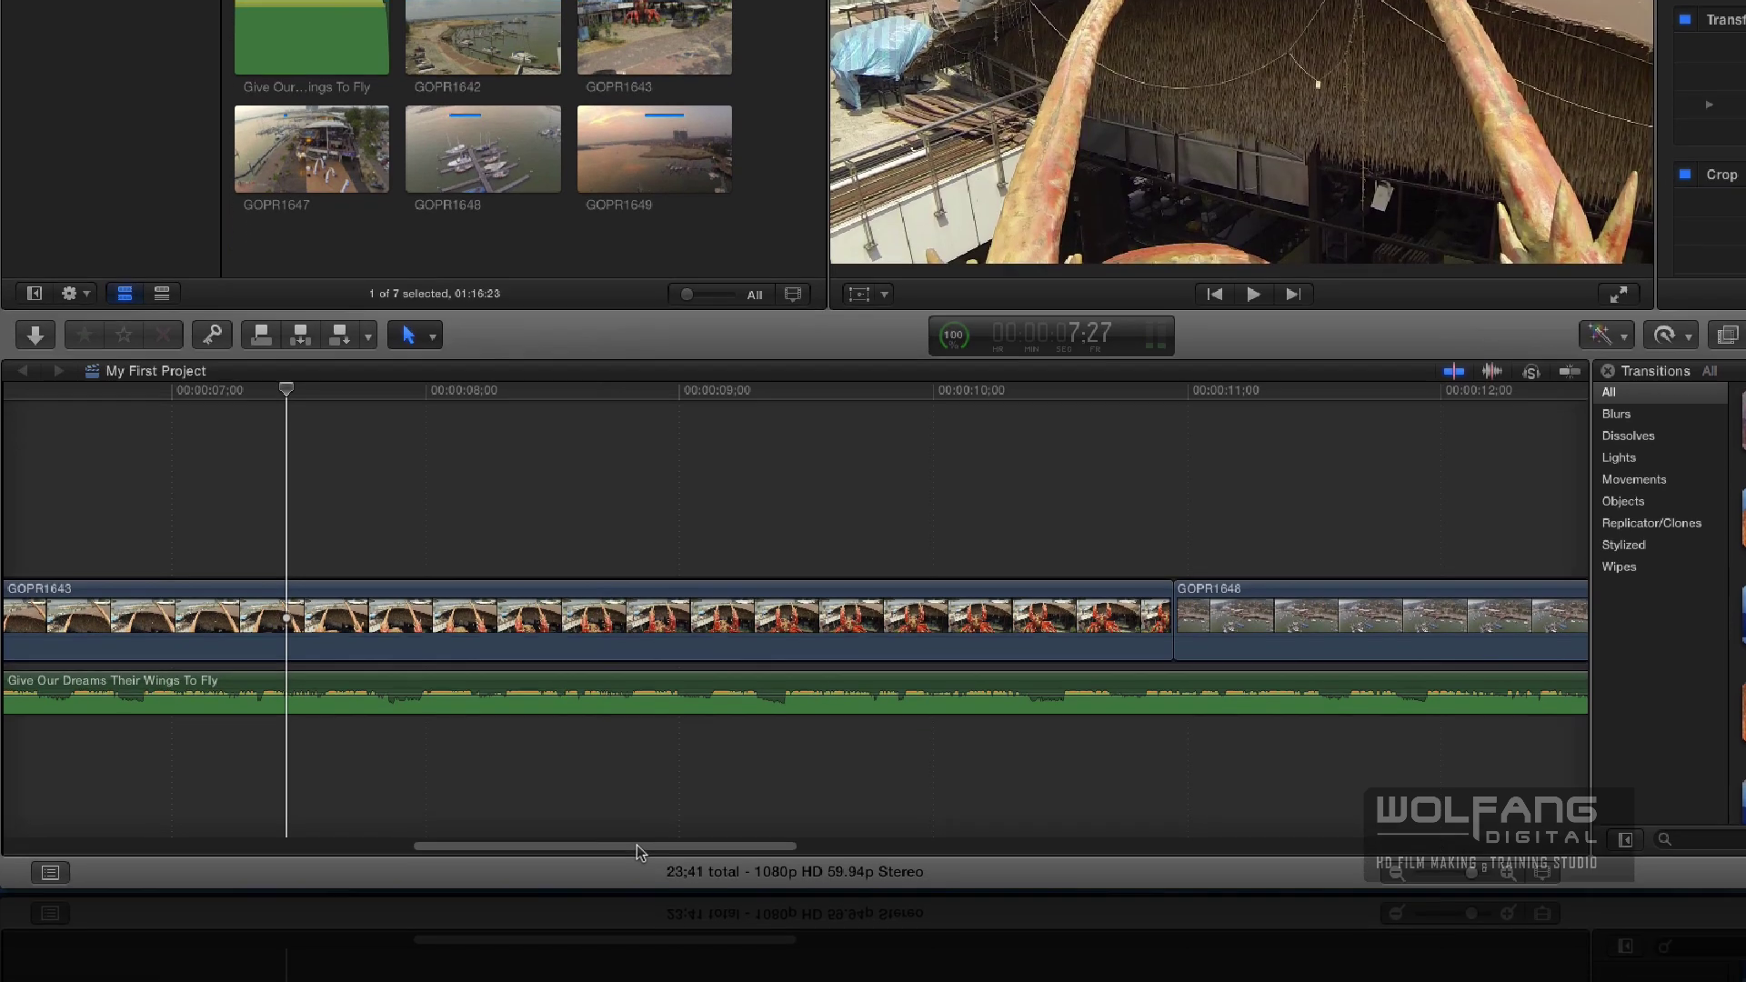
left_click_drag(640, 851, 596, 800)
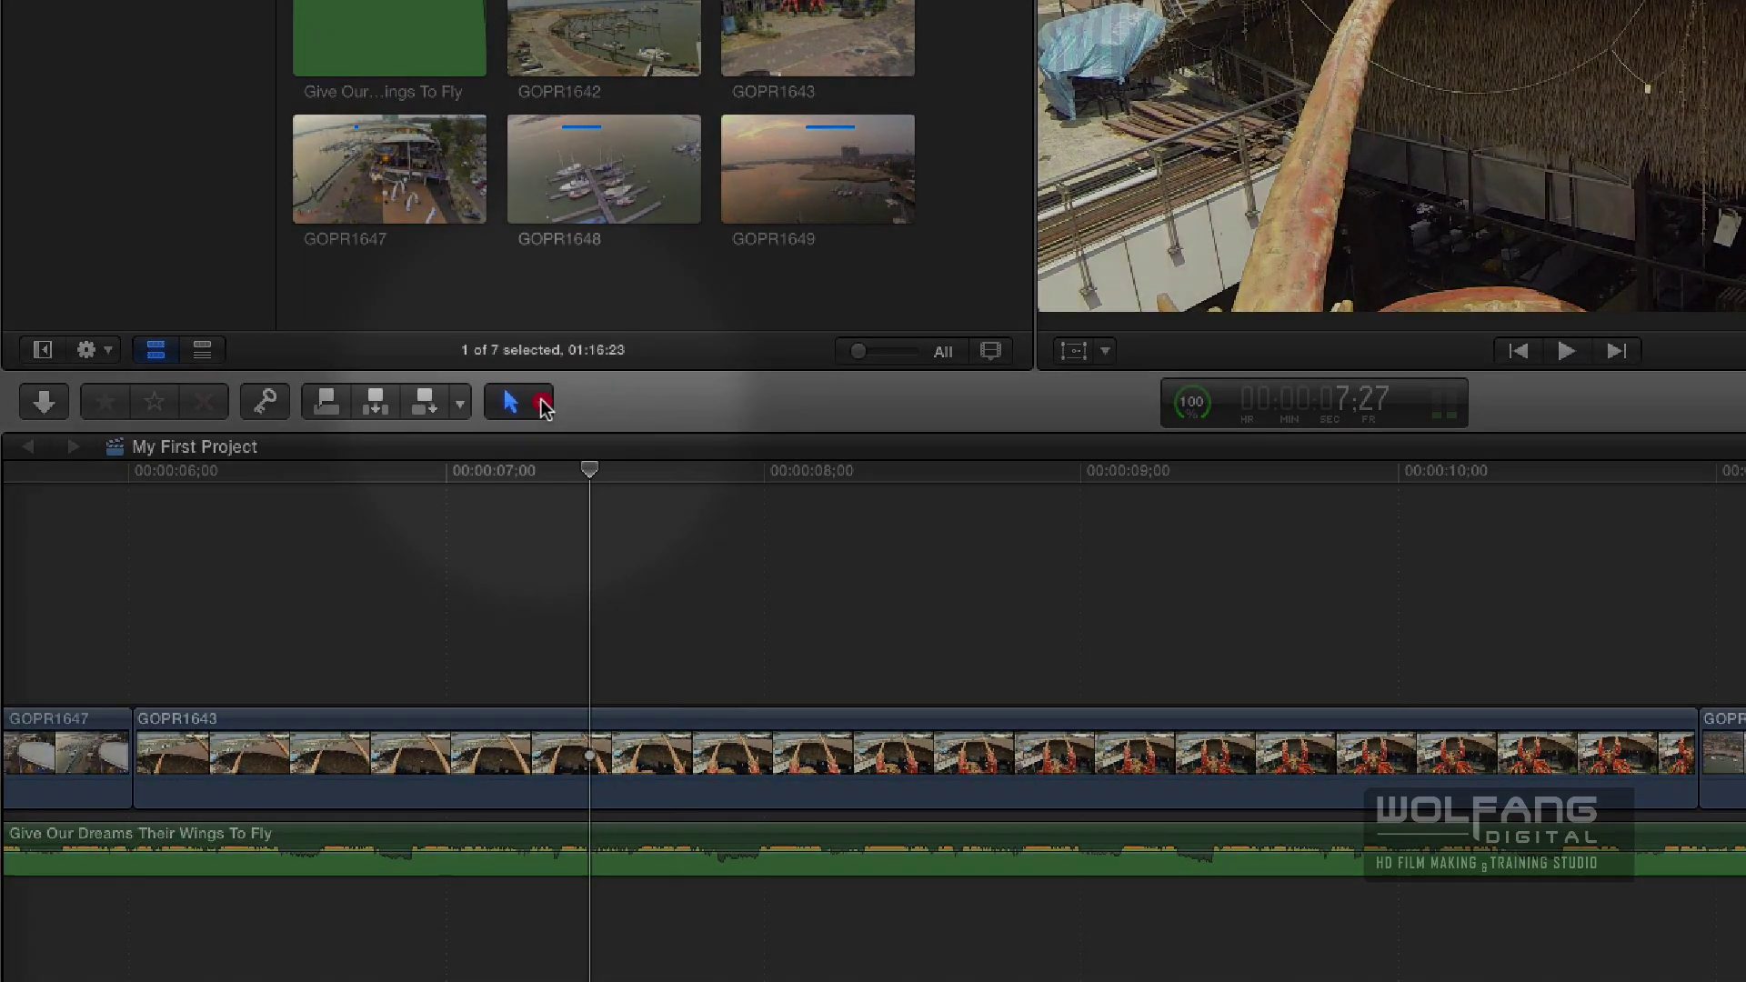
Activate the Hand tool and return to the Select tool.
left_click(542, 405)
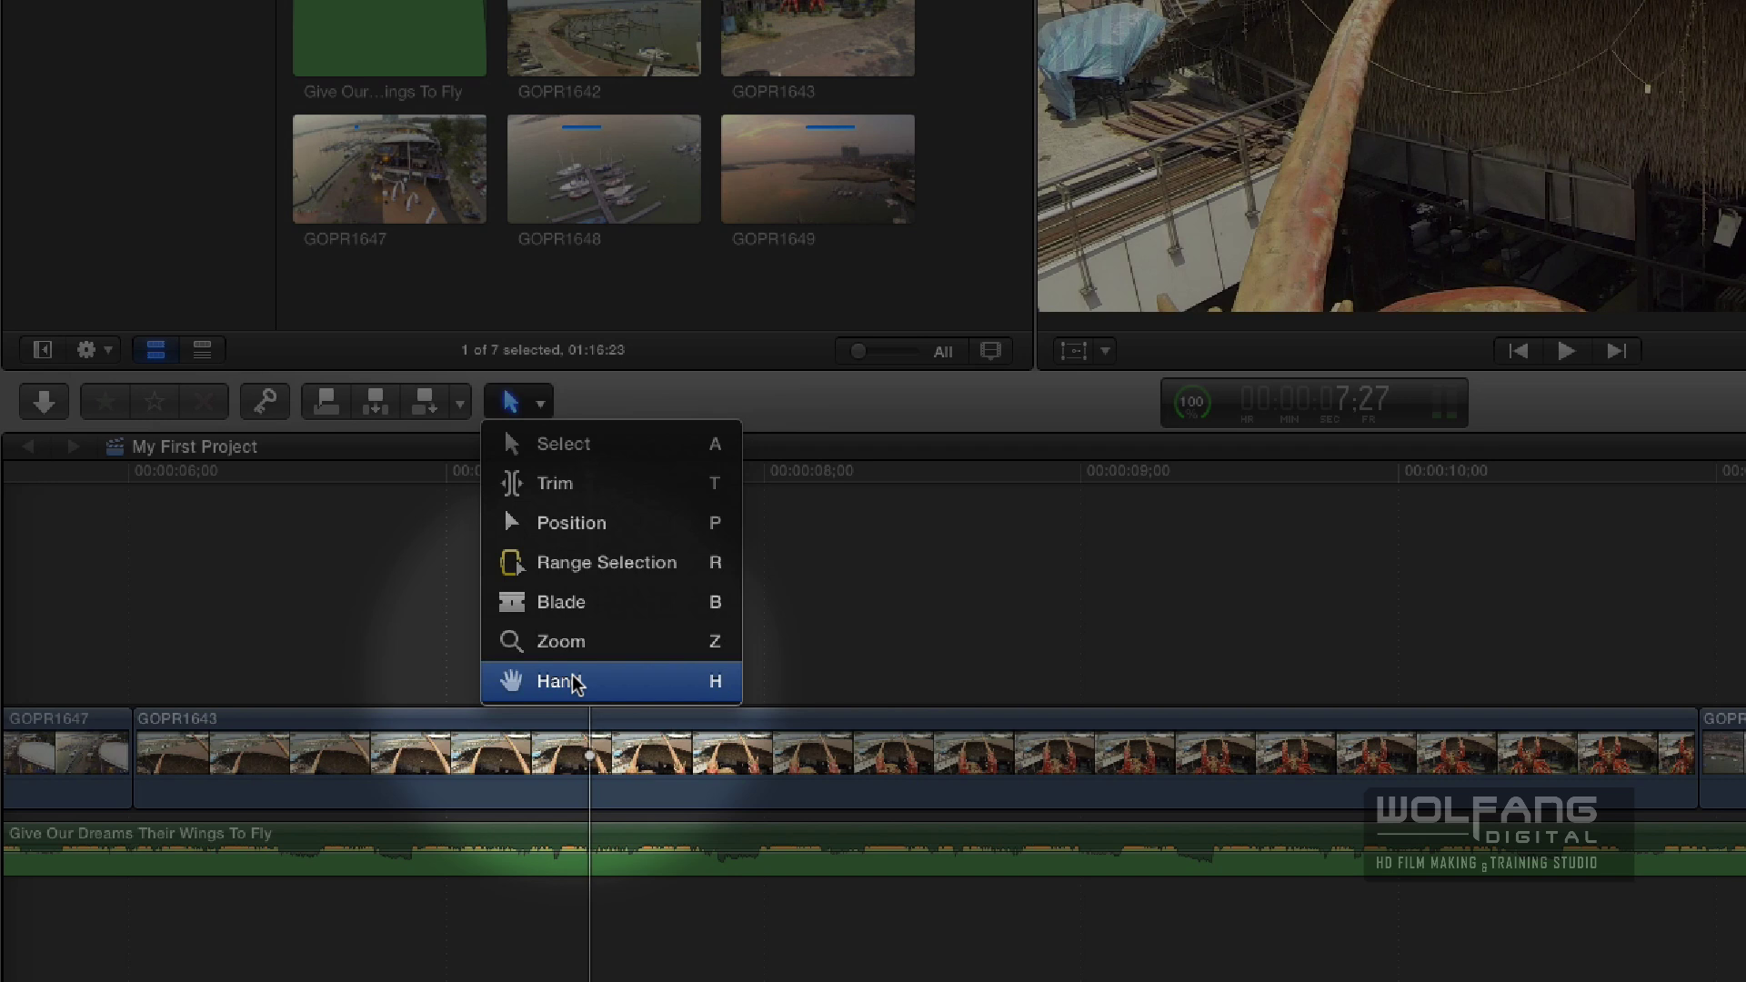
left_click(717, 693)
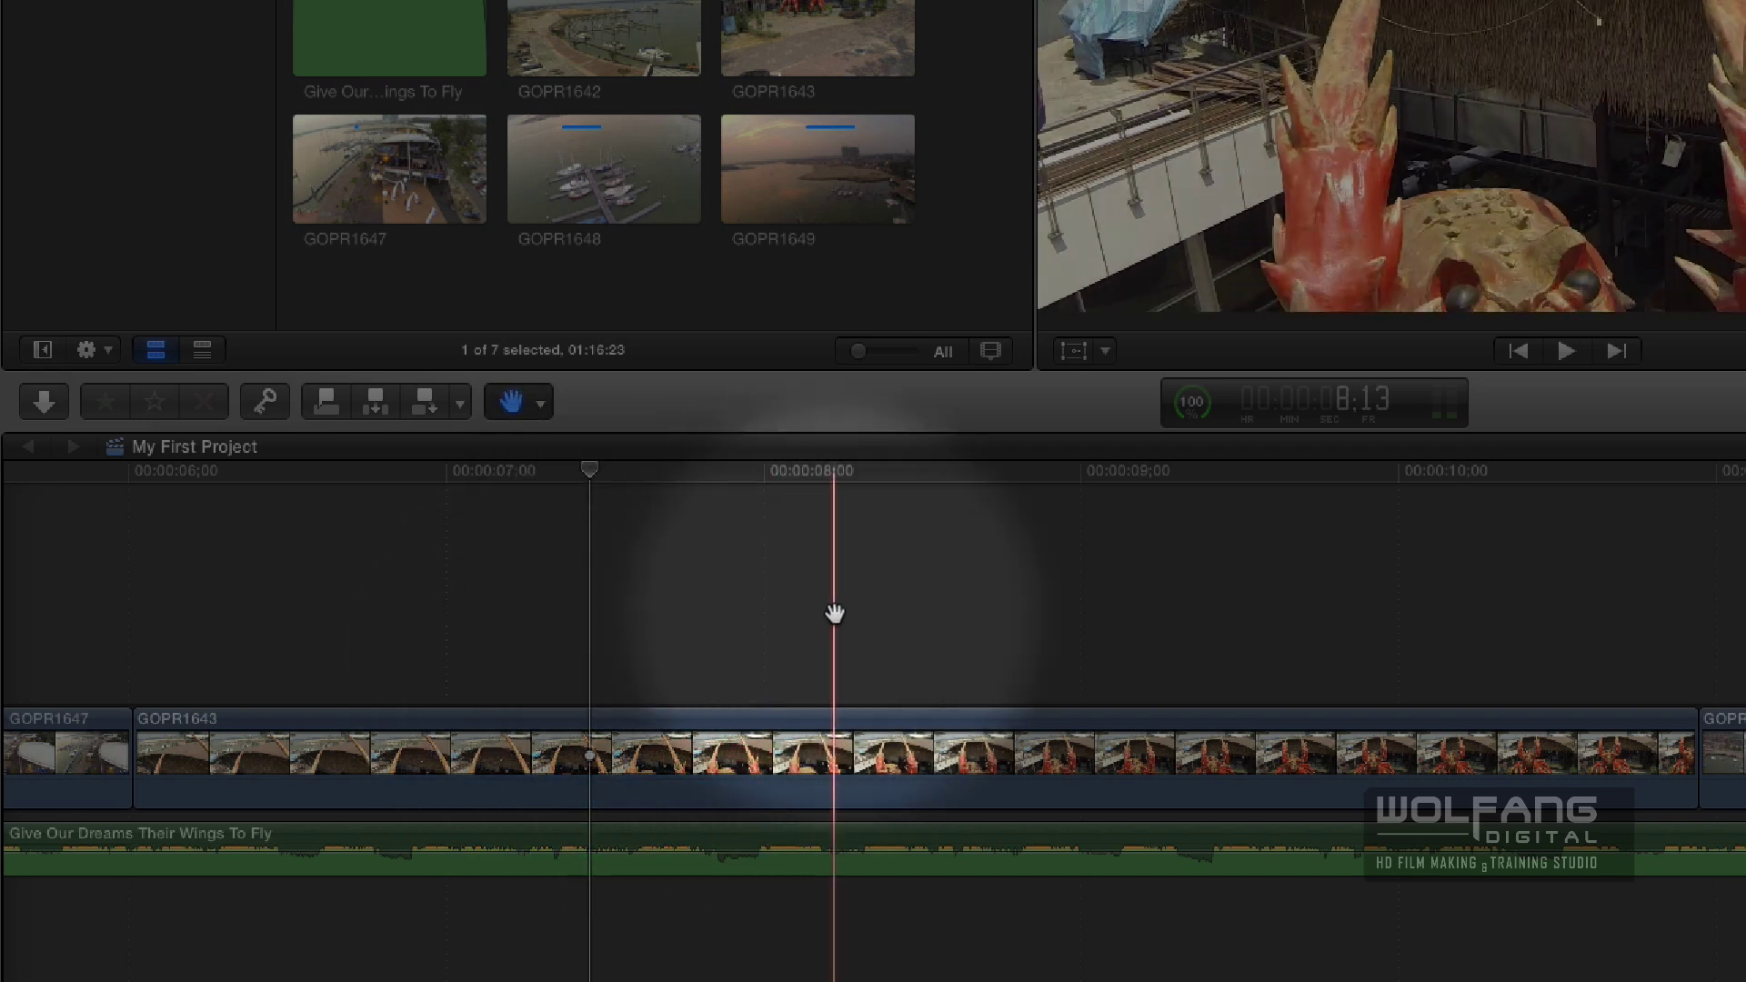
left_click(540, 403)
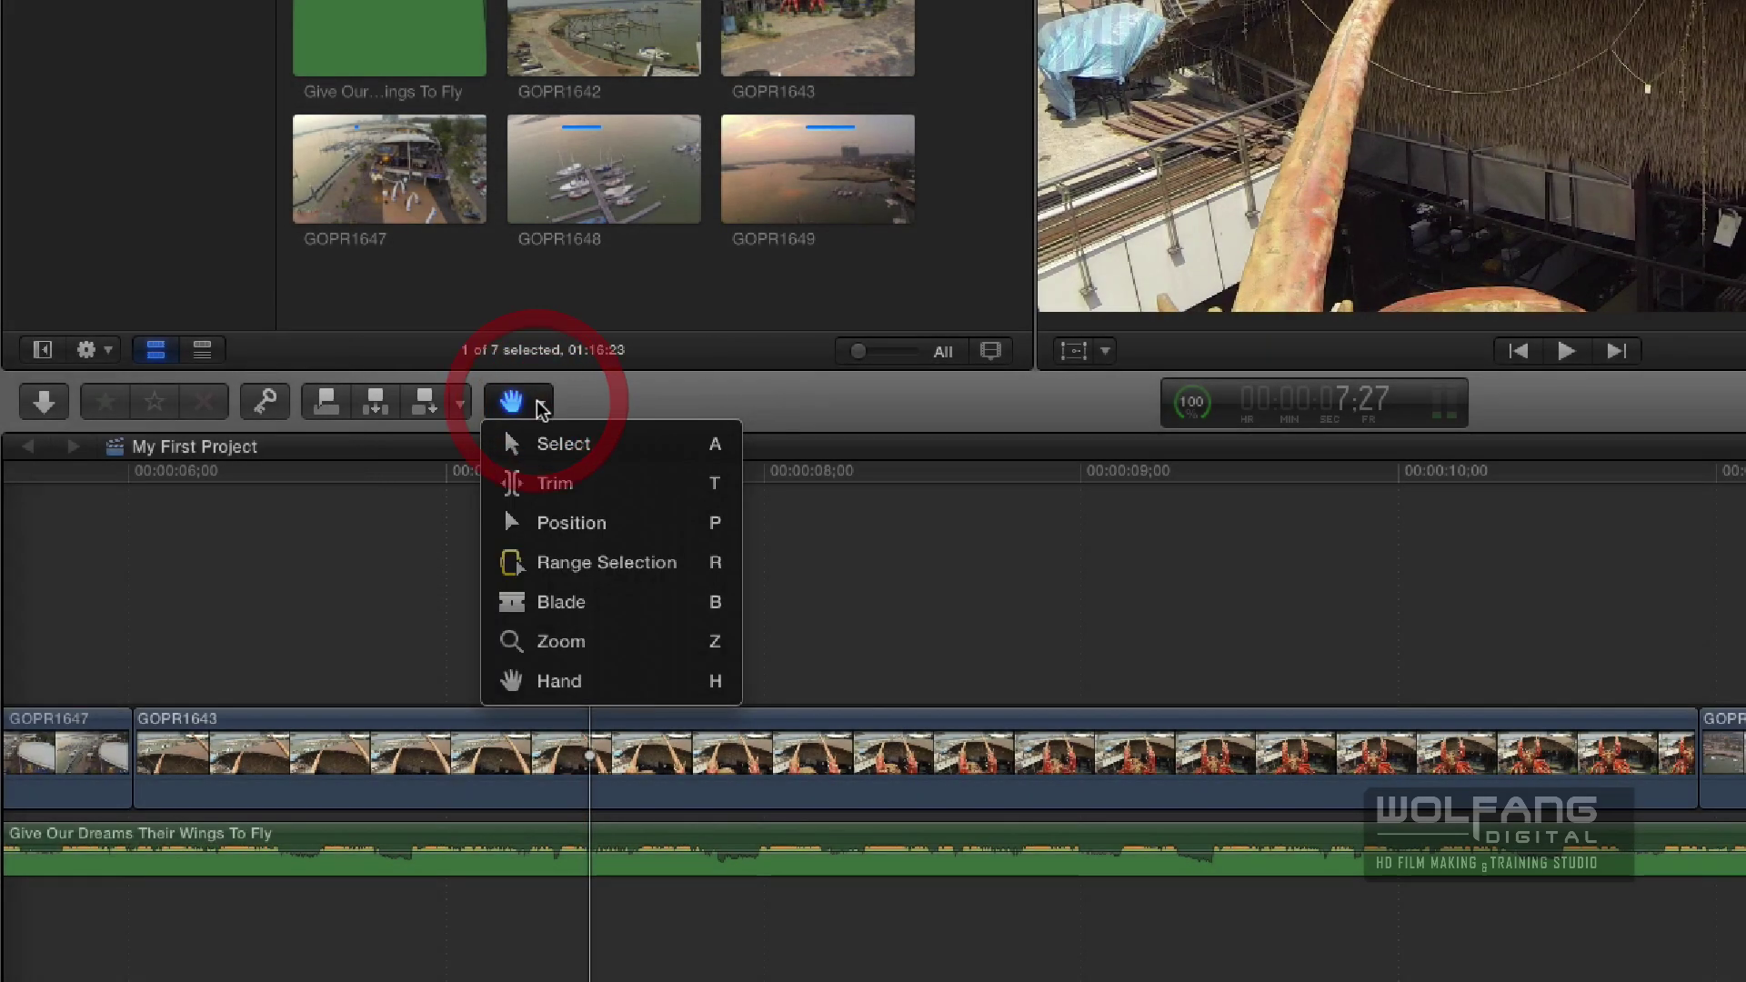
left_click(572, 448)
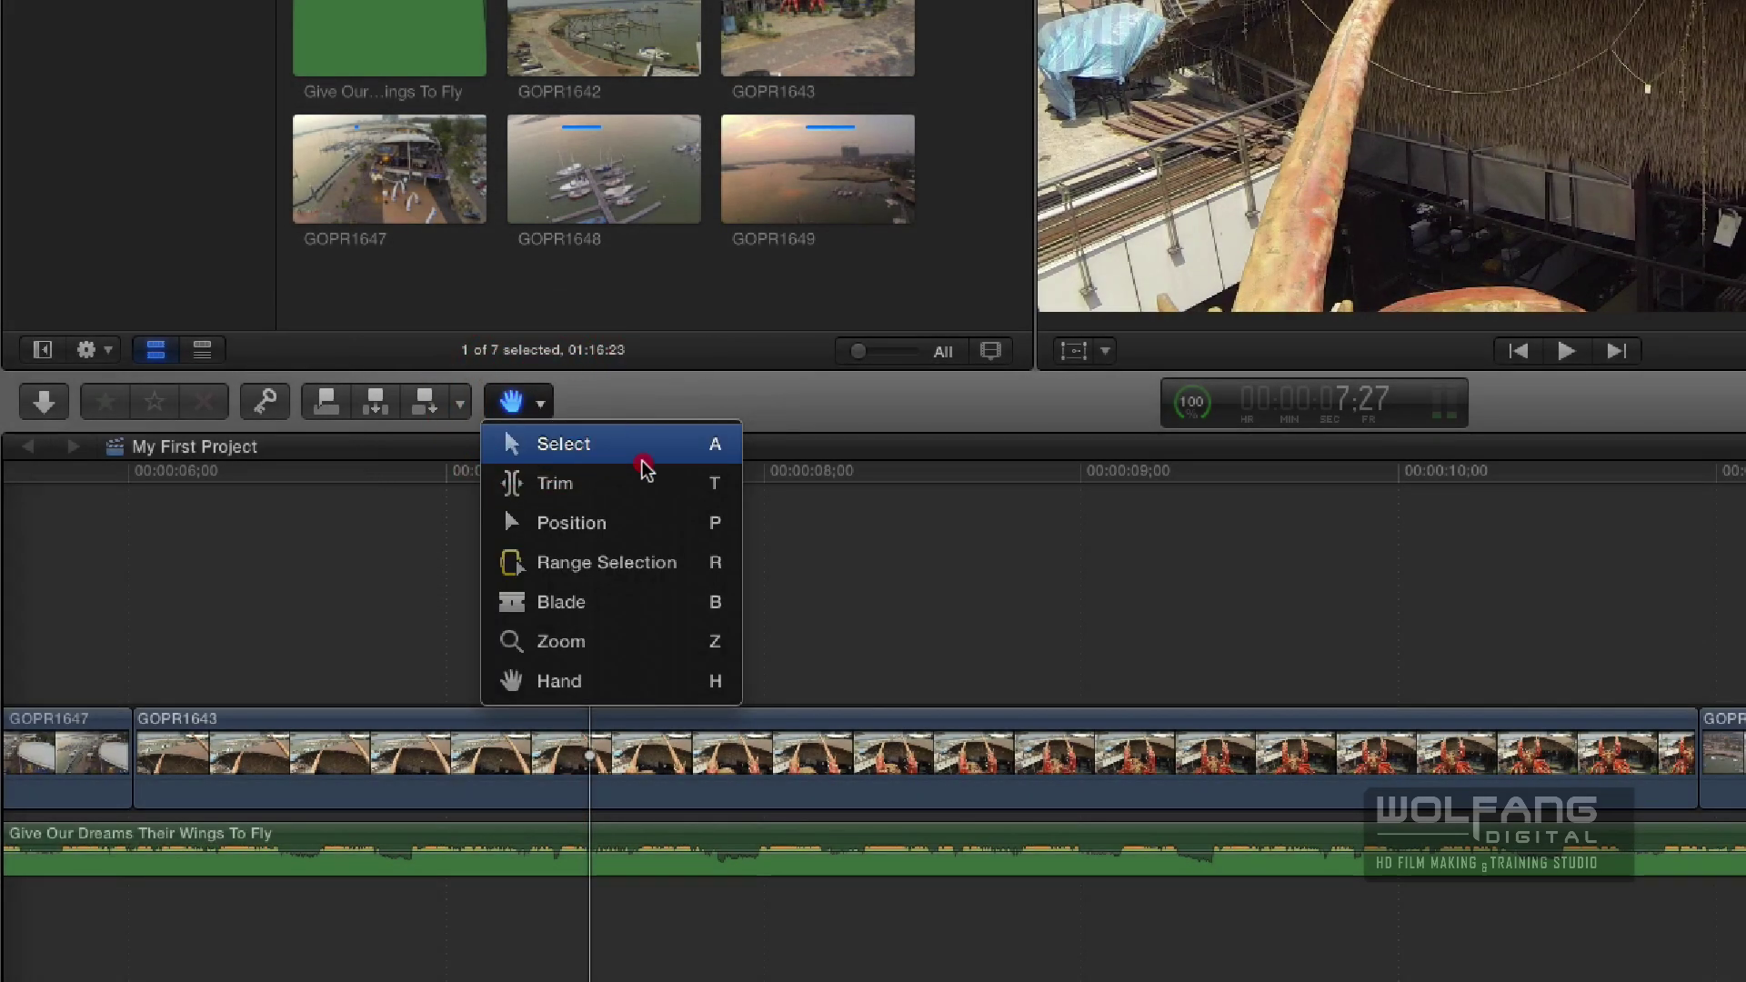
key("a")
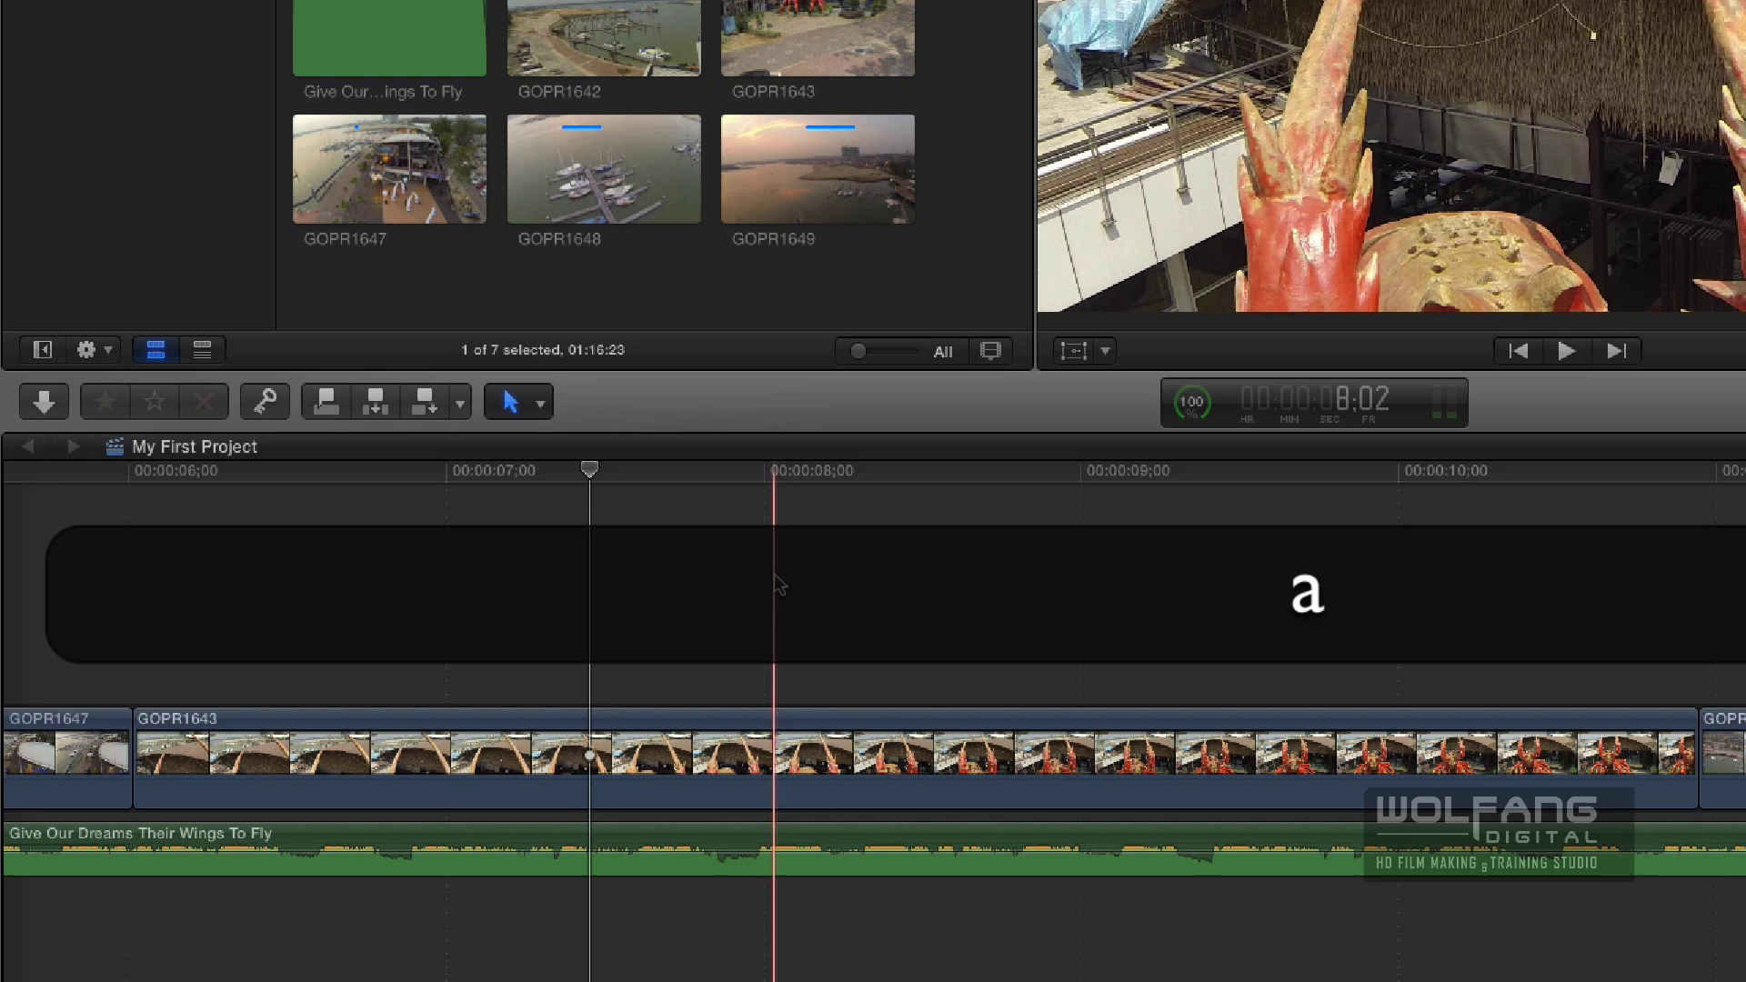
Pan along the storyline with the Hand tool to its end and back to the end of clip GOPR1648.
key("h")
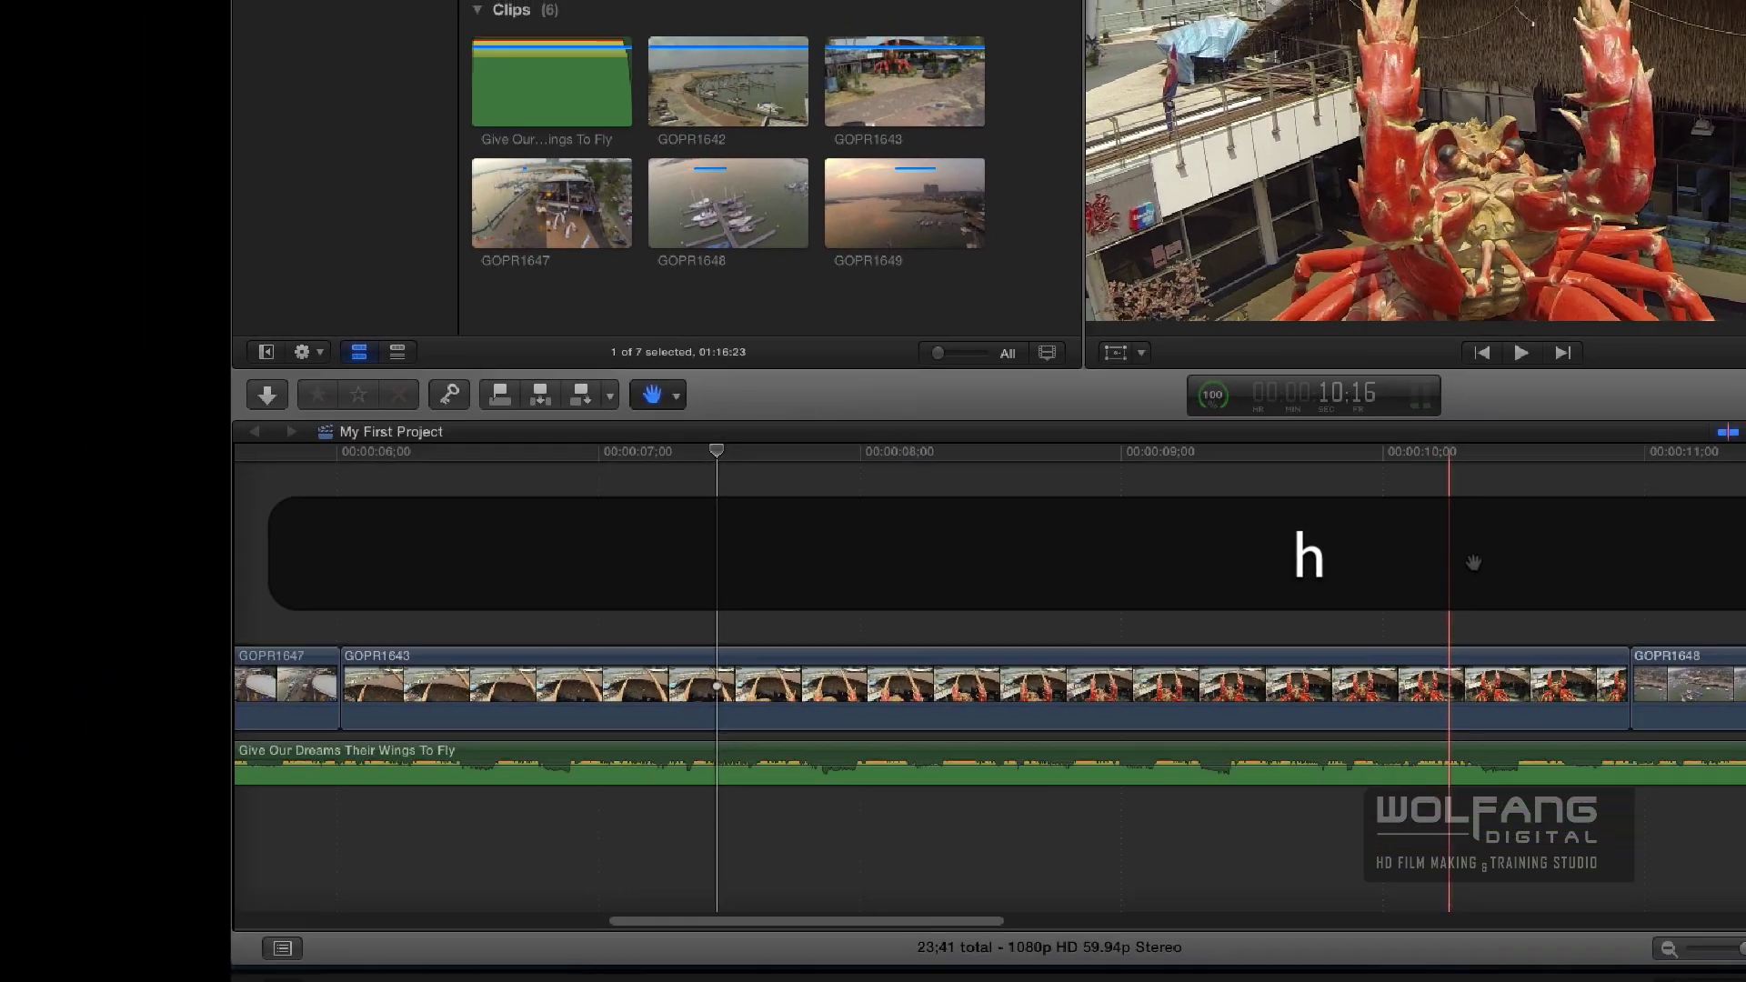
left_click_drag(1474, 563, 467, 557)
left_click_drag(1380, 601, 600, 612)
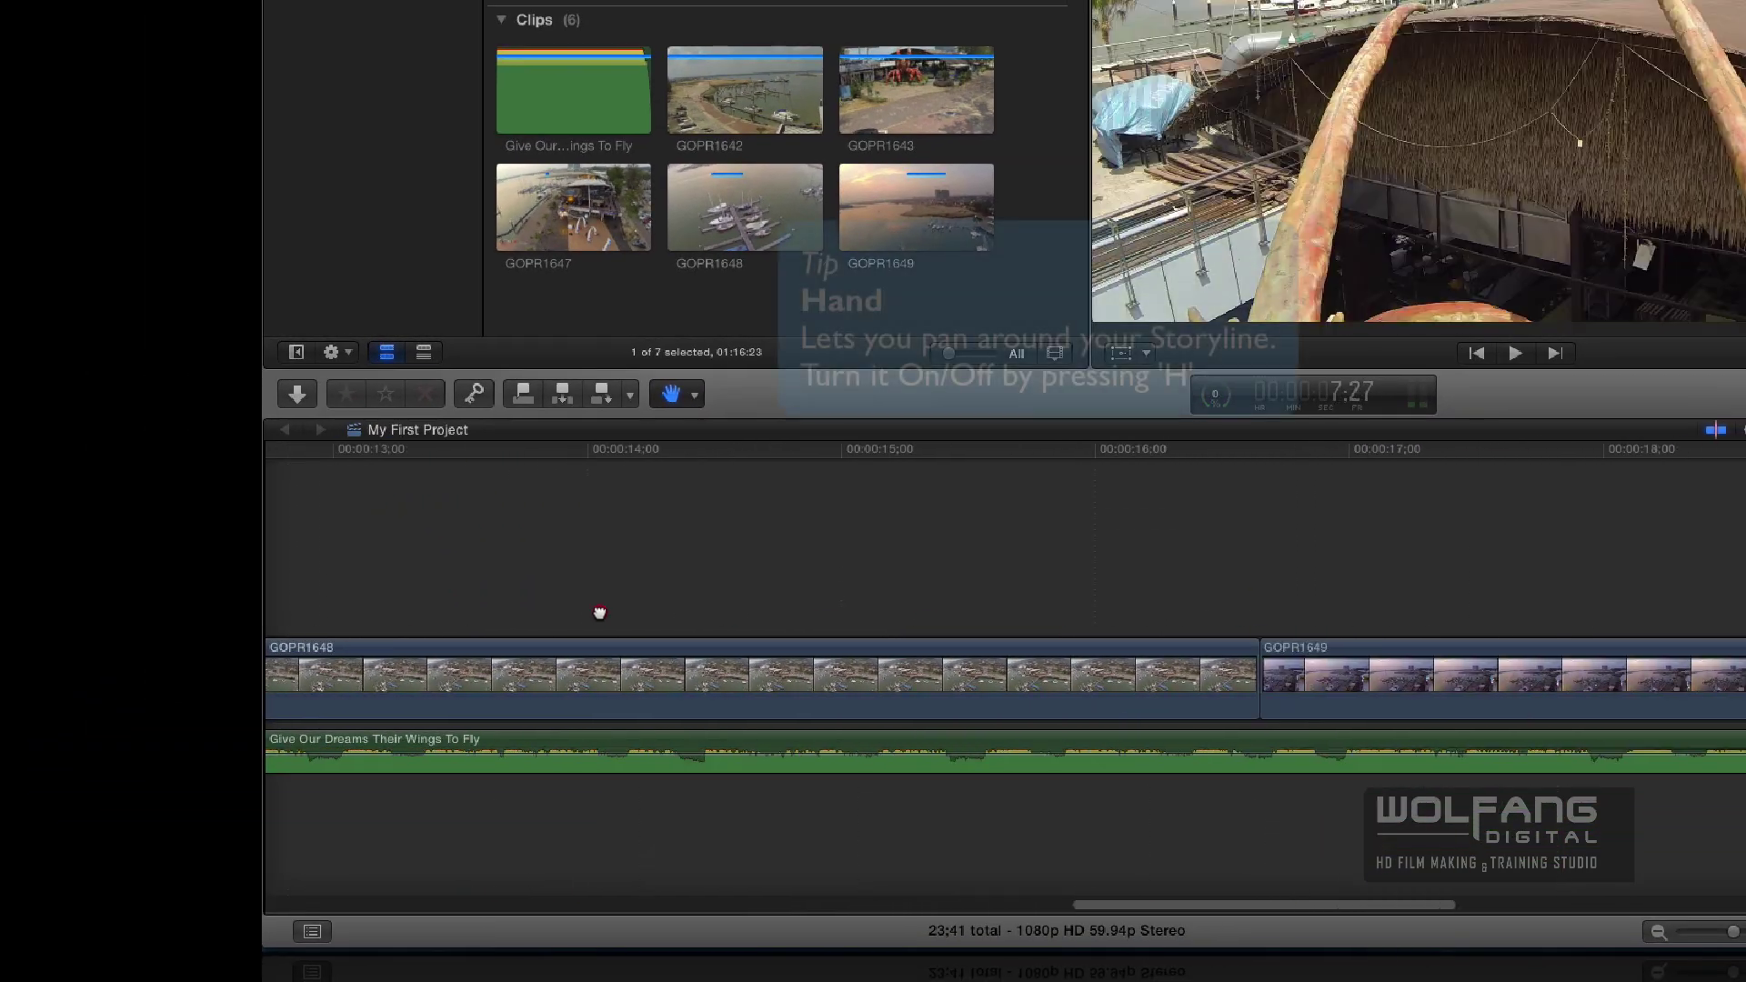
left_click_drag(1432, 637, 749, 631)
left_click_drag(1310, 593, 913, 590)
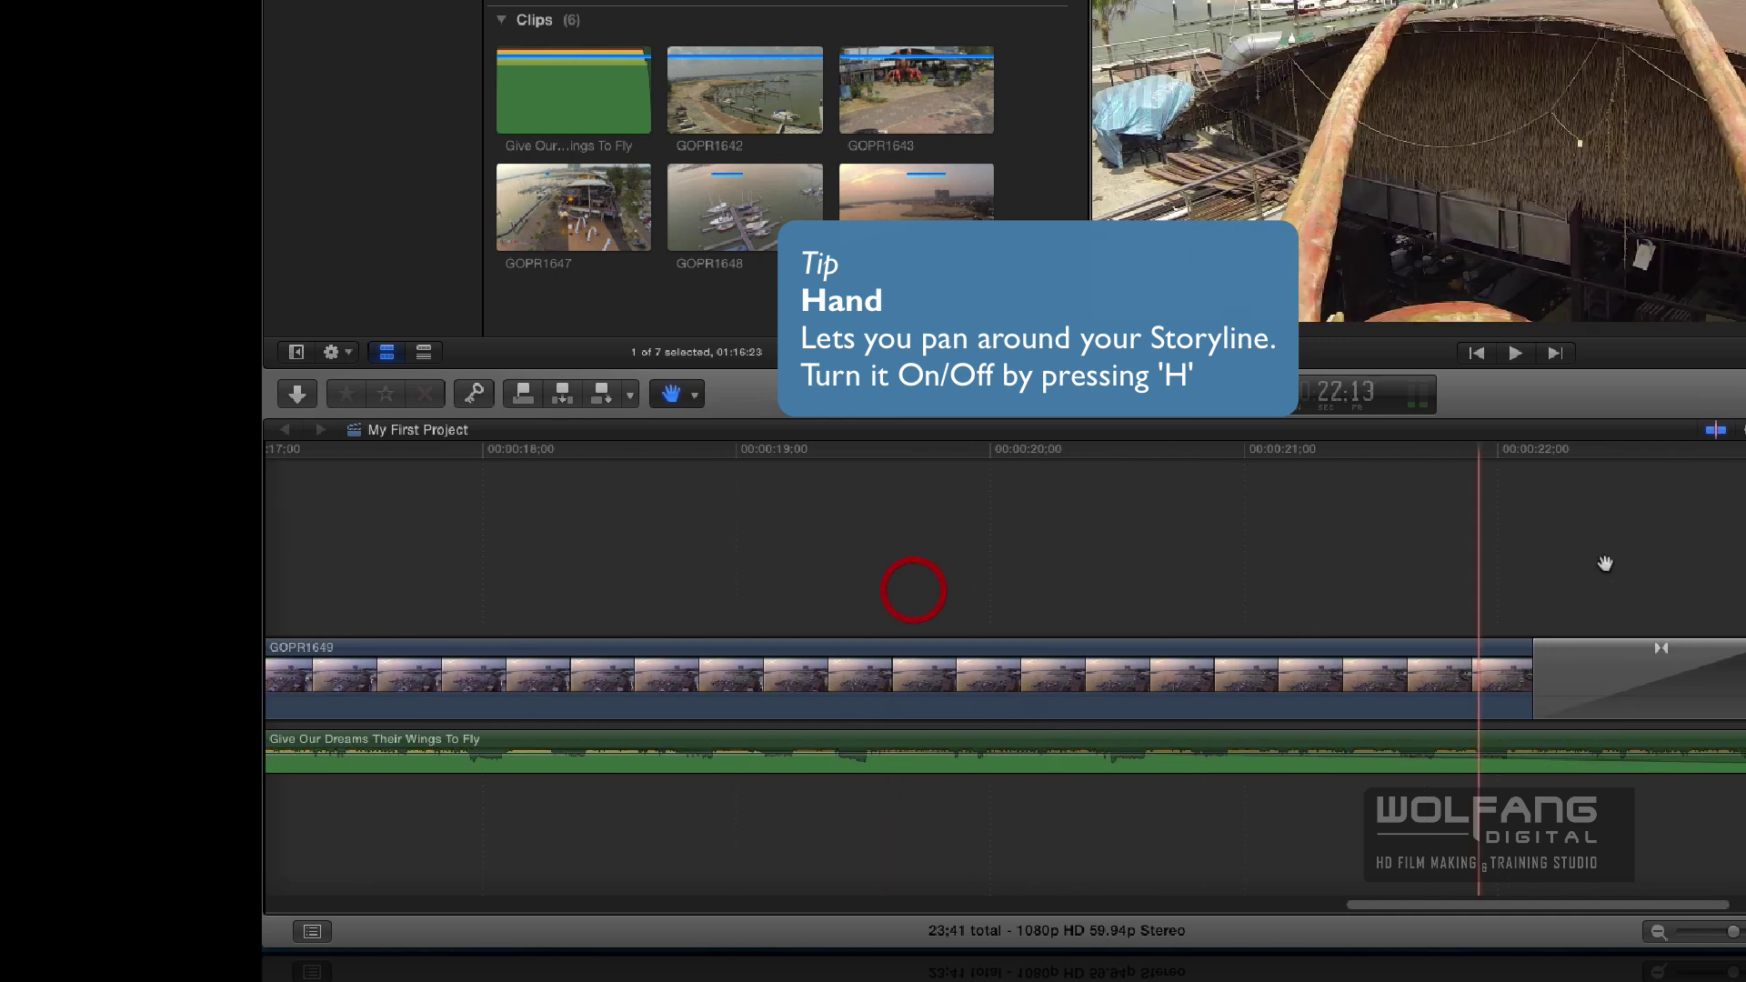
left_click_drag(1603, 565, 1443, 573)
left_click_drag(1006, 561, 1488, 579)
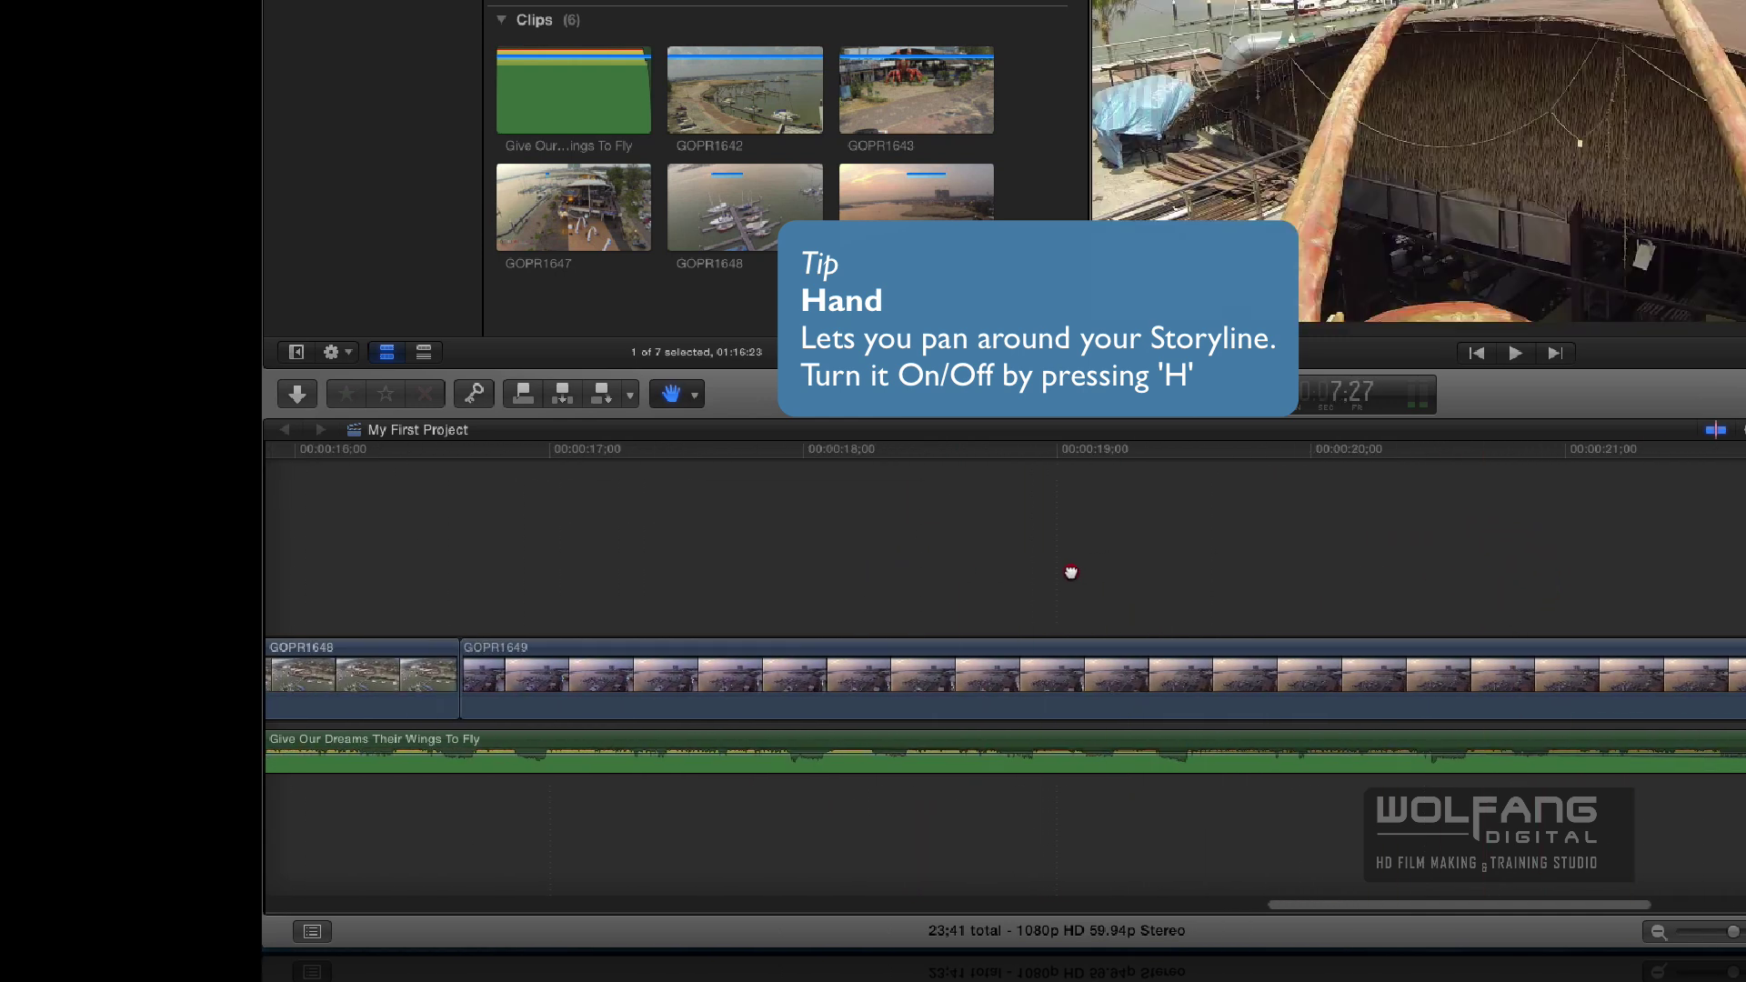
left_click_drag(590, 573, 1131, 565)
left_click_drag(970, 565, 1292, 560)
left_click_drag(1133, 551, 1327, 566)
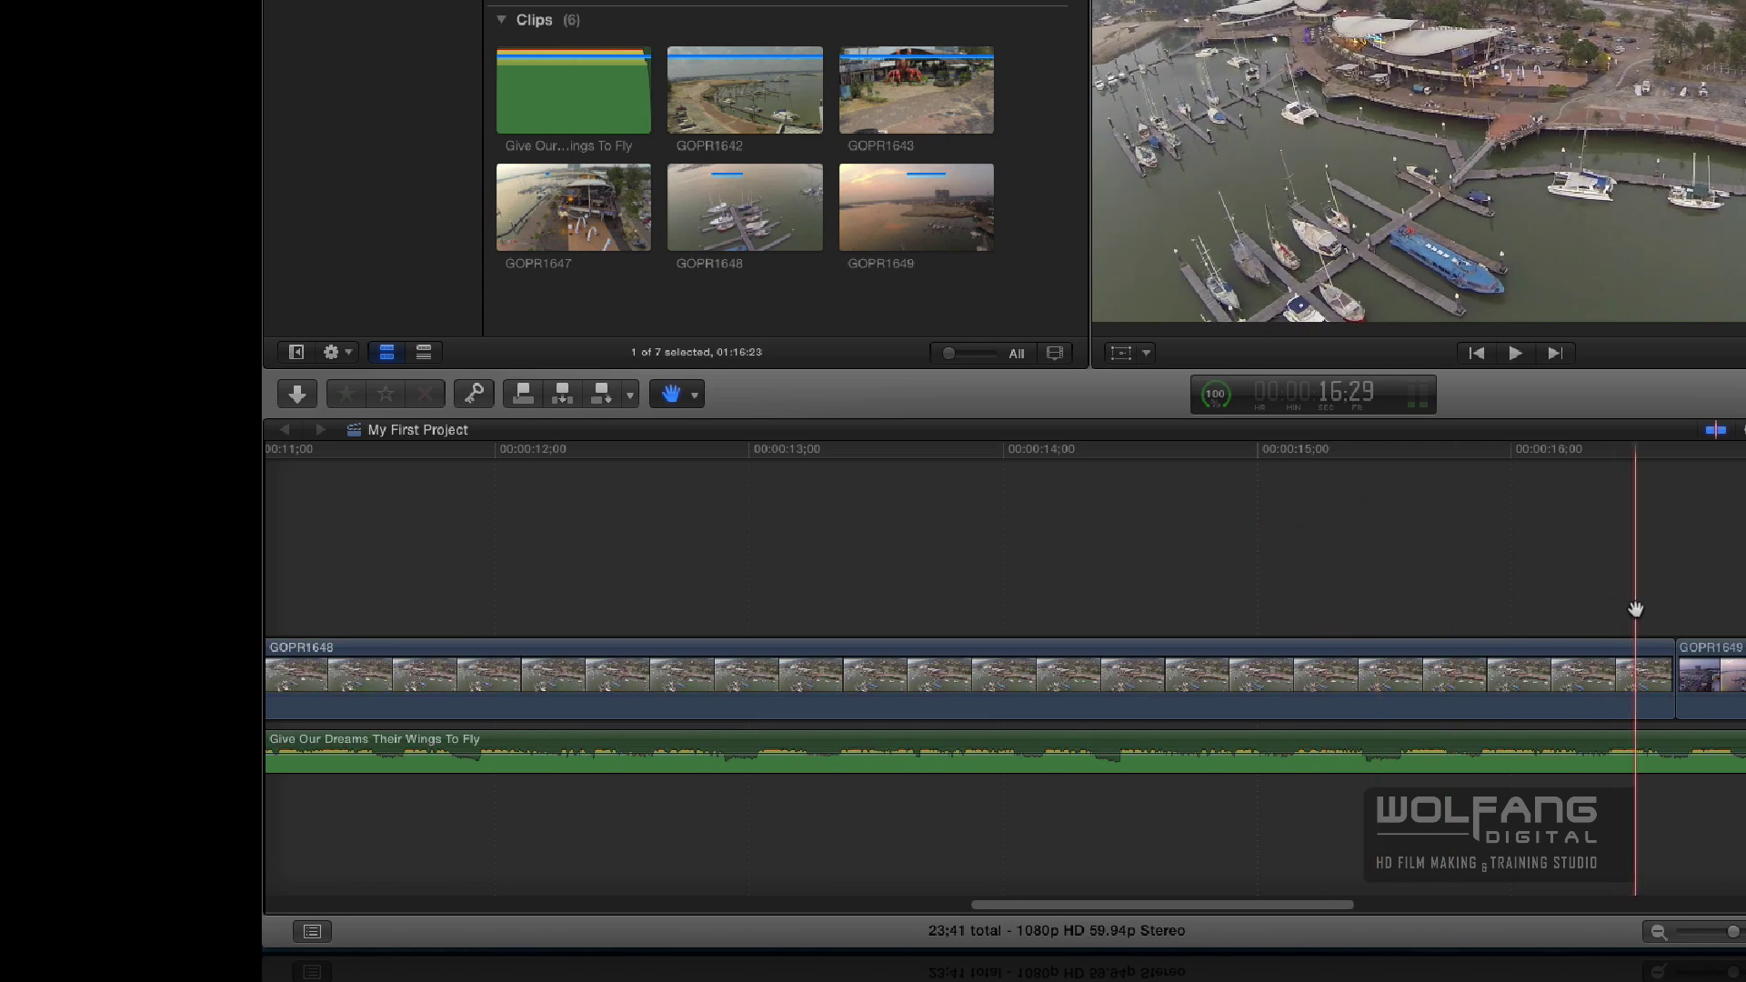
Return to the Select tool, try trimming the end of clip GOPR1648 by moving its edge, and undo the trim.
key("a")
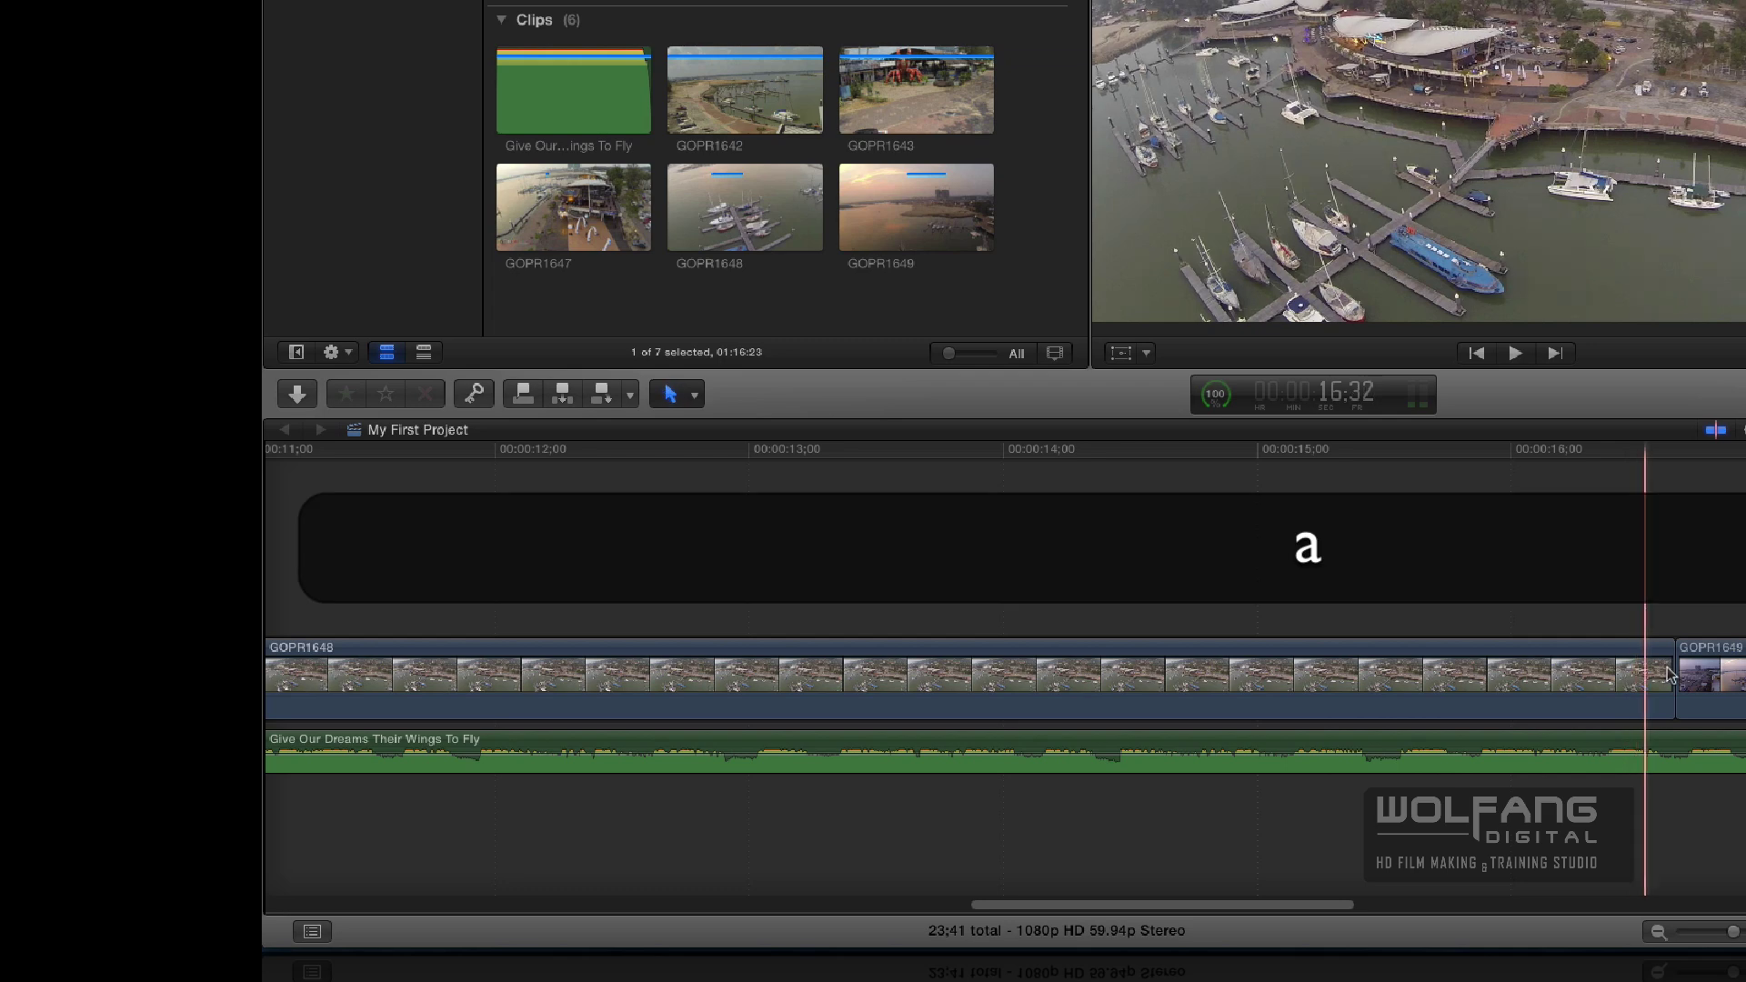
left_click_drag(1674, 674, 1591, 674)
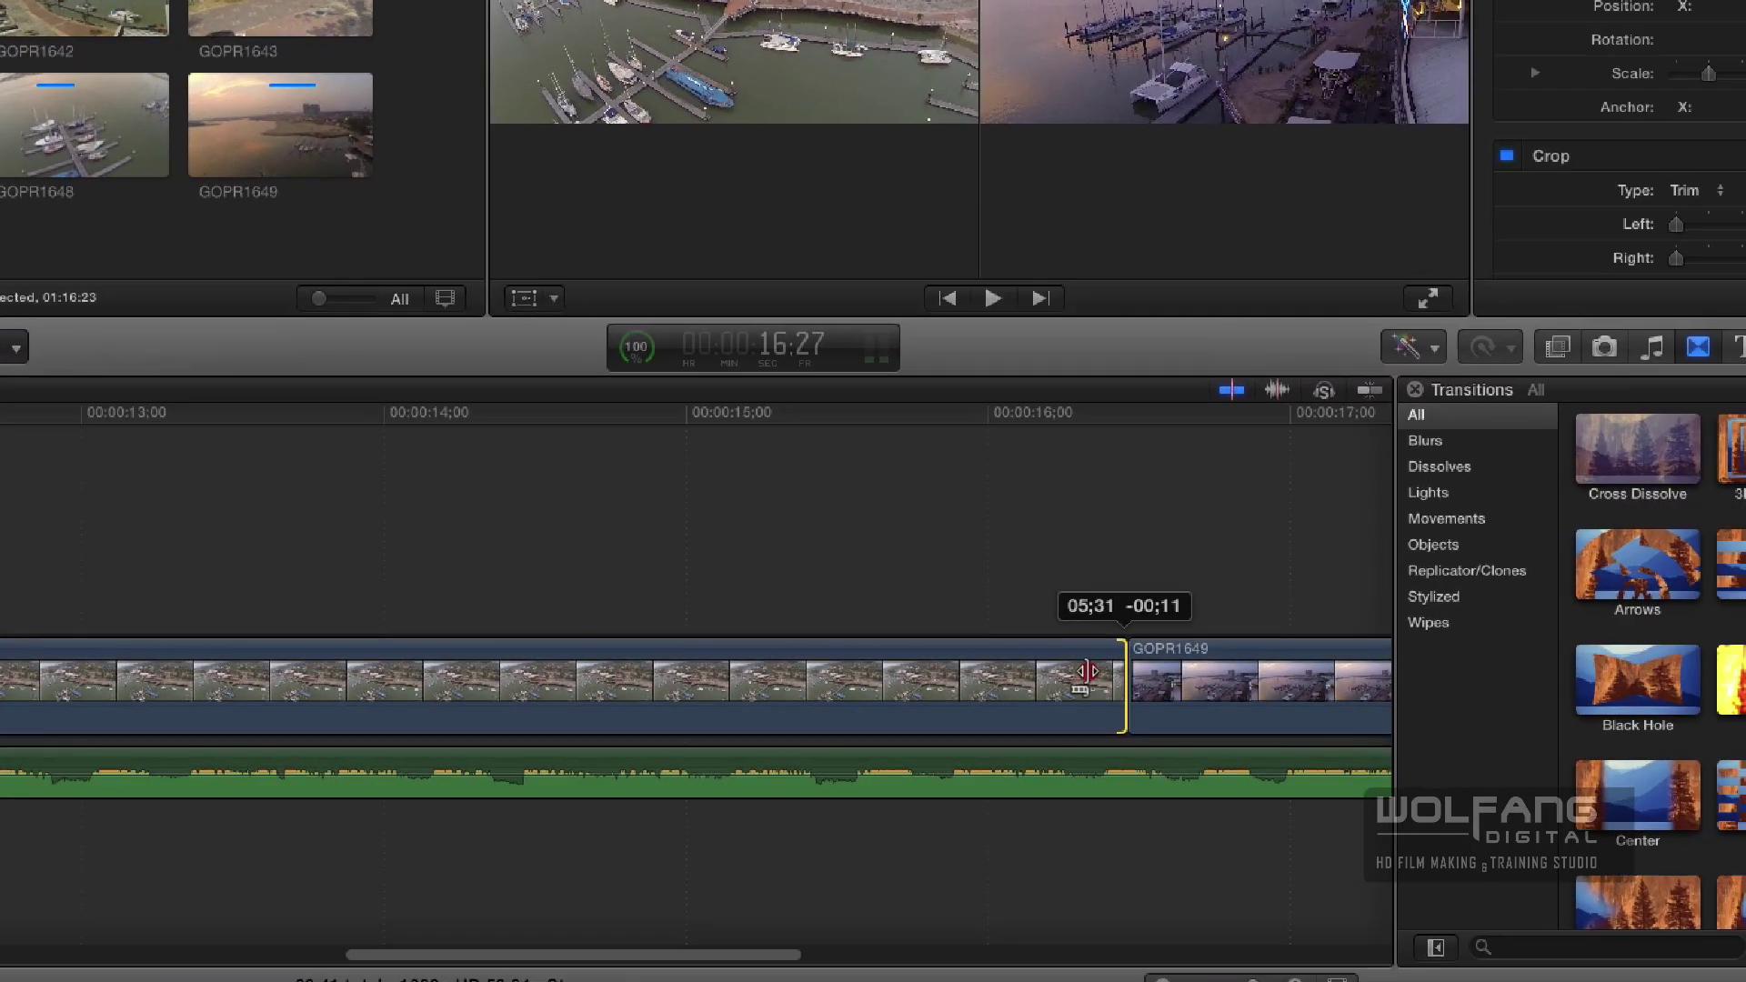
left_click_drag(1088, 673, 972, 671)
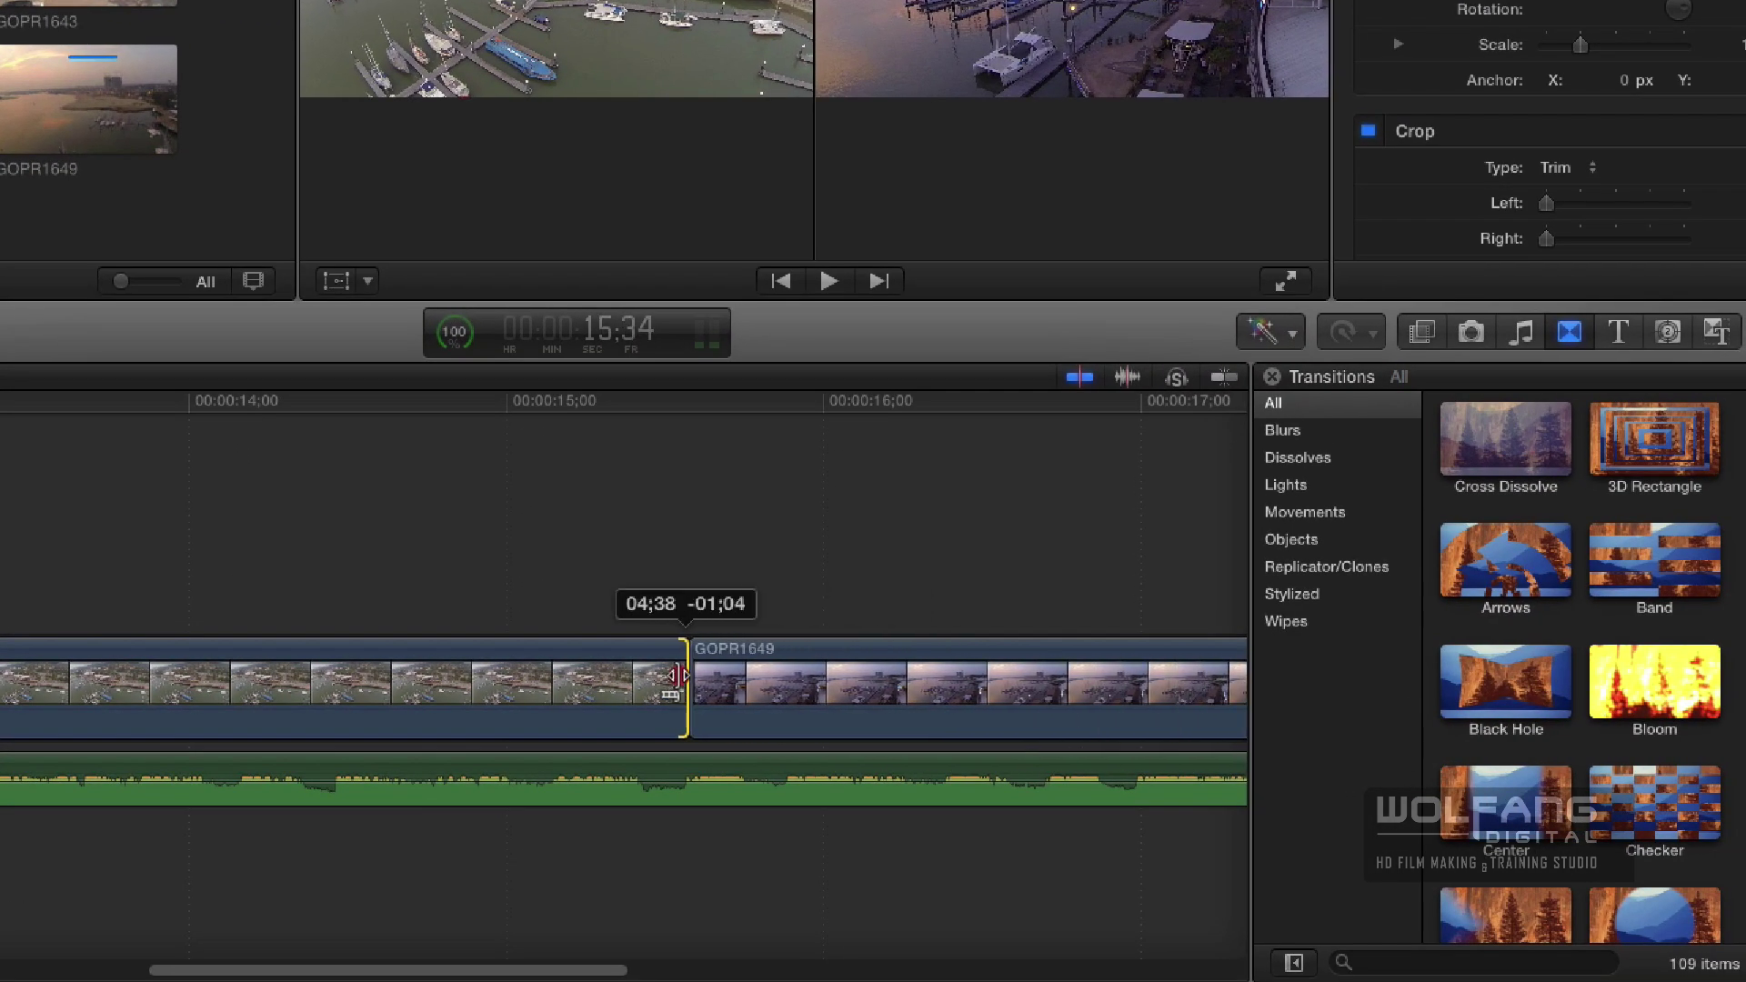
left_click_drag(781, 674, 800, 674)
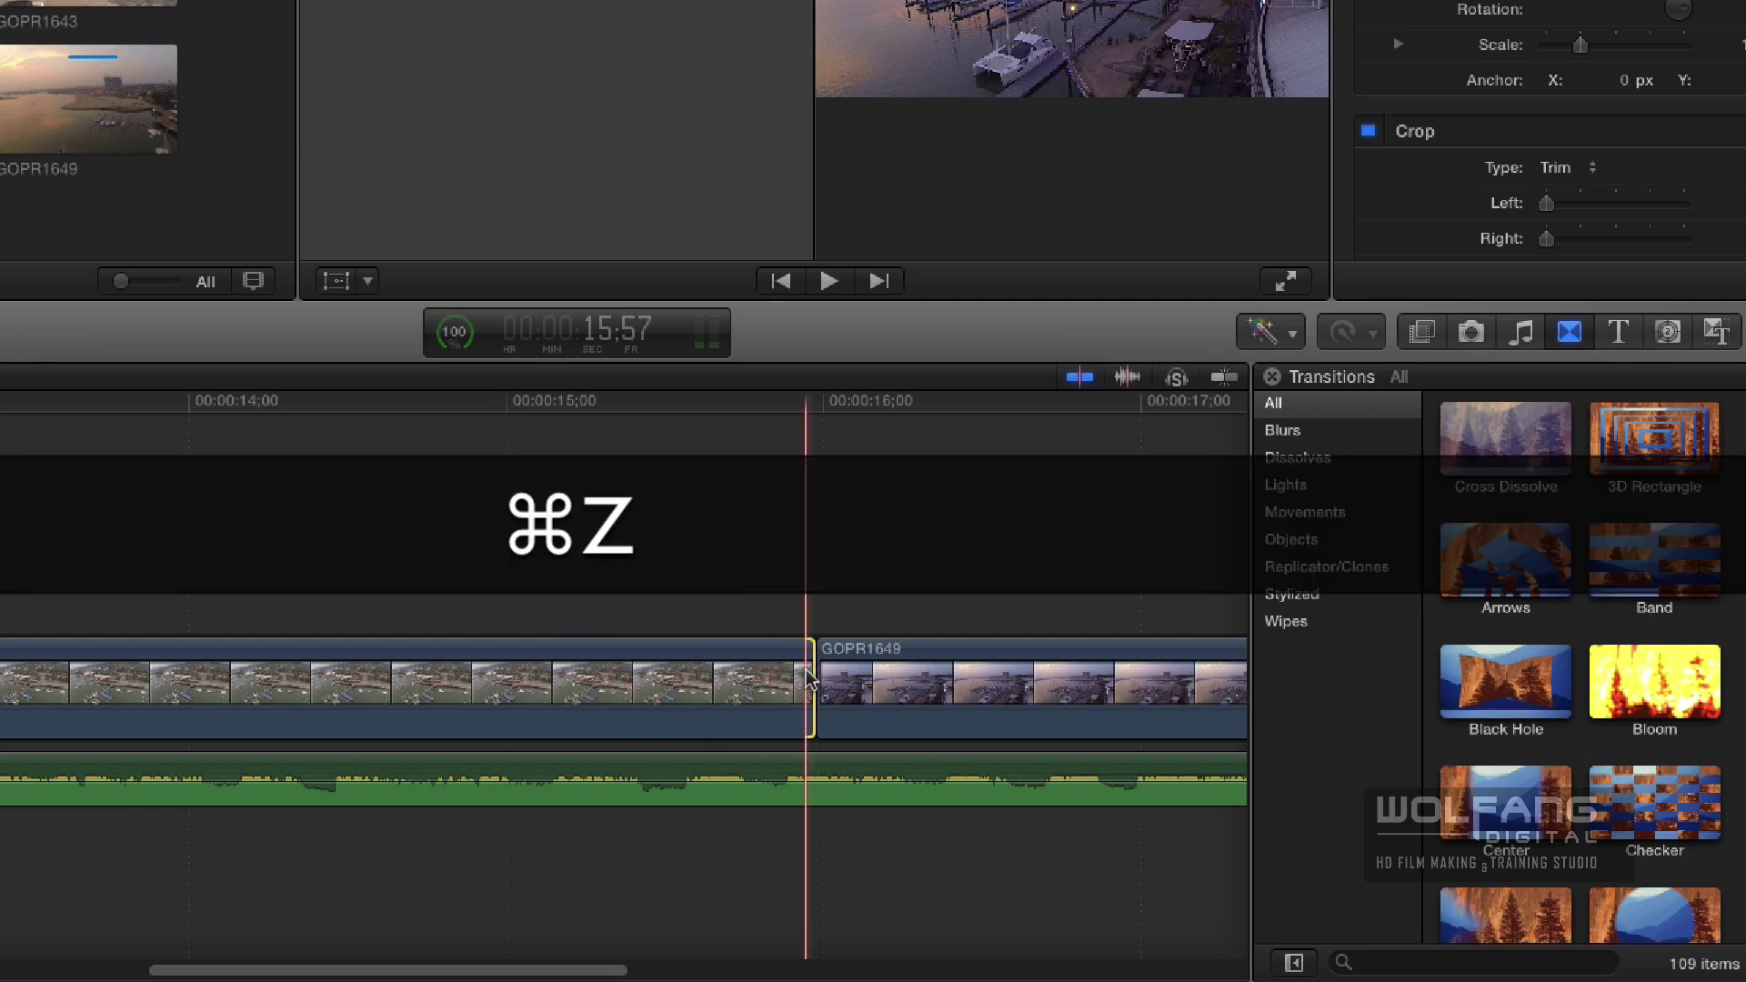
key("super+z")
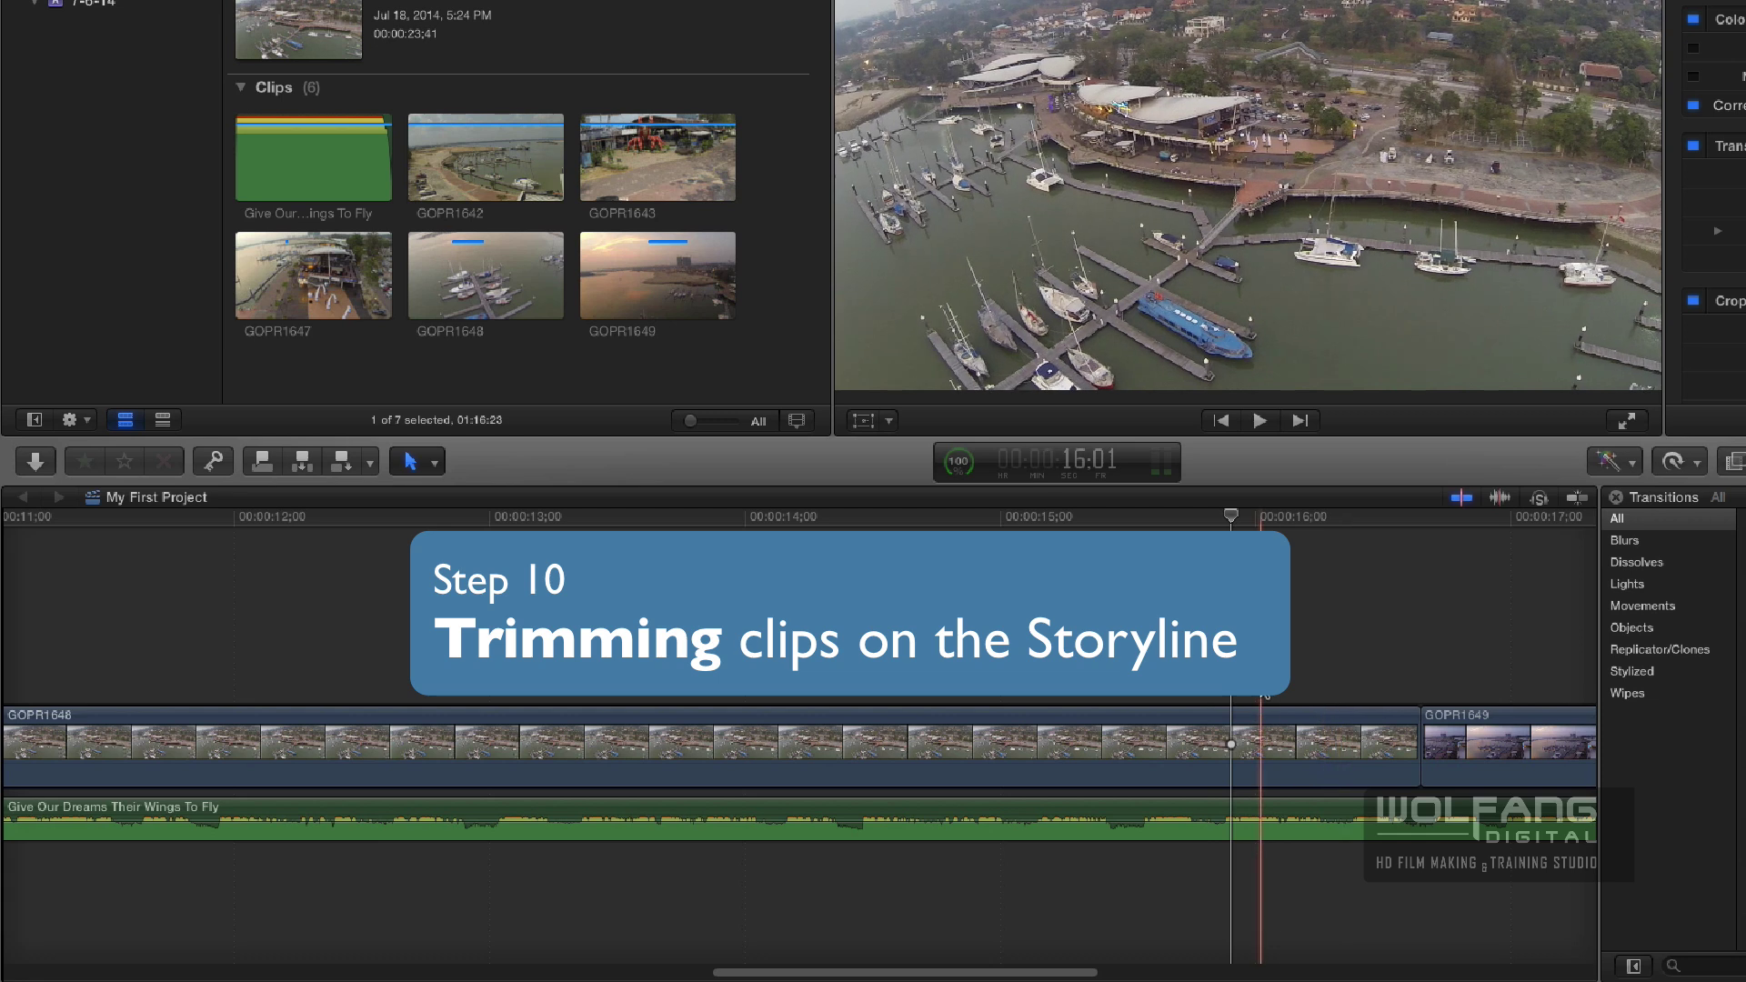
Place the playhead at the cut between clips GOPR1648 and GOPR1649 in the storyline.
key("super+minus")
key("super+minus")
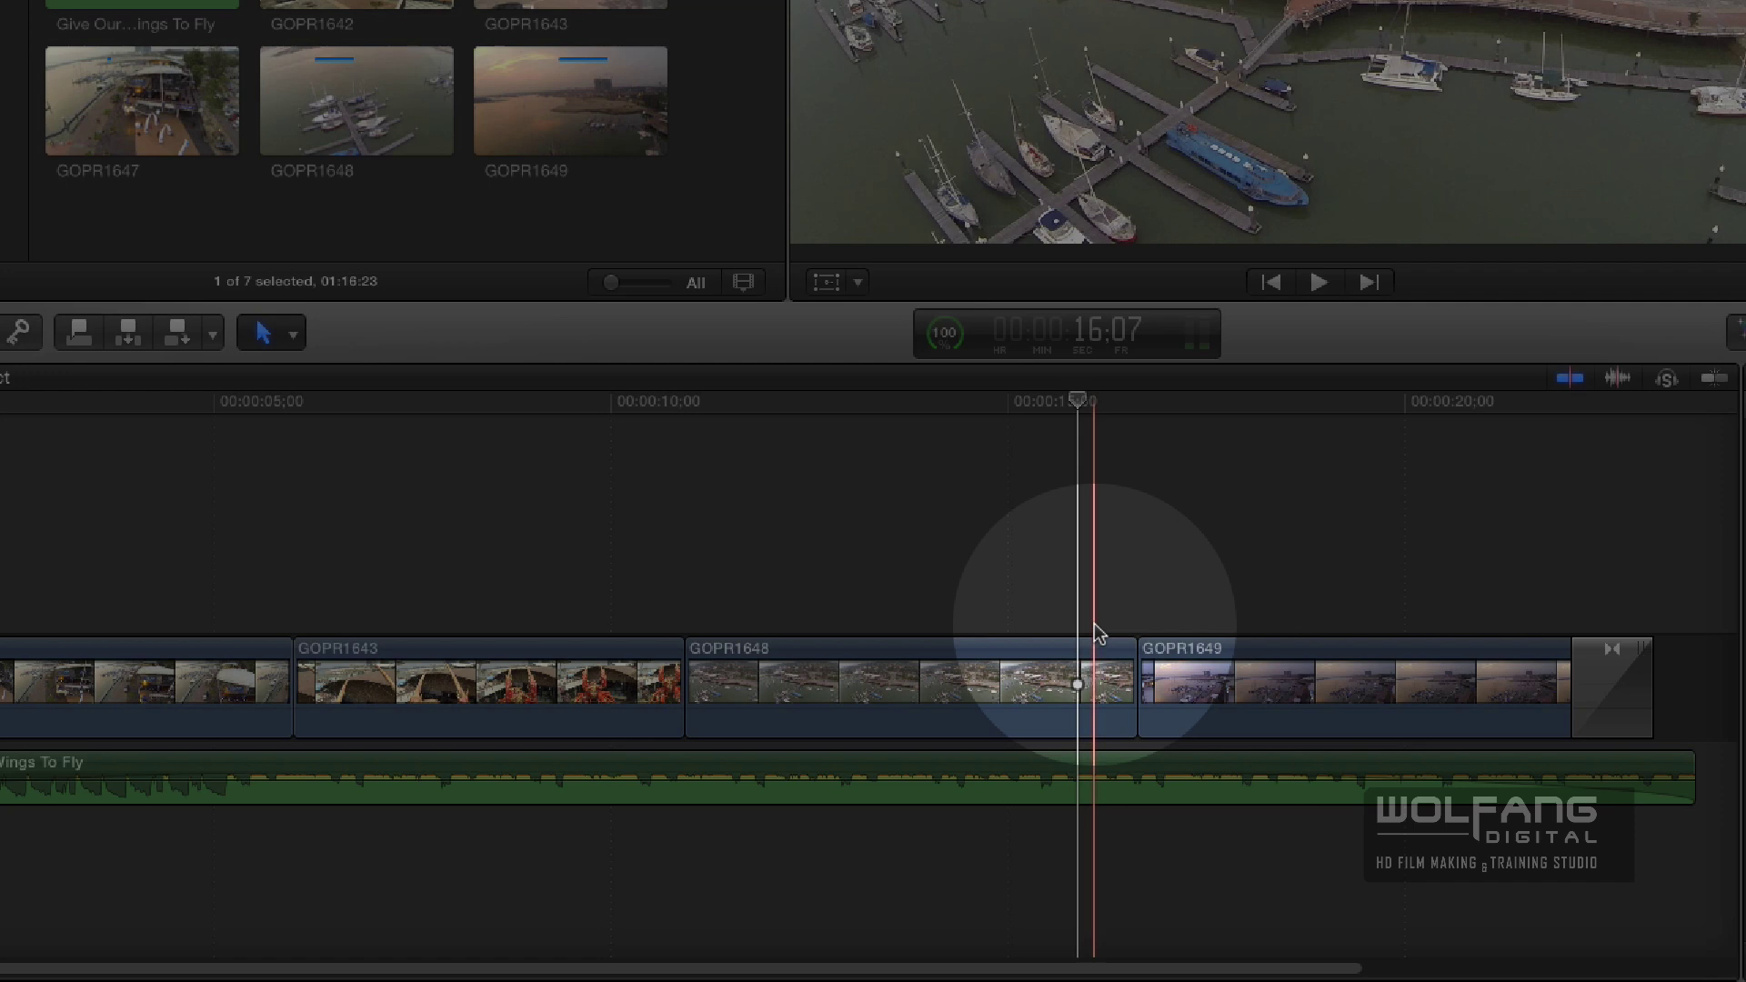
key("Down")
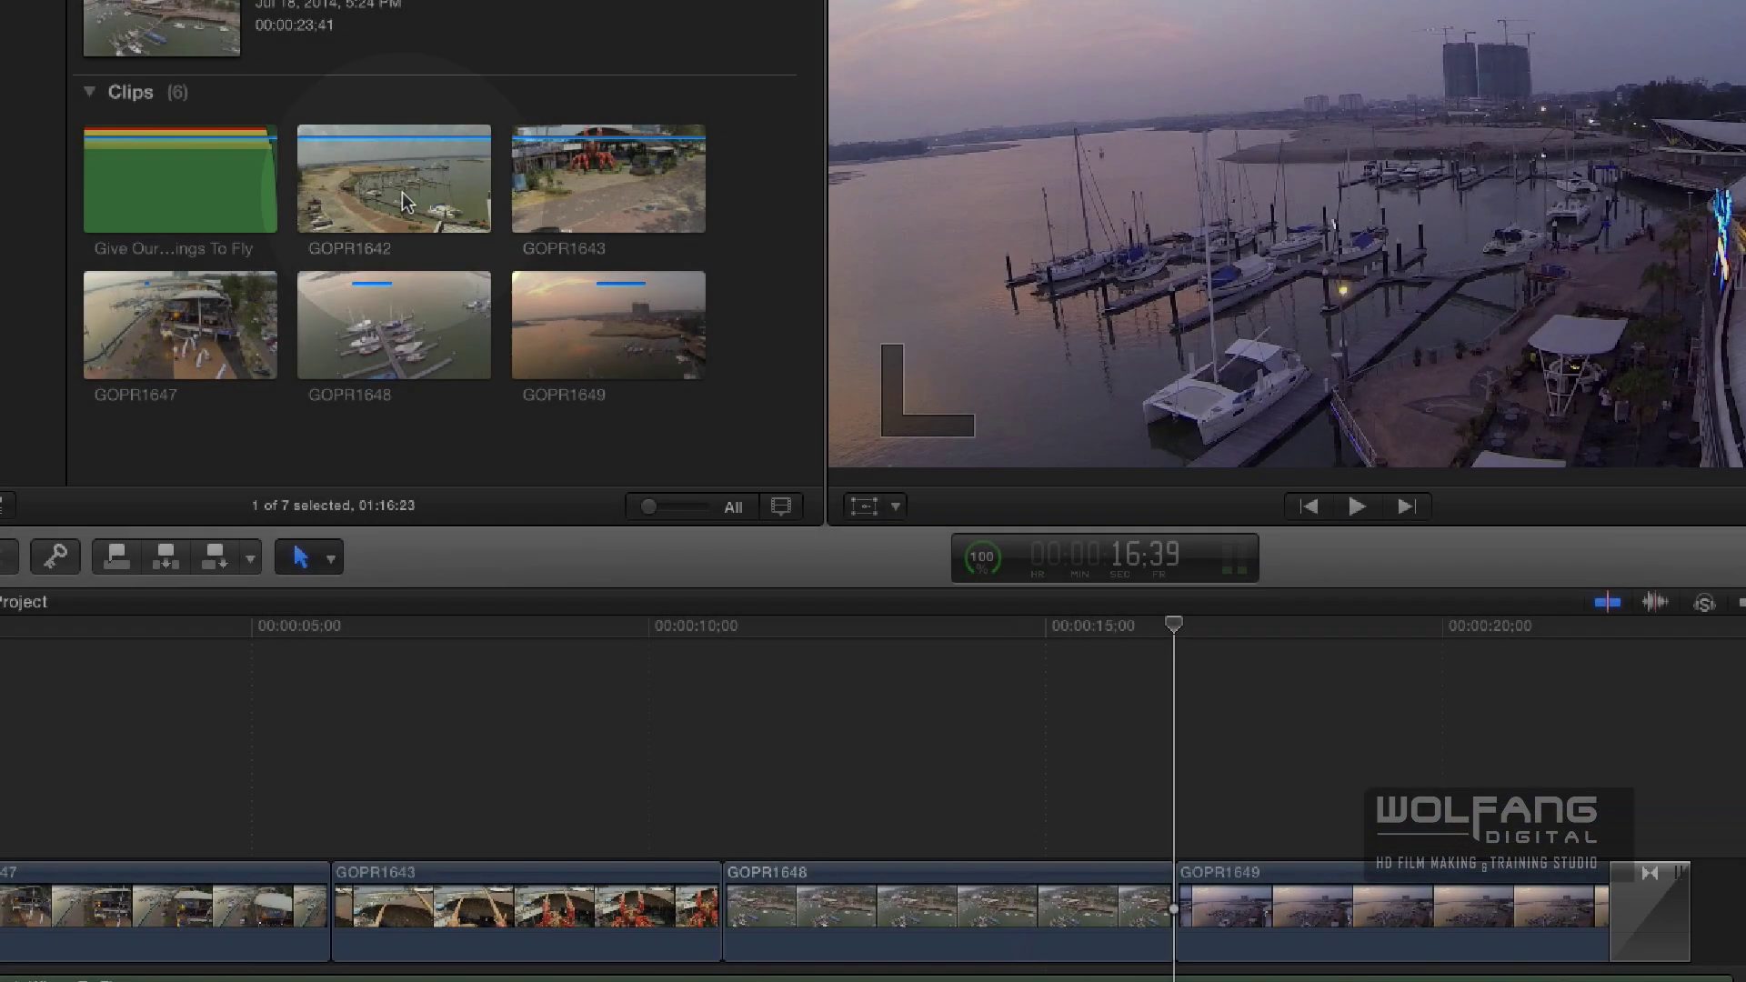
Mark the range 47;47 to 50;29 in browser clip GOPR1642 and insert it between GOPR1648 and GOPR1649.
left_click(338, 9)
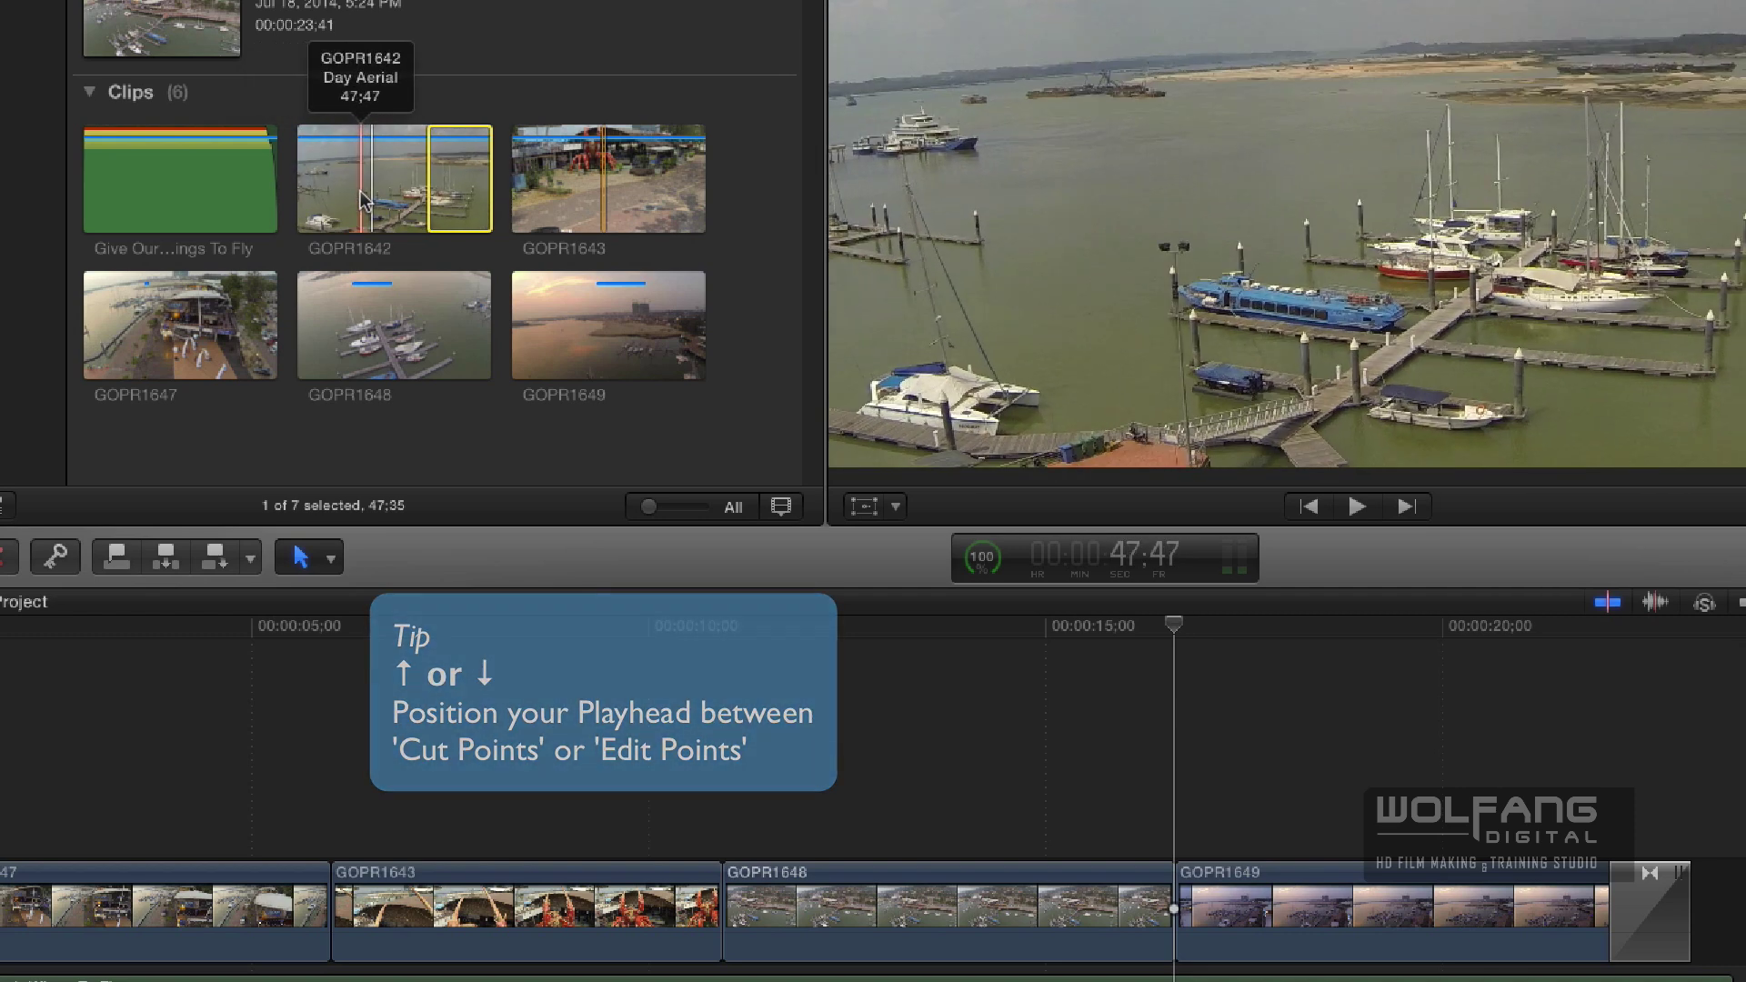
key("i")
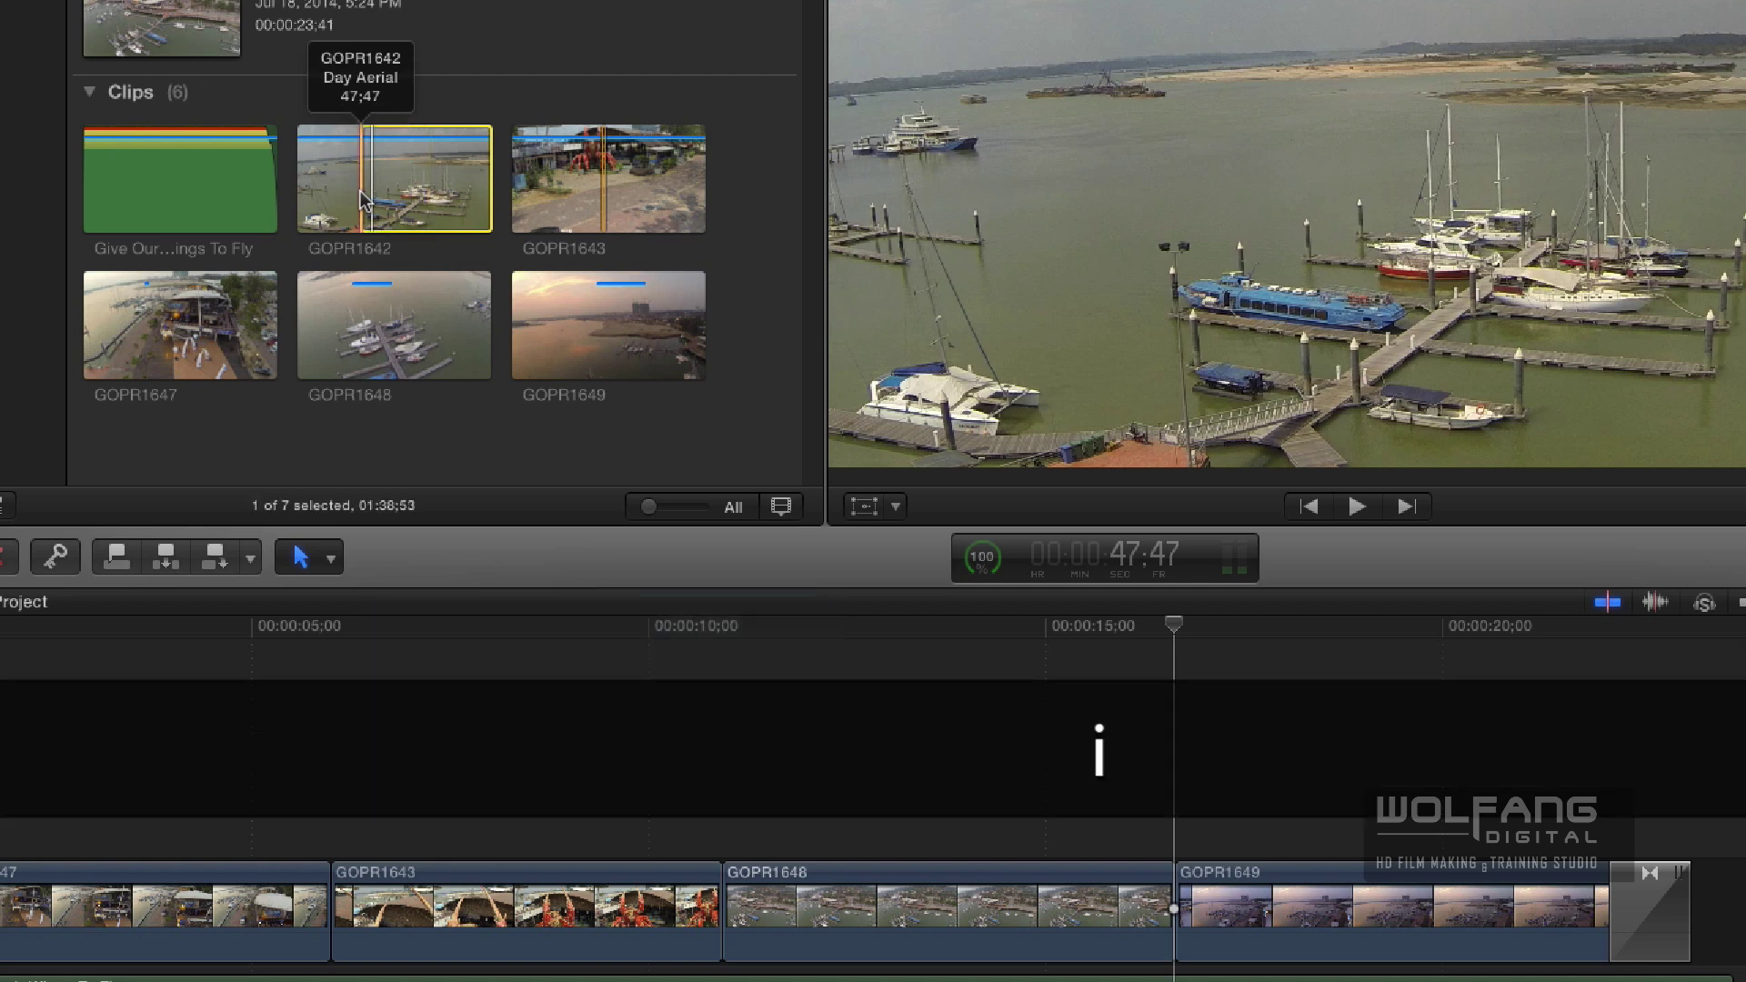
key("space")
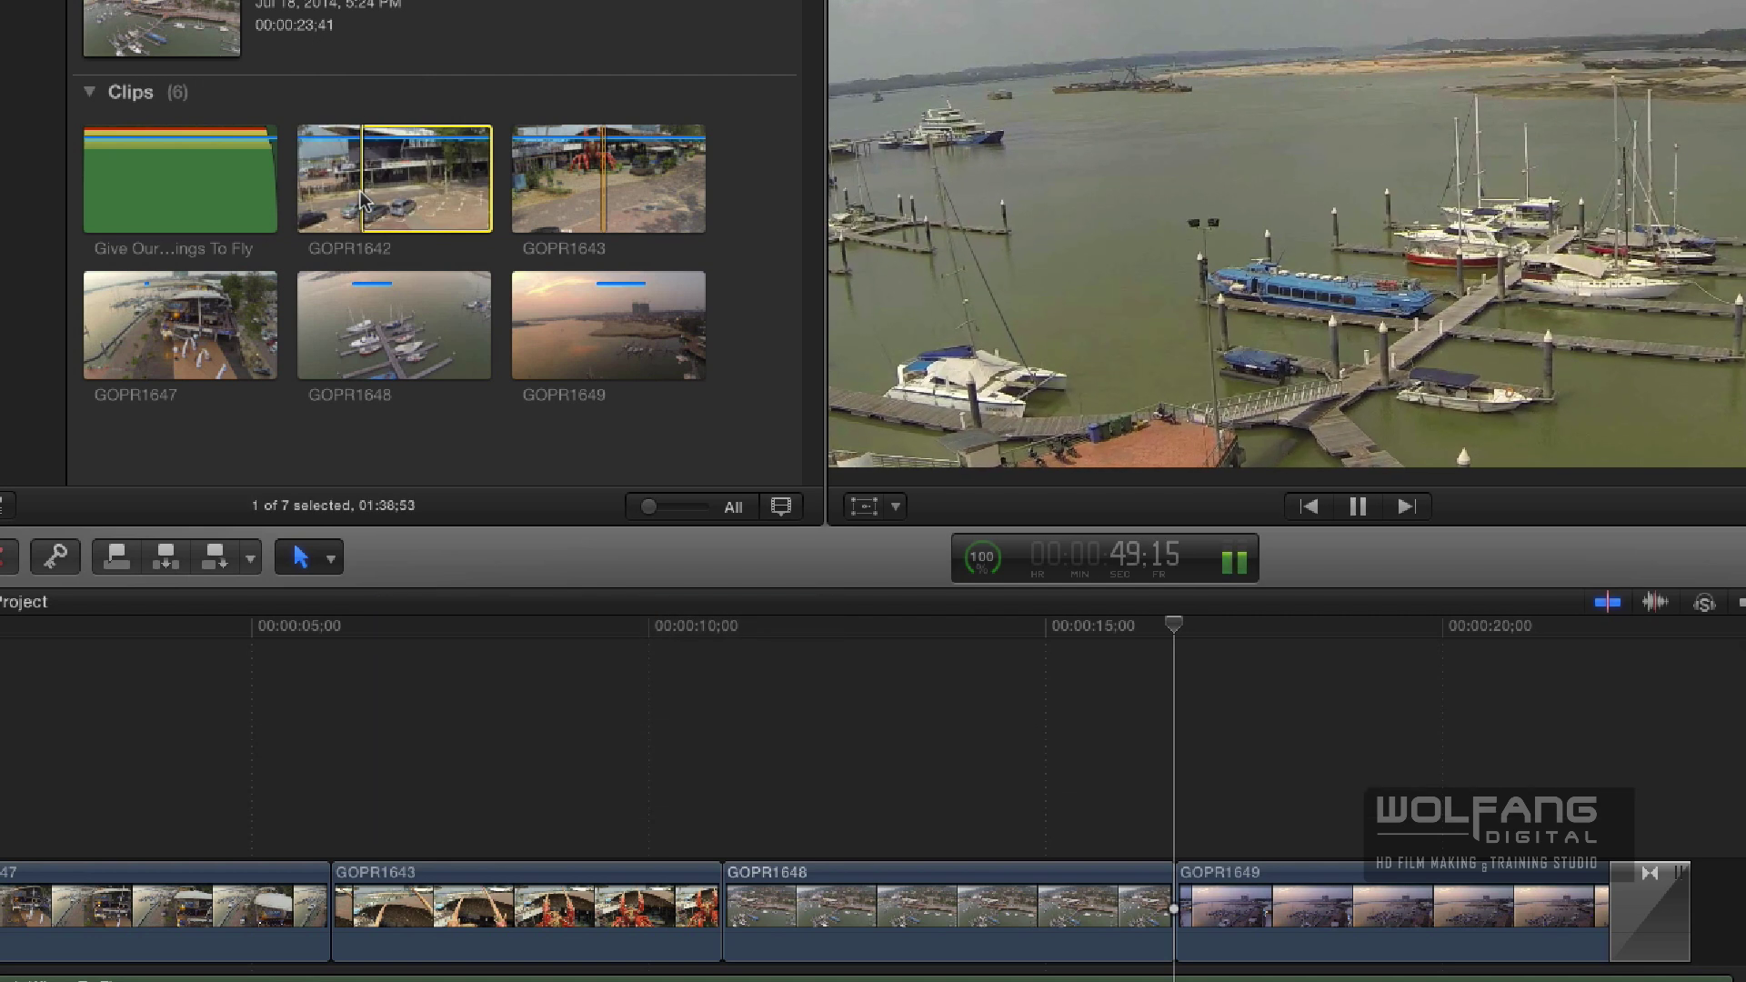
key("space")
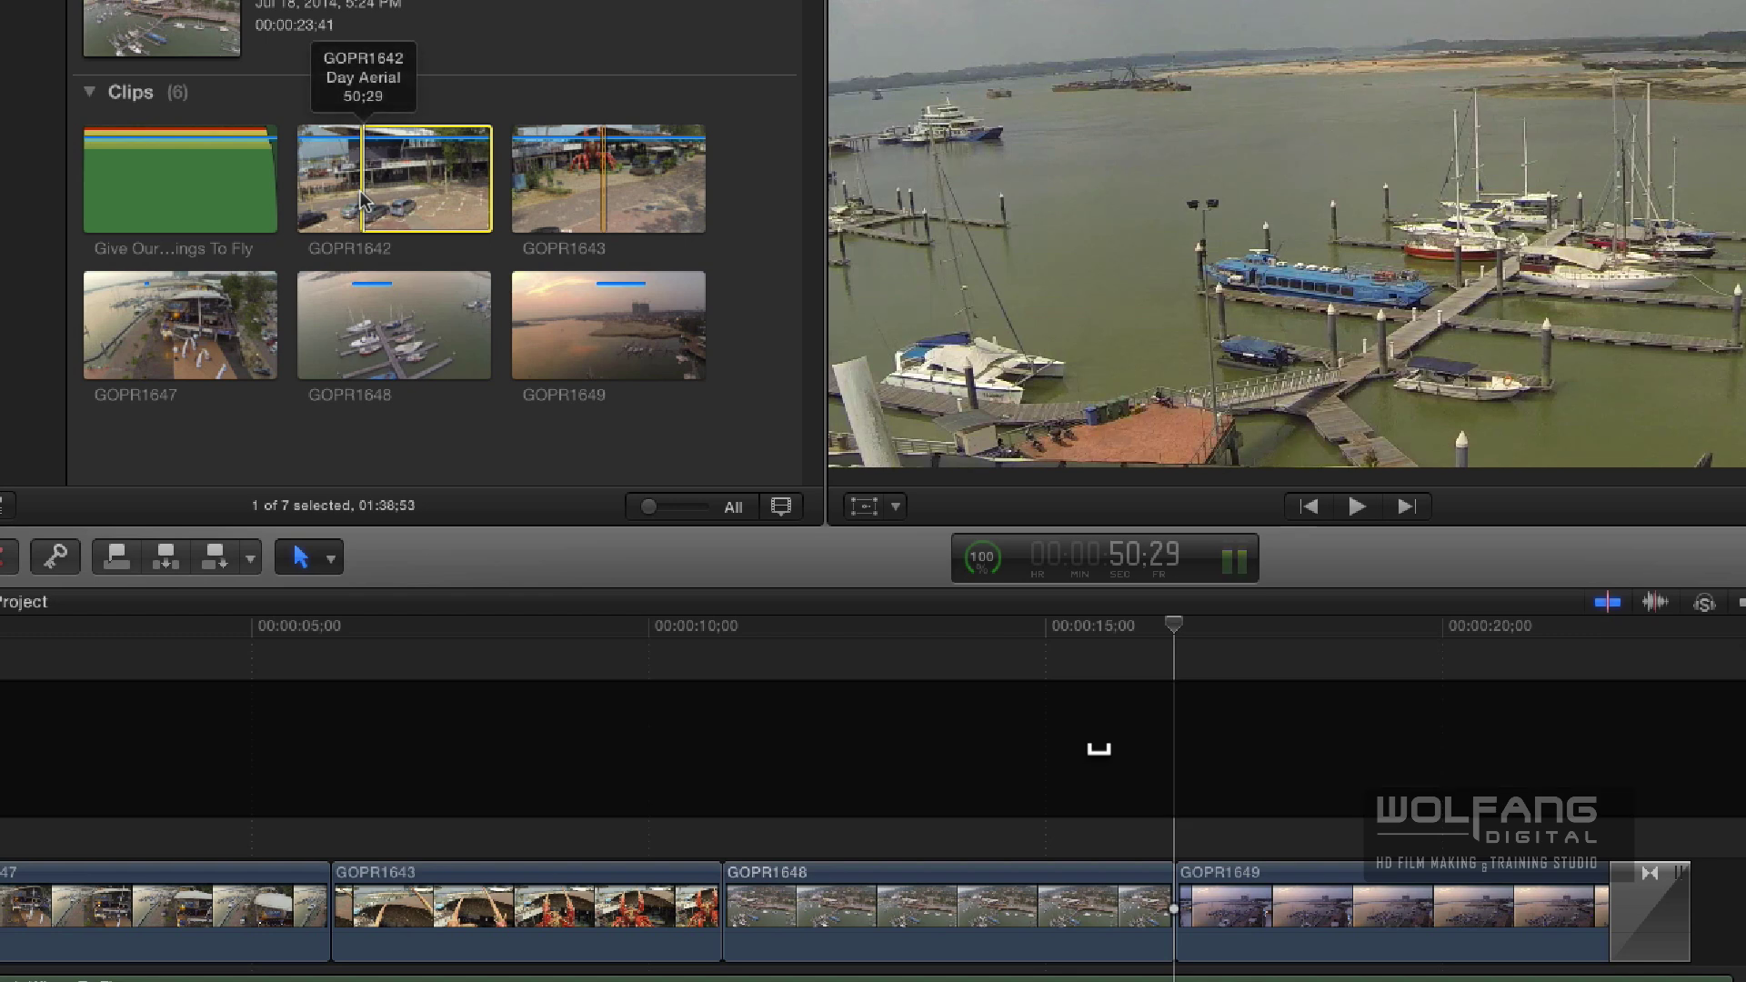
key("o")
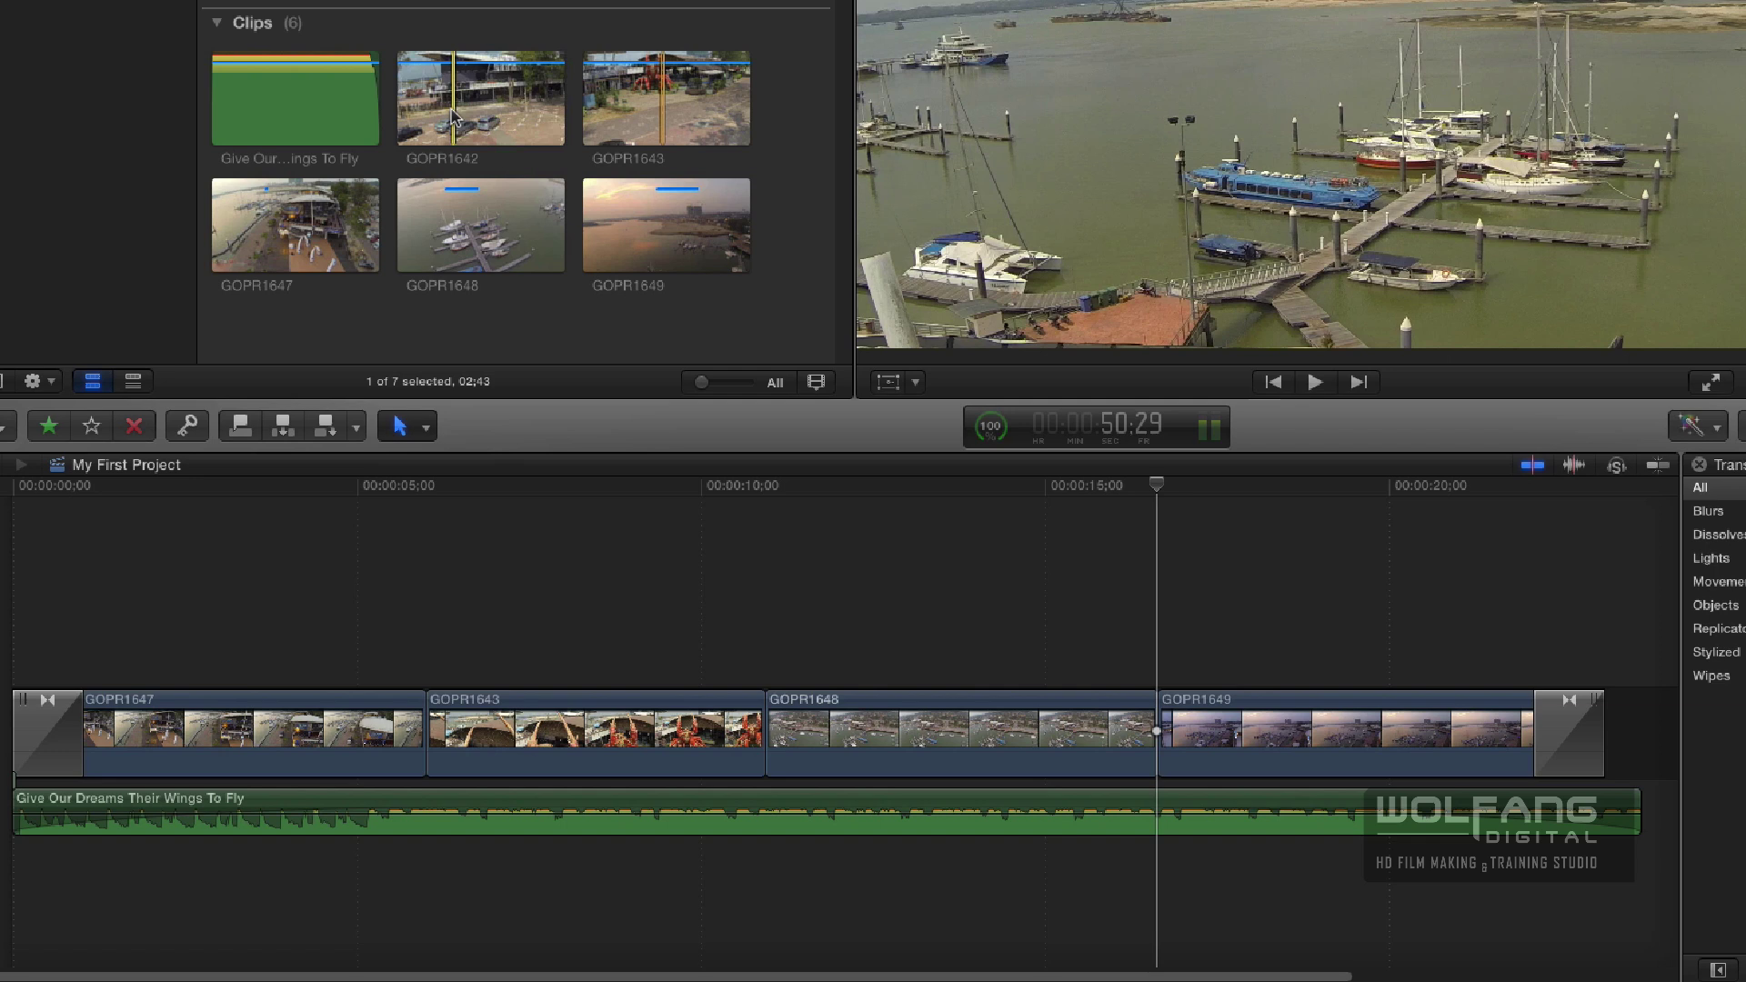
key("w")
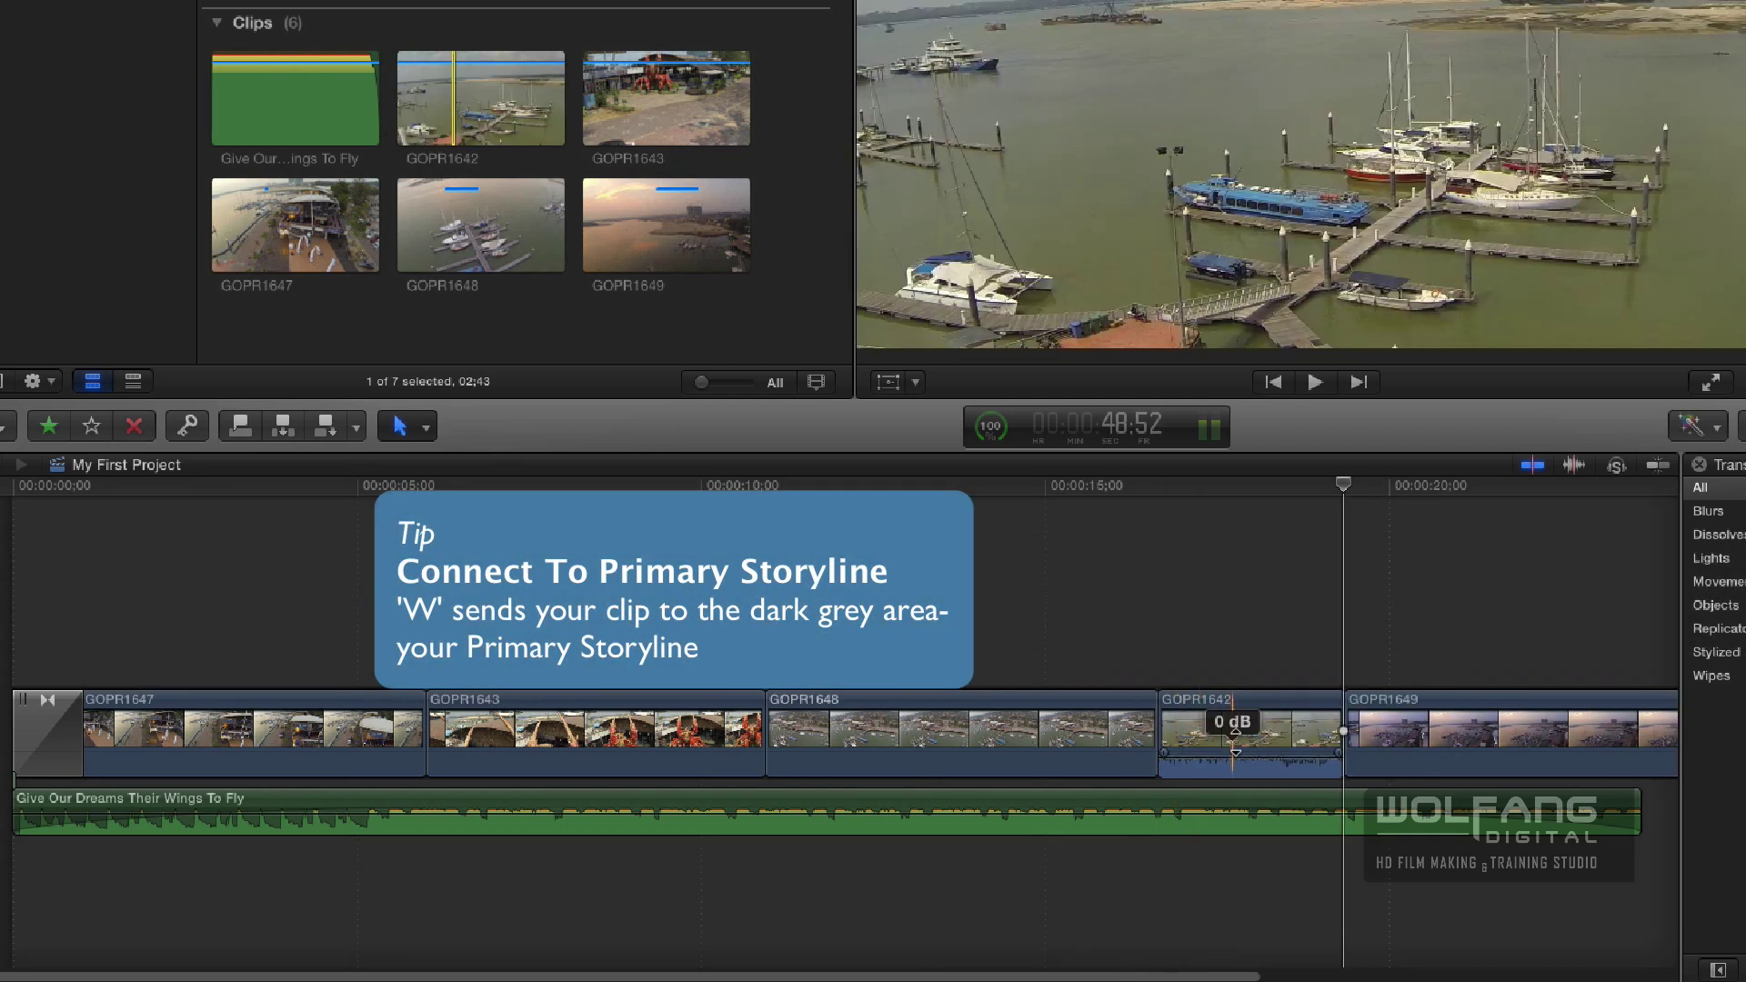
Select the inserted GOPR1642 clip and play the timeline from 15:50 across the cut into it.
left_click(1242, 735)
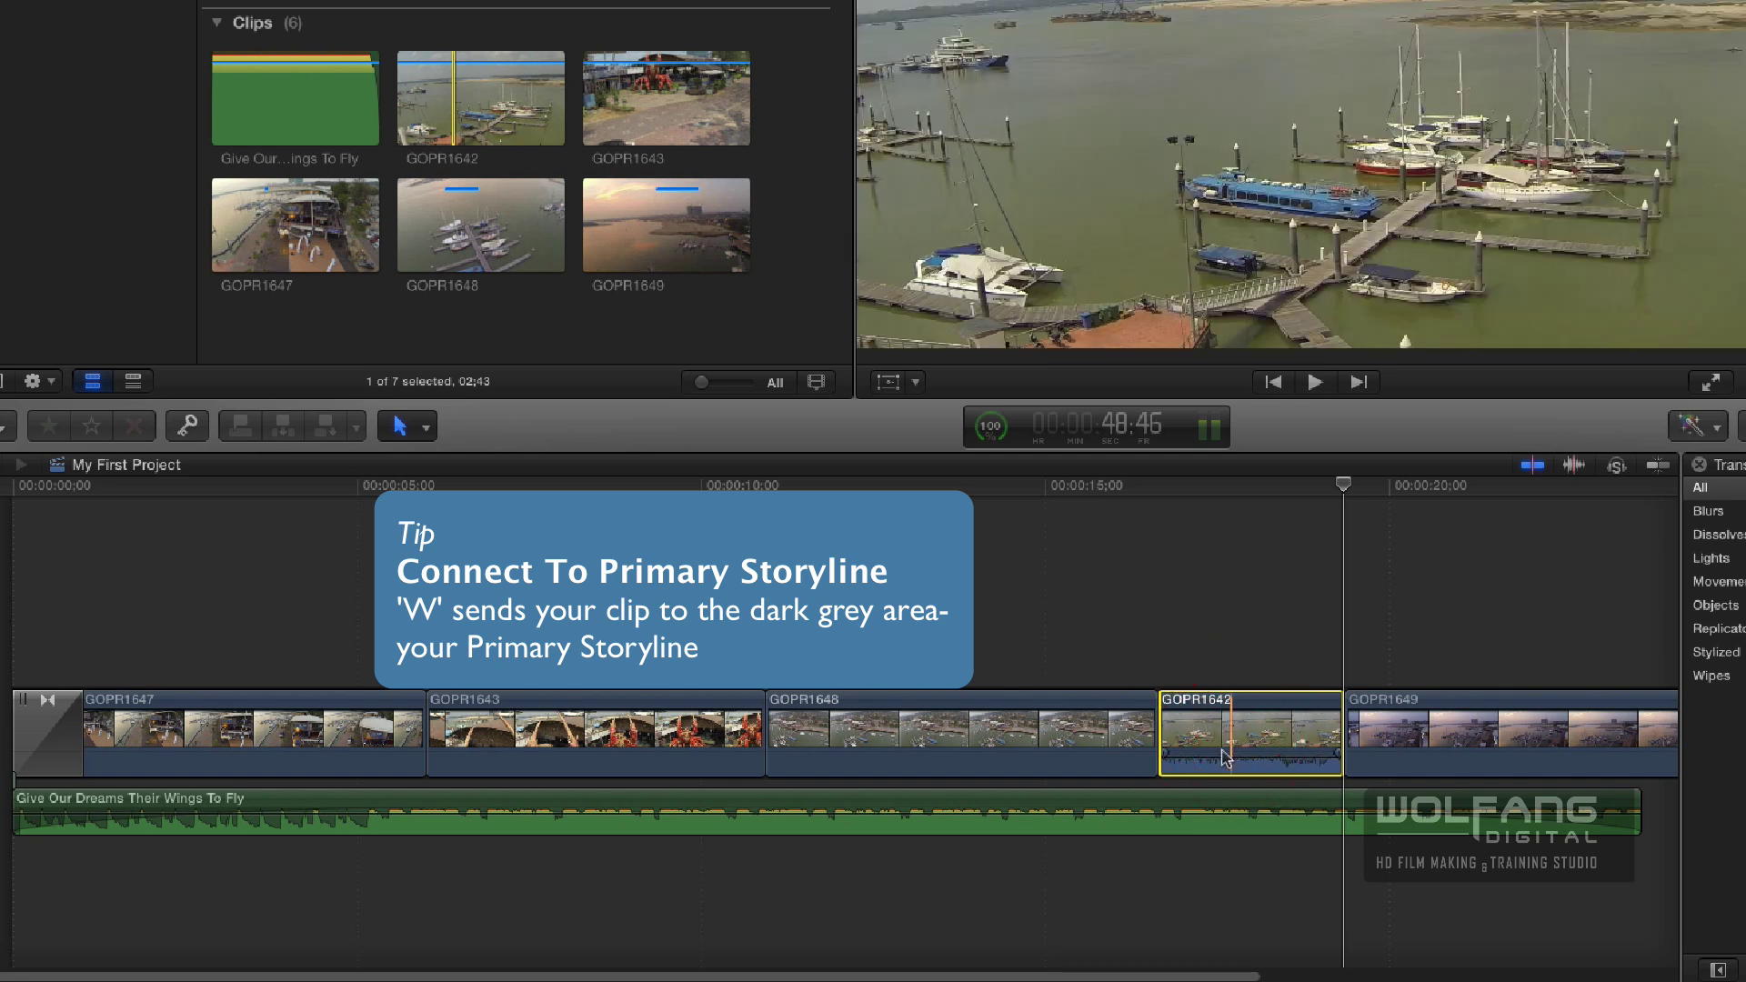
left_click(1110, 484)
key("space")
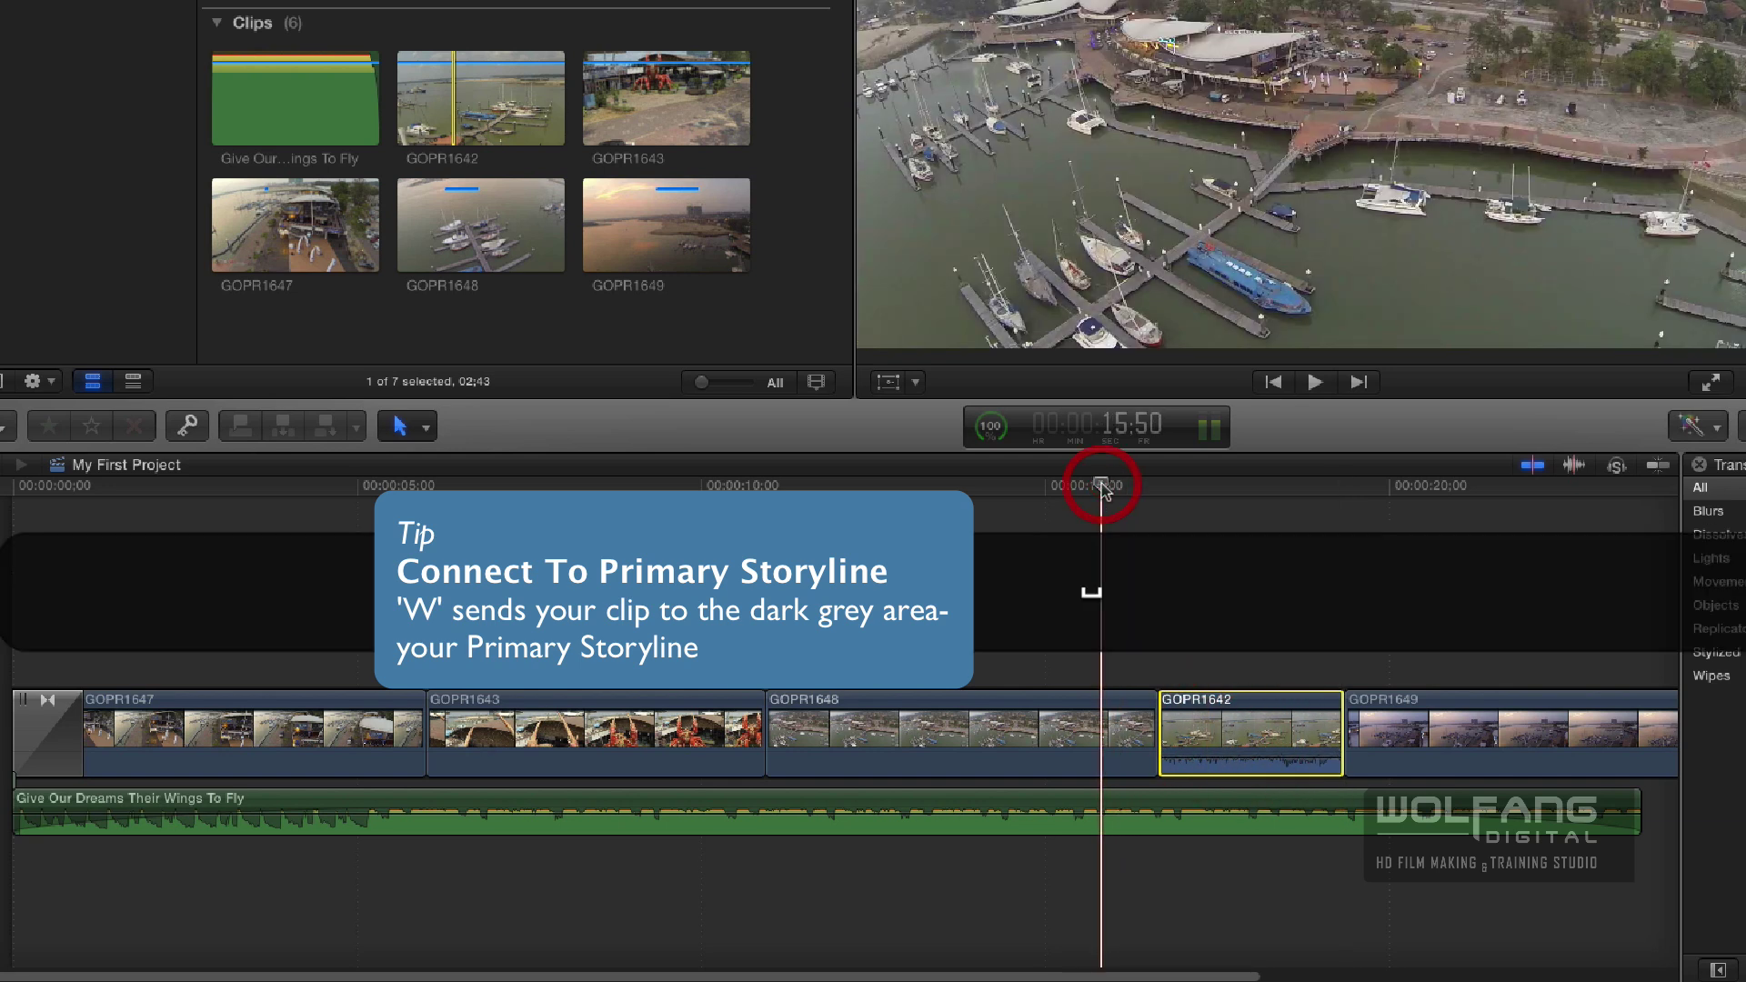
key("space")
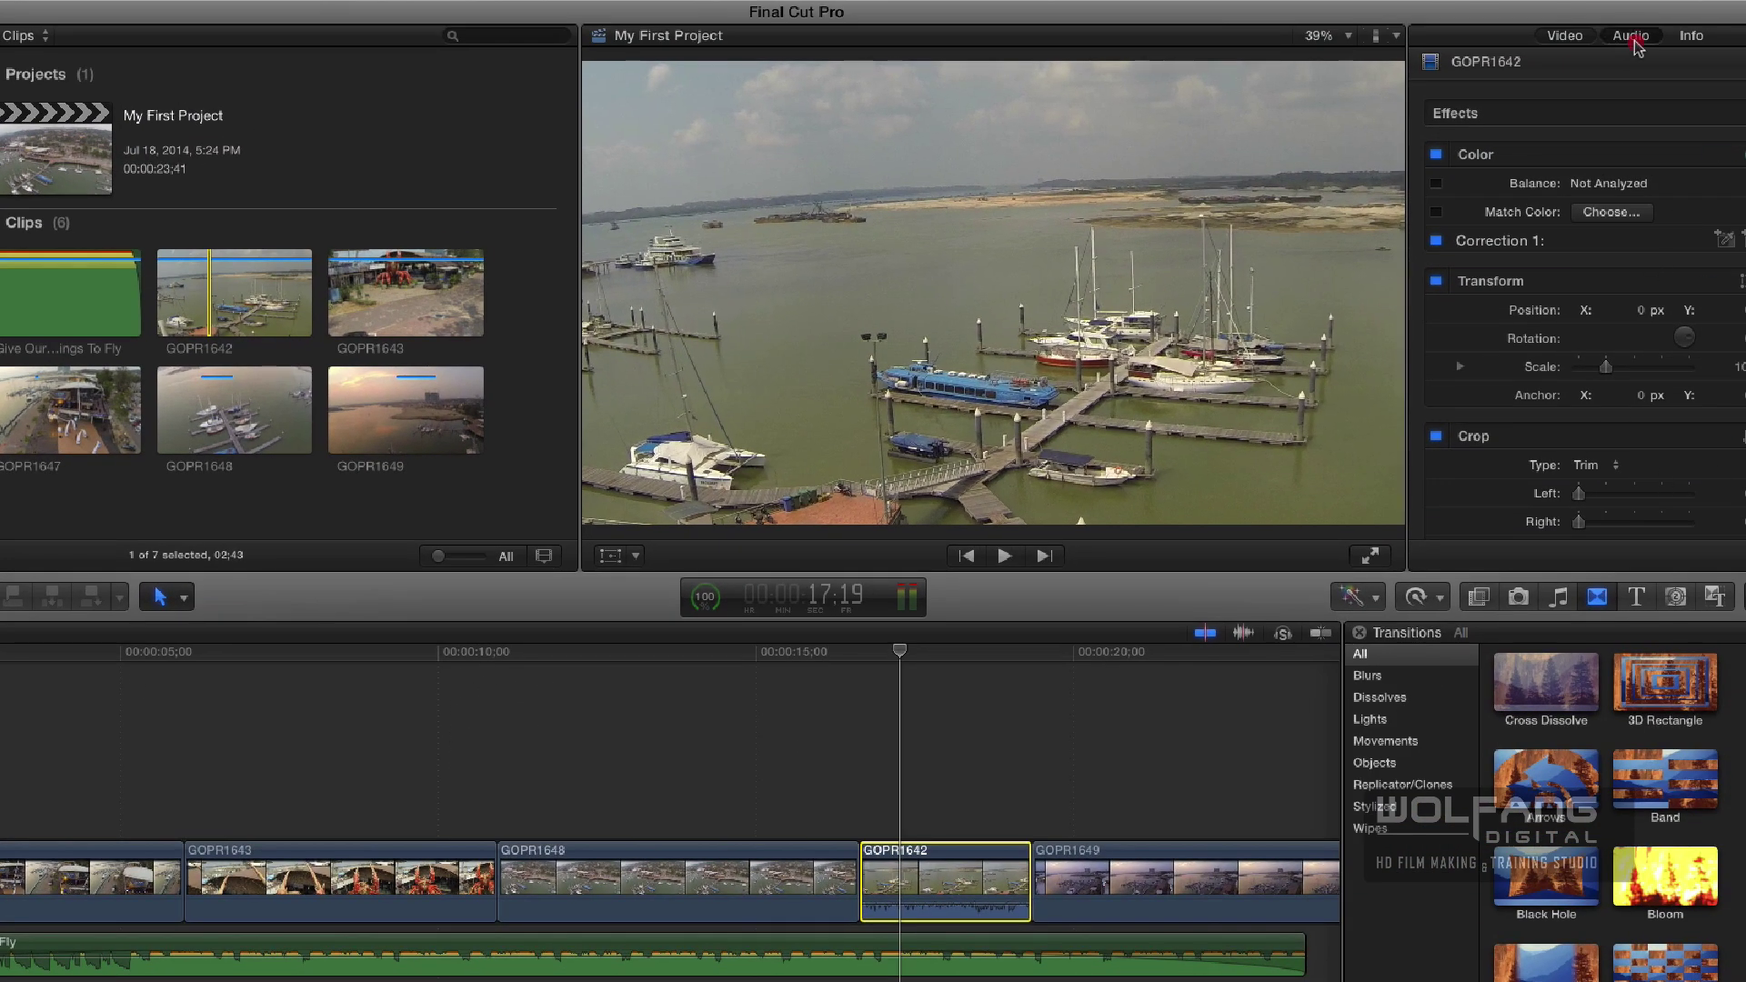
Disable the audio channels of timeline clip GOPR1642 and play the cut from GOPR1648 into it again.
left_click(1631, 37)
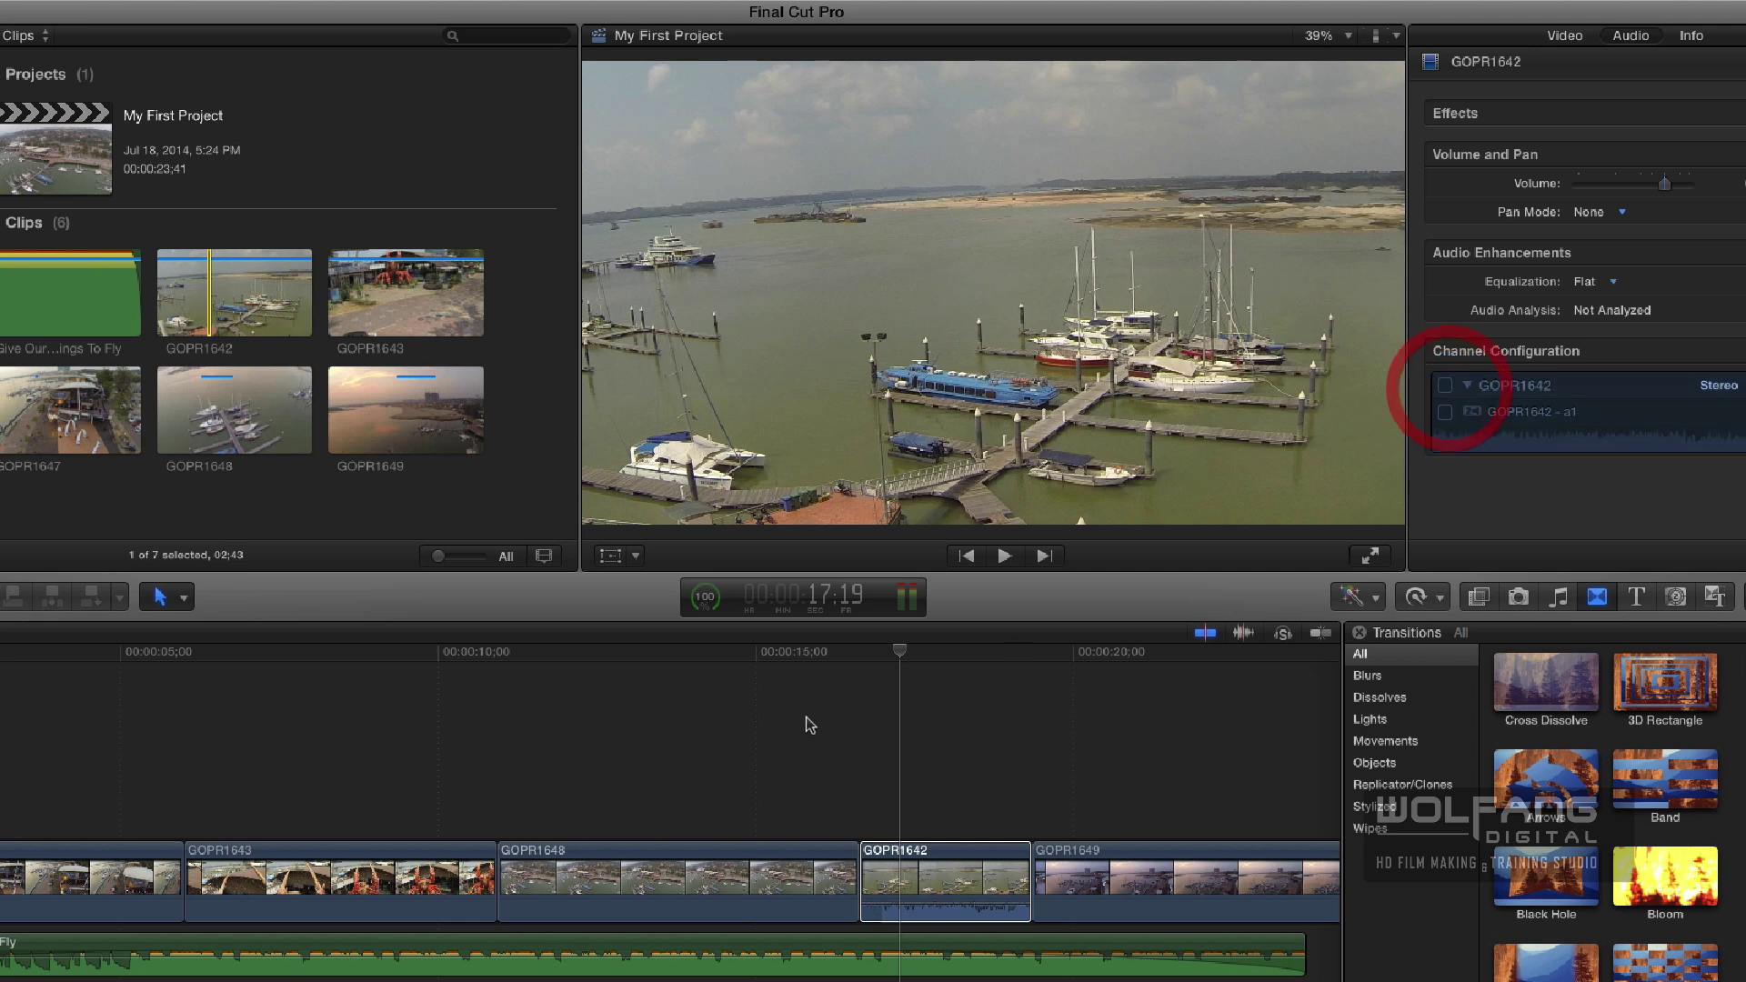
left_click(805, 664)
key("space")
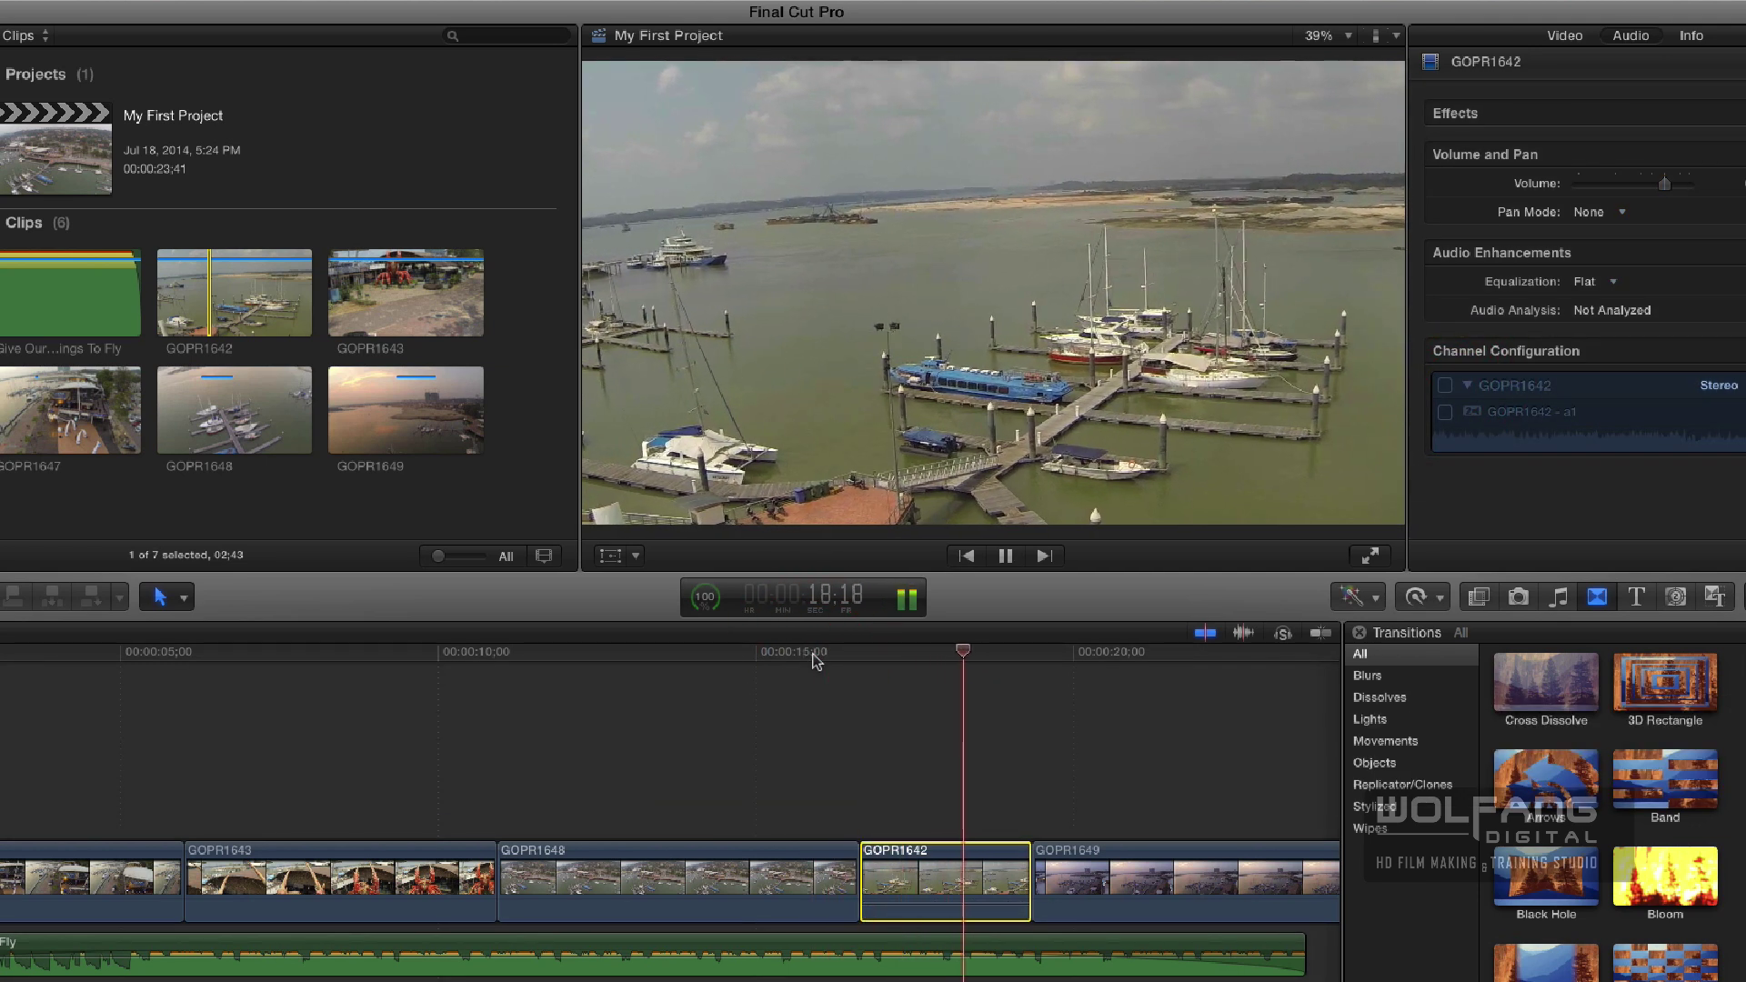
key("space")
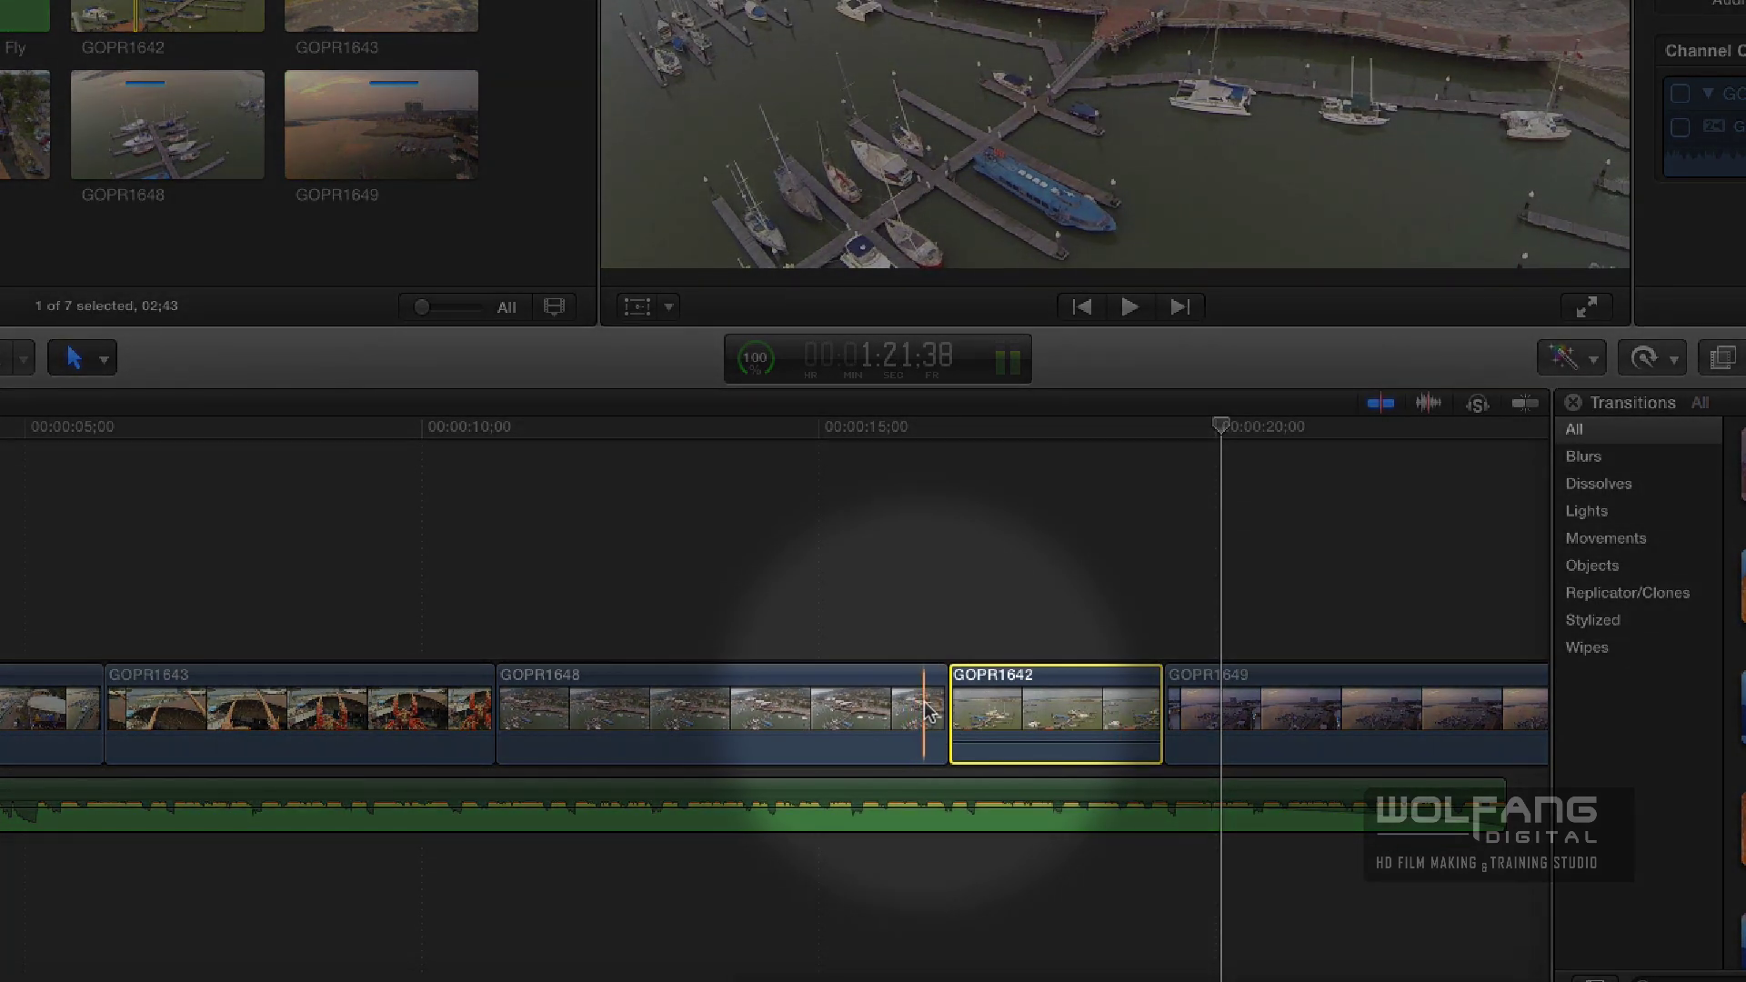
Try a freehand trim of the end of clip GOPR1648, undo it, and clear the edge selection.
left_click_drag(934, 702, 865, 702)
key("super+z")
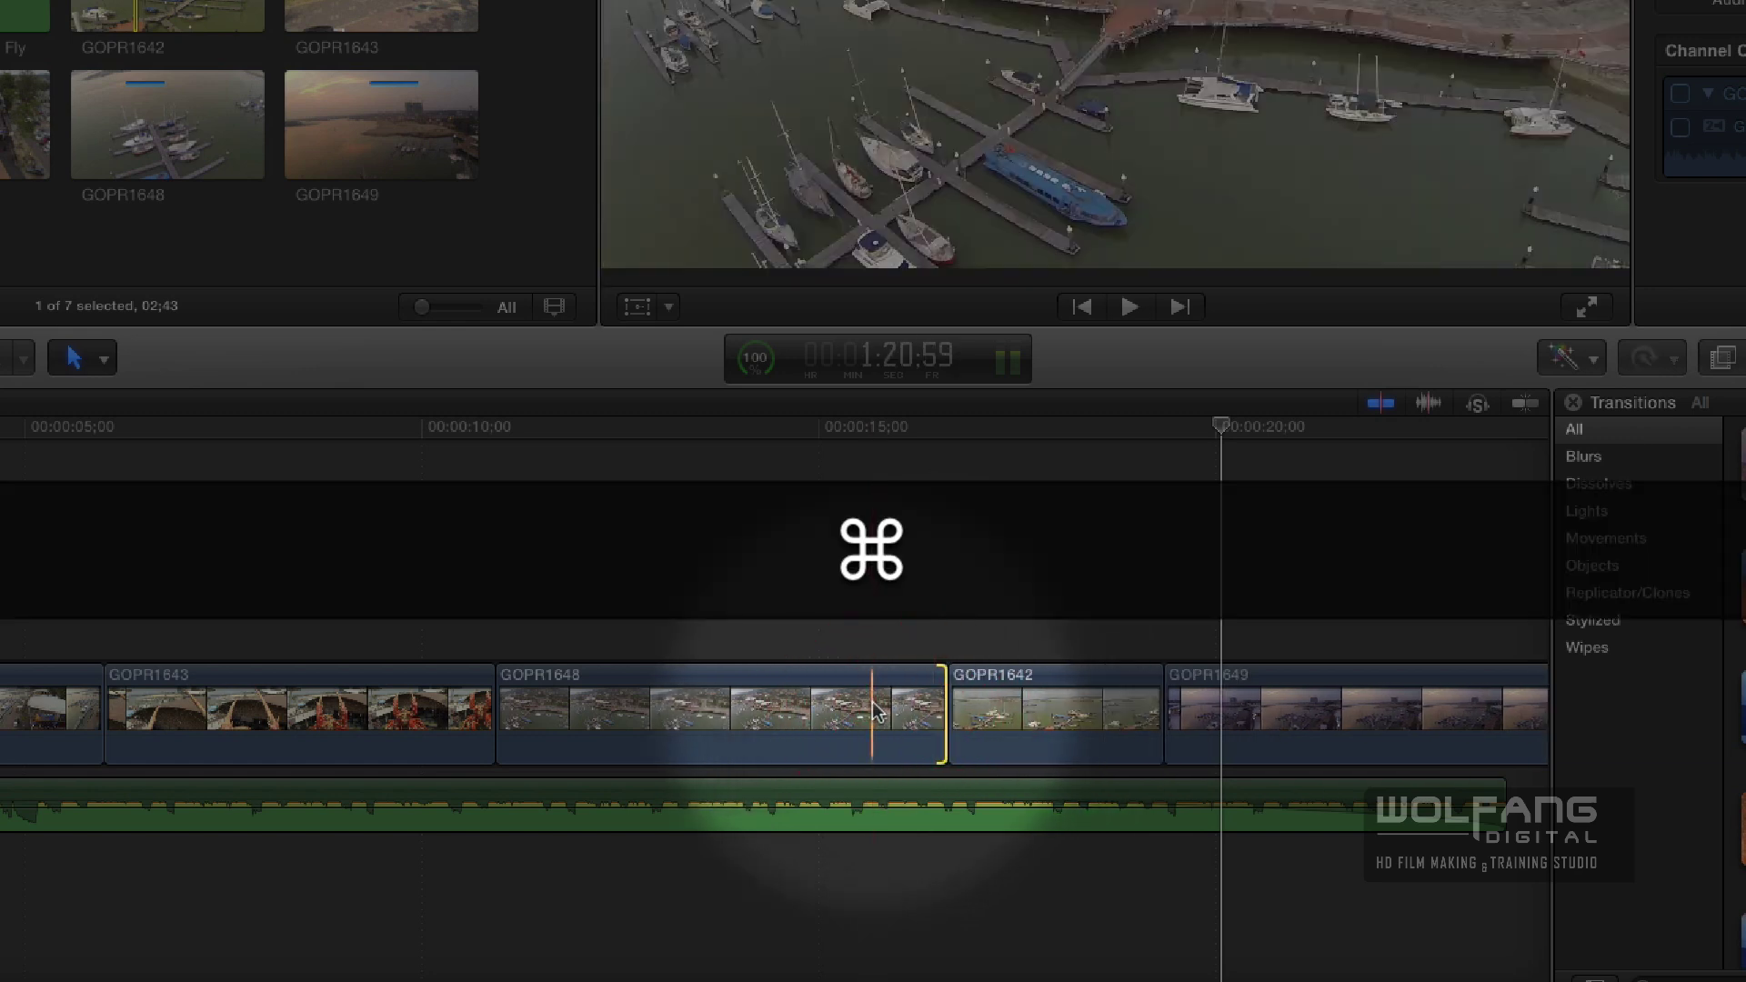
left_click(898, 601)
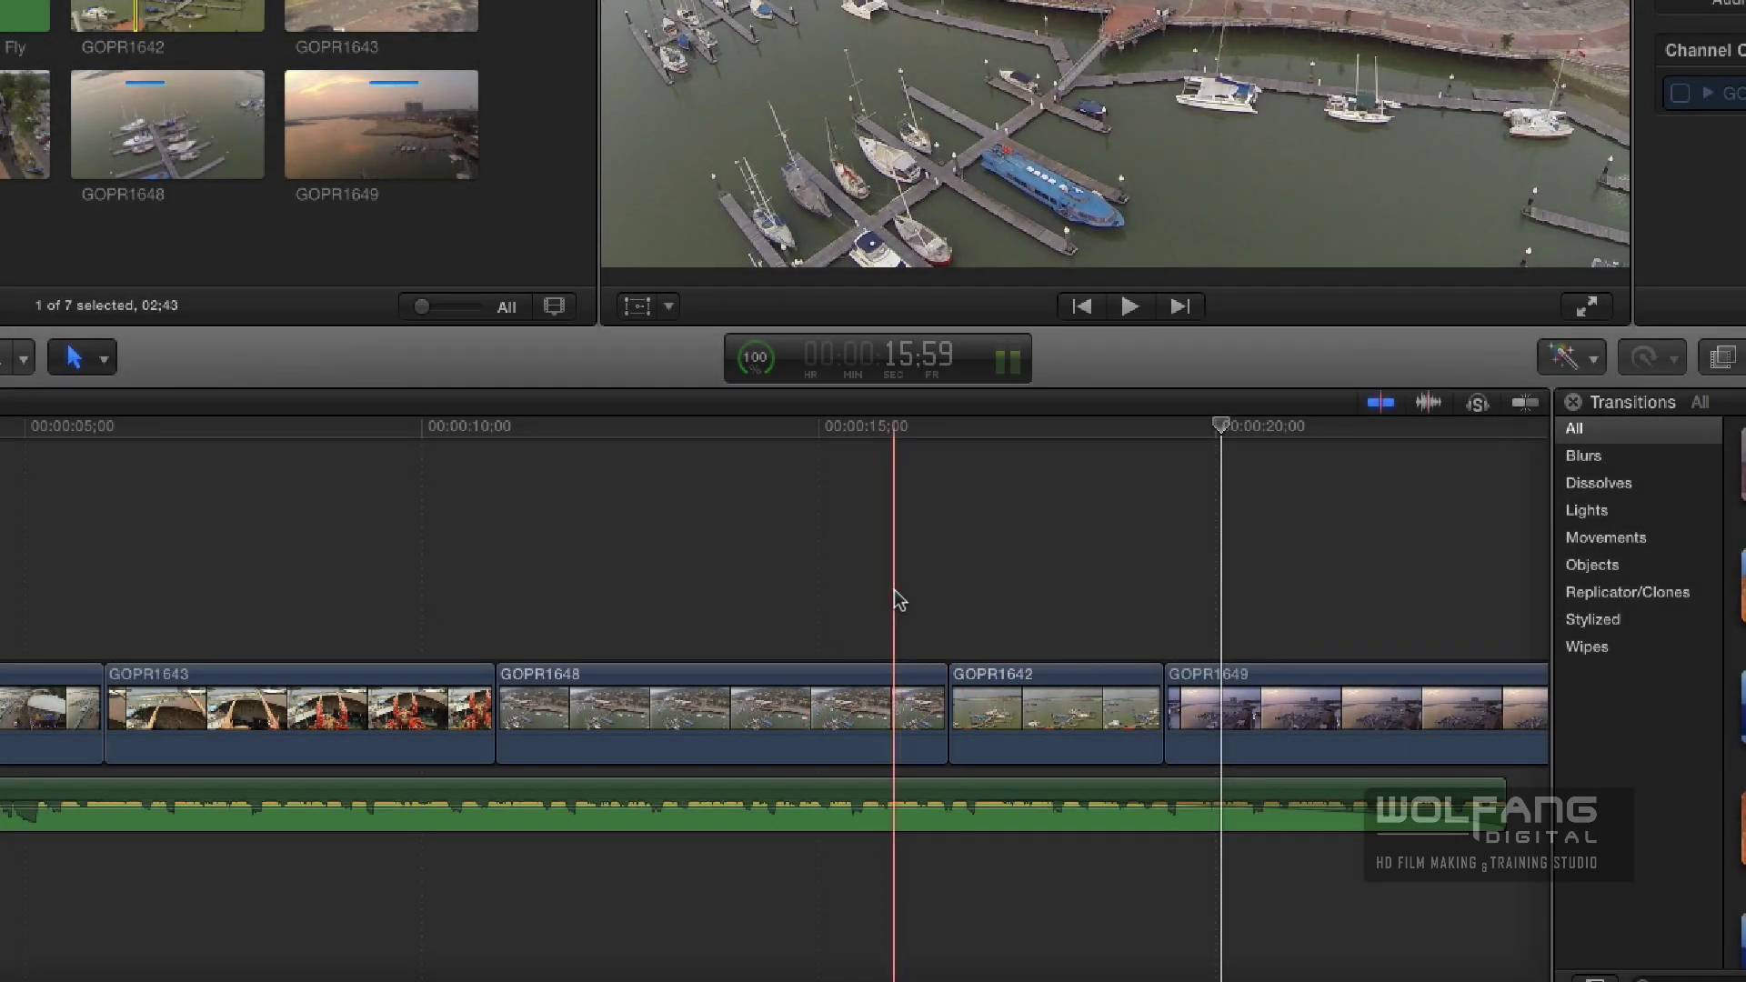
Try trimming the end of clip GOPR1648 to the skimmer at 15:30, and undo the trim.
left_click(937, 696)
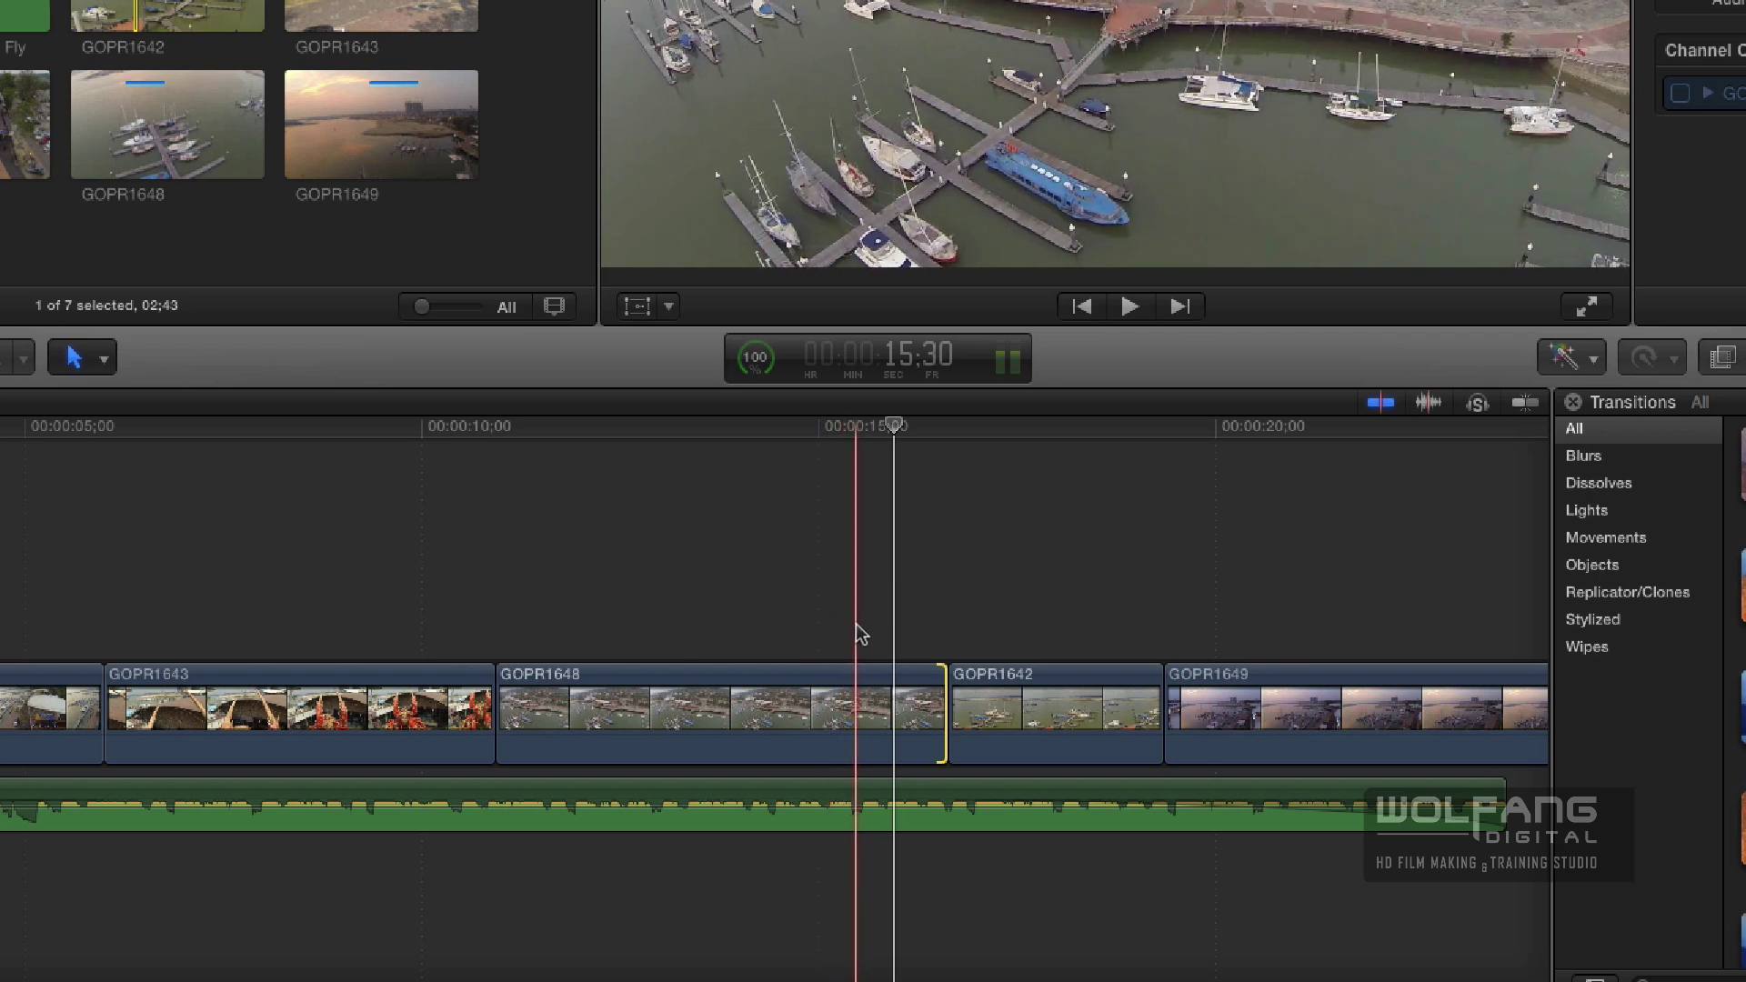
key("alt")
key("alt+bracketright")
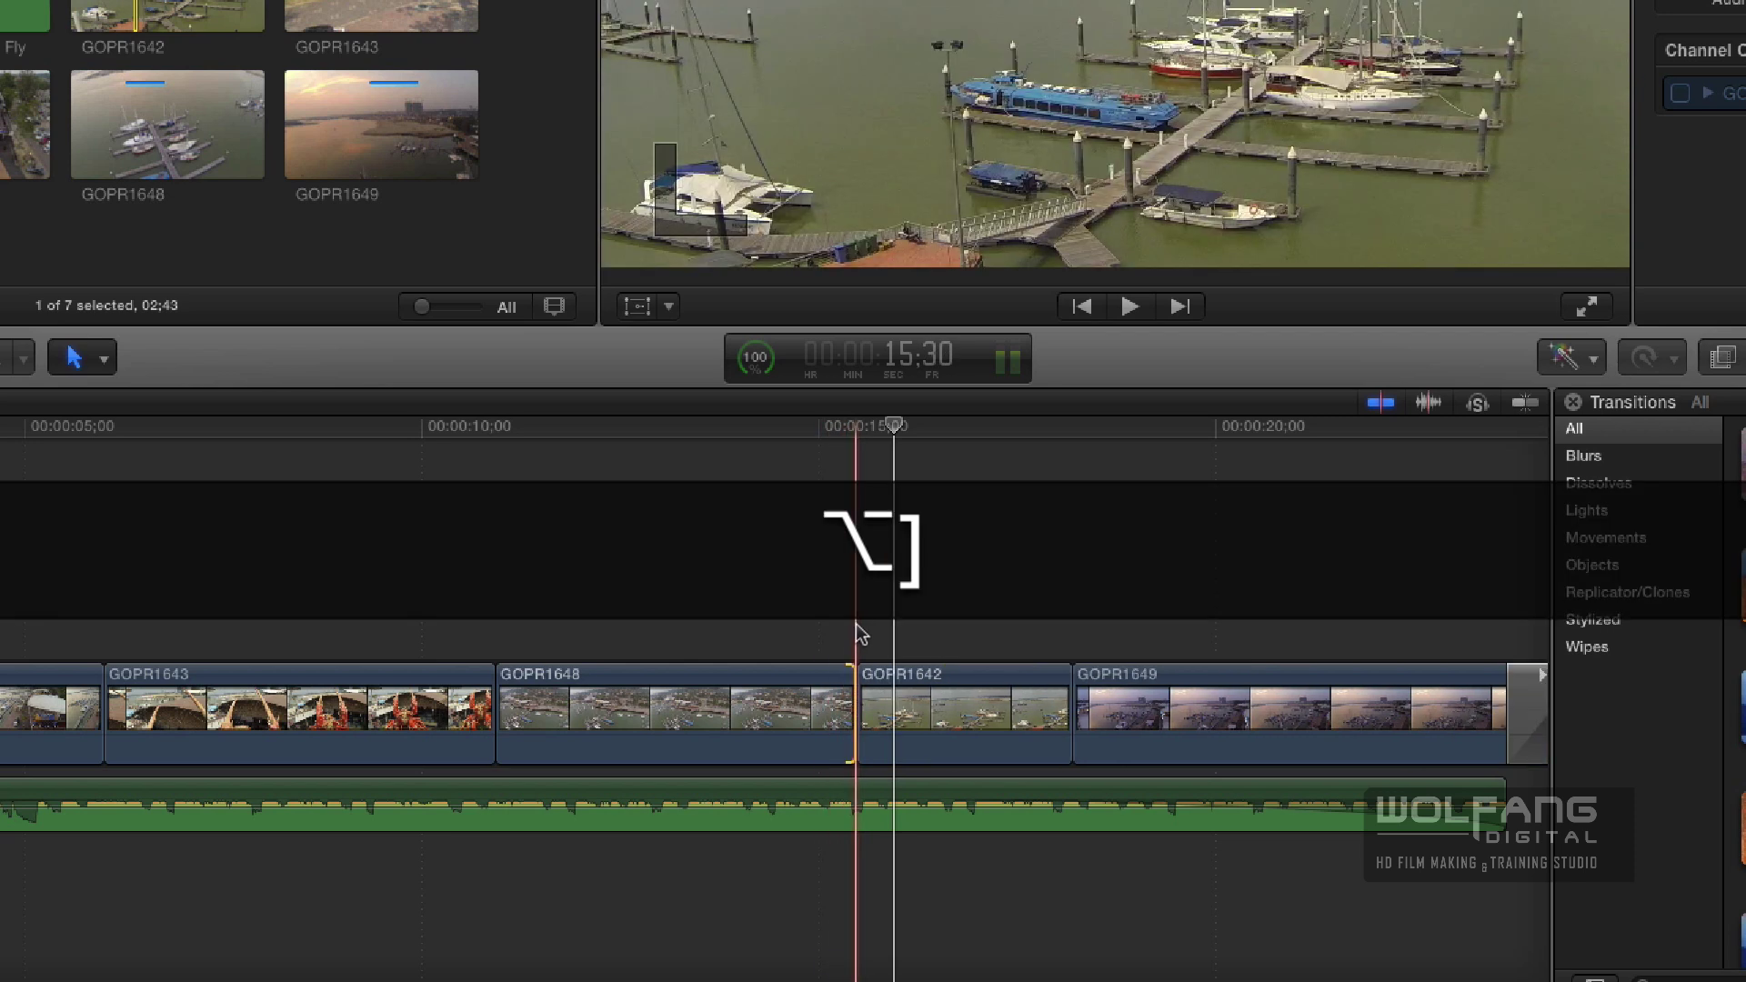
key("super+z")
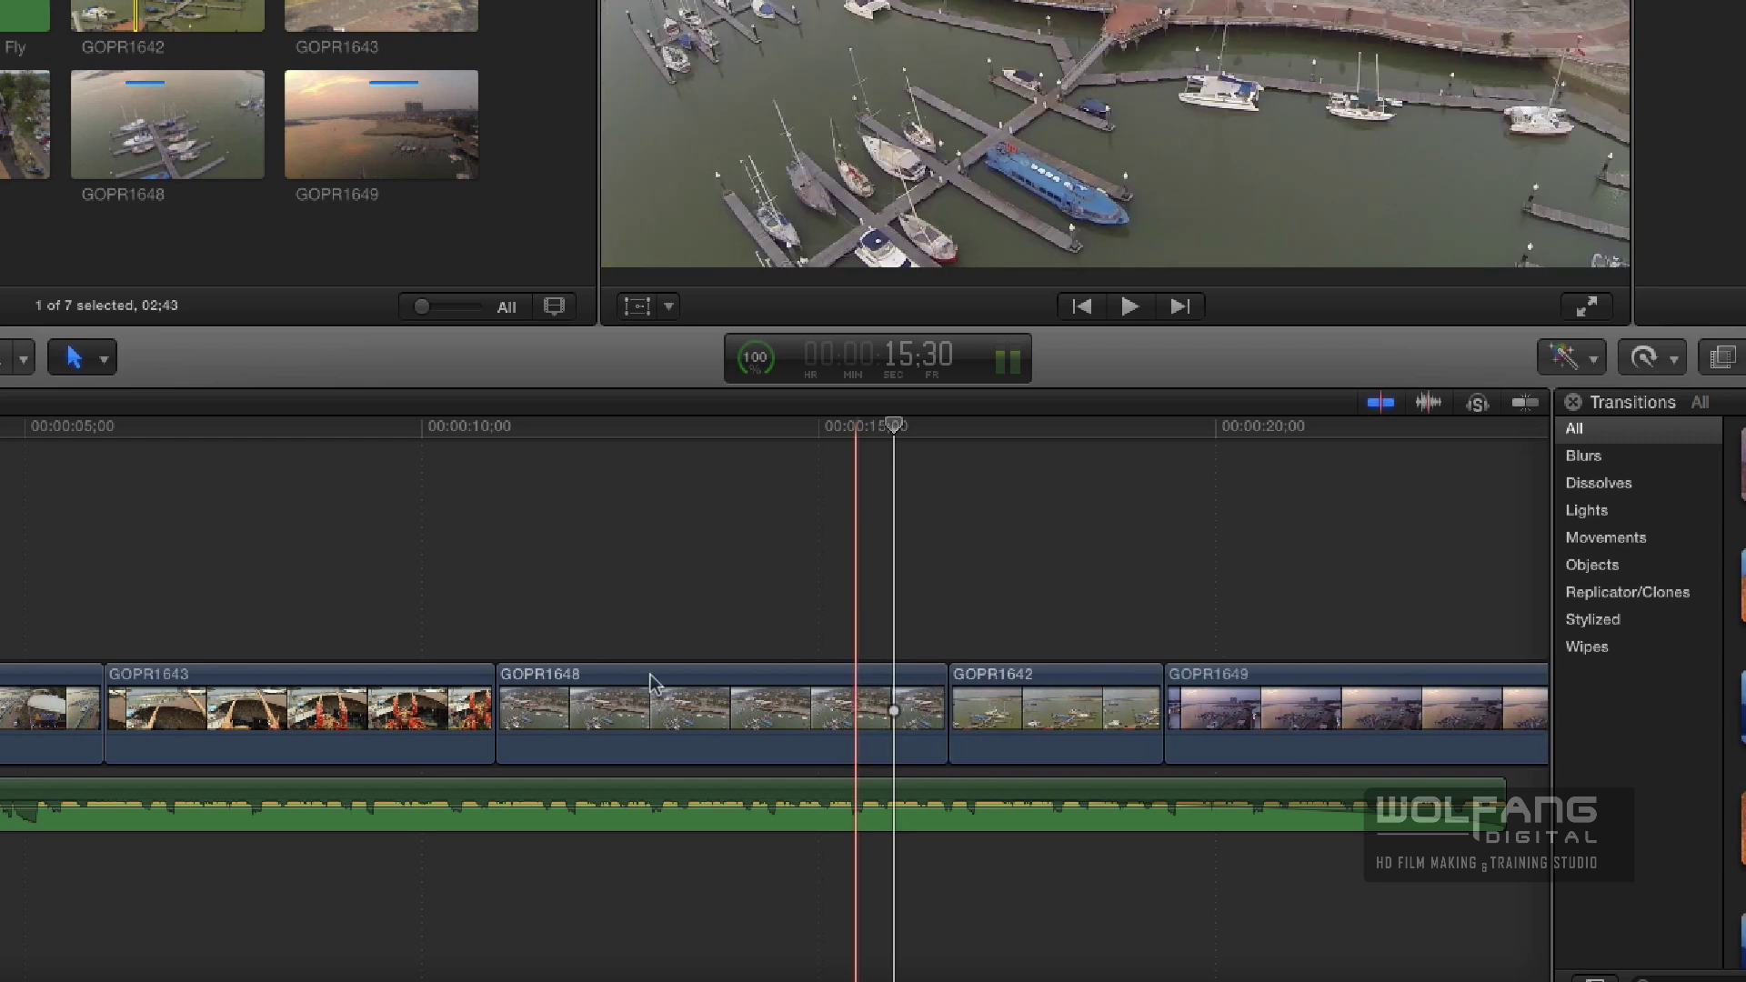
Try trimming the beginning of clip GOPR1643 to the skimmer at 7:11, and undo the trim.
left_click(107, 700)
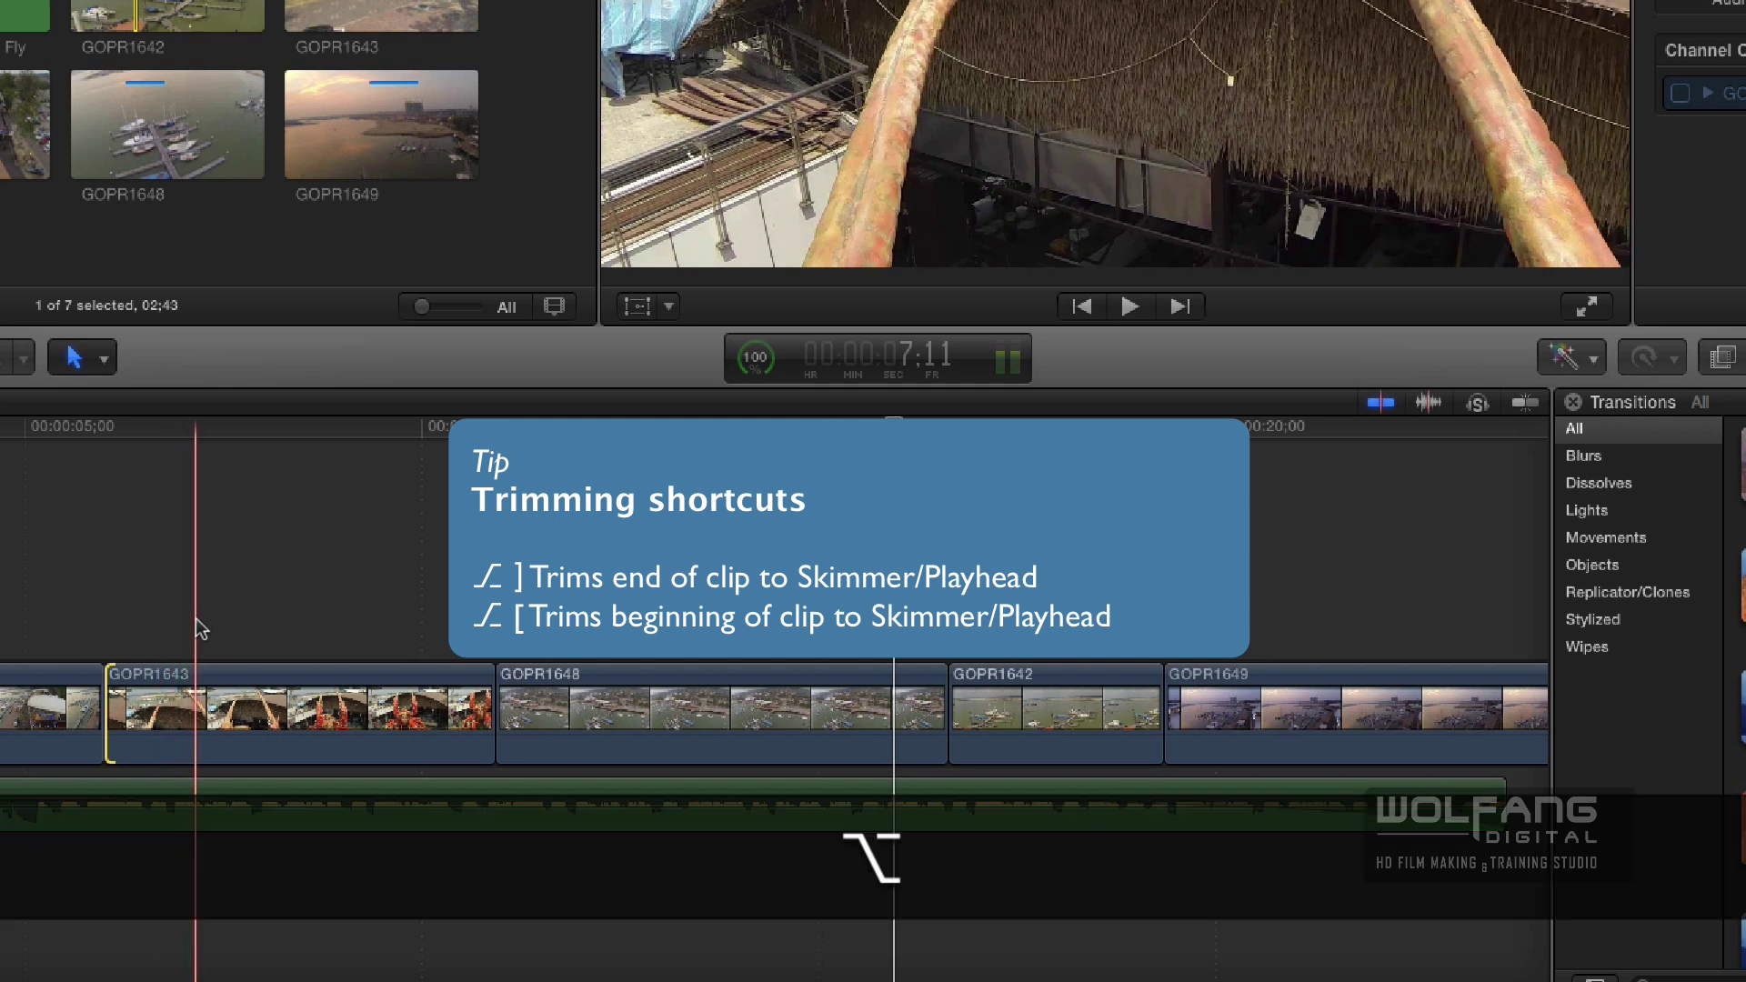
key("alt+bracketleft")
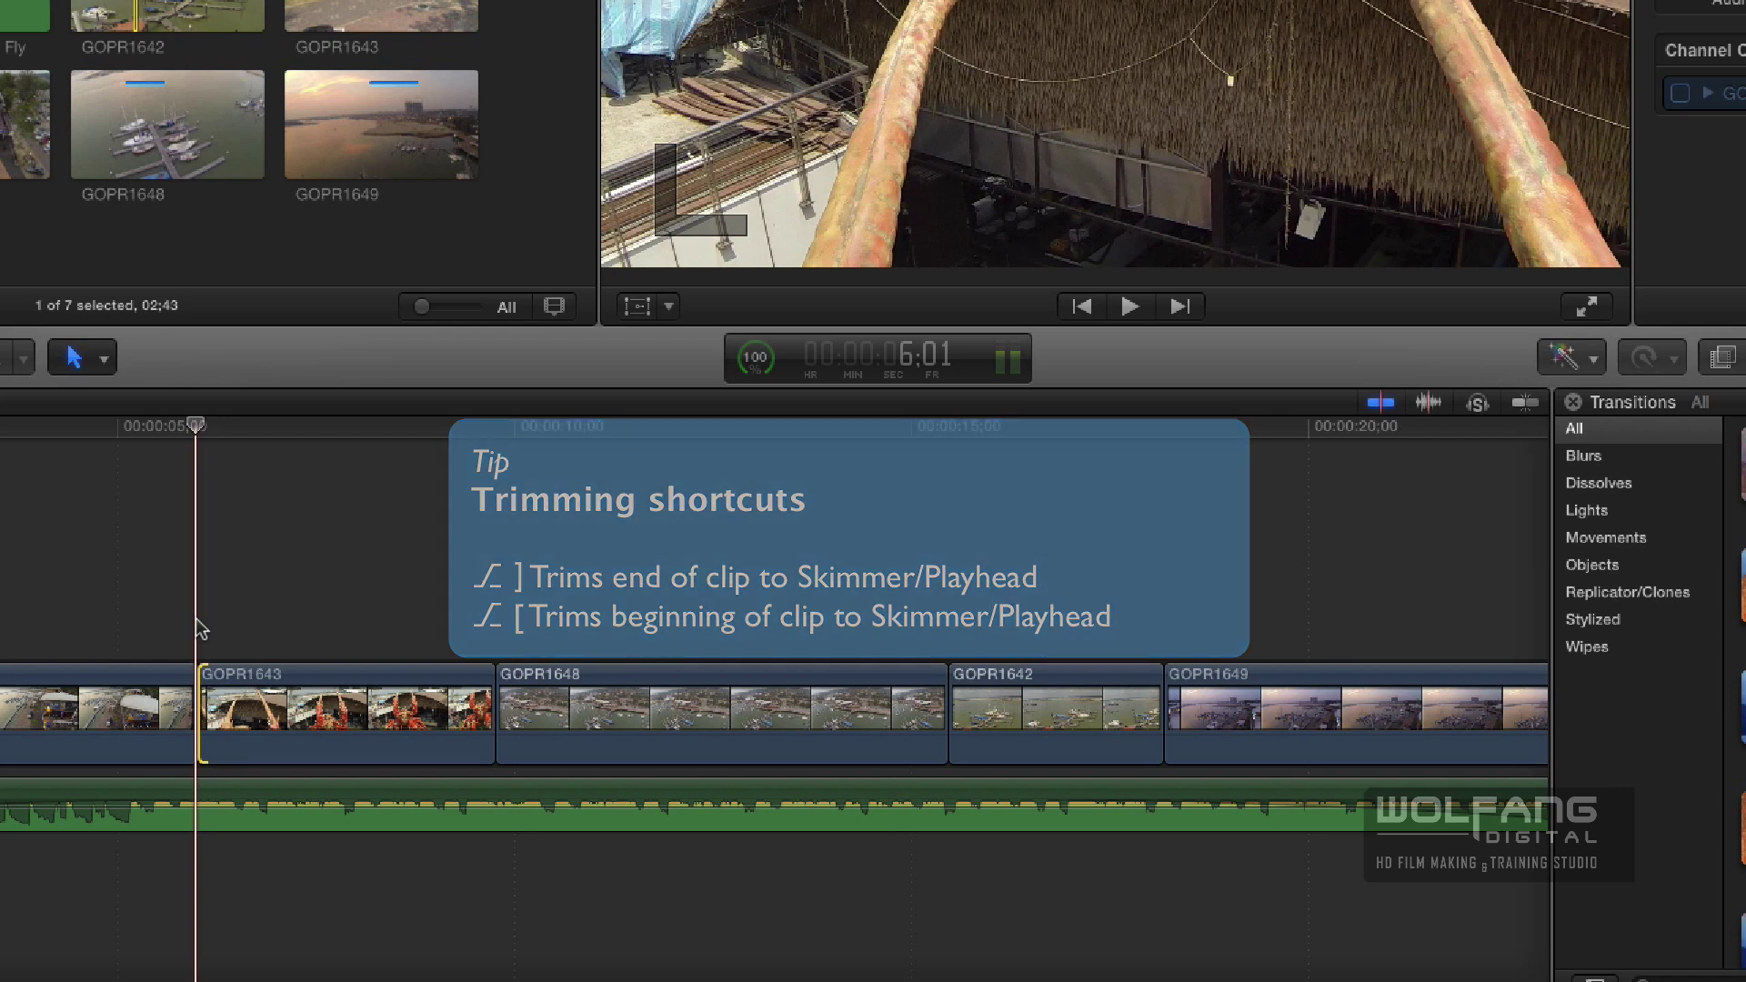
key("super+z")
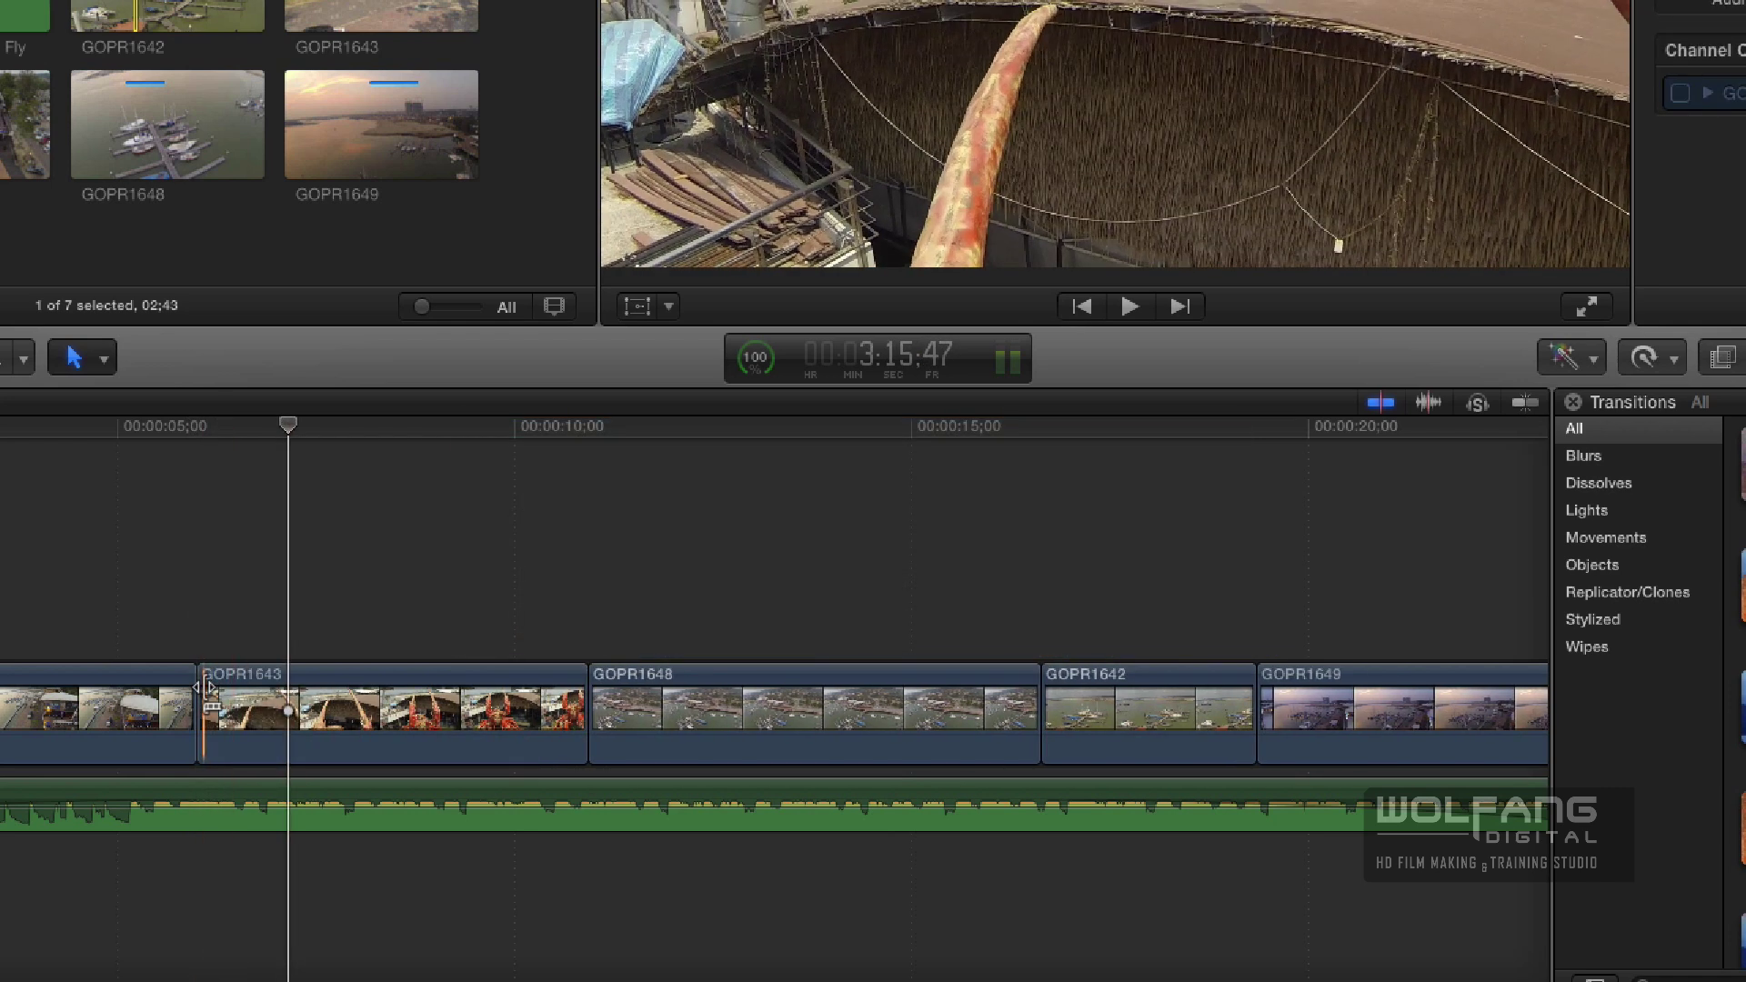
Try trimming the start of clip GOPR1643 by 25 frames and its end by 28 frames, undoing both trims.
left_click_drag(209, 687, 224, 684)
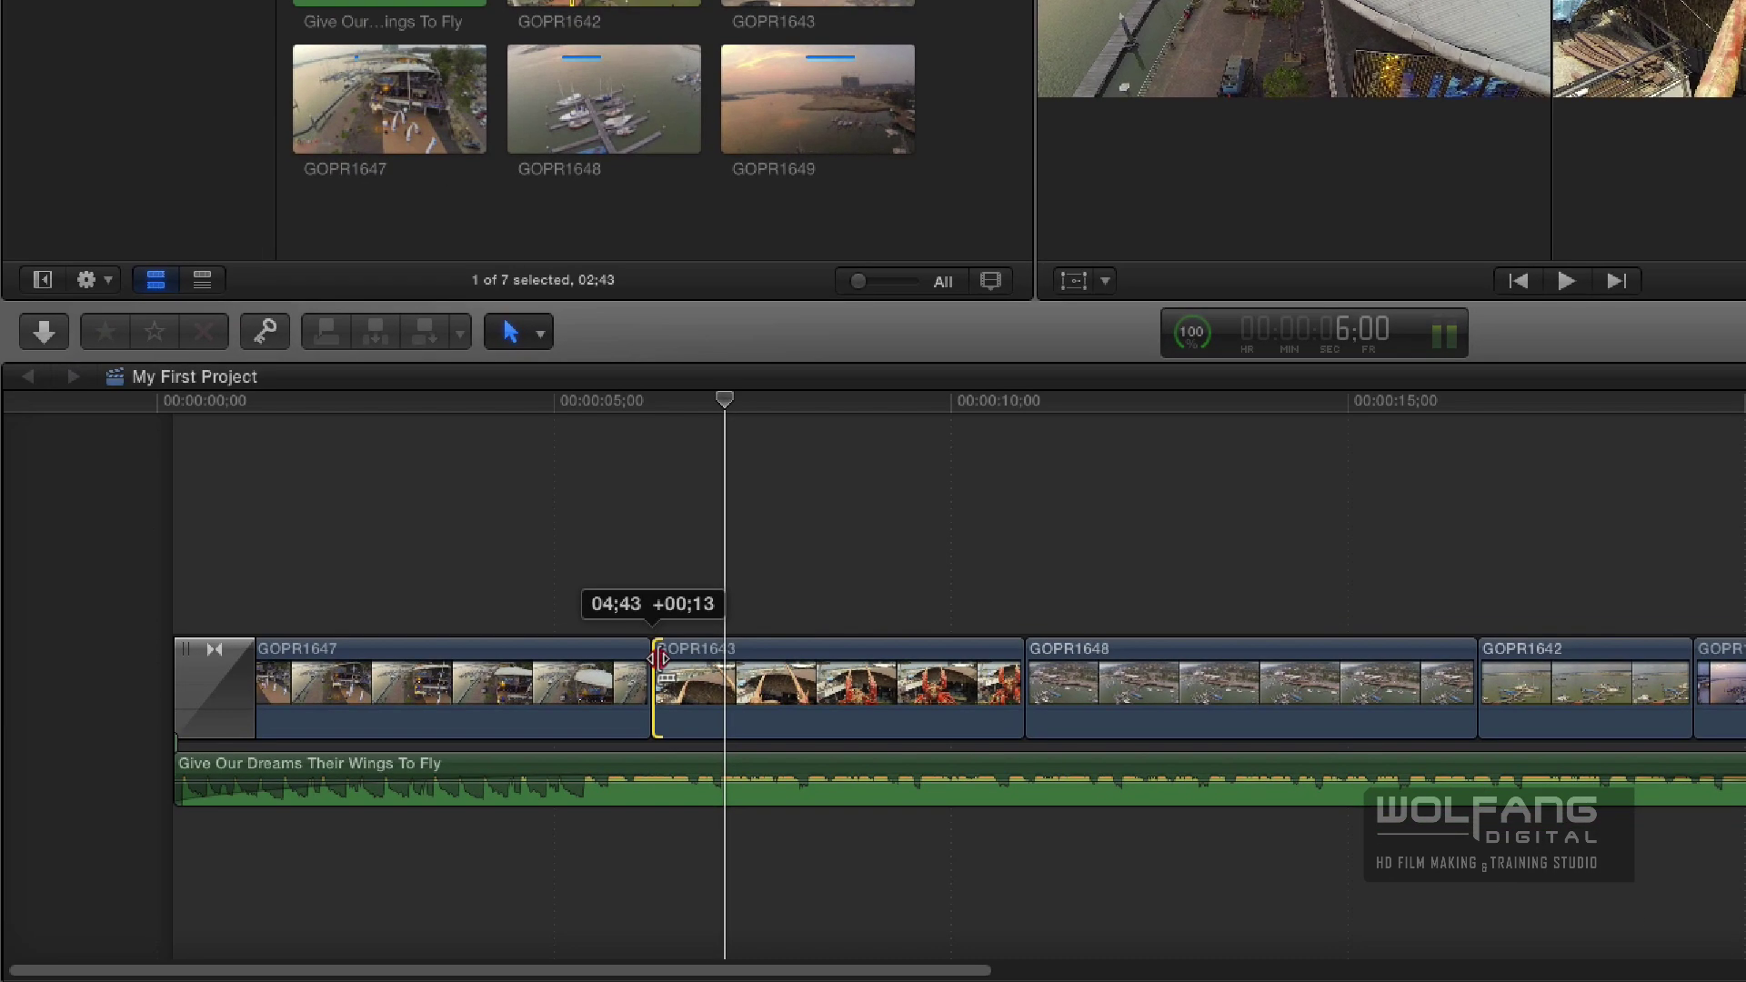
left_click_drag(659, 659, 660, 659)
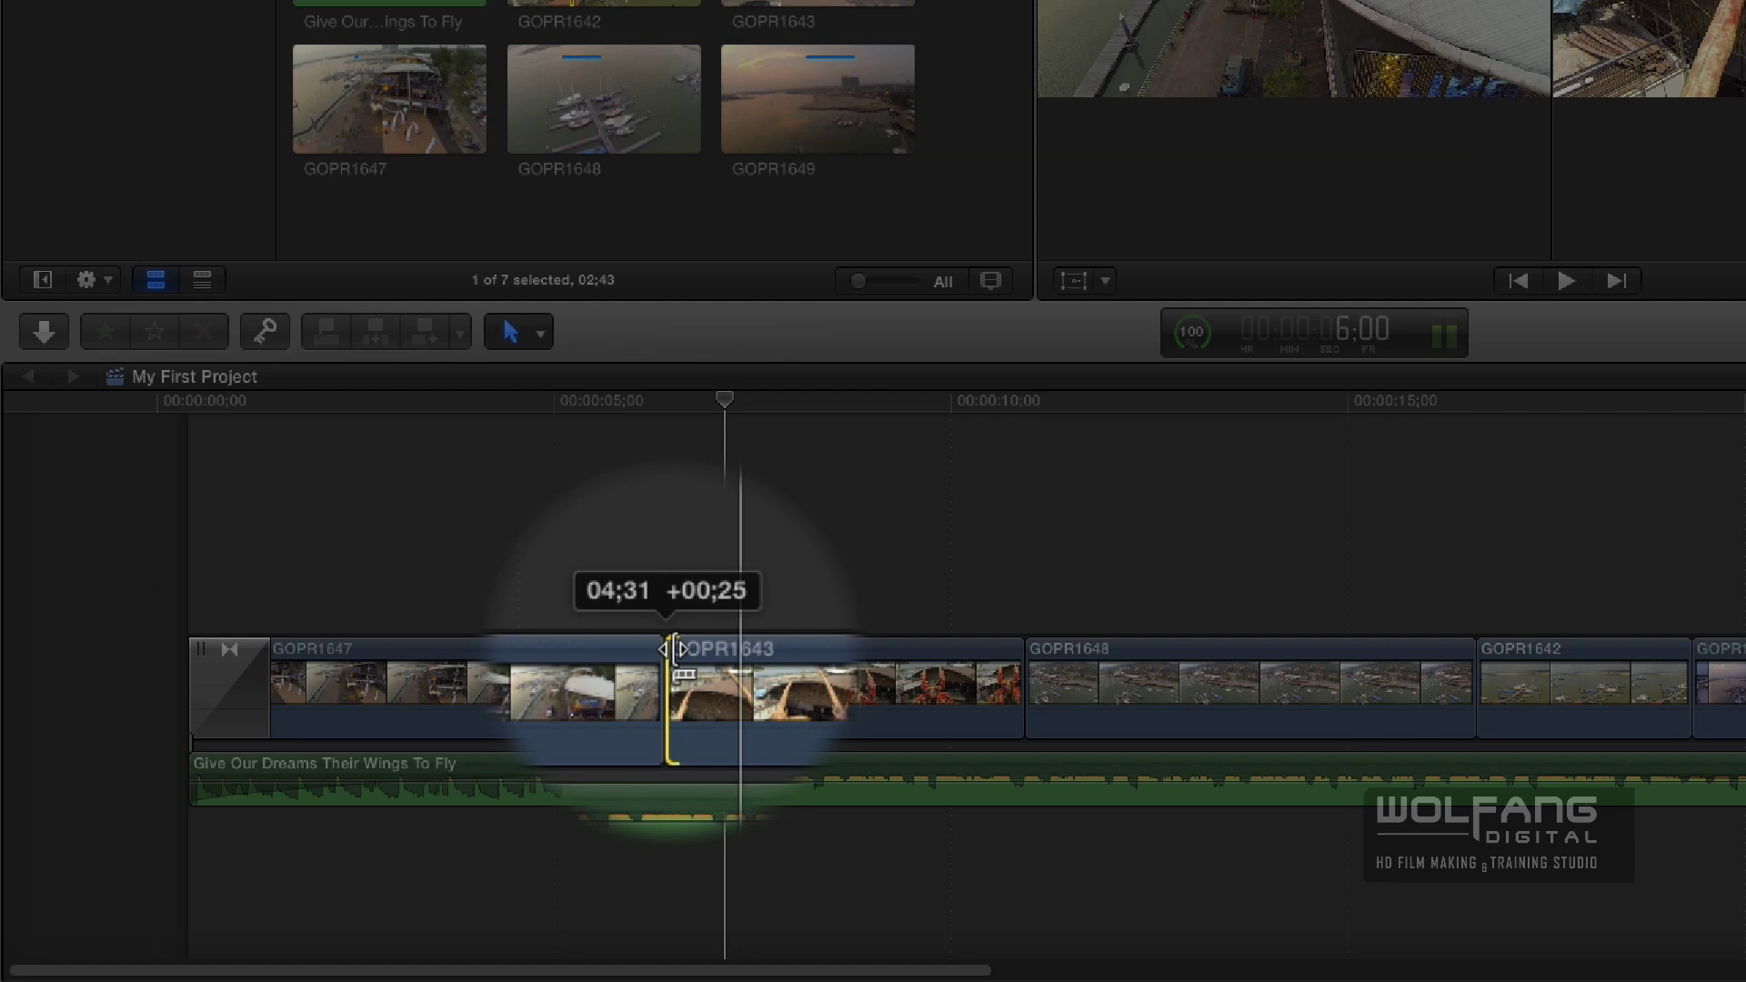
left_click_drag(673, 649, 673, 648)
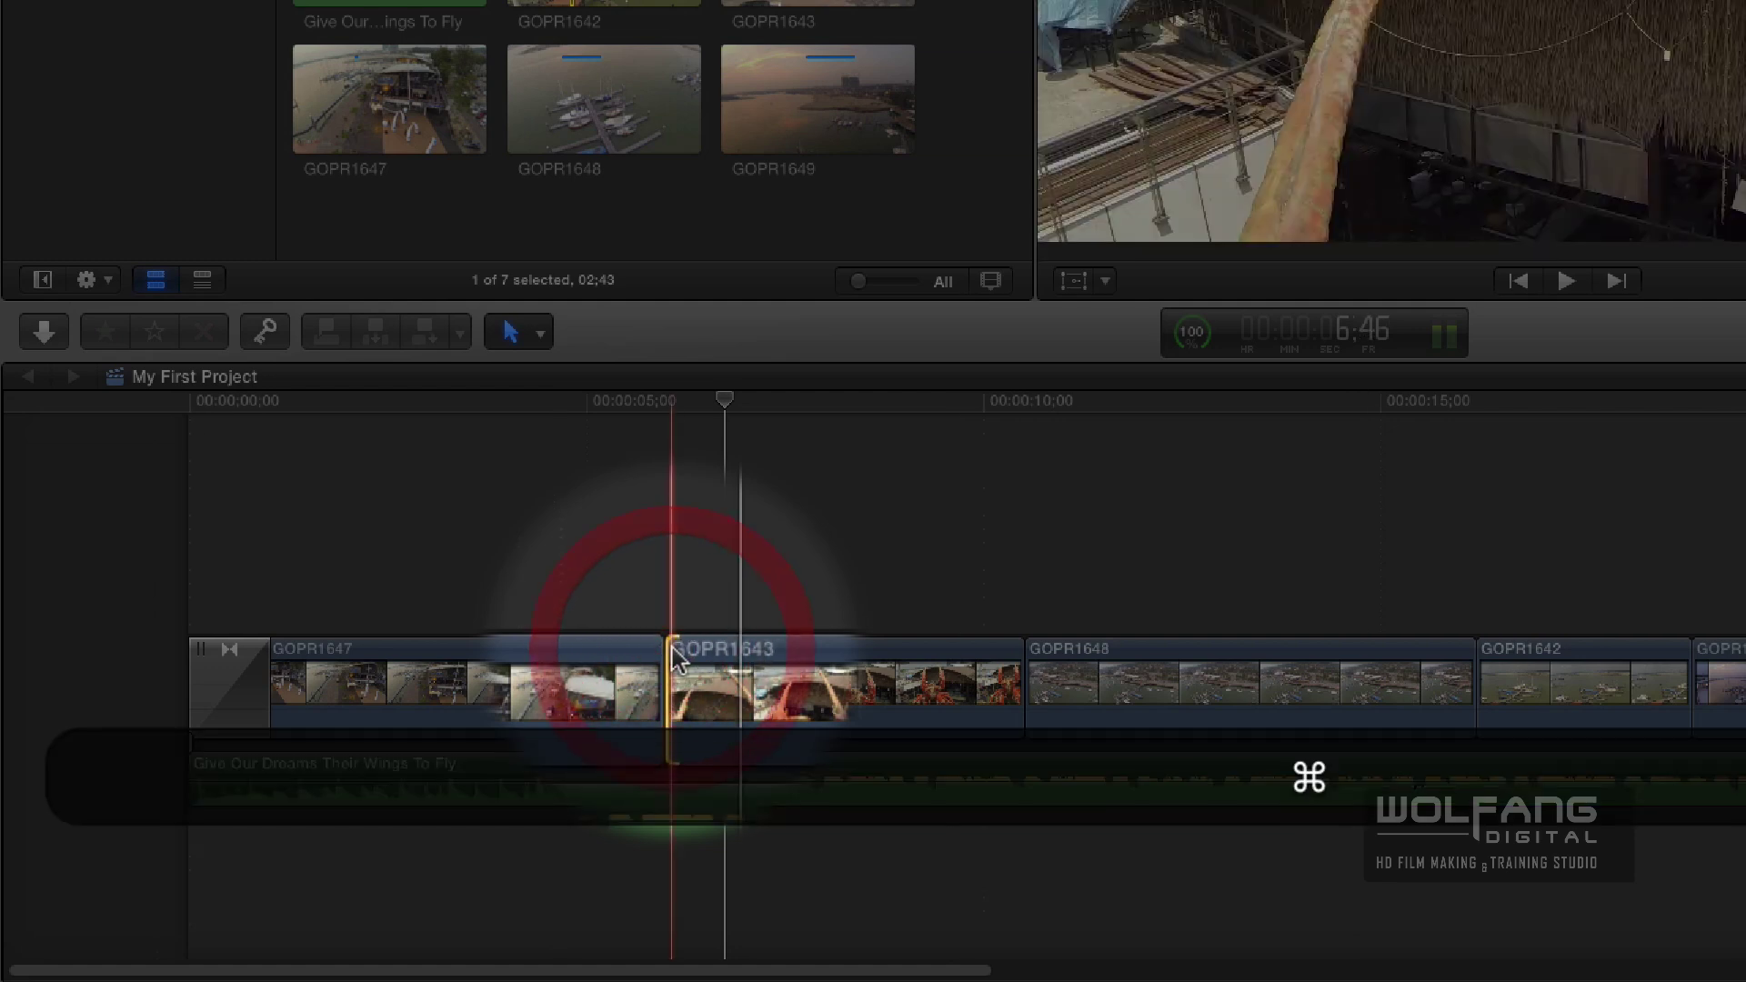
key("super+z")
left_click_drag(1044, 661, 1005, 666)
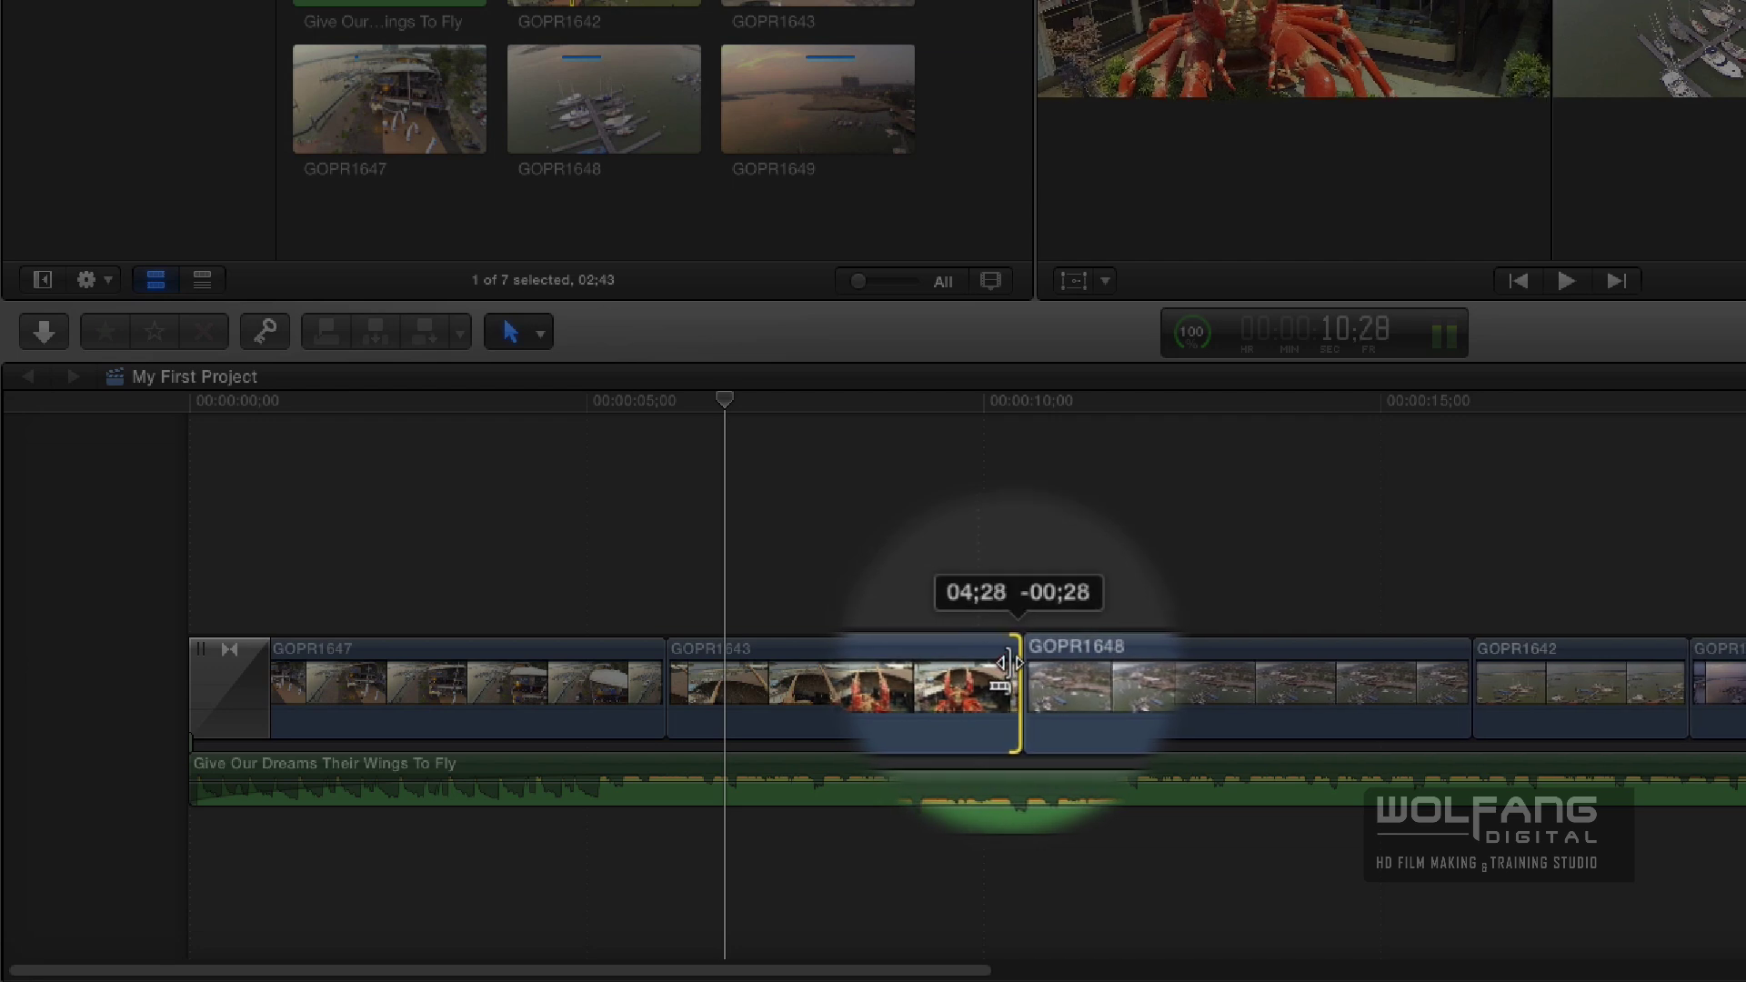
left_click_drag(1006, 662, 1008, 662)
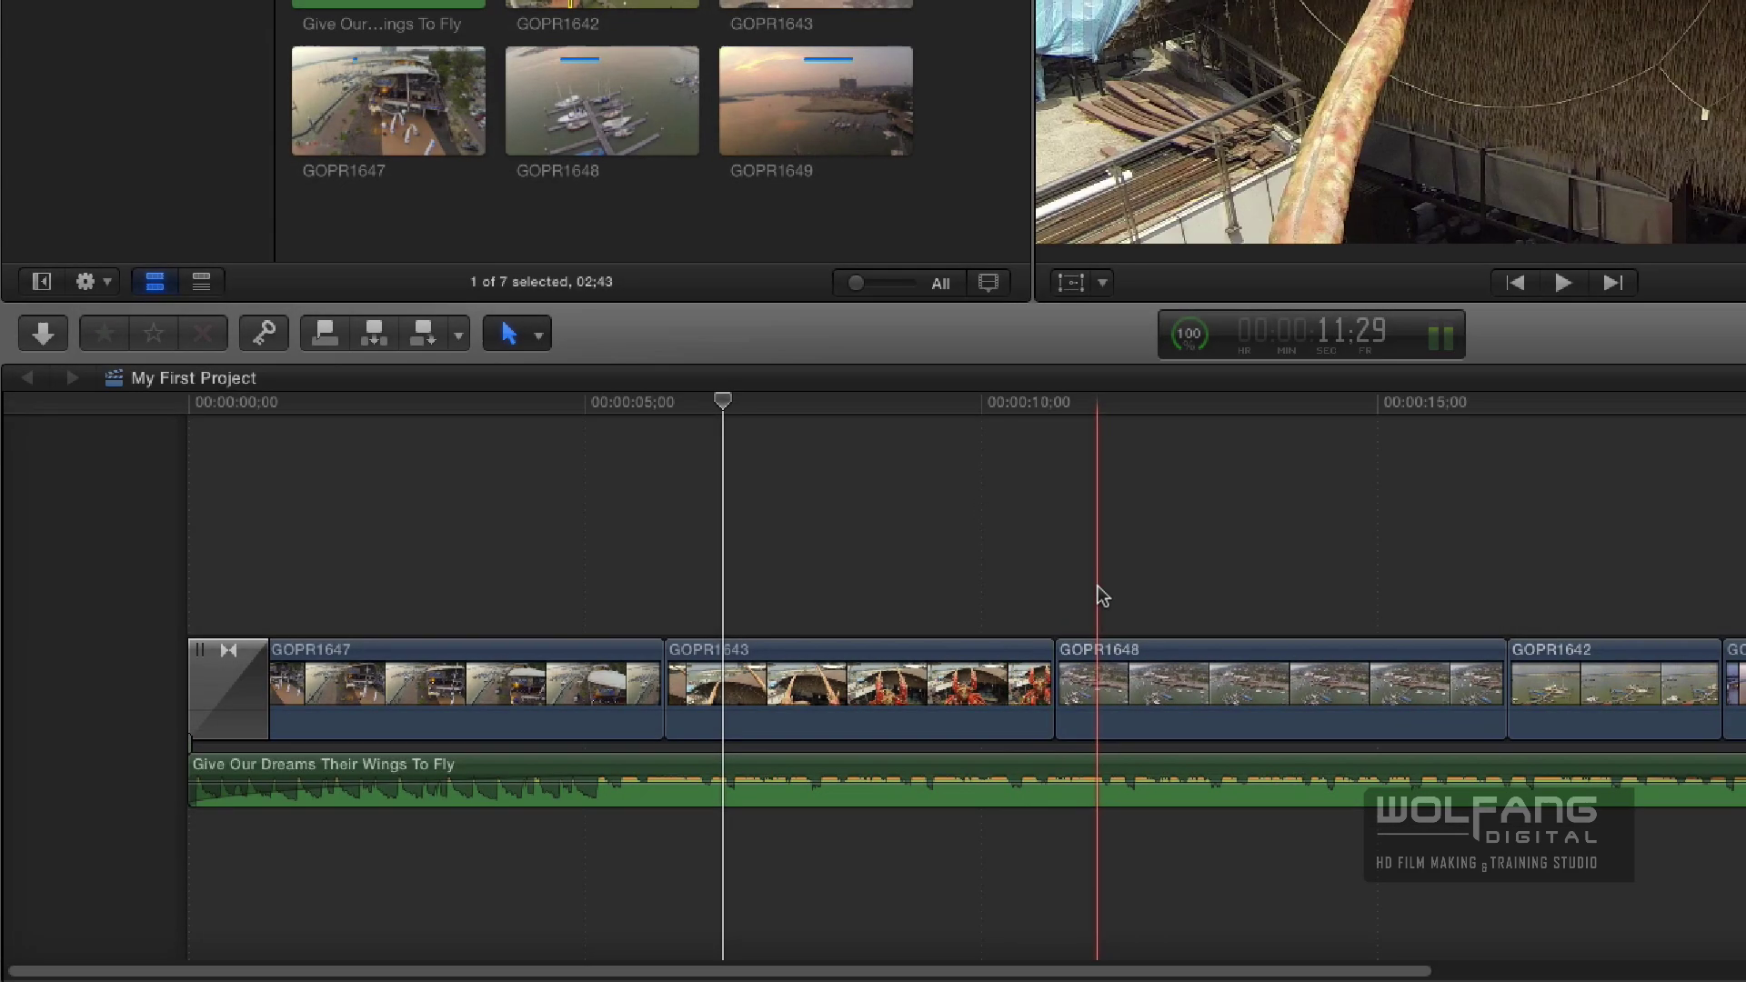
Move clip GOPR1648 ahead of GOPR1643 on the primary storyline, right after GOPR1647.
left_click(1097, 603)
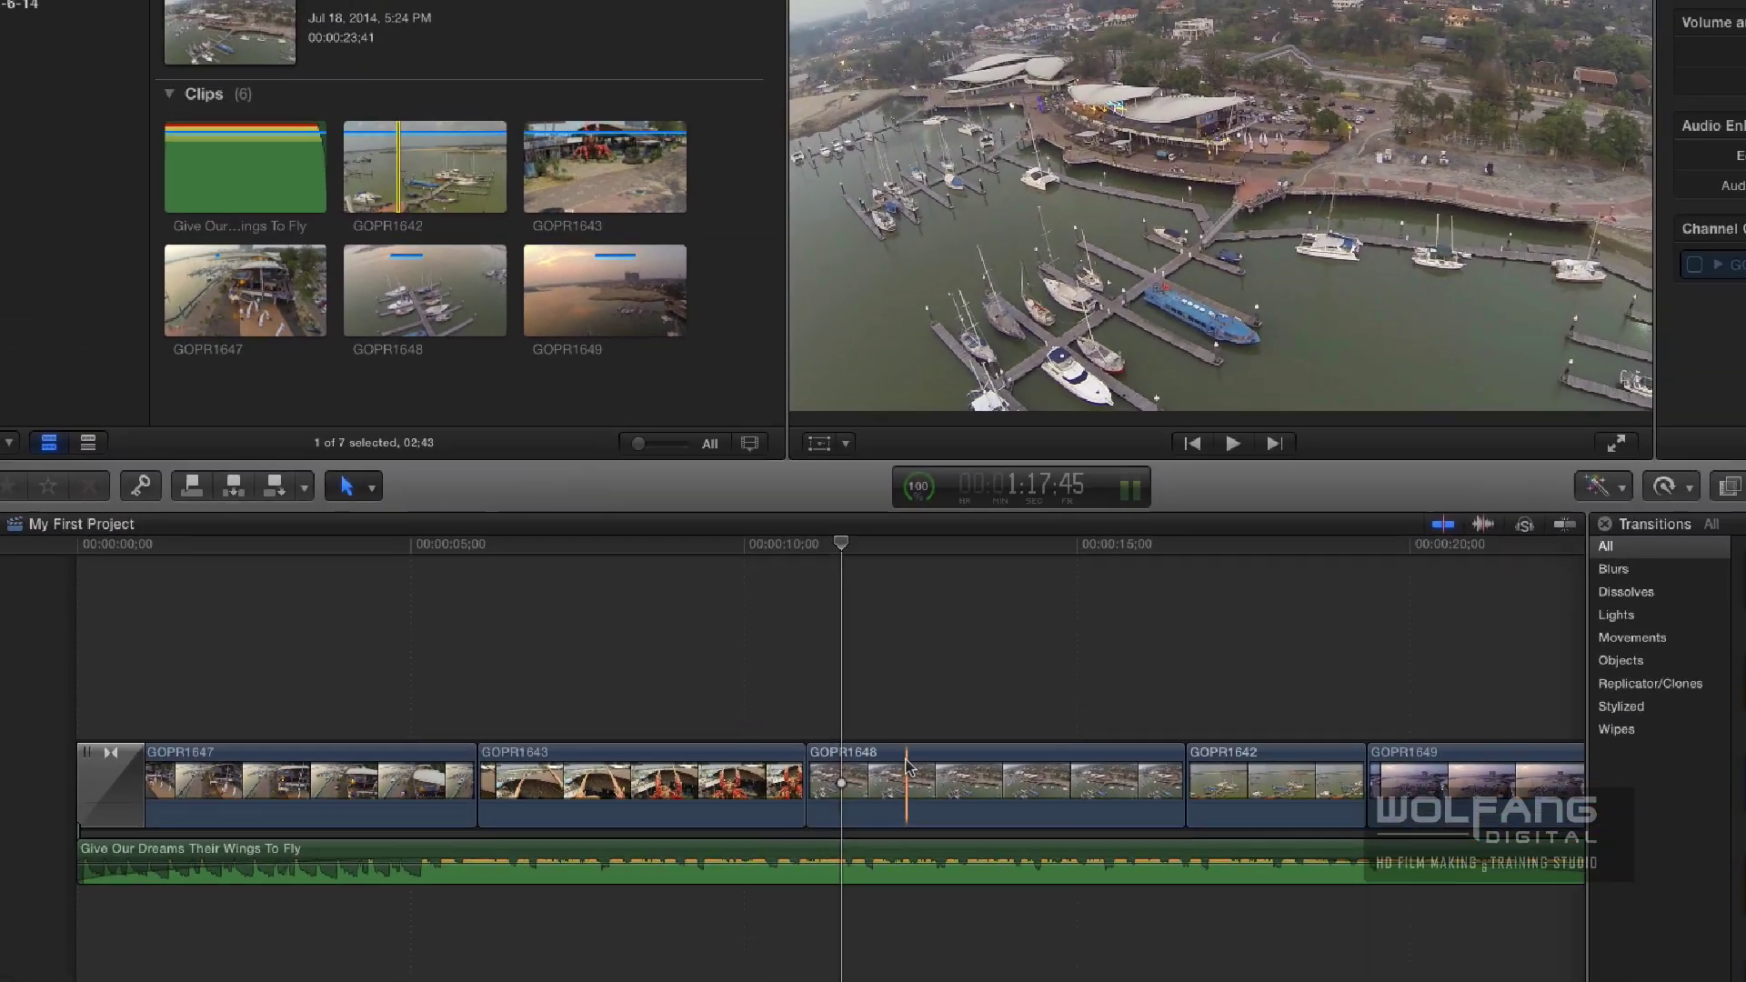
left_click(1170, 661)
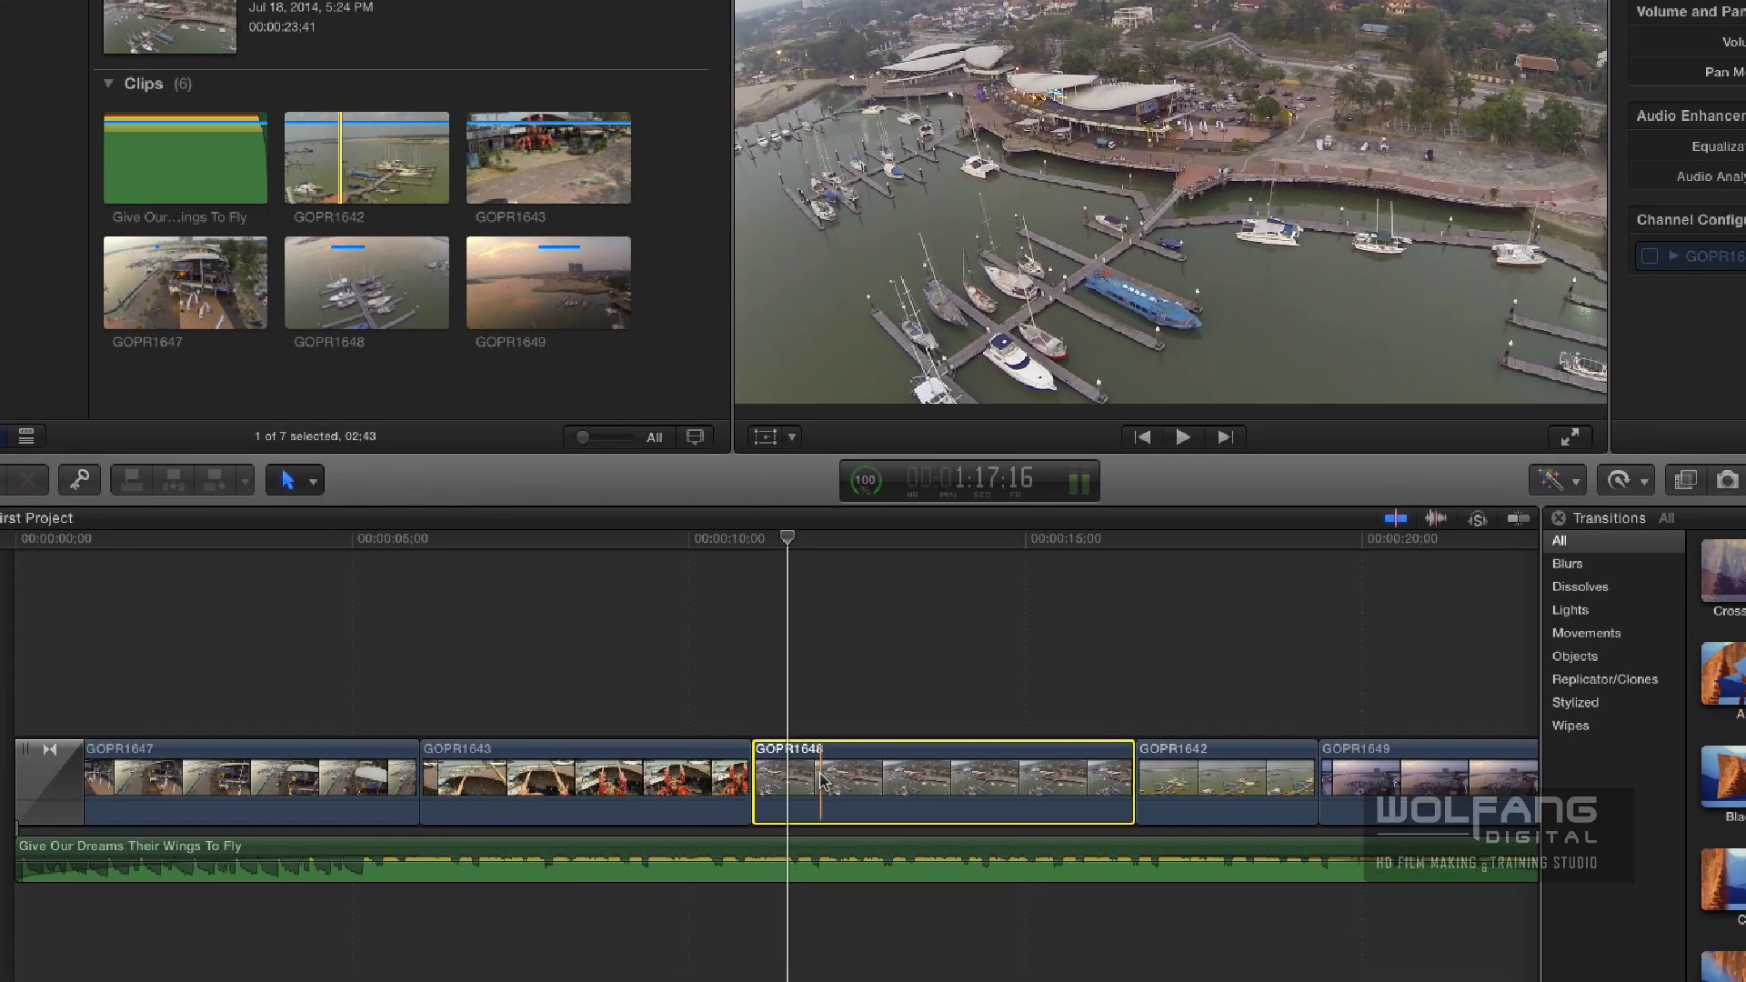
left_click_drag(810, 805, 623, 715)
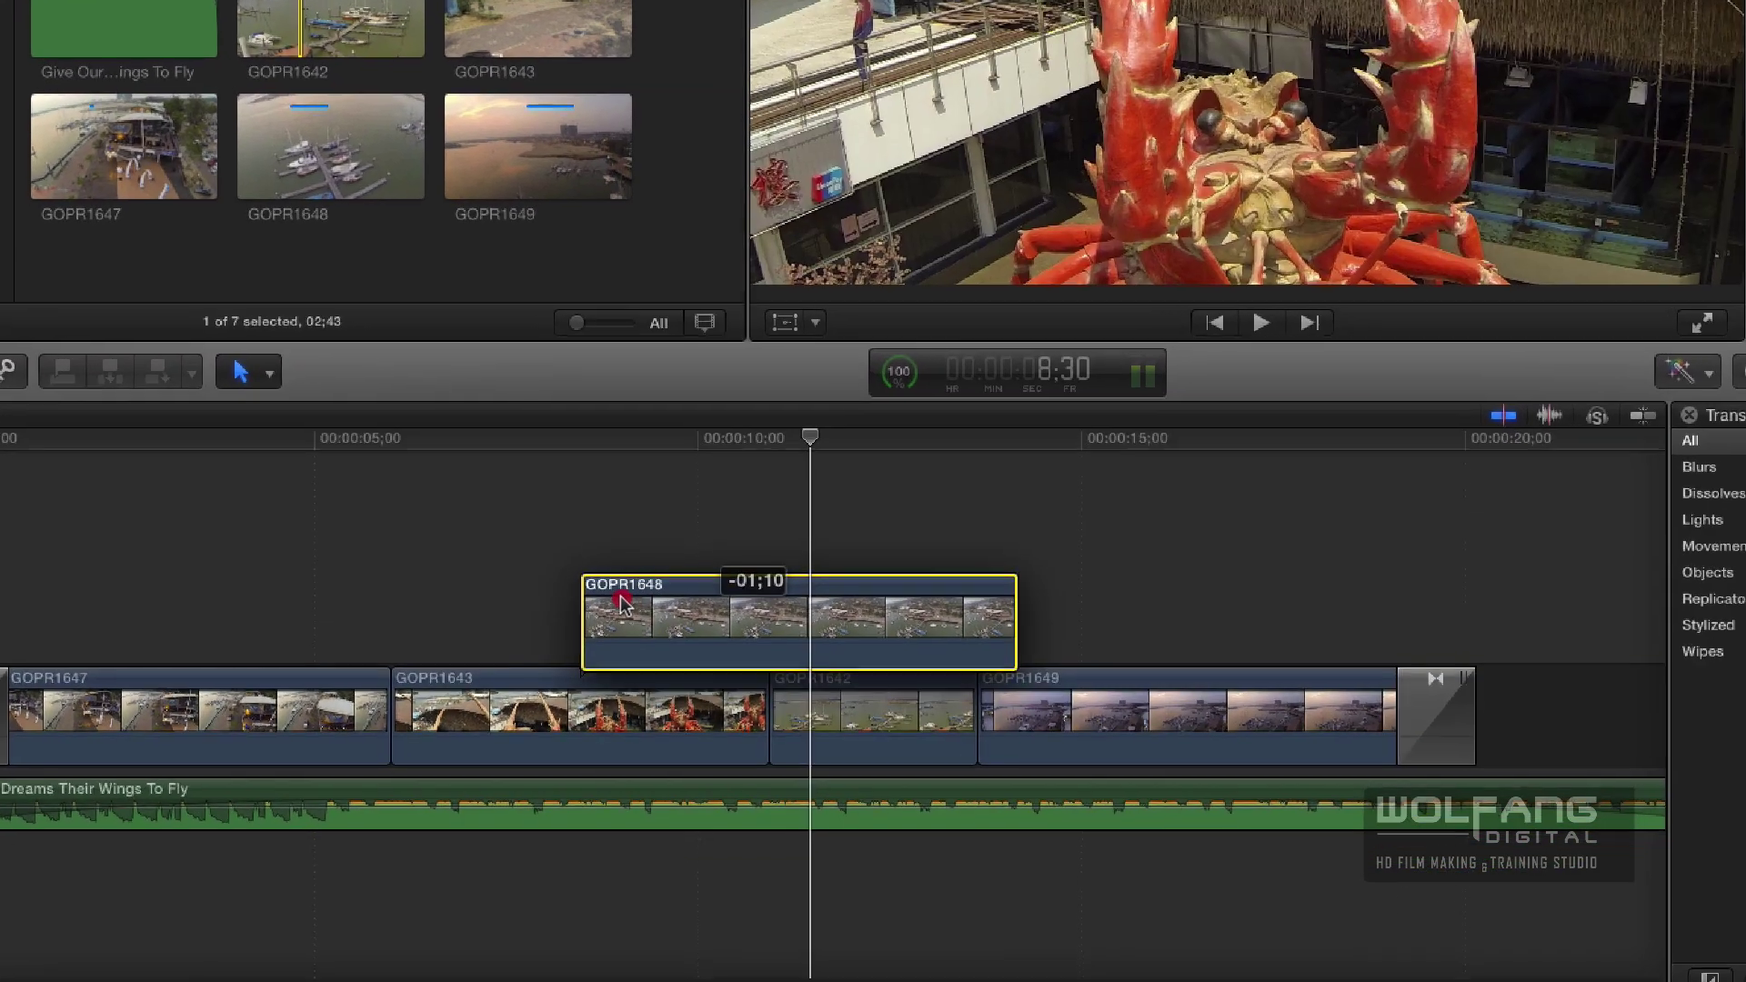
left_click_drag(622, 600, 475, 710)
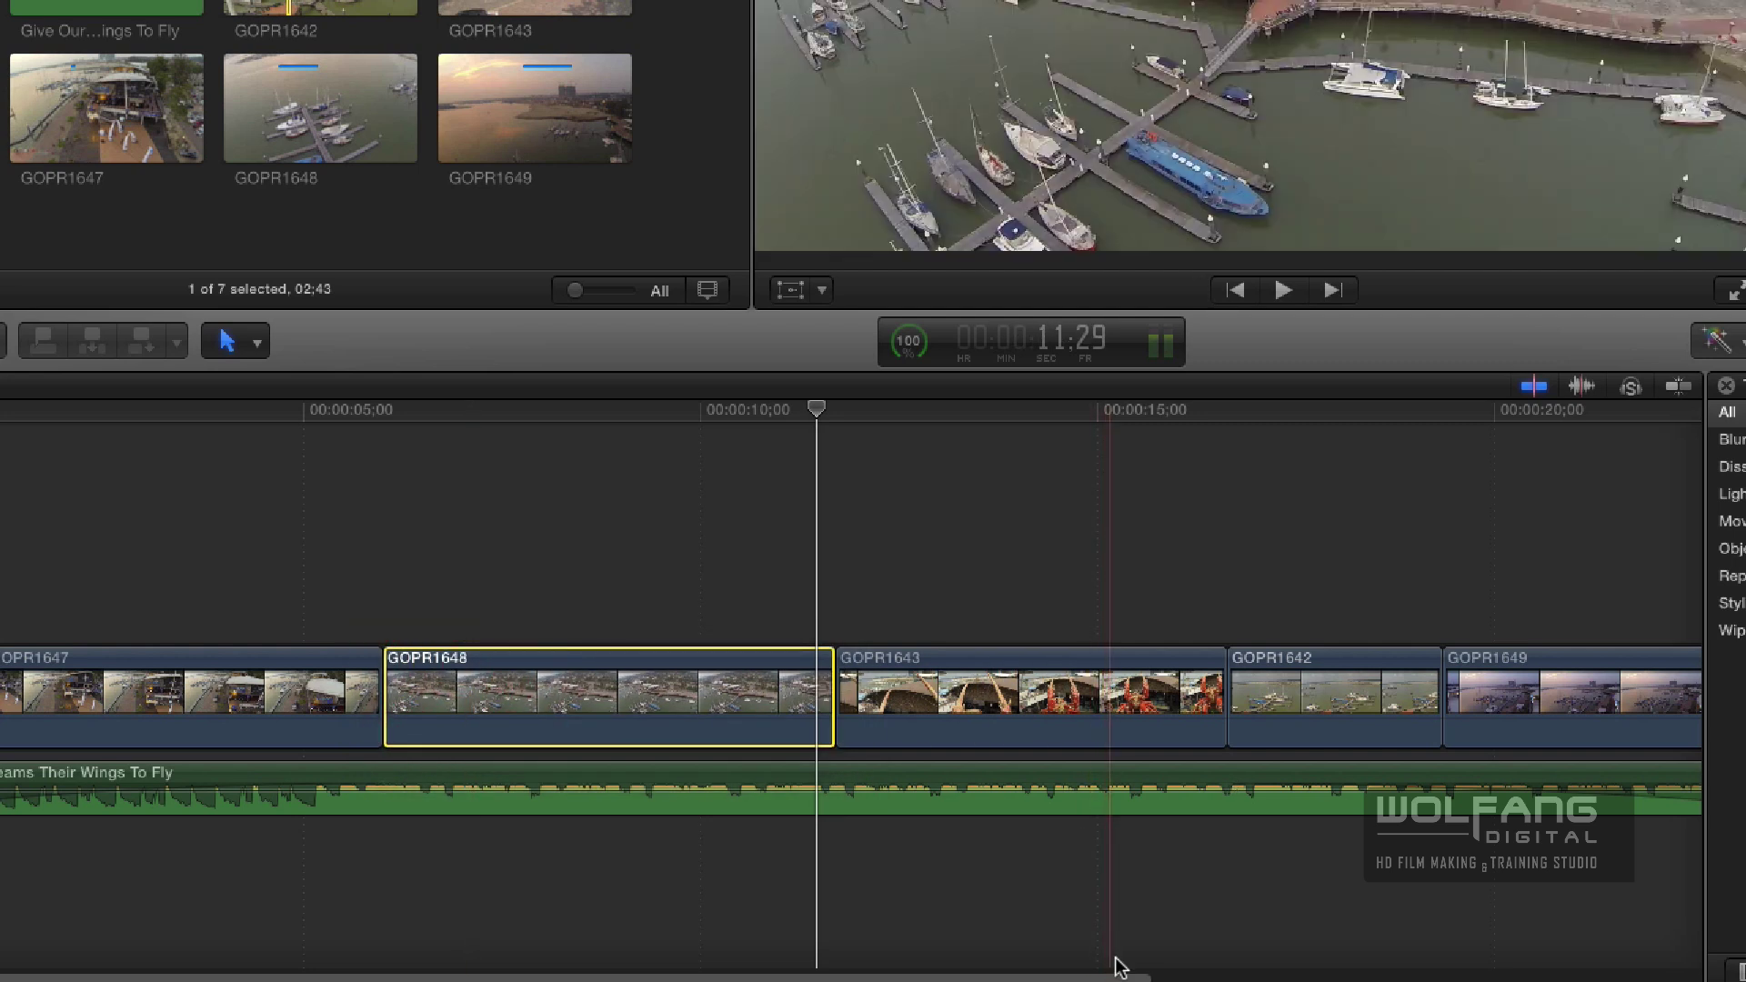
Try moving clip GOPR1642 ahead of GOPR1643, and restore GOPR1643 to its place right after GOPR1648.
key("h")
left_click_drag(1212, 709, 575, 703)
key("a")
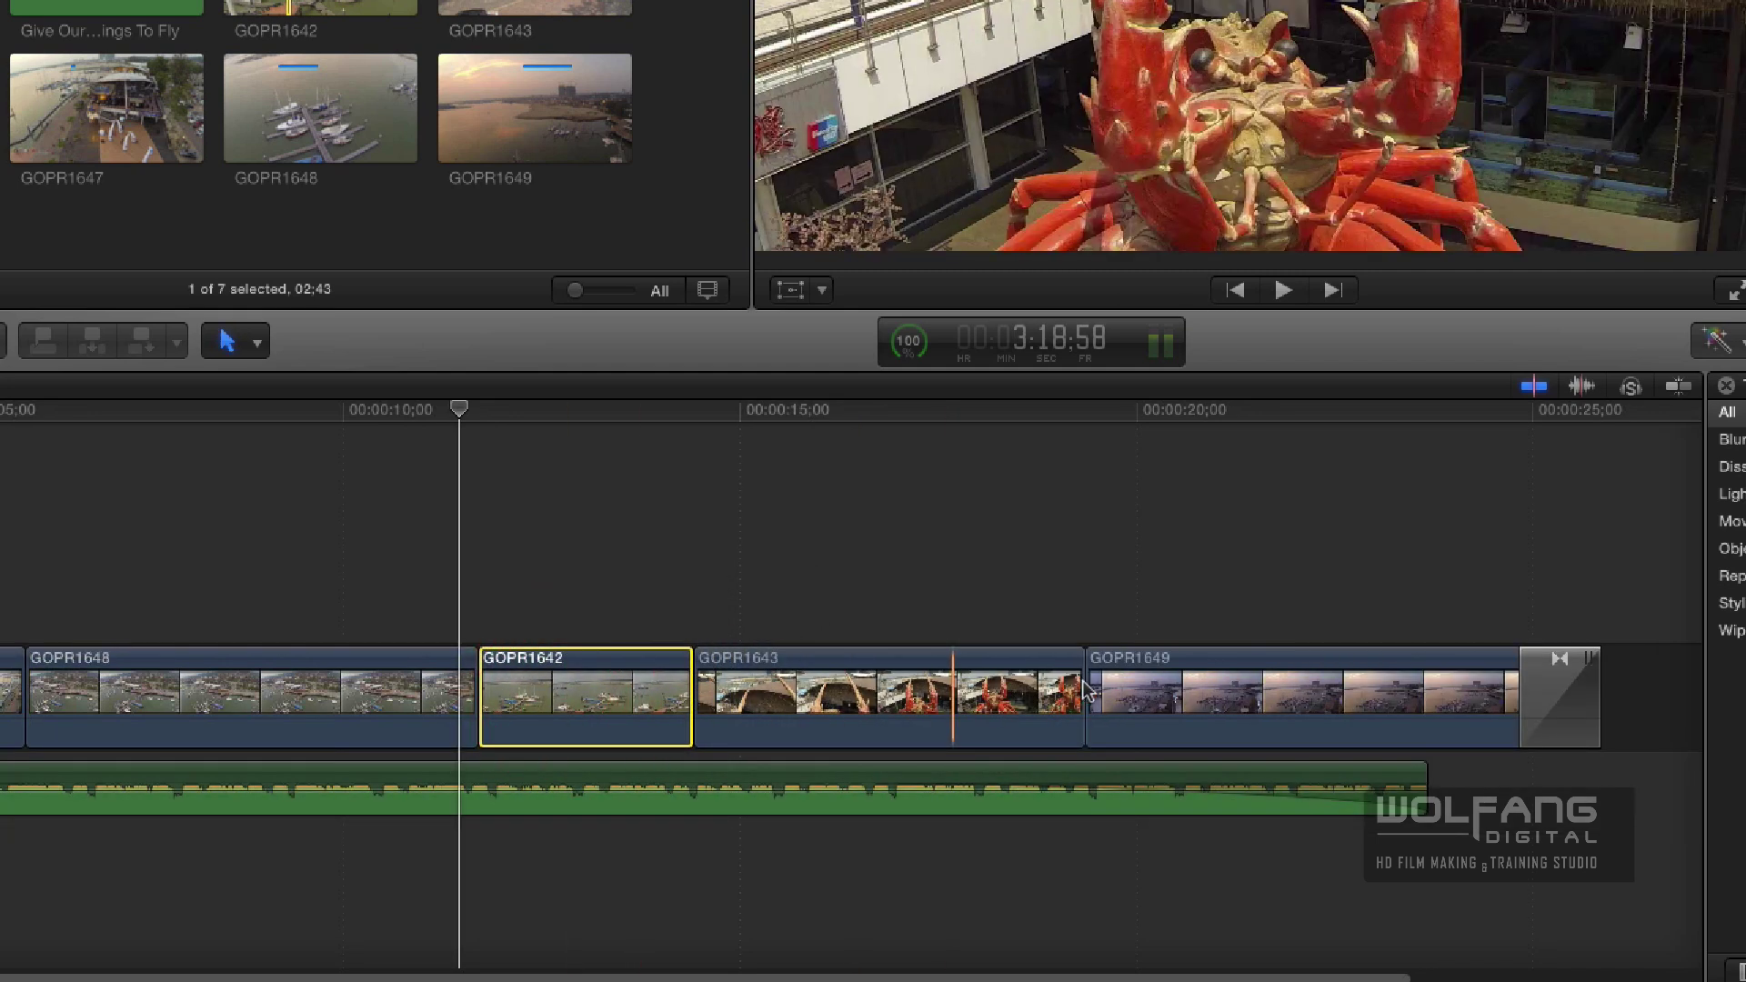
left_click(1073, 692)
left_click_drag(1062, 680, 604, 726)
key("super+z")
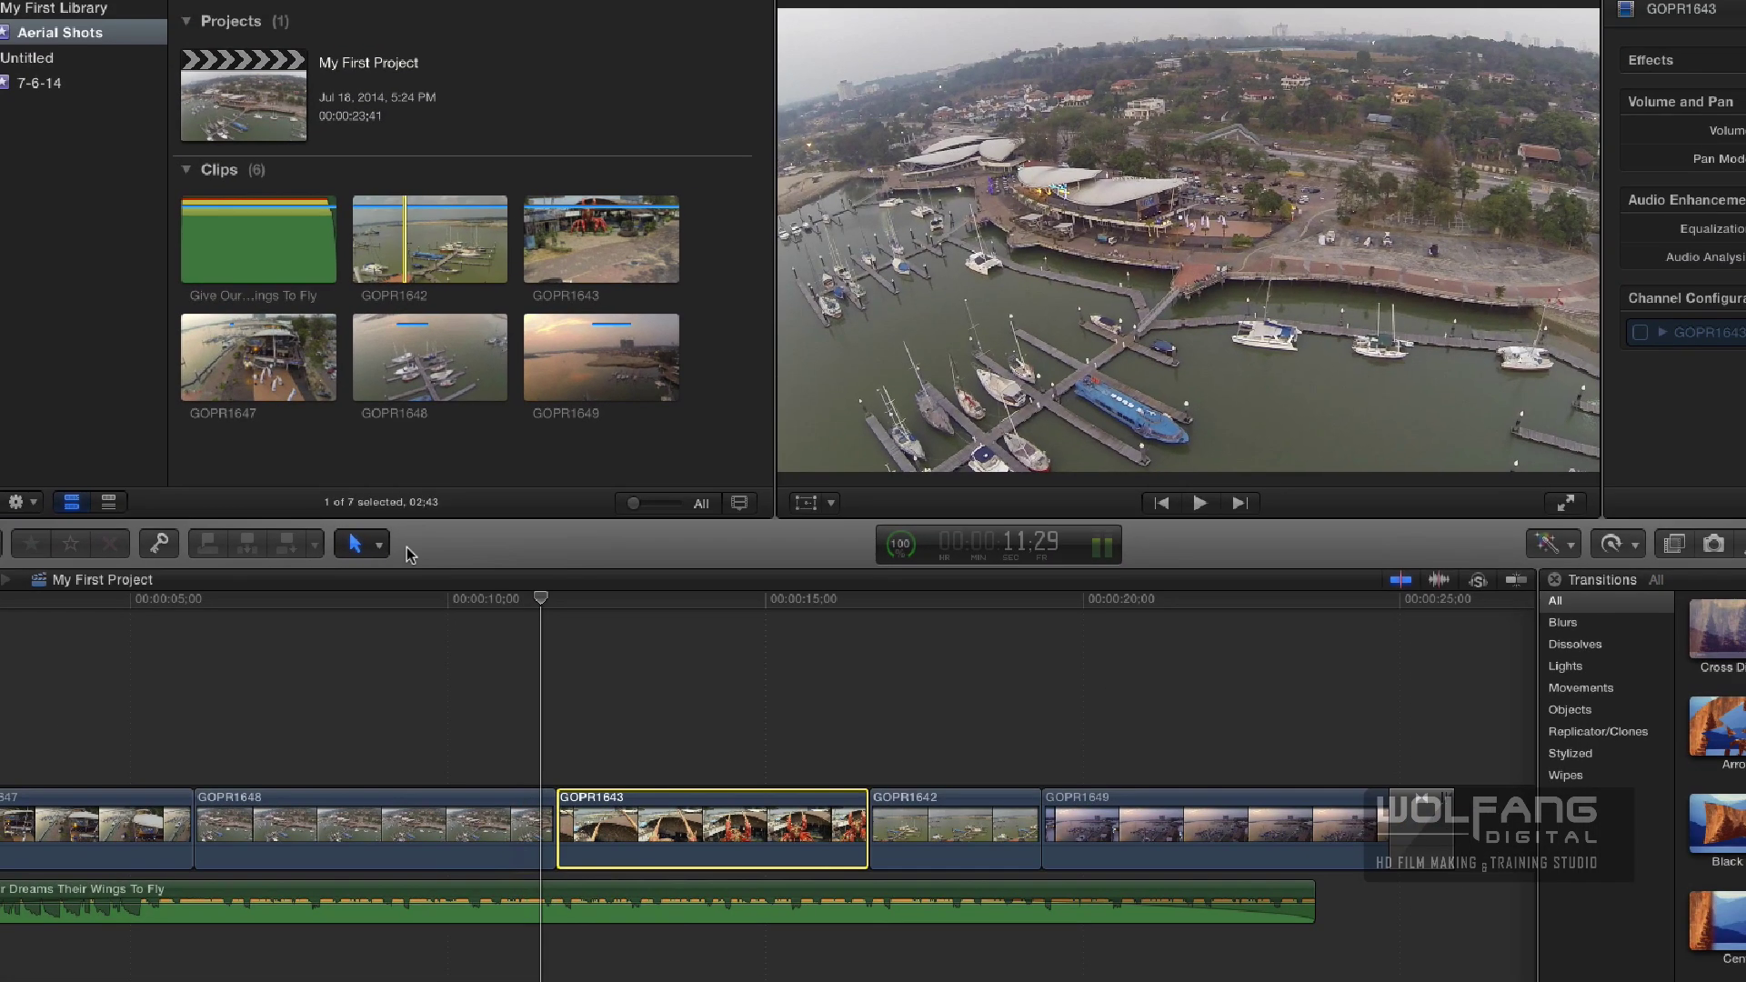
Try shortening the end of clip GOPR1643 with the Position tool, play through the gap, and undo the trim.
left_click(380, 546)
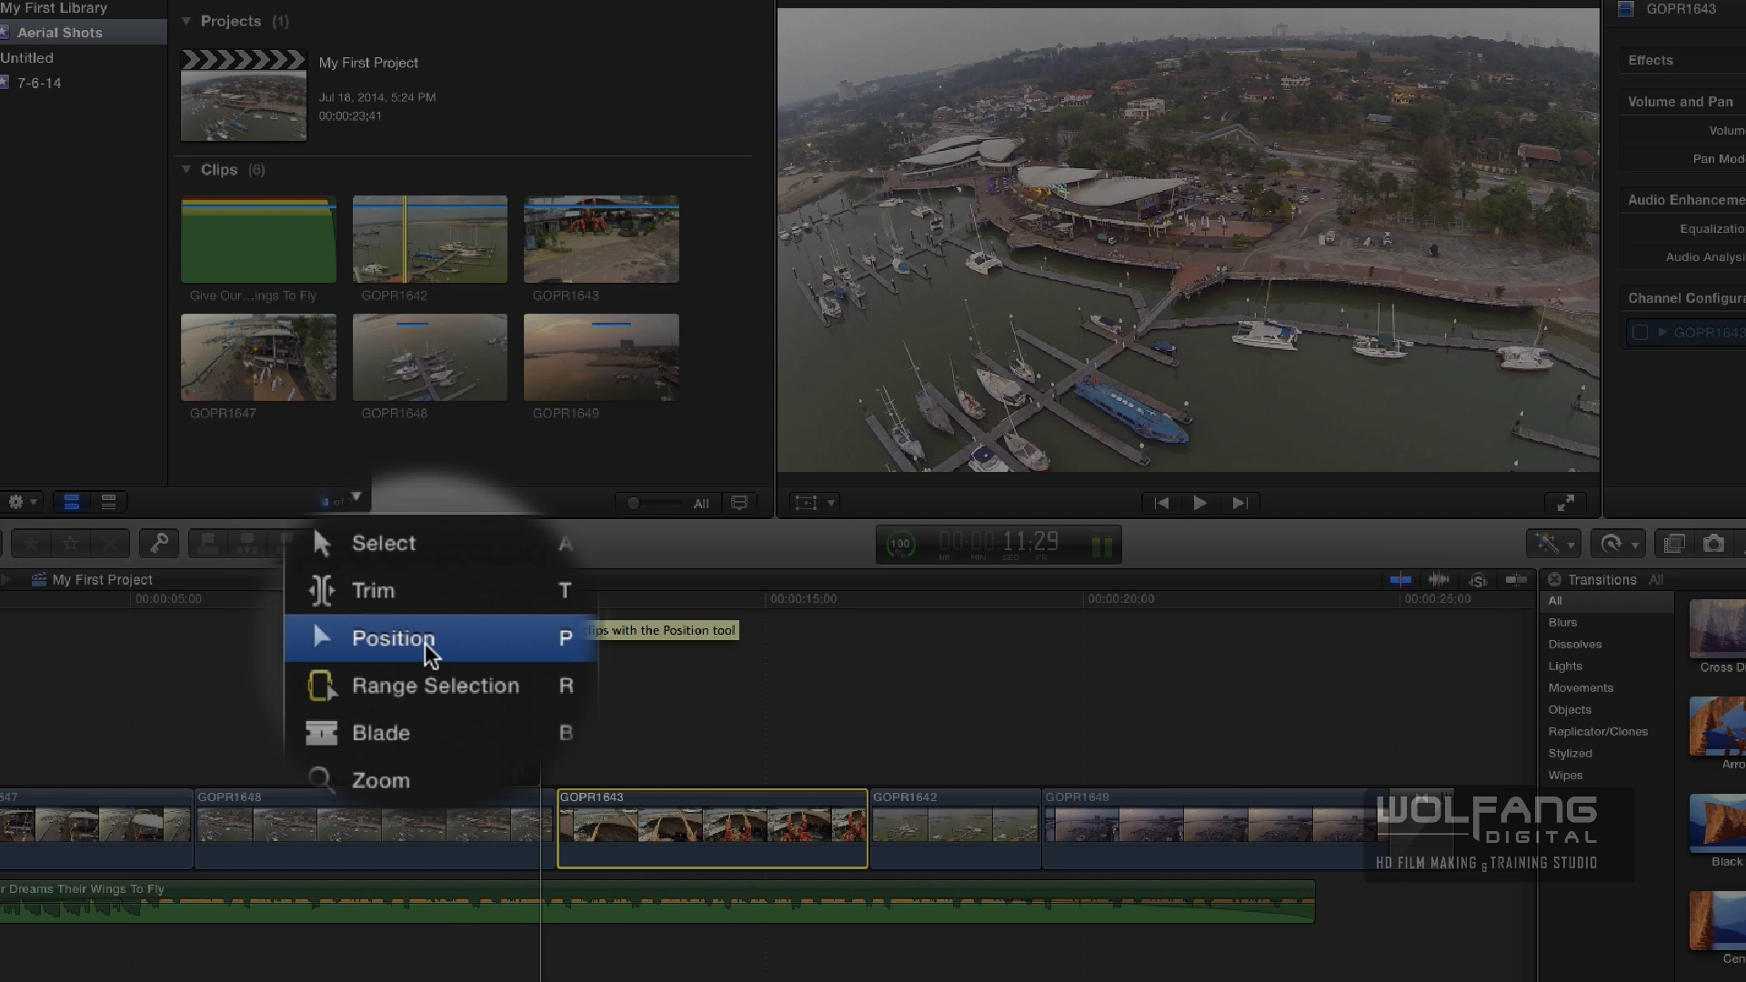
left_click(428, 653)
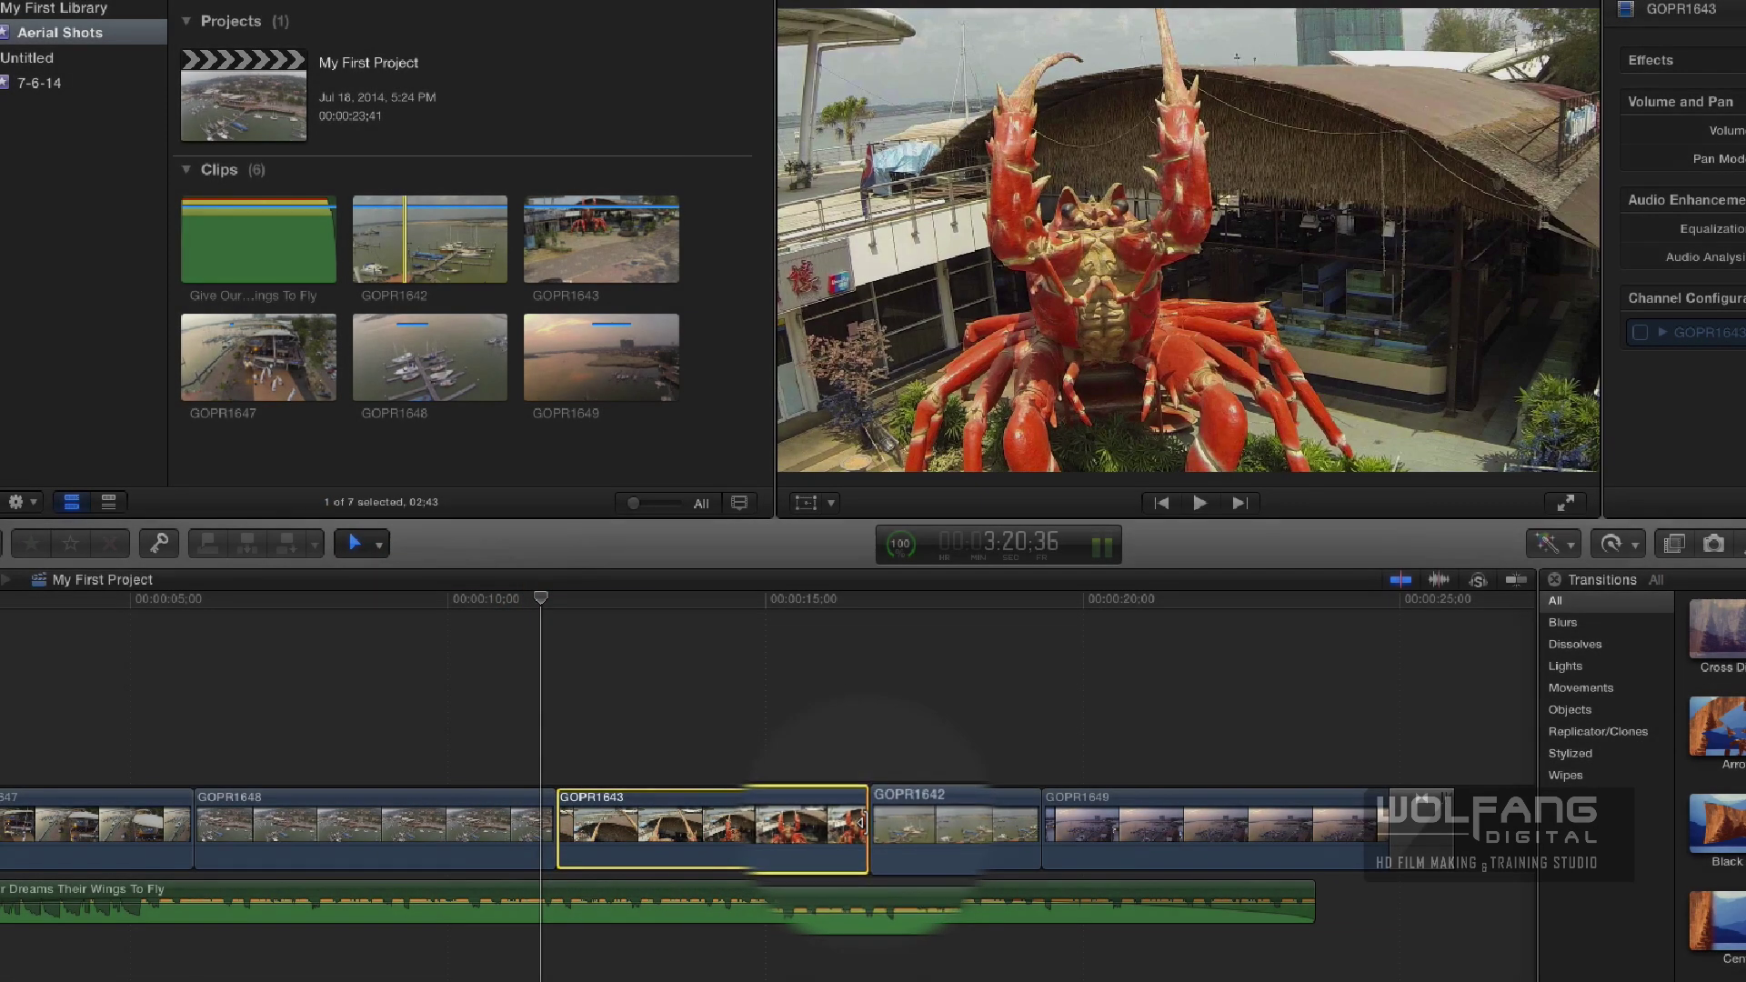
left_click_drag(860, 824, 799, 827)
left_click(835, 833)
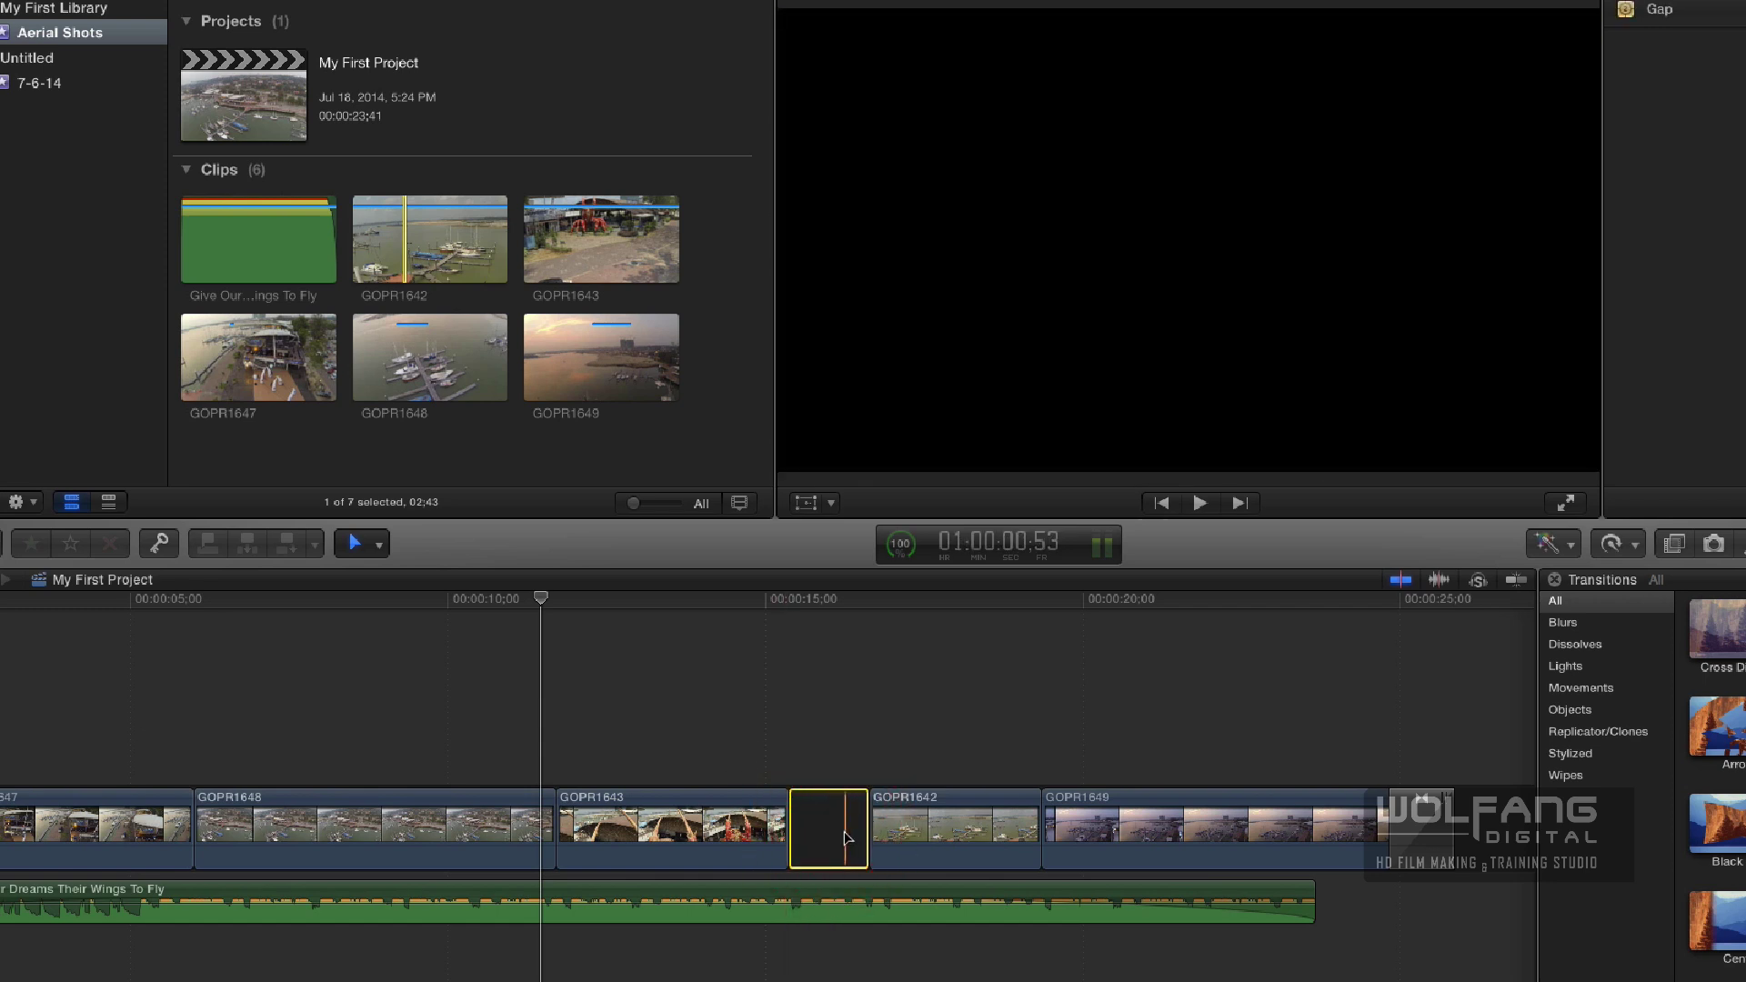
key("space")
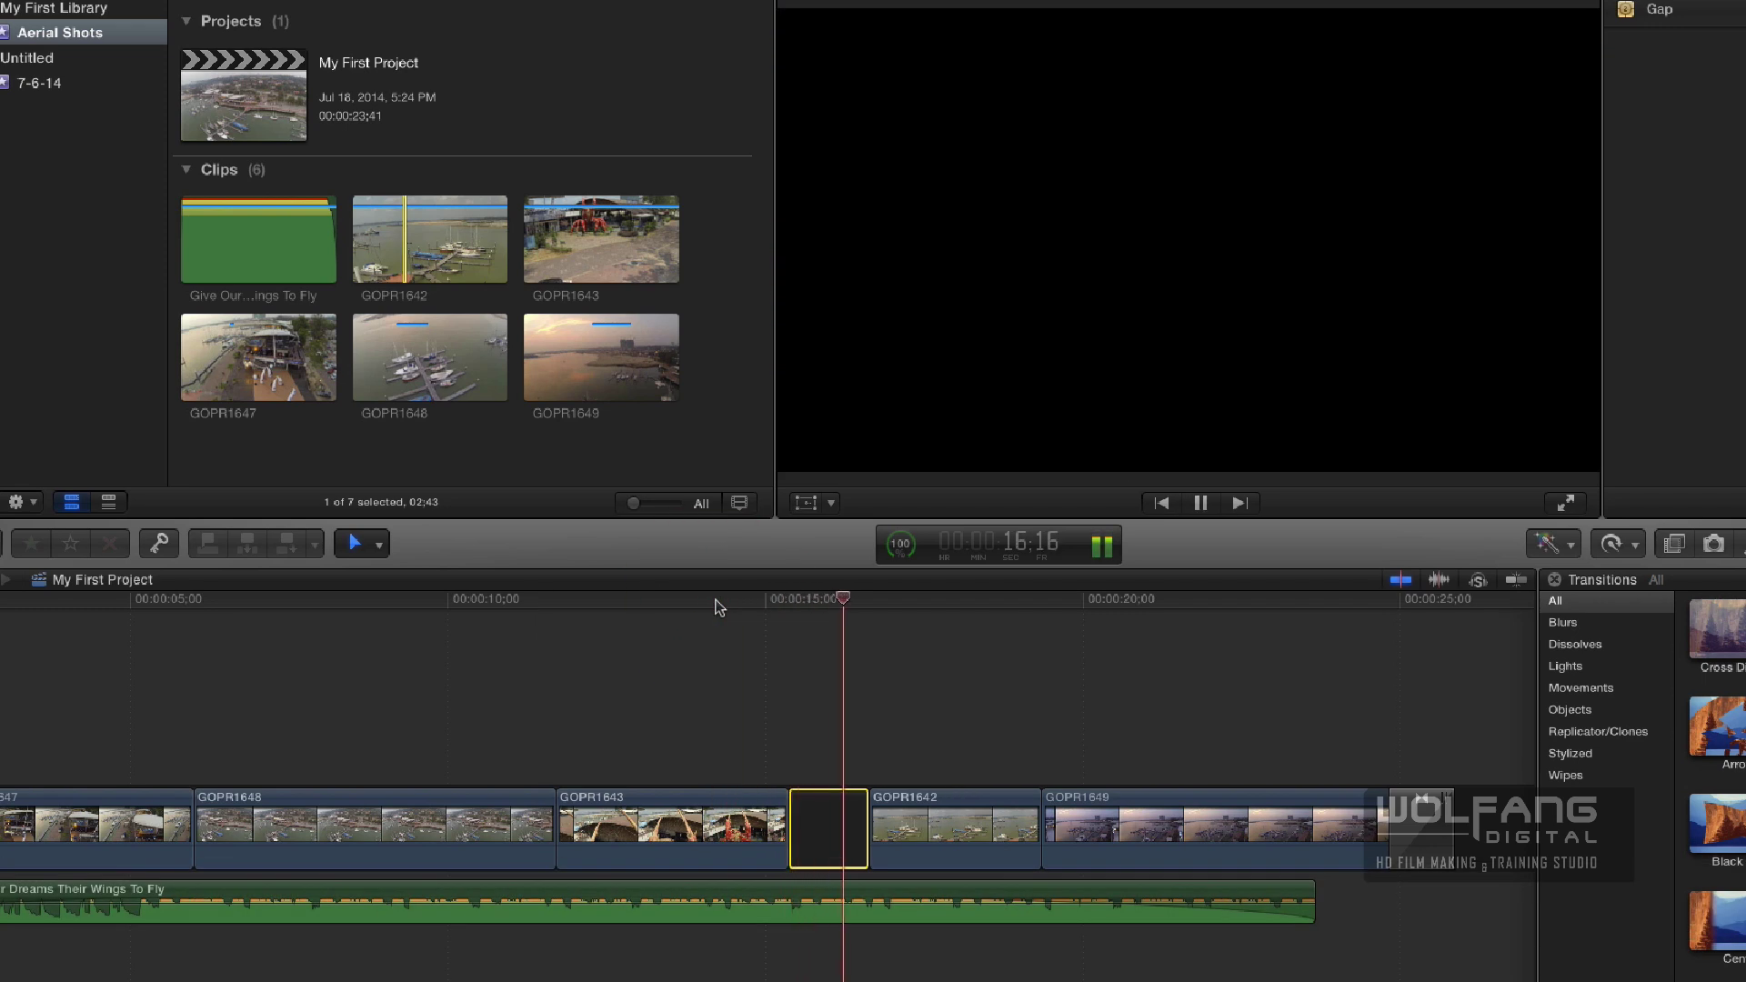
key("space")
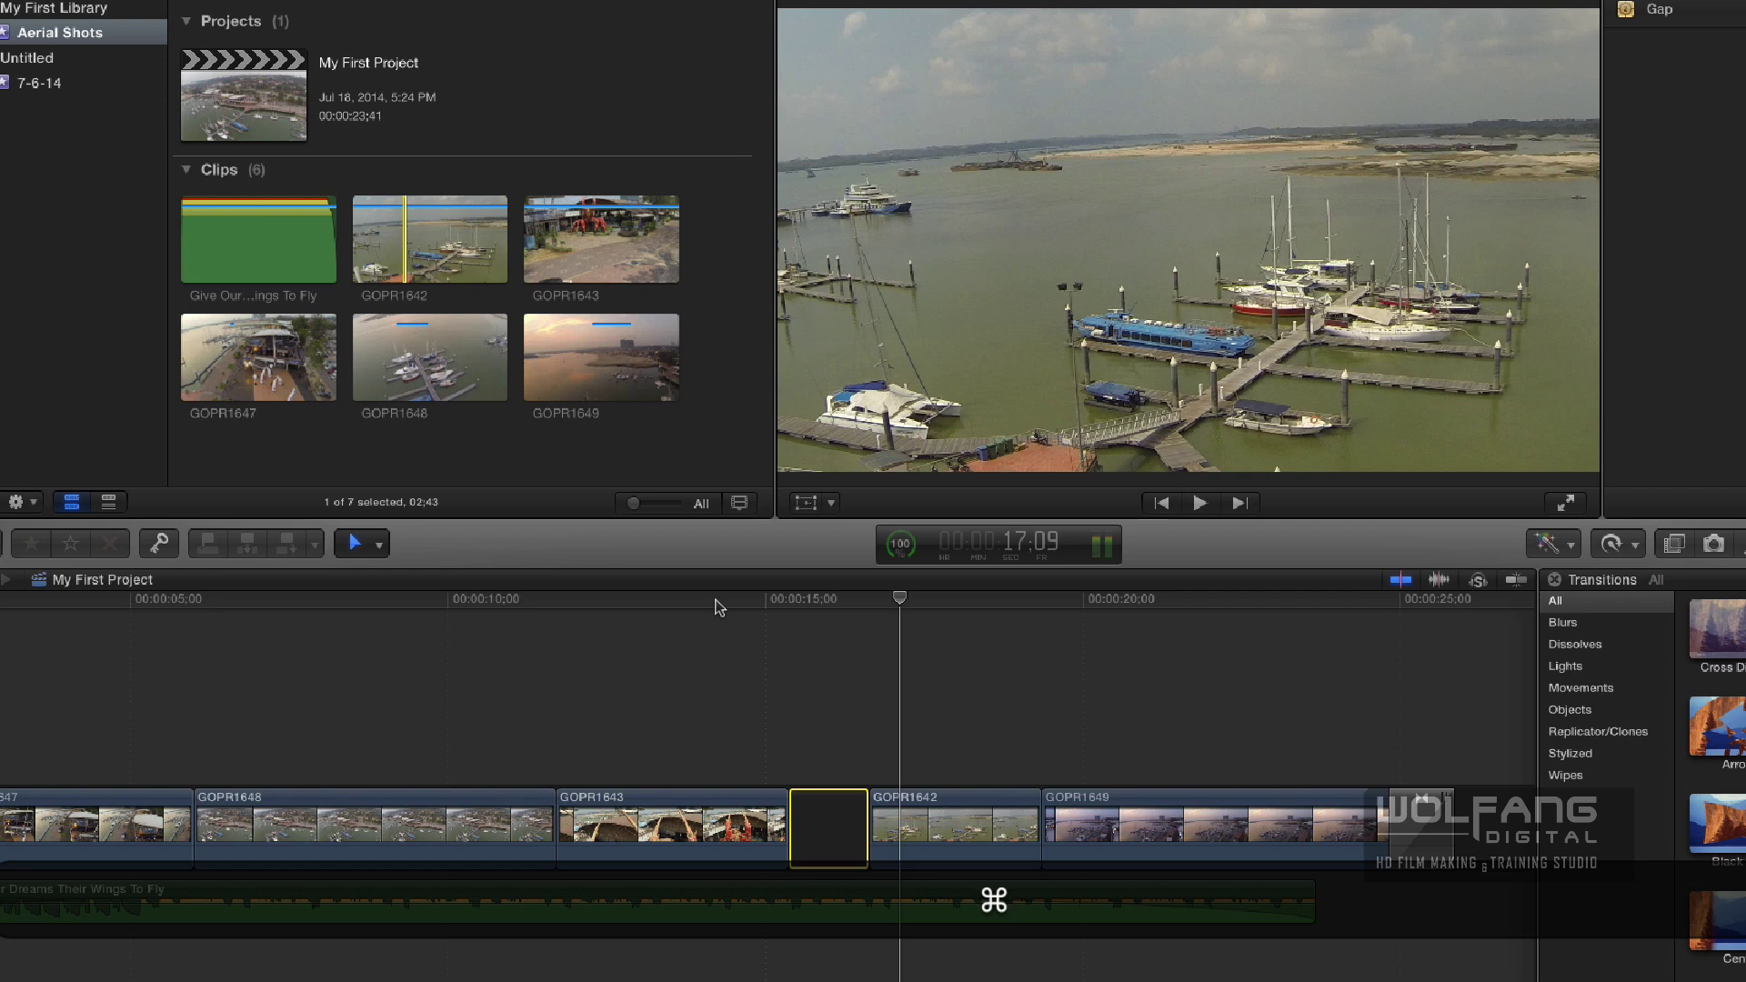
key("ctrl+z")
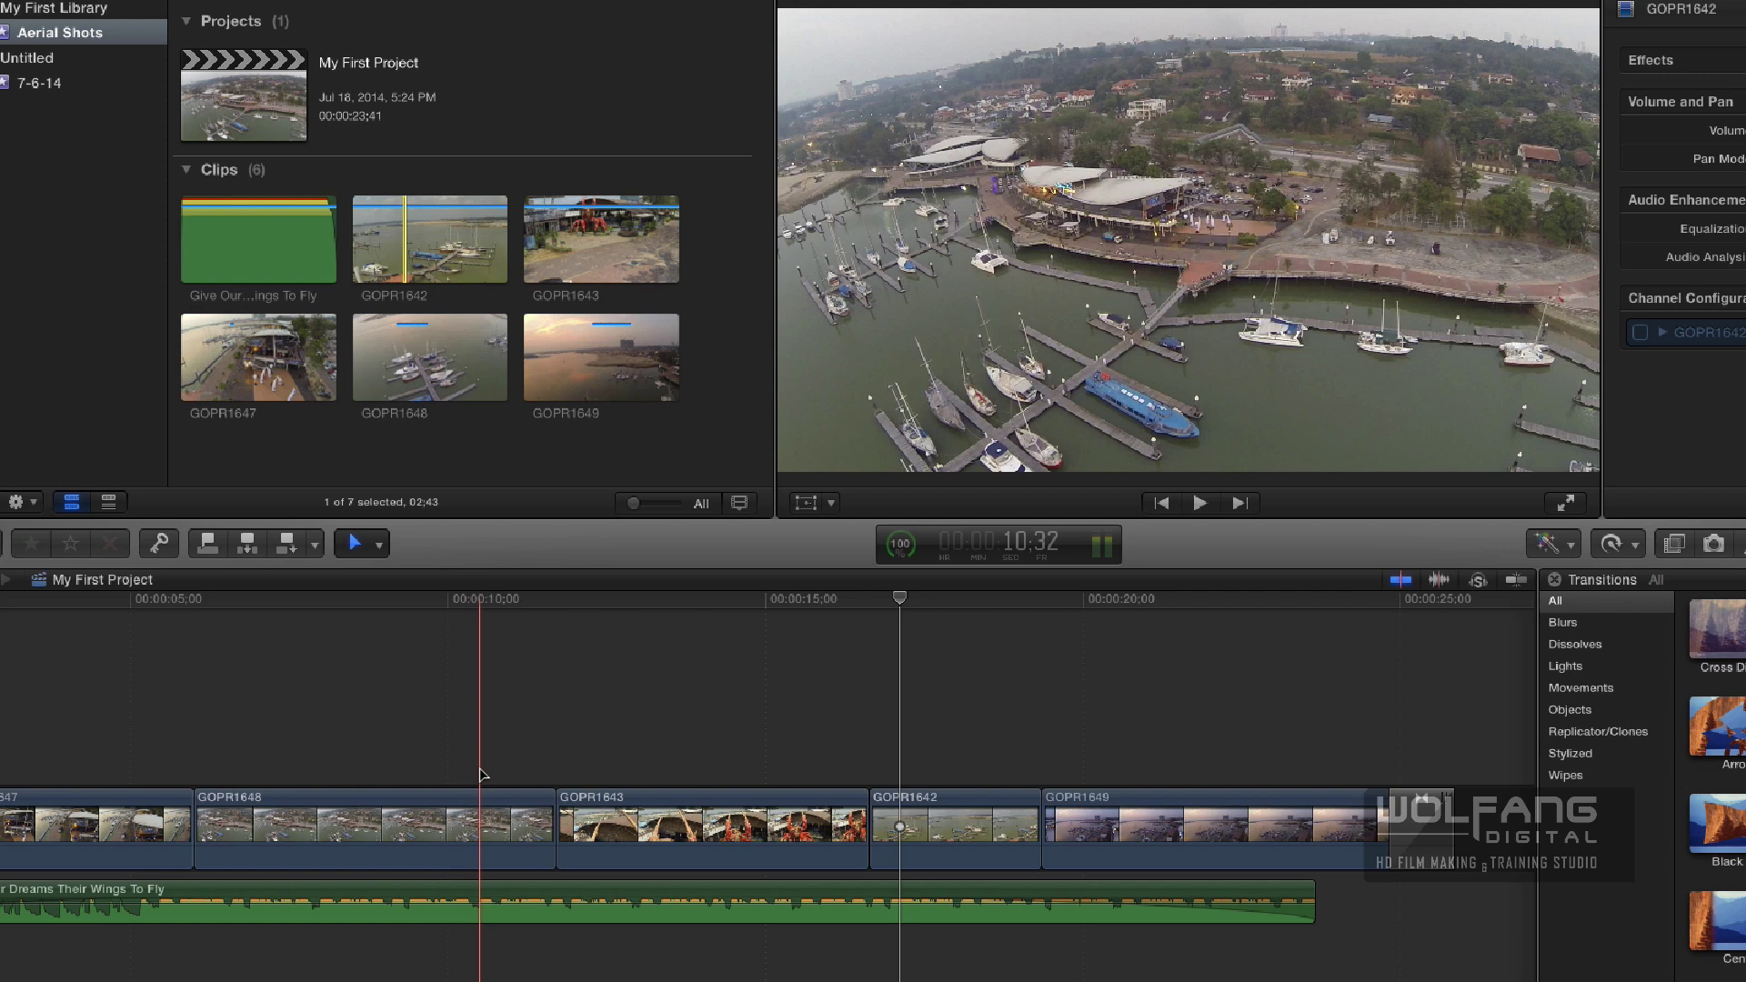
Try trimming the end of clip GOPR1643 with the Select tool, and undo the trim.
left_click(368, 543)
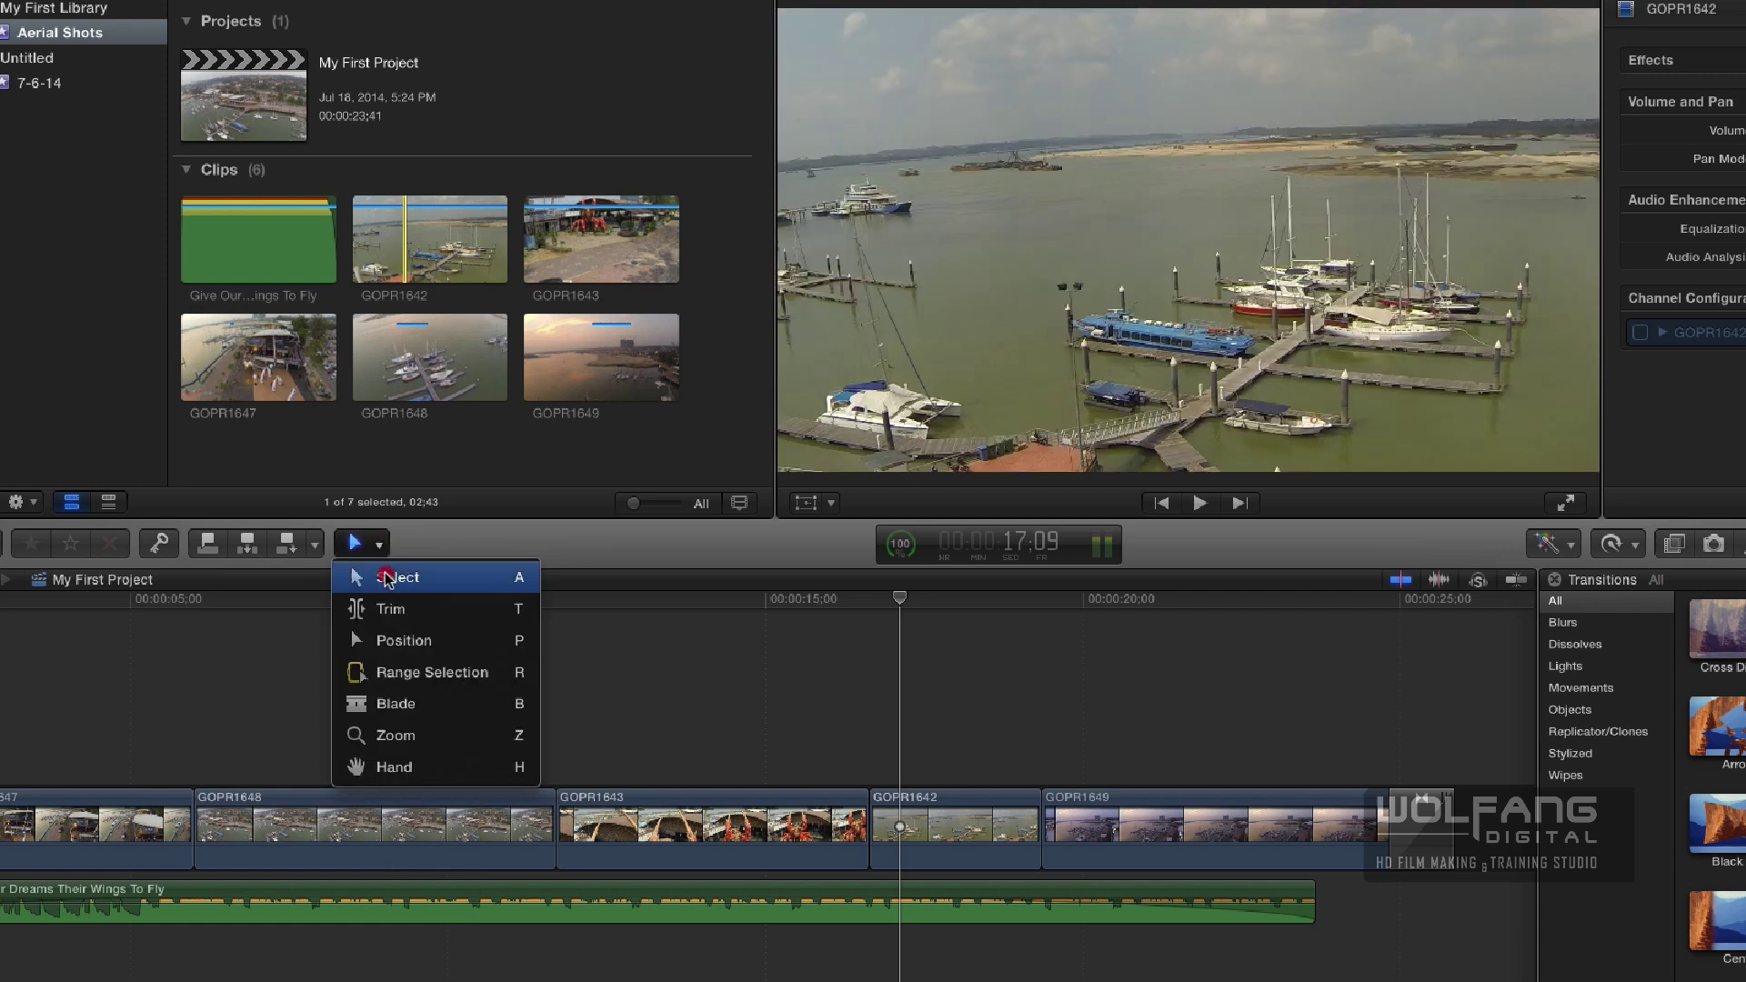
left_click(387, 578)
left_click_drag(867, 832, 776, 839)
key("super+z")
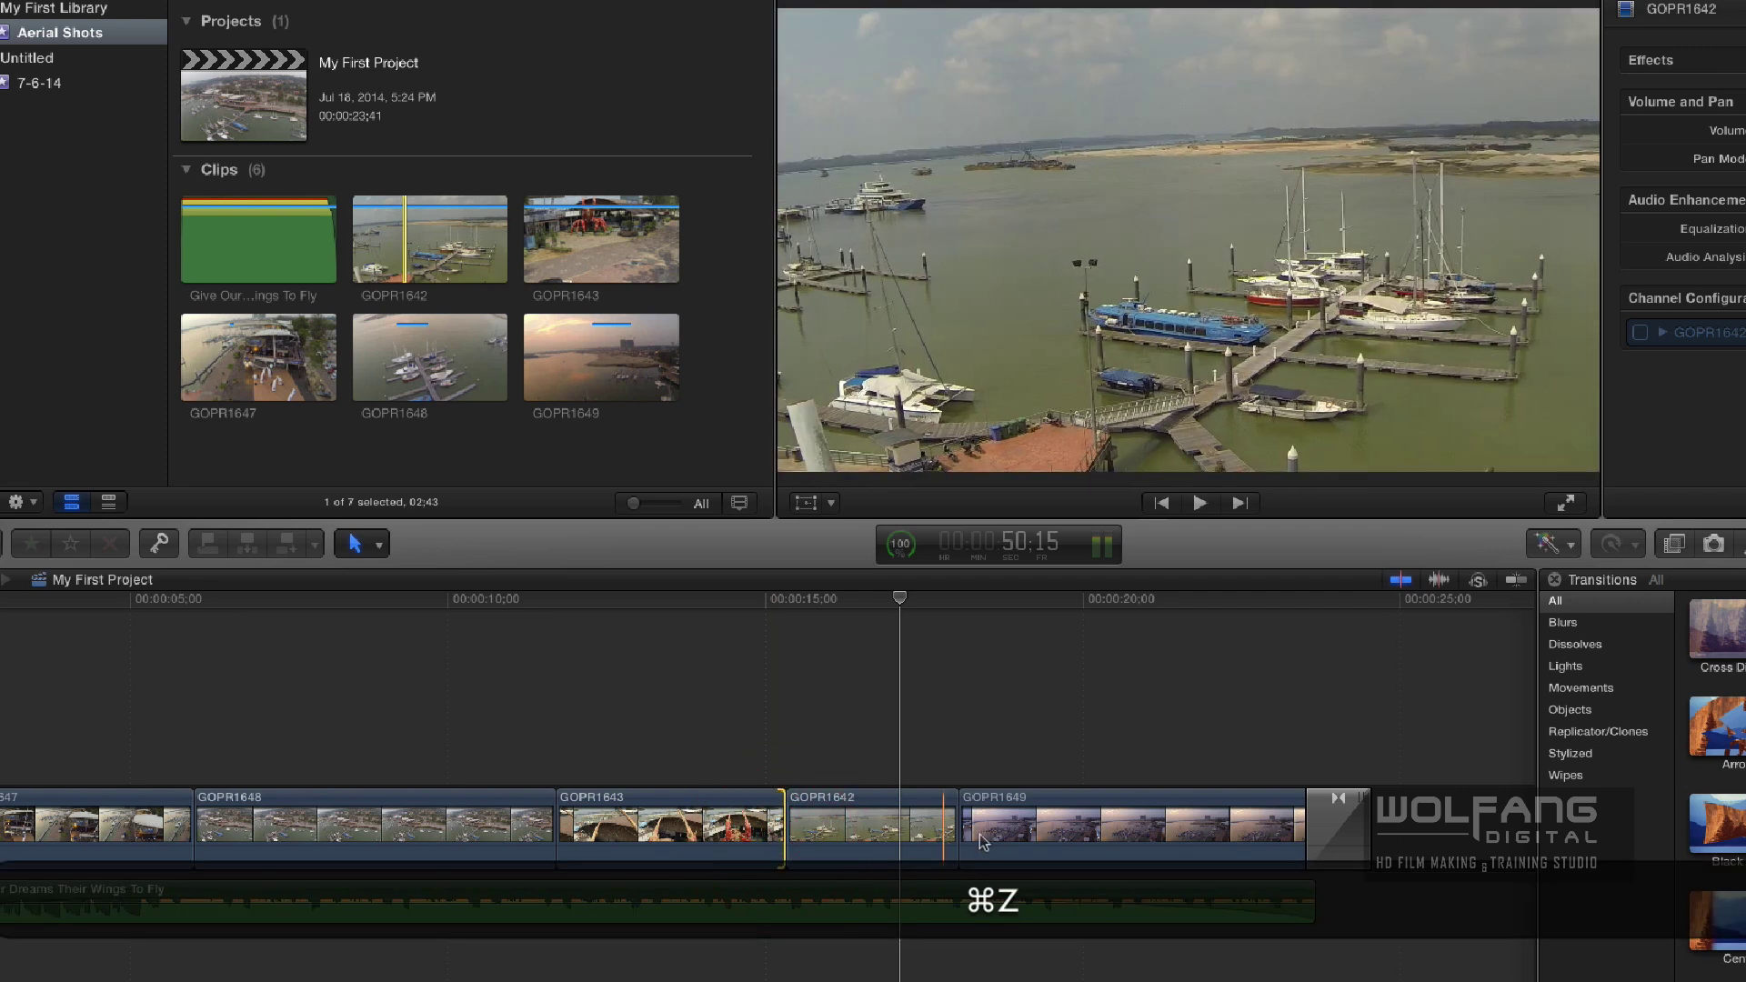
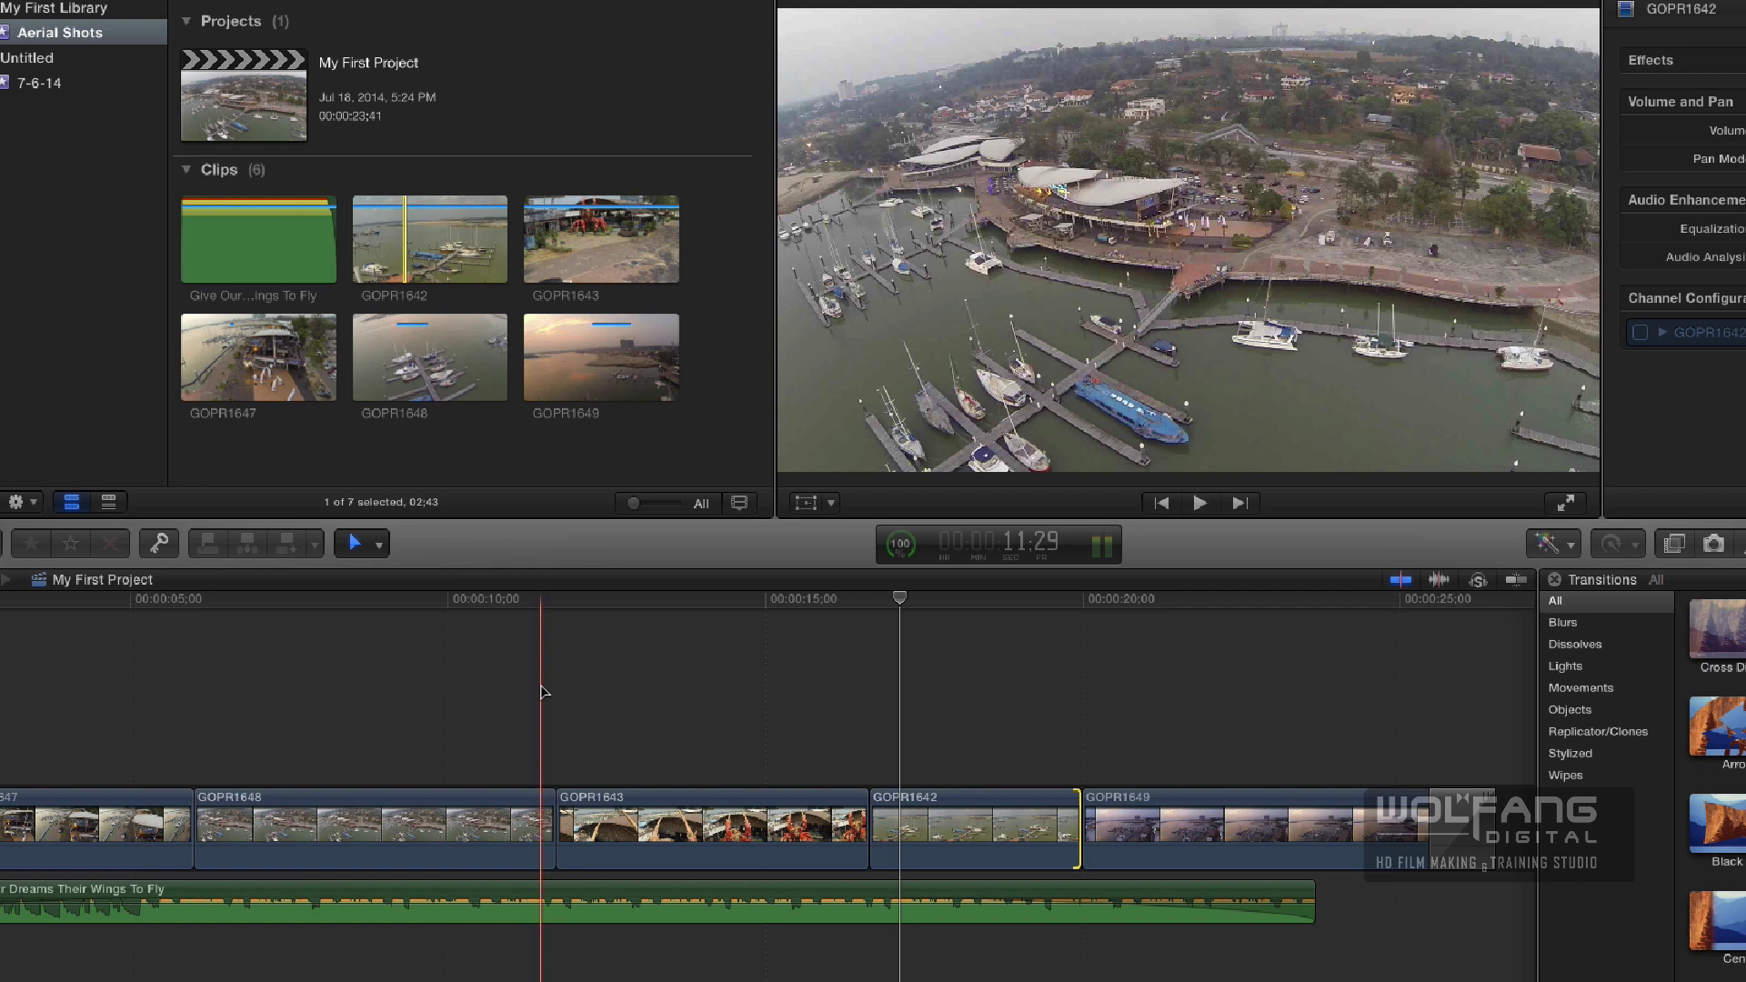
Try trimming the start of clip GOPR1648 and shifting GOPR1643 earlier with the Position tool, undoing both edits.
left_click_drag(202, 817, 270, 825)
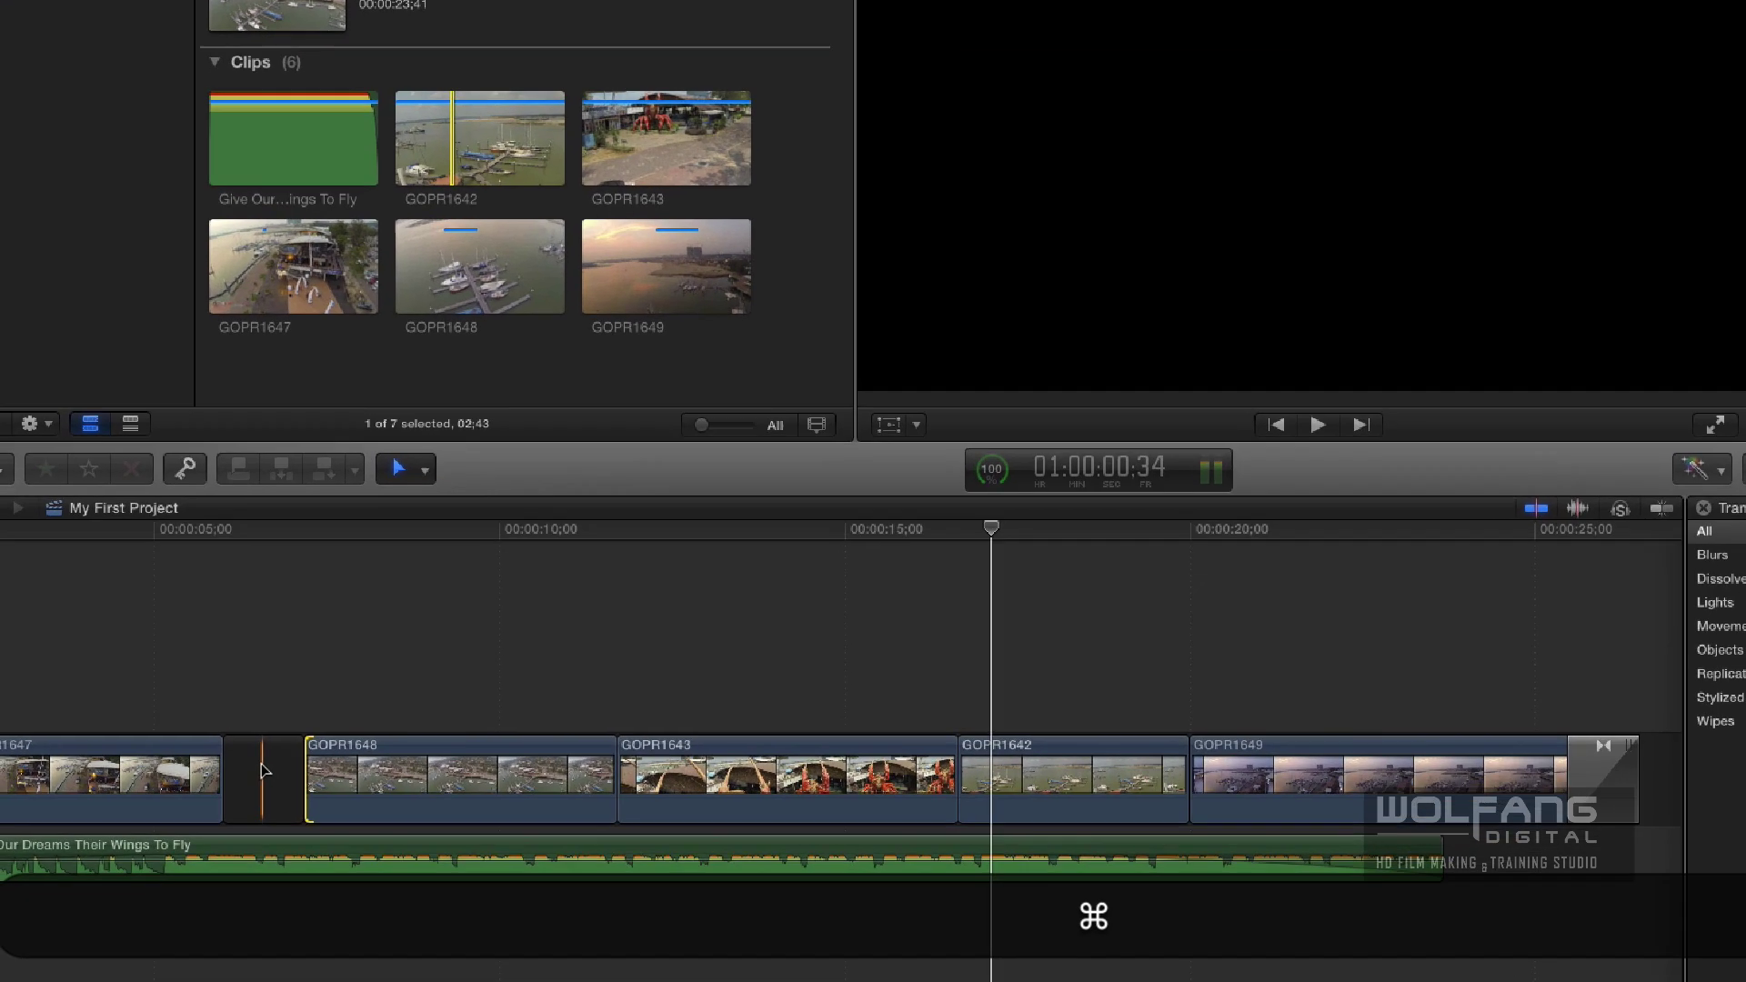
key("super+z")
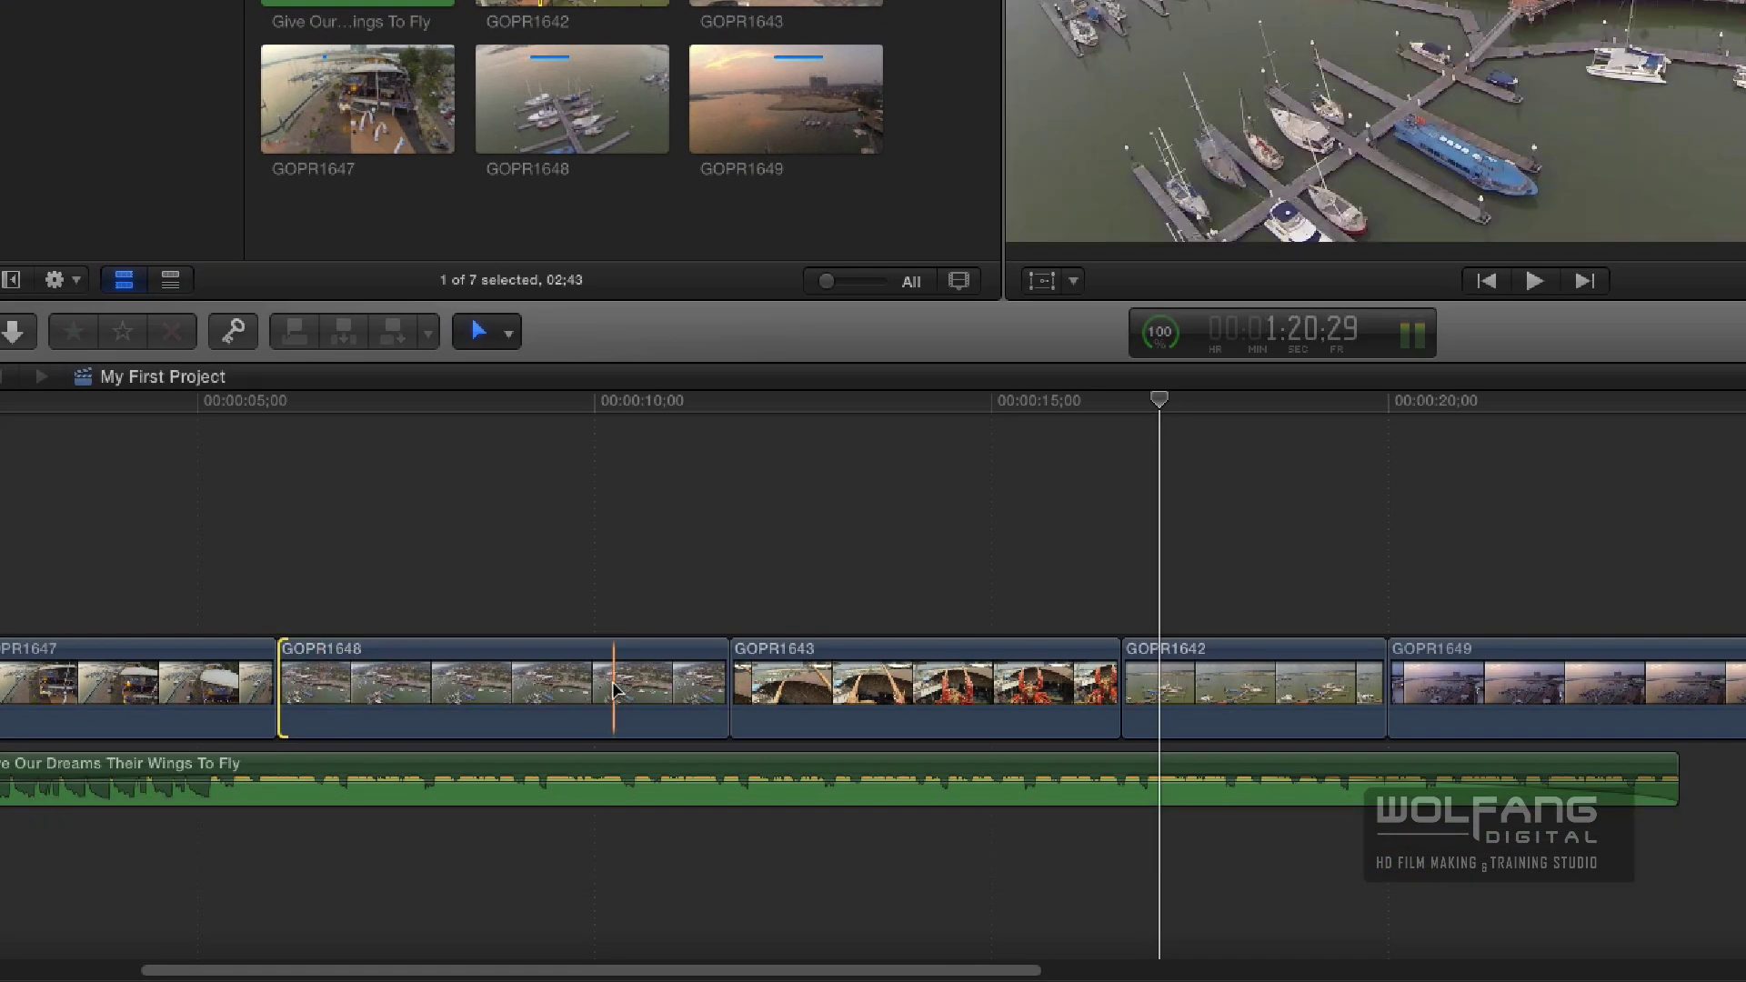
left_click(870, 697)
left_click_drag(868, 681, 740, 683)
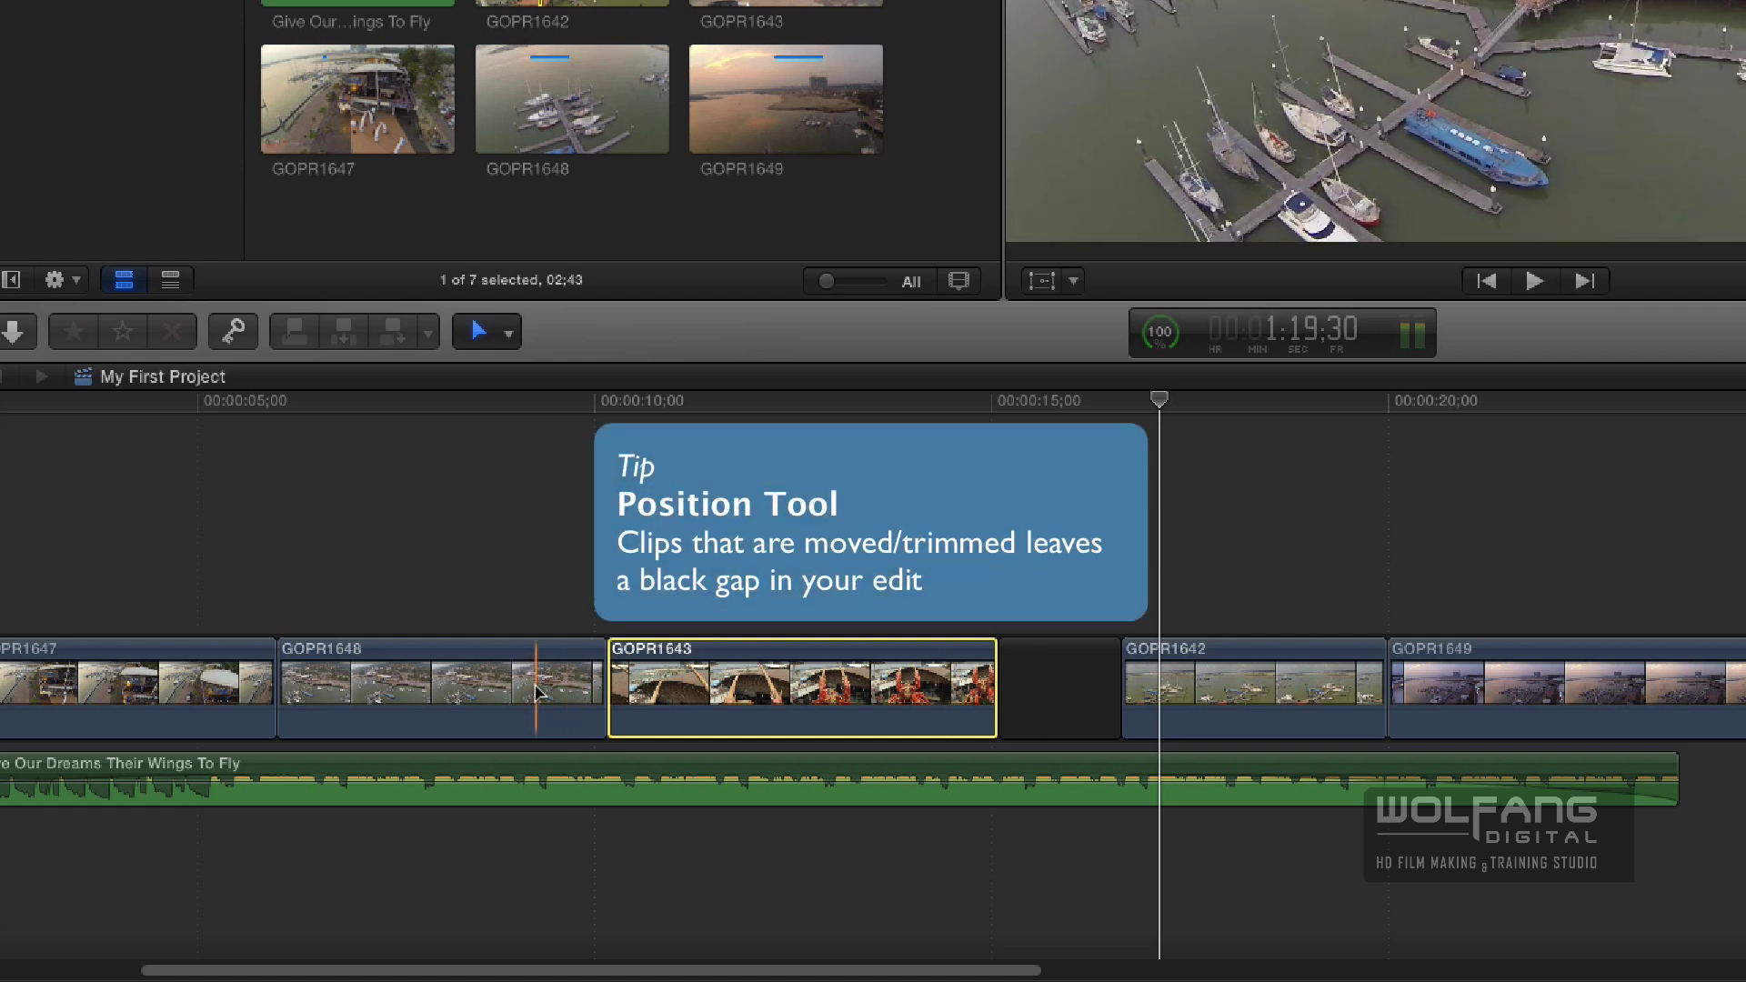
key("super+z")
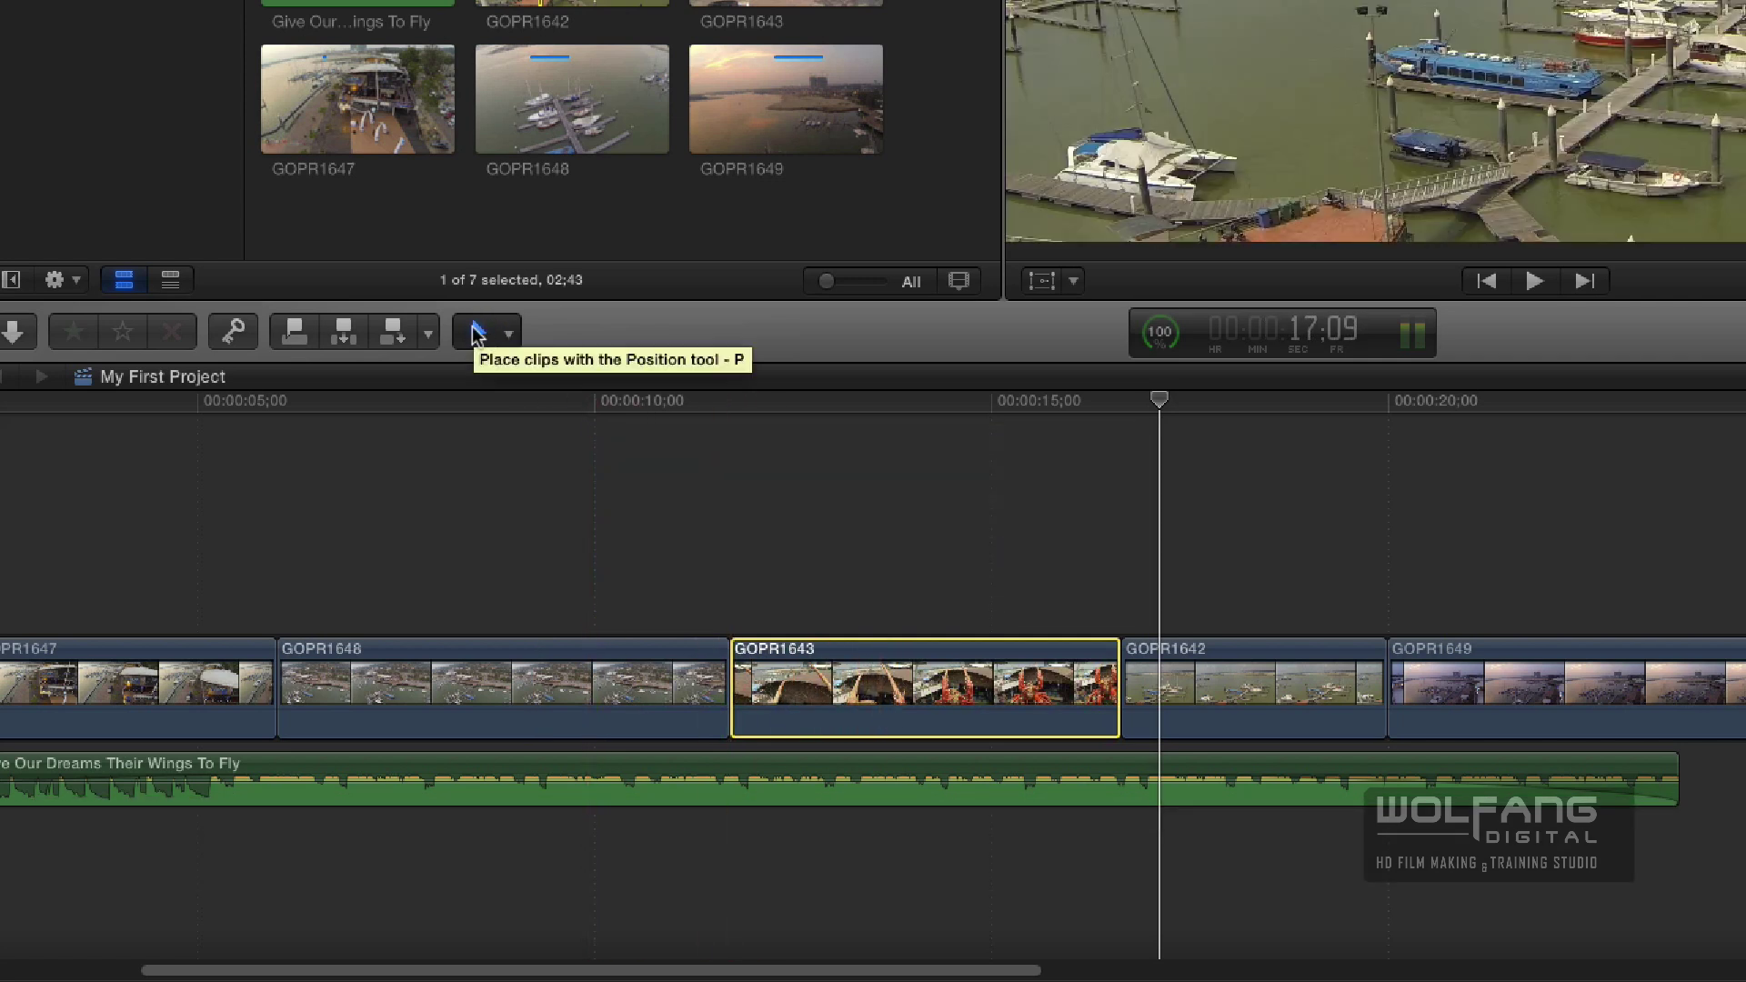
Try moving clip GOPR1643 ahead of GOPR1648 with the Select tool, and undo the move.
left_click(509, 335)
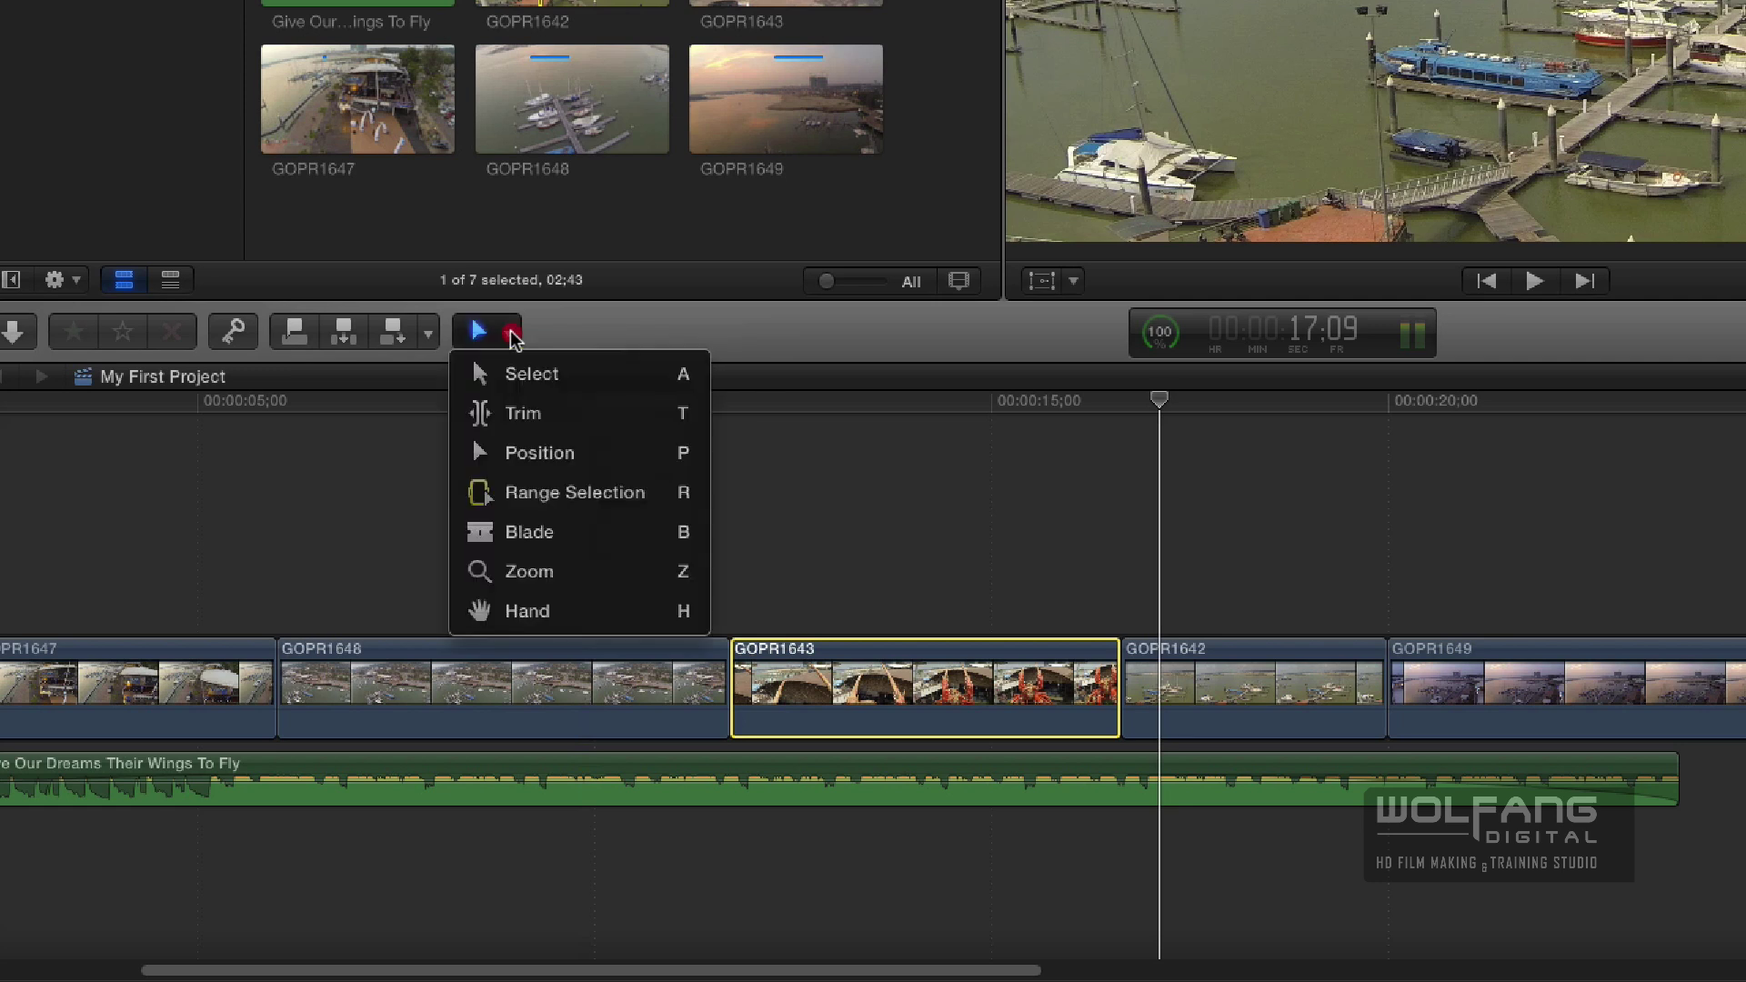
left_click(515, 382)
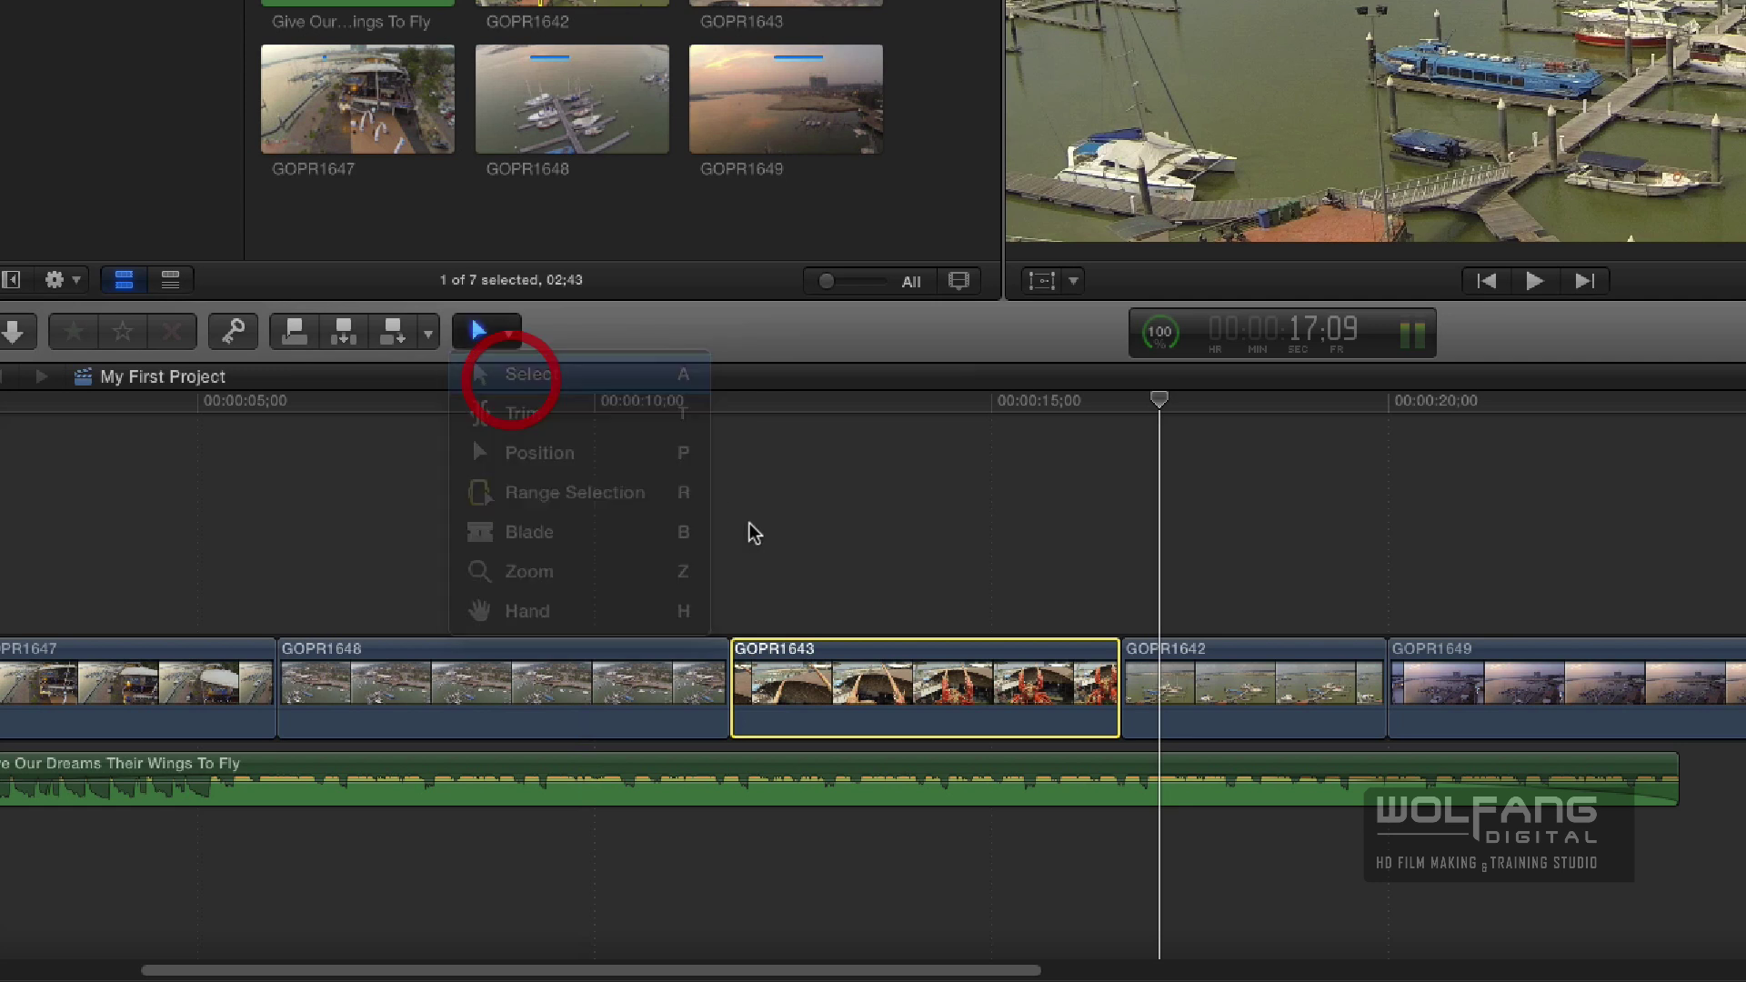
left_click_drag(860, 671, 637, 651)
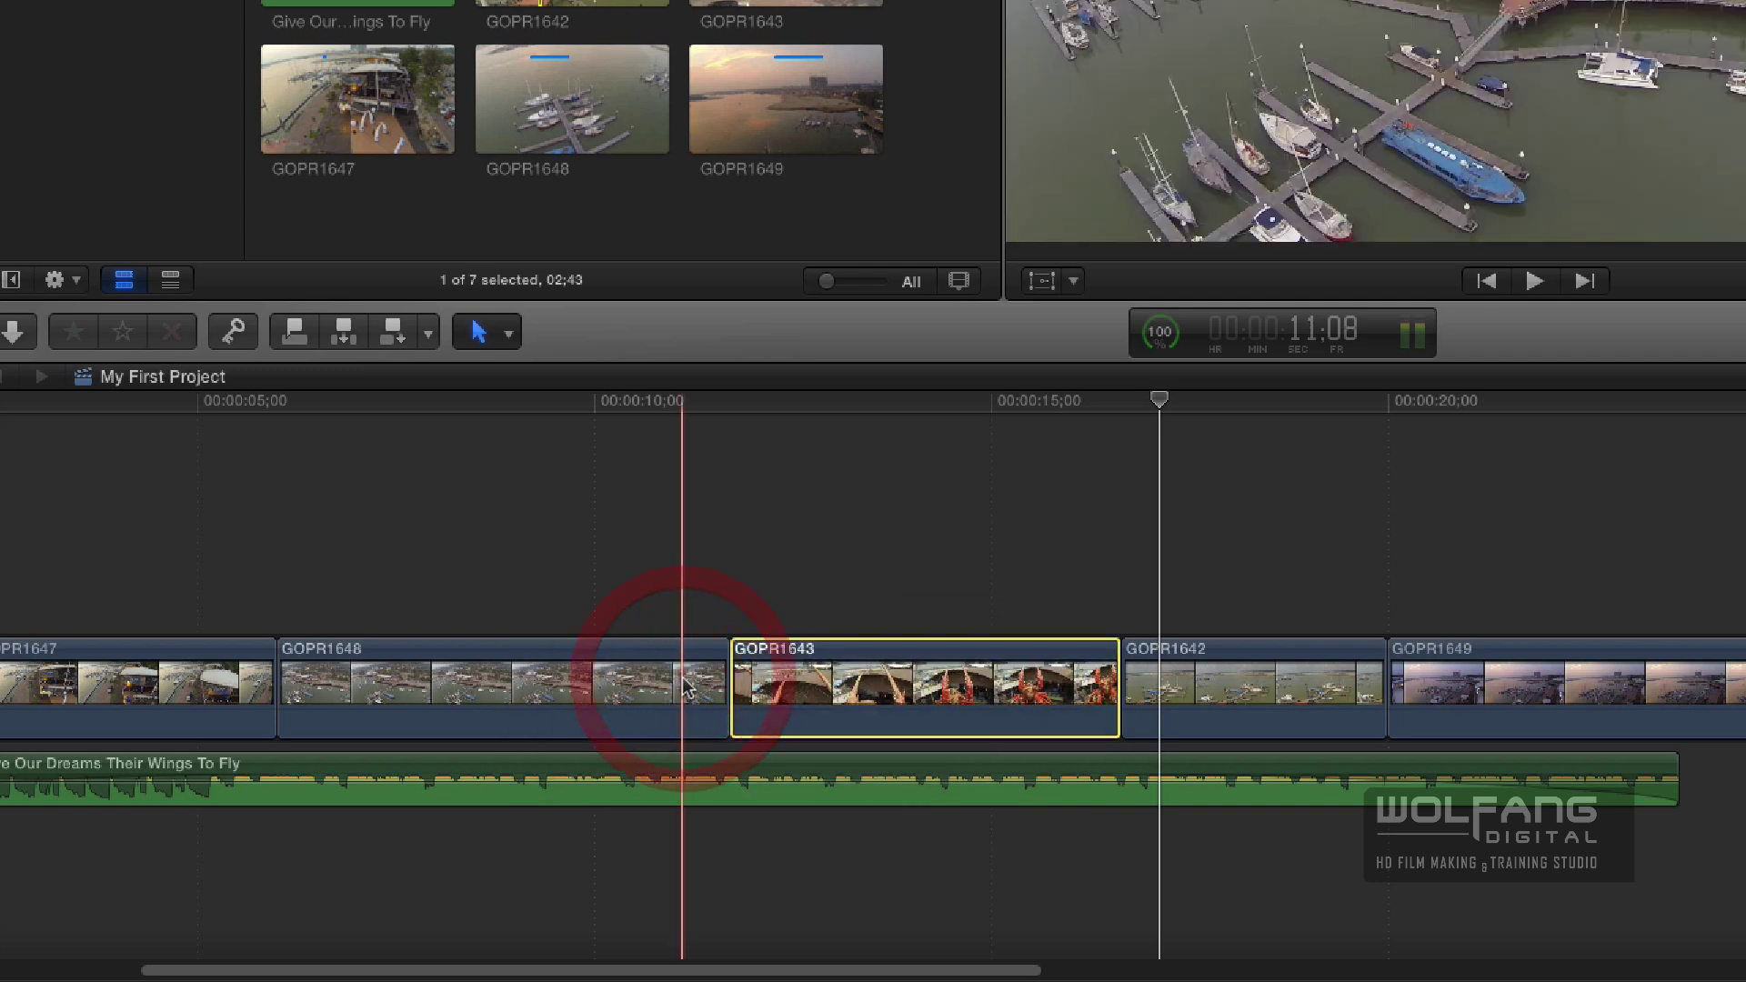
left_click_drag(747, 687, 698, 700)
left_click_drag(826, 686, 418, 687)
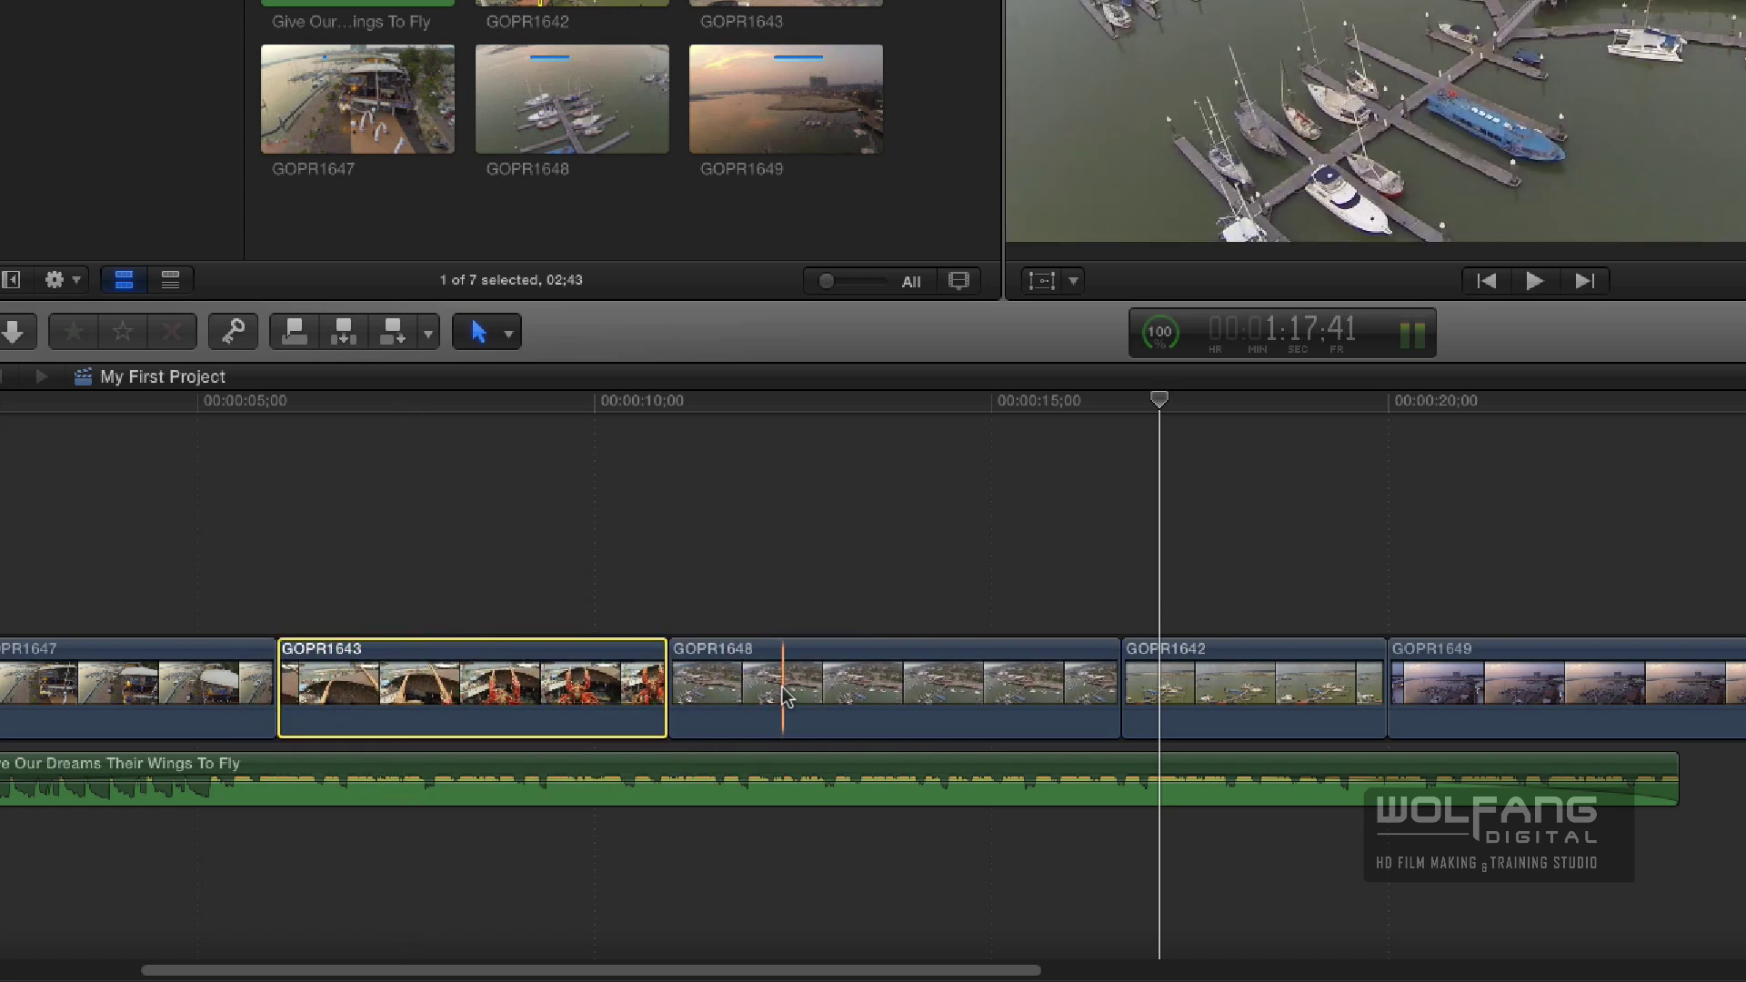
key("super+z")
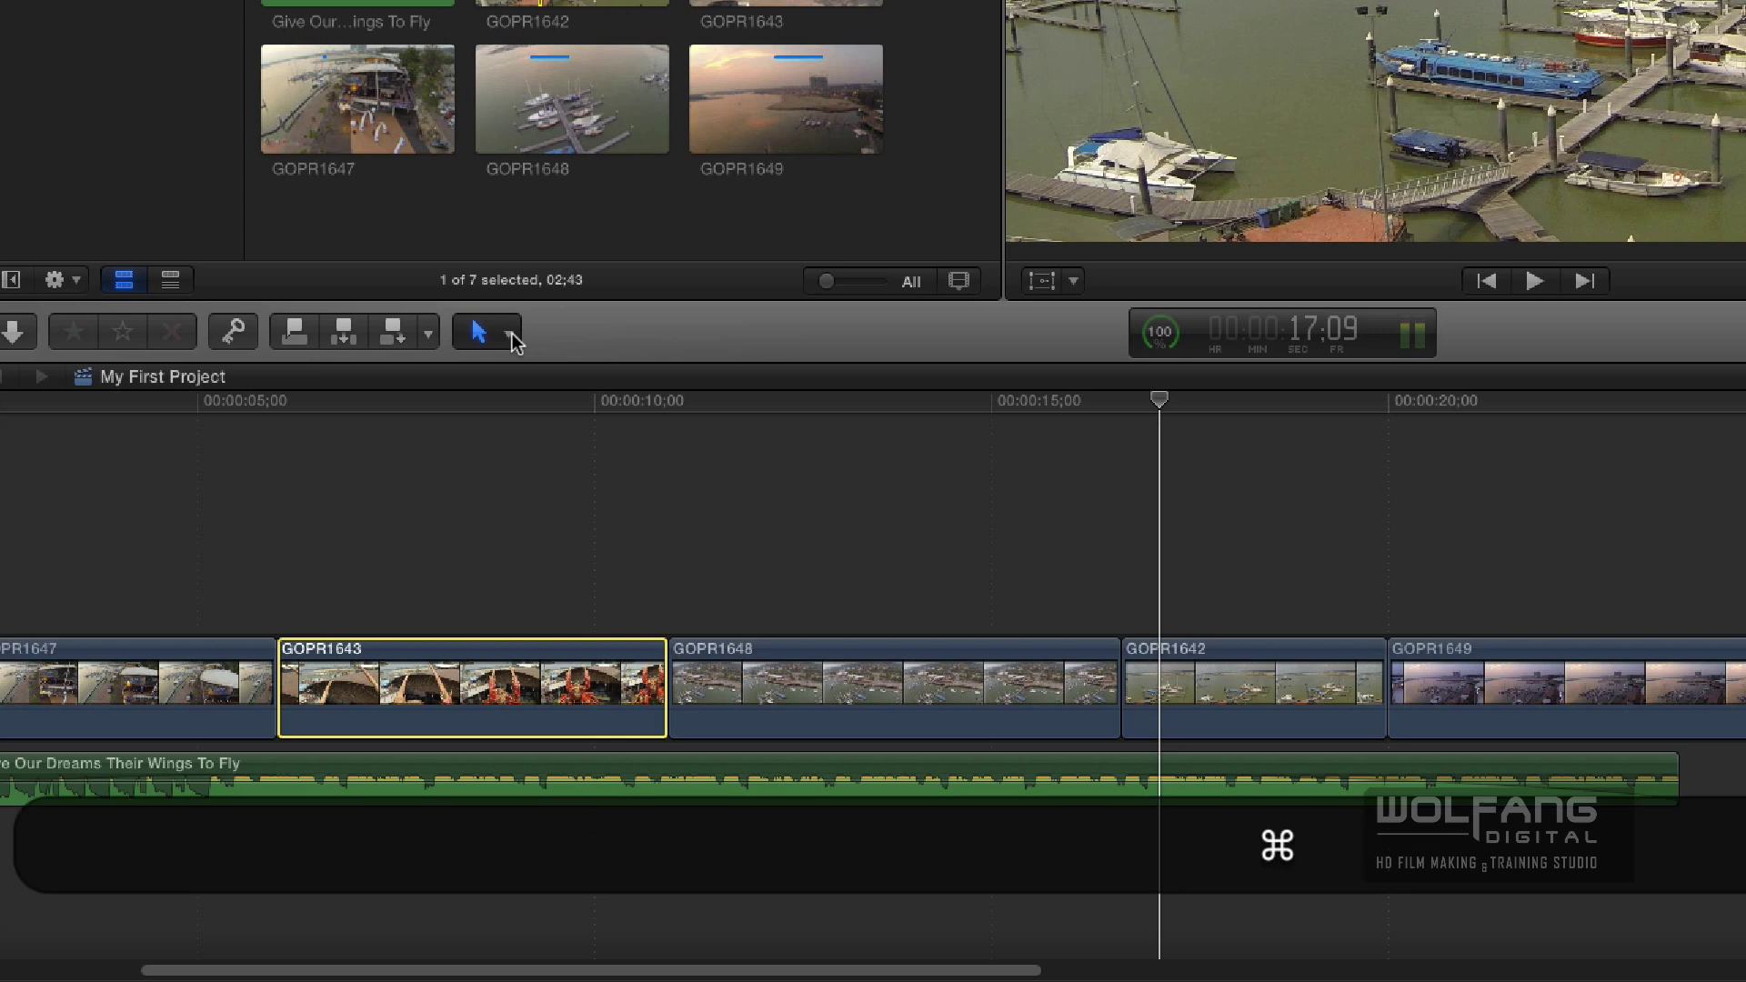
Try shifting clip GOPR1643 earlier over the end of GOPR1648 with the Position tool, undoing each move.
left_click(511, 335)
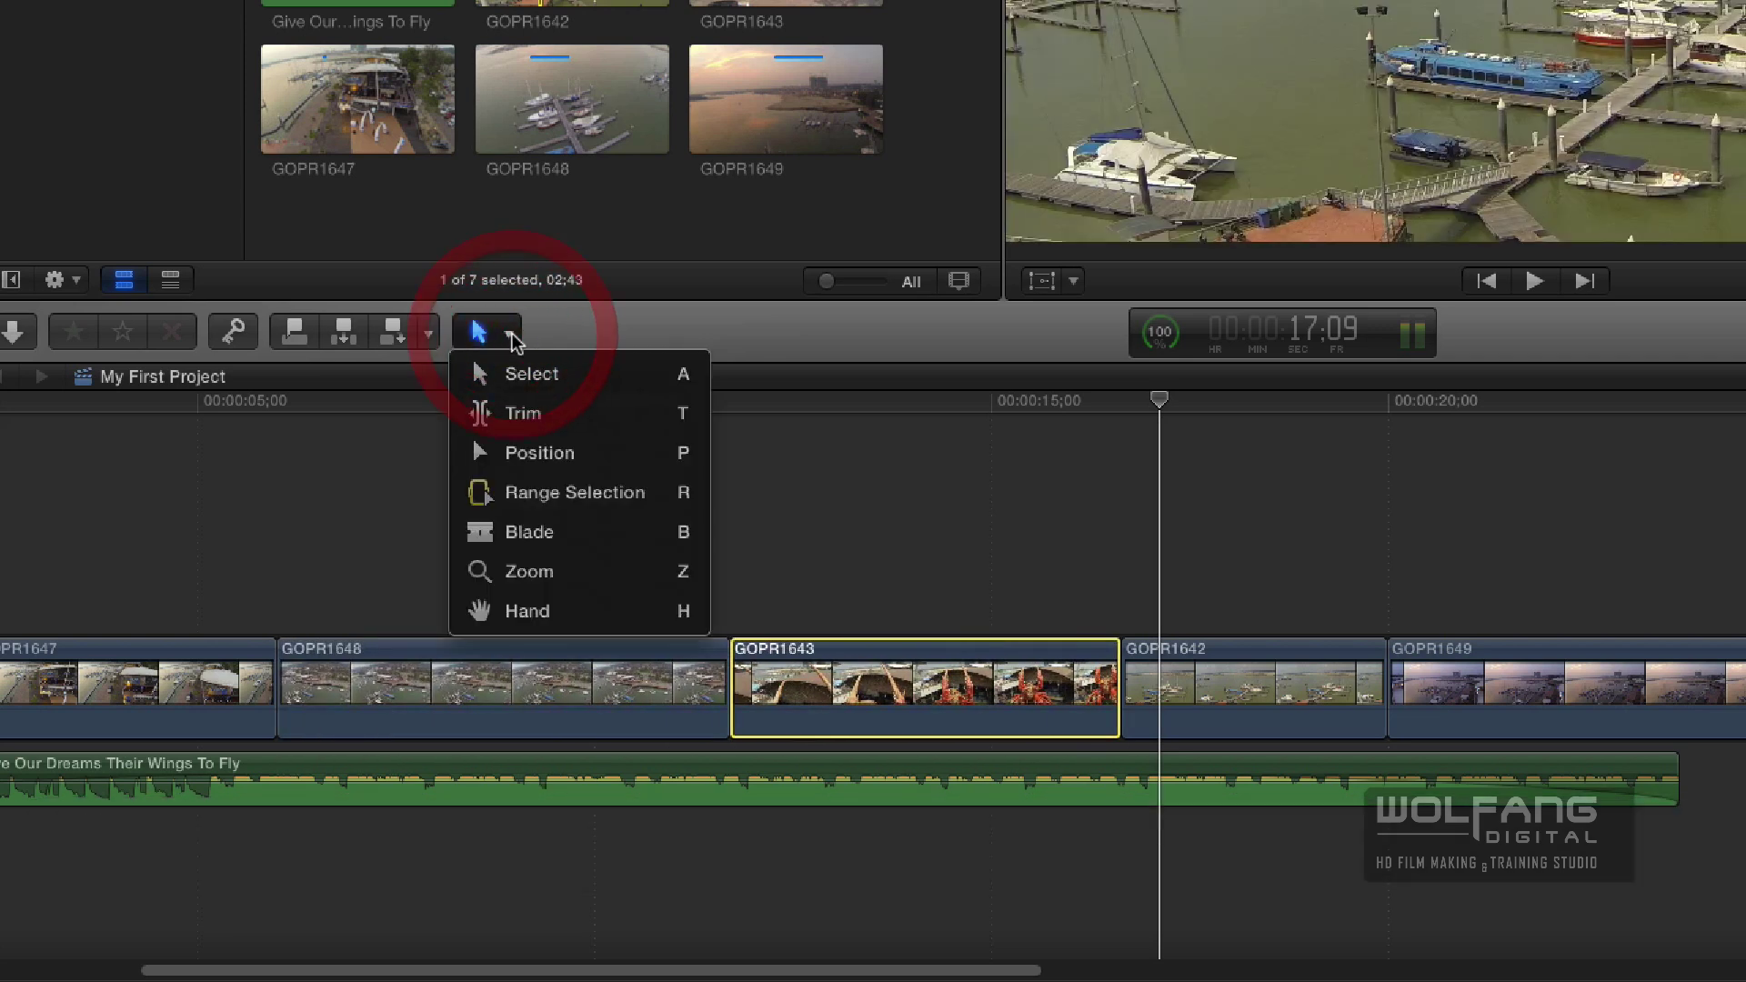
left_click(561, 455)
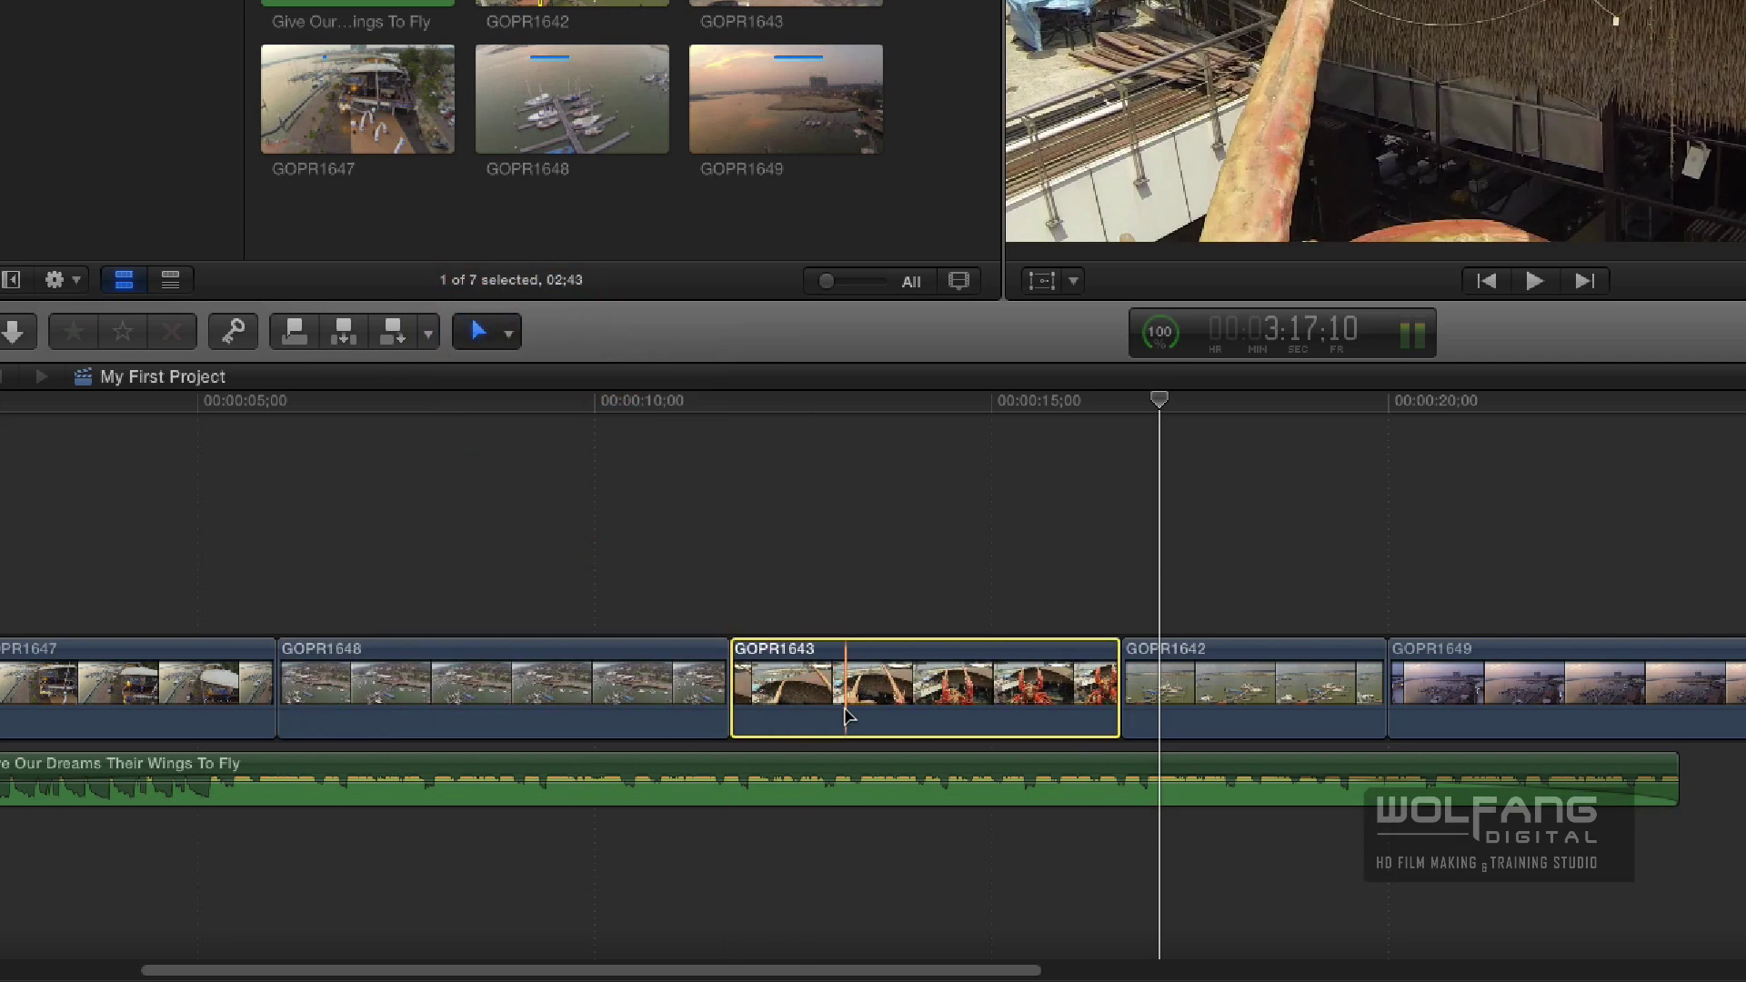
left_click_drag(856, 698, 790, 700)
key("super+z")
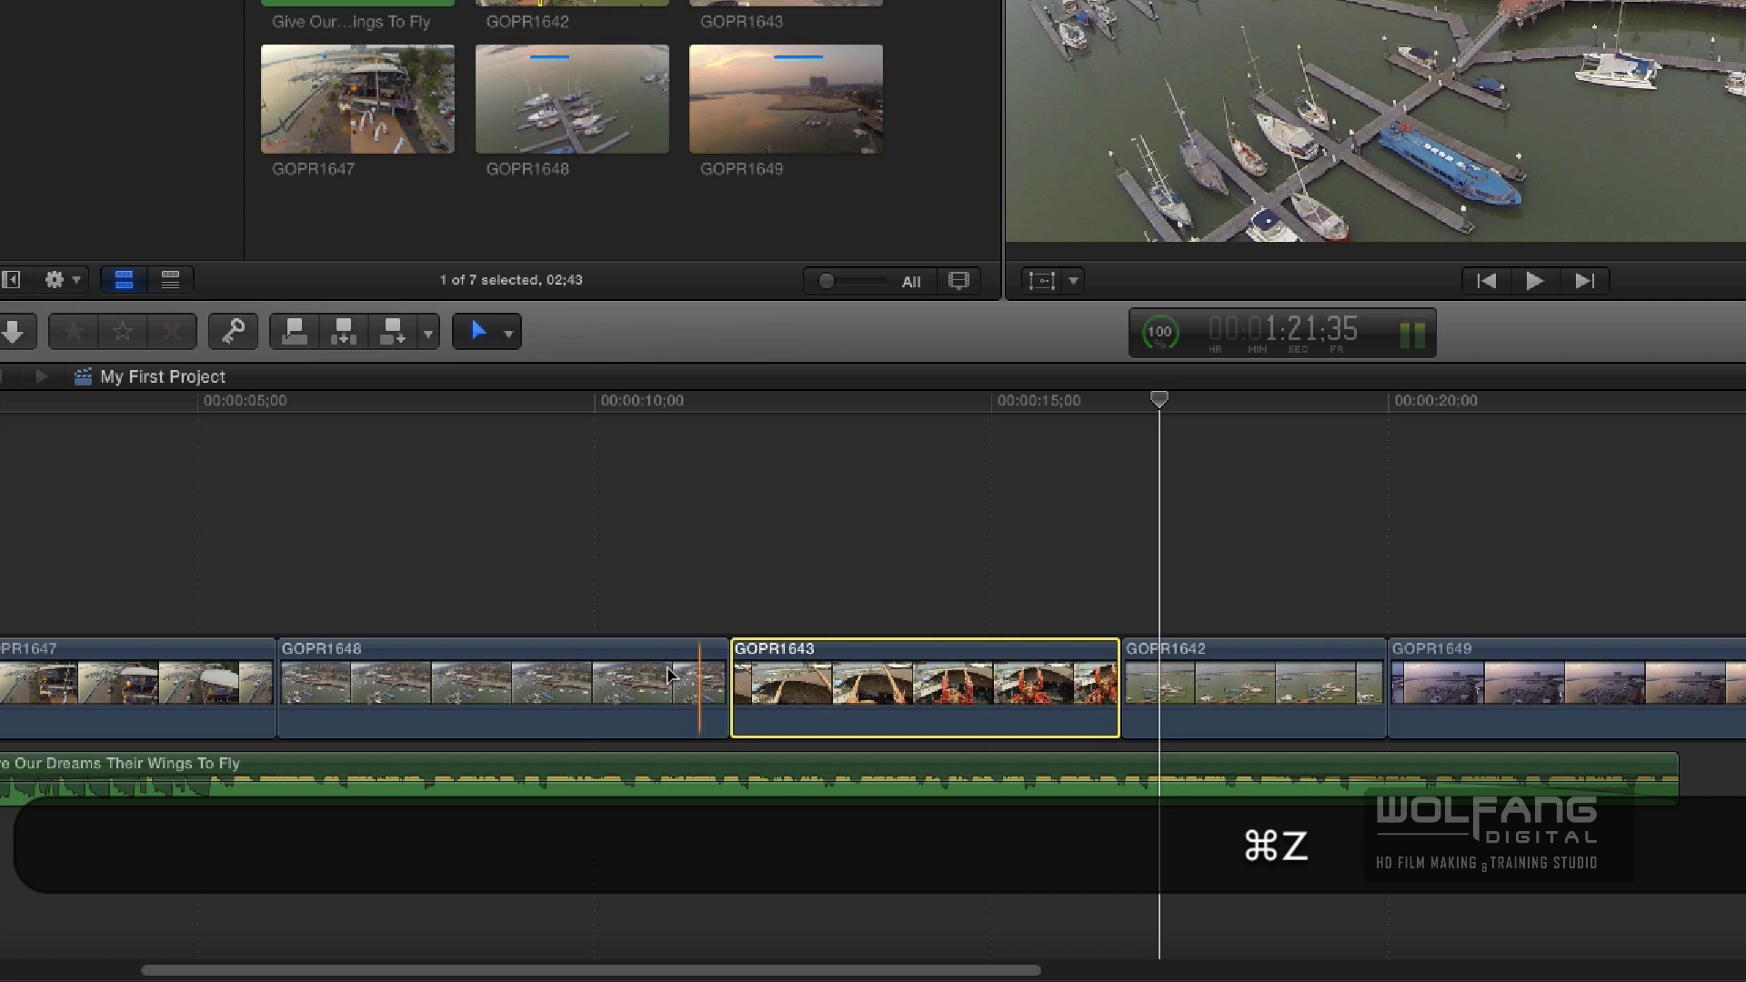
left_click(808, 689)
left_click_drag(809, 688, 696, 689)
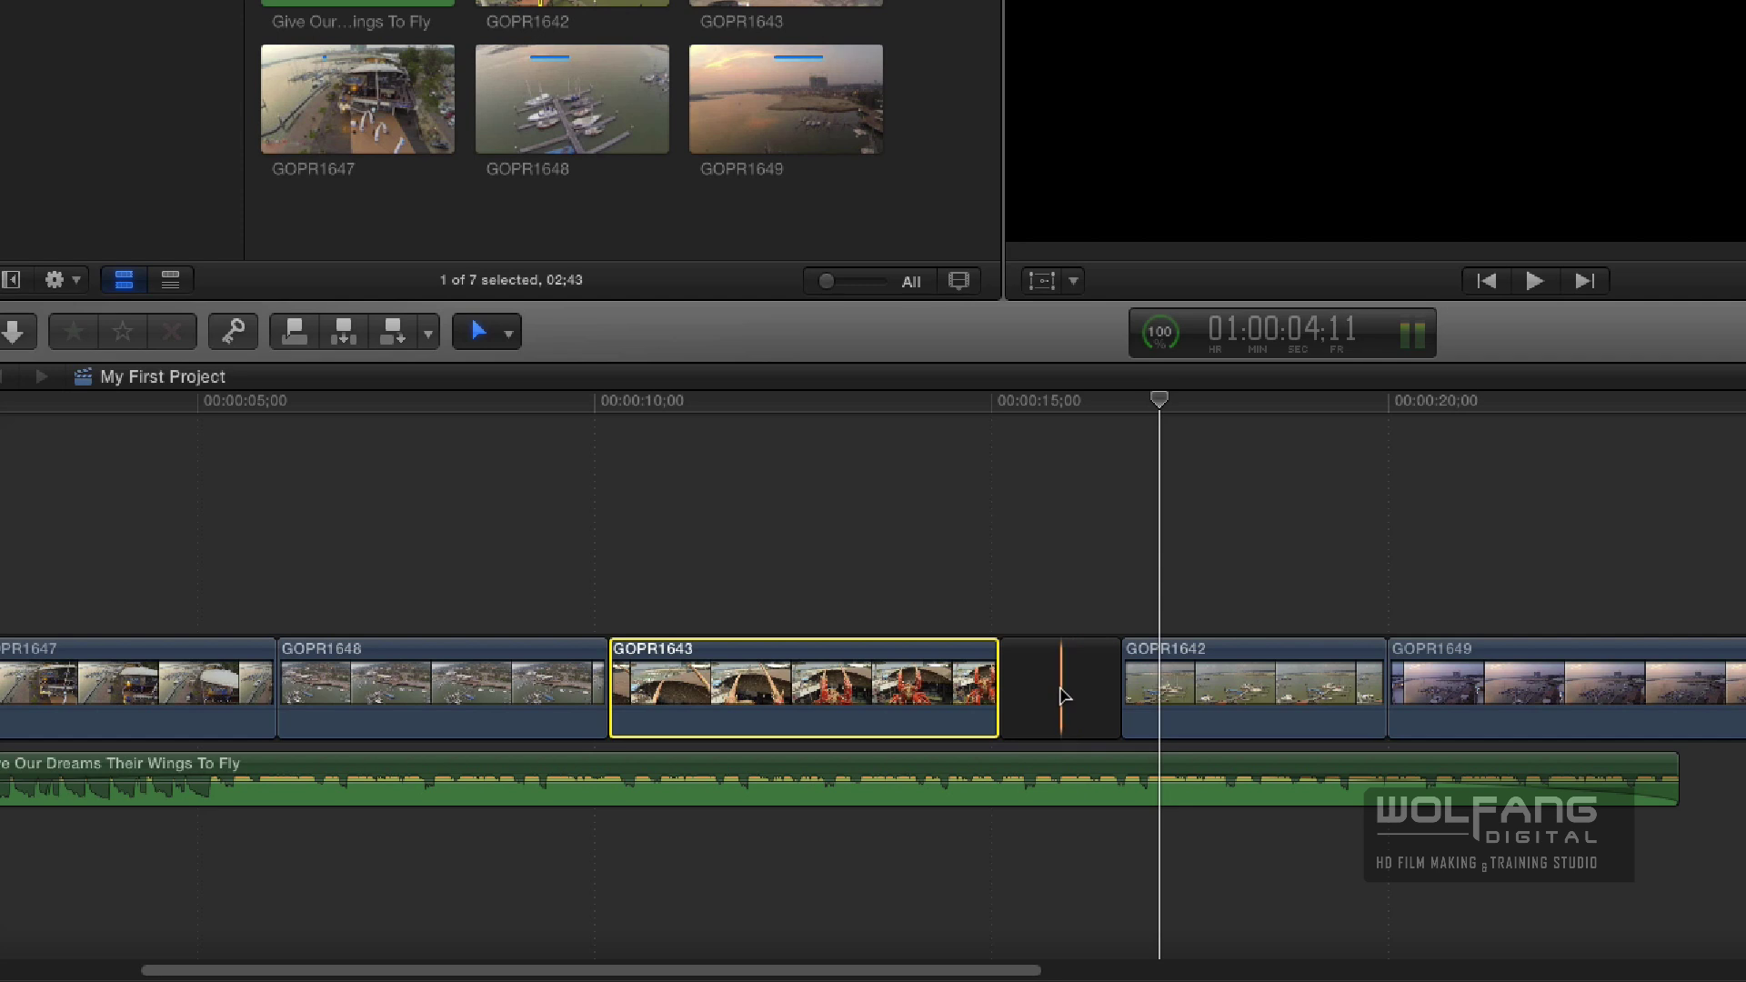
key("super+z")
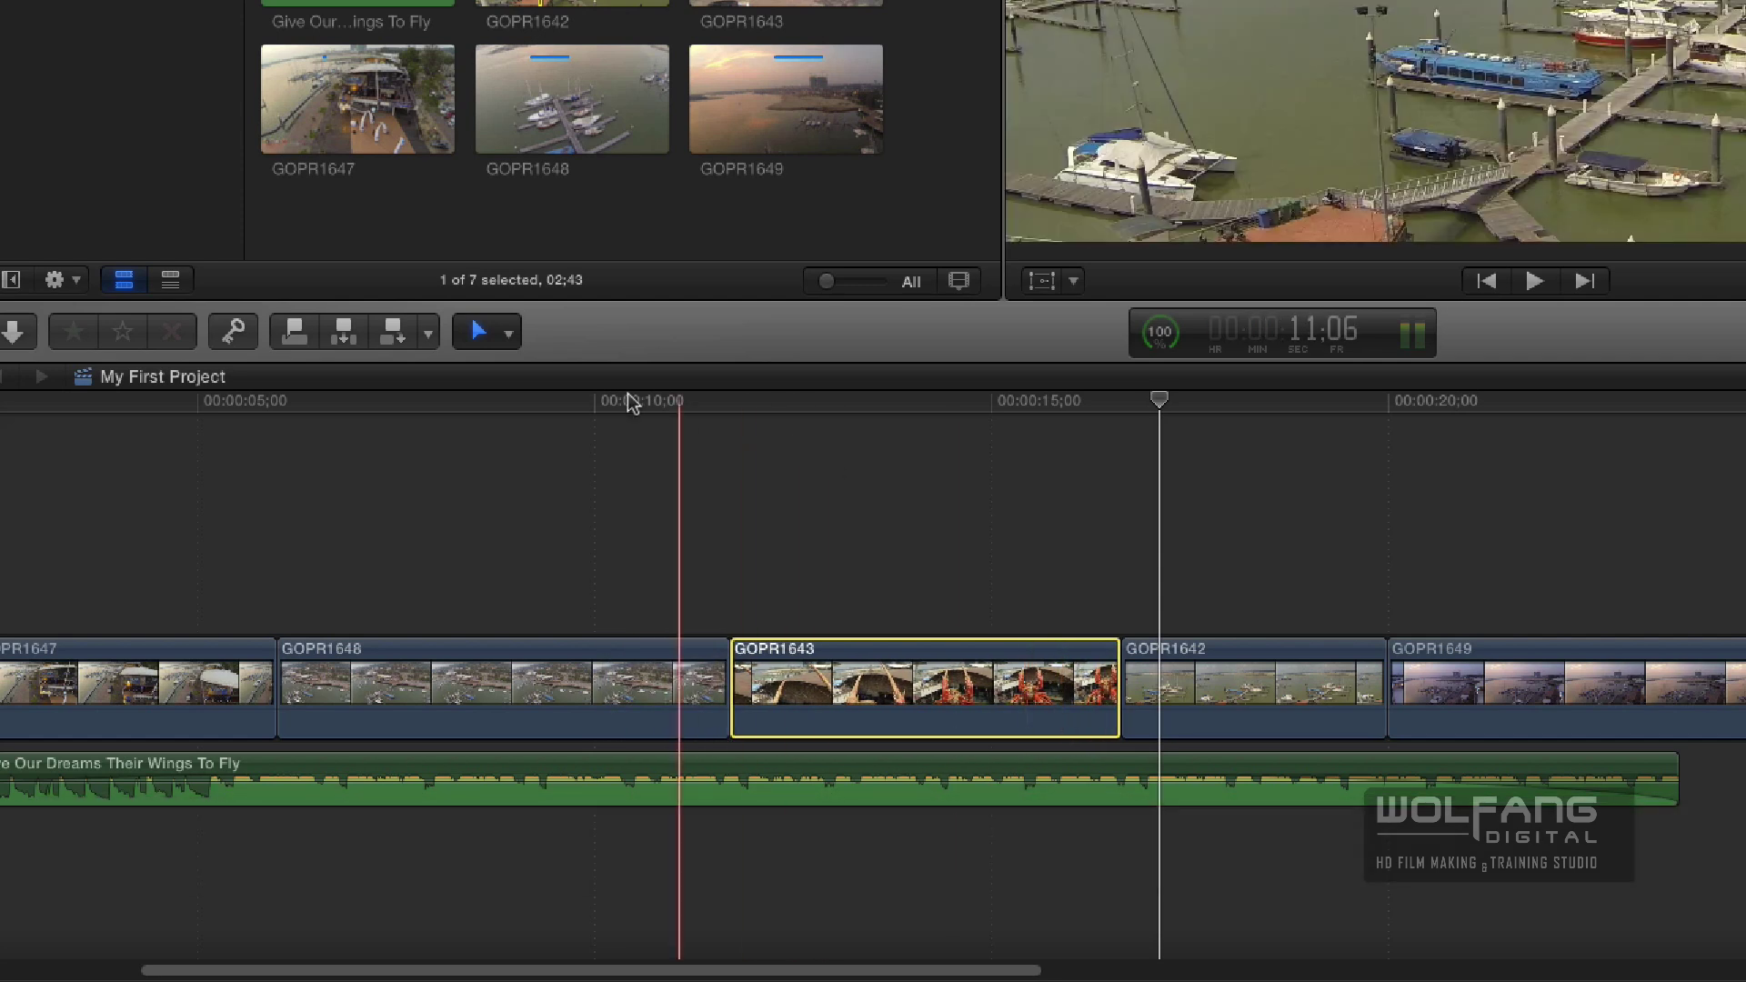
Place the playhead at 14:55 and shift clip GOPR1643 earlier with the Position tool so that it ends there.
left_click(509, 336)
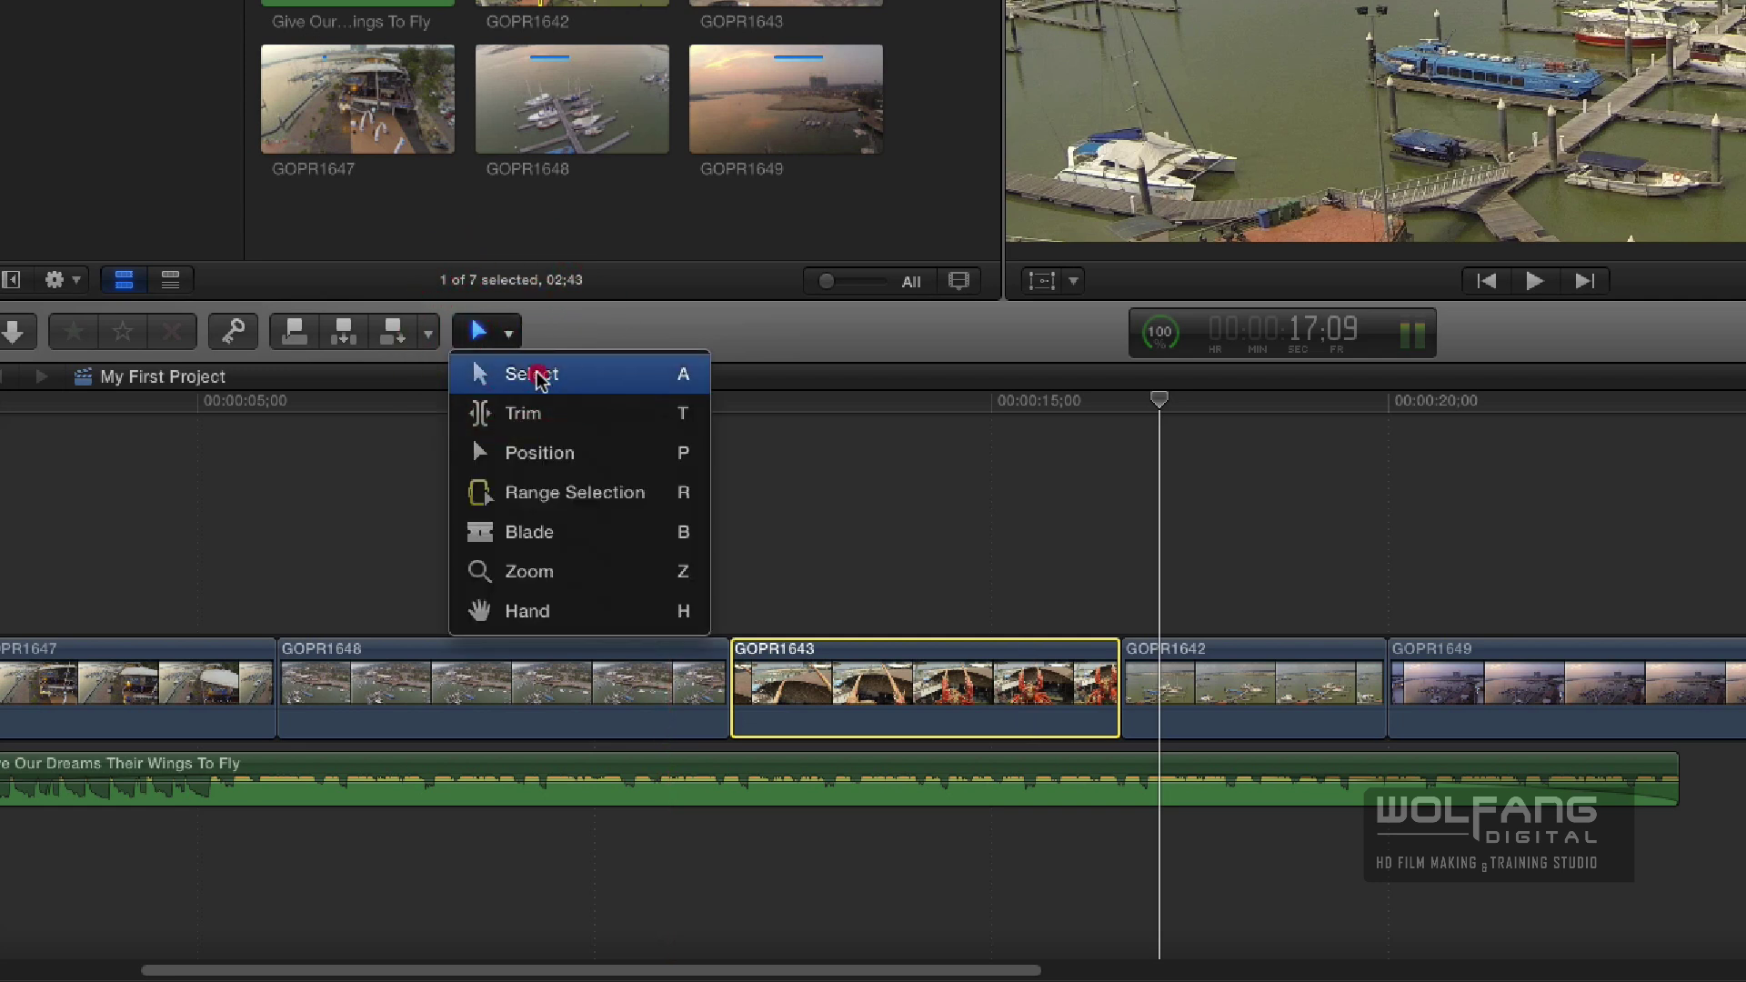
left_click(548, 468)
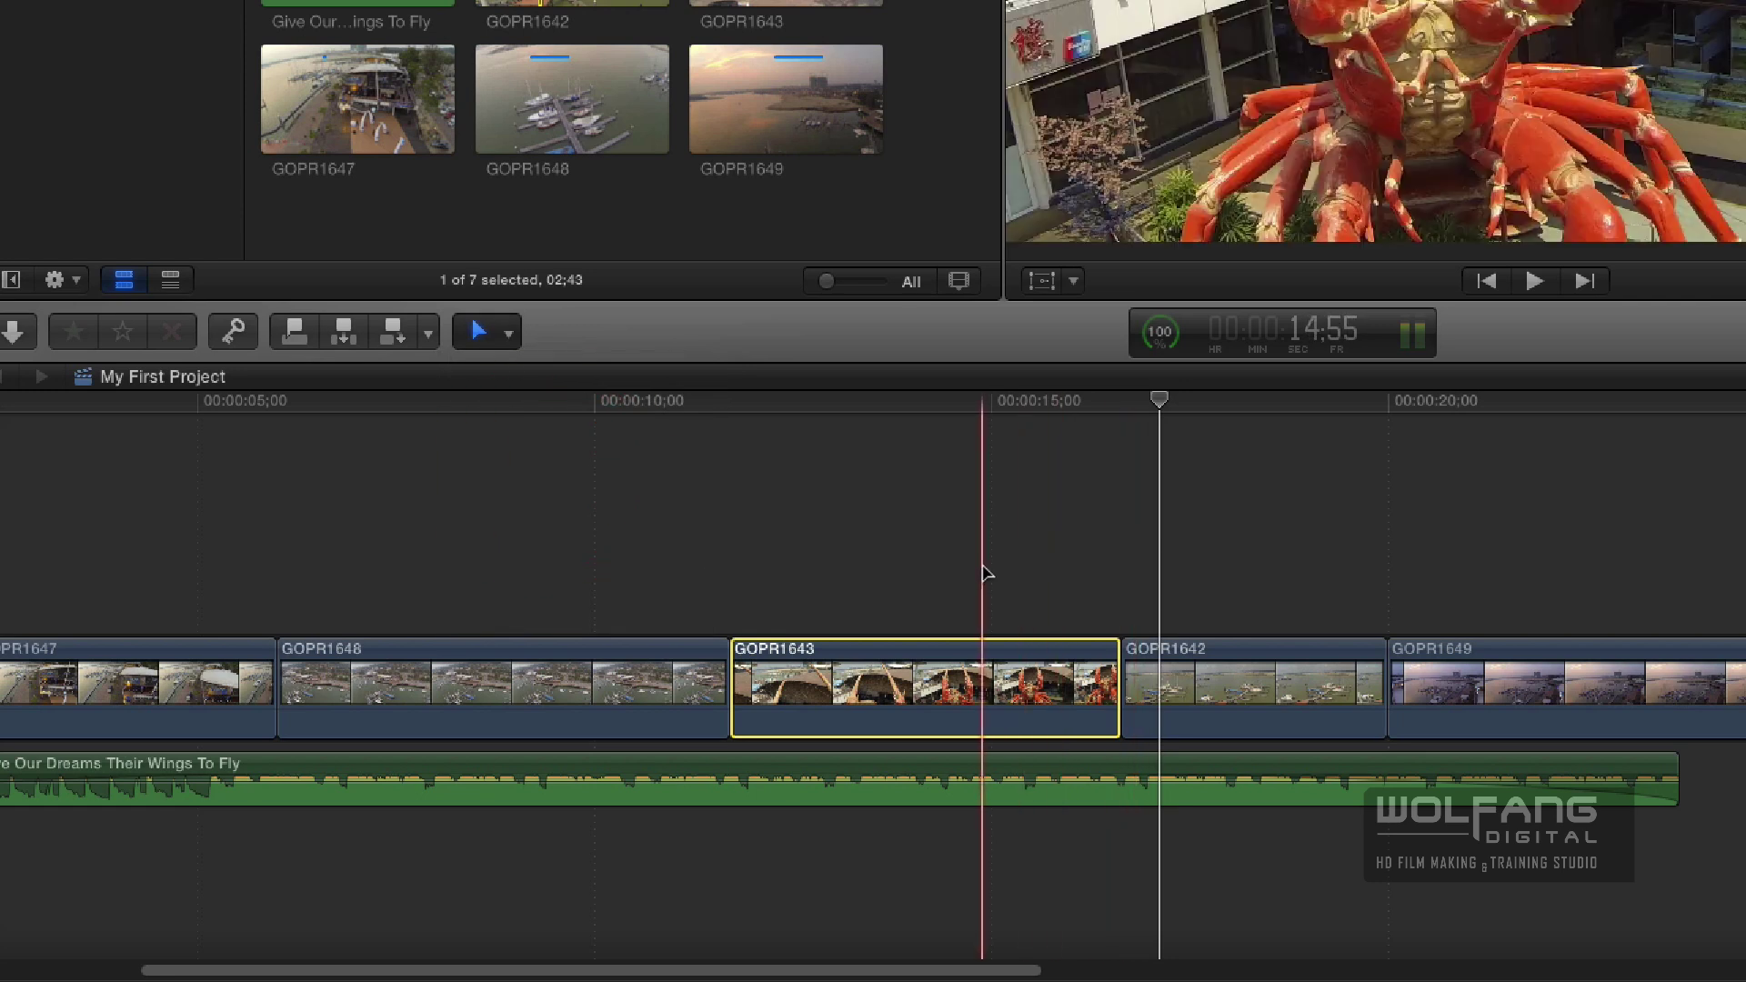
left_click(984, 569)
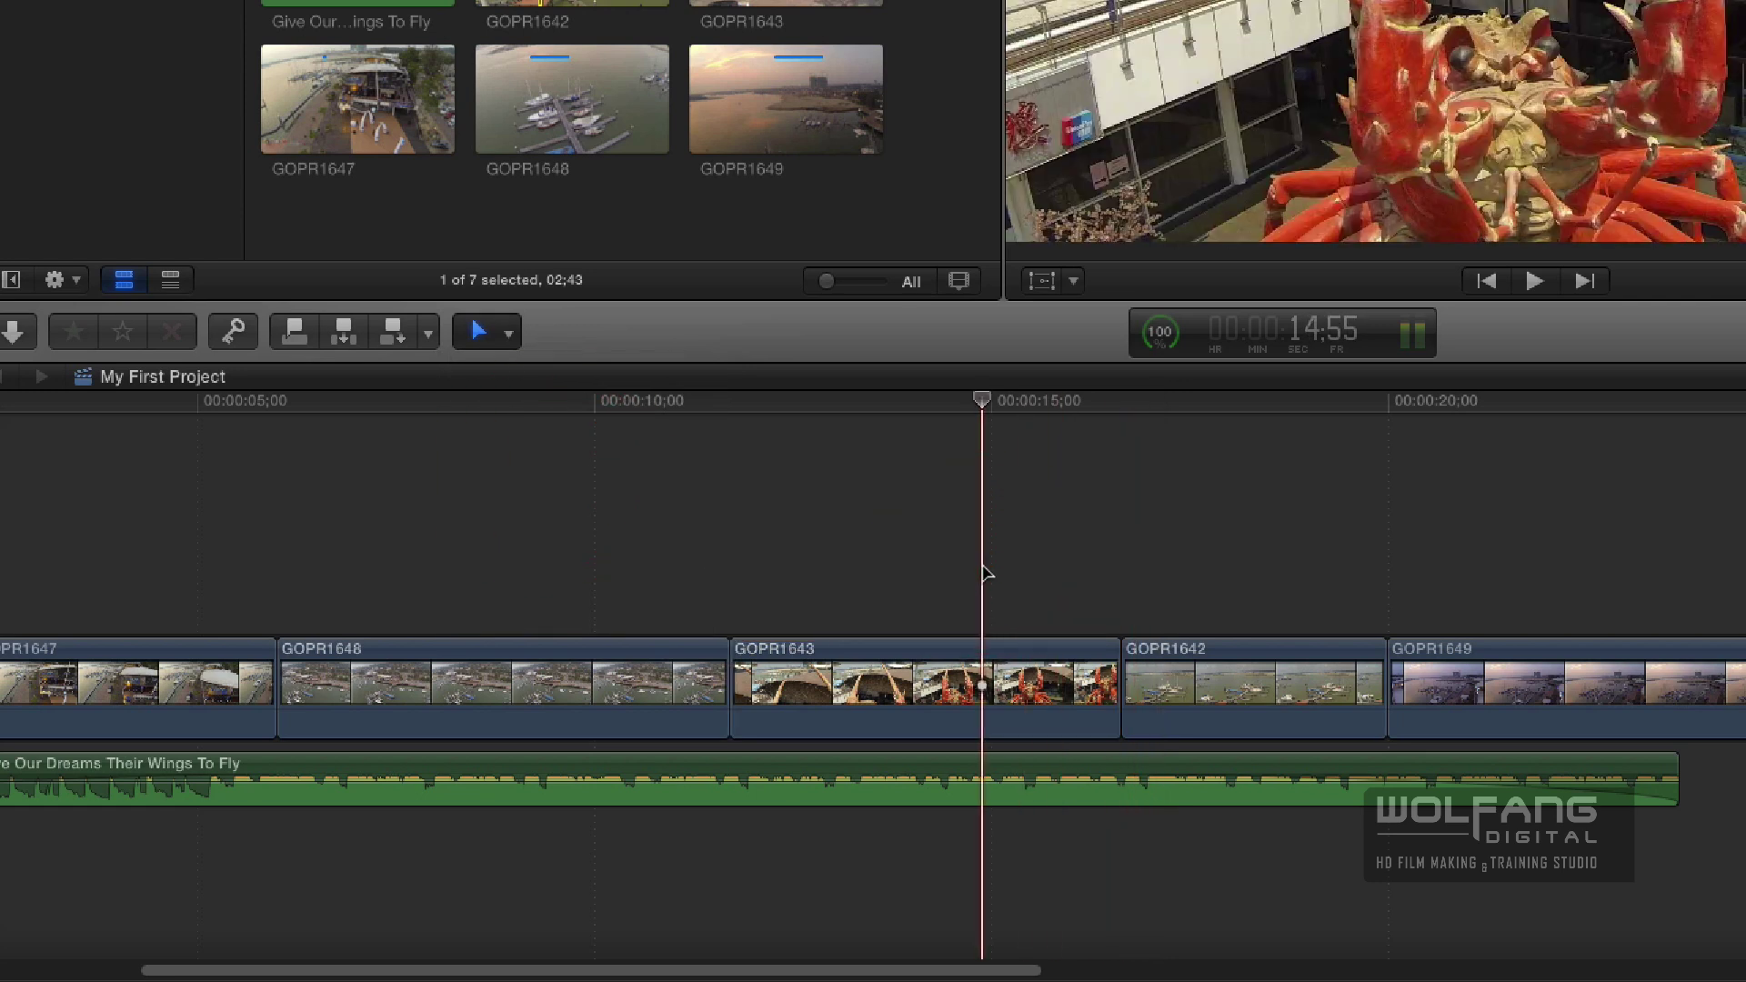
left_click(903, 677)
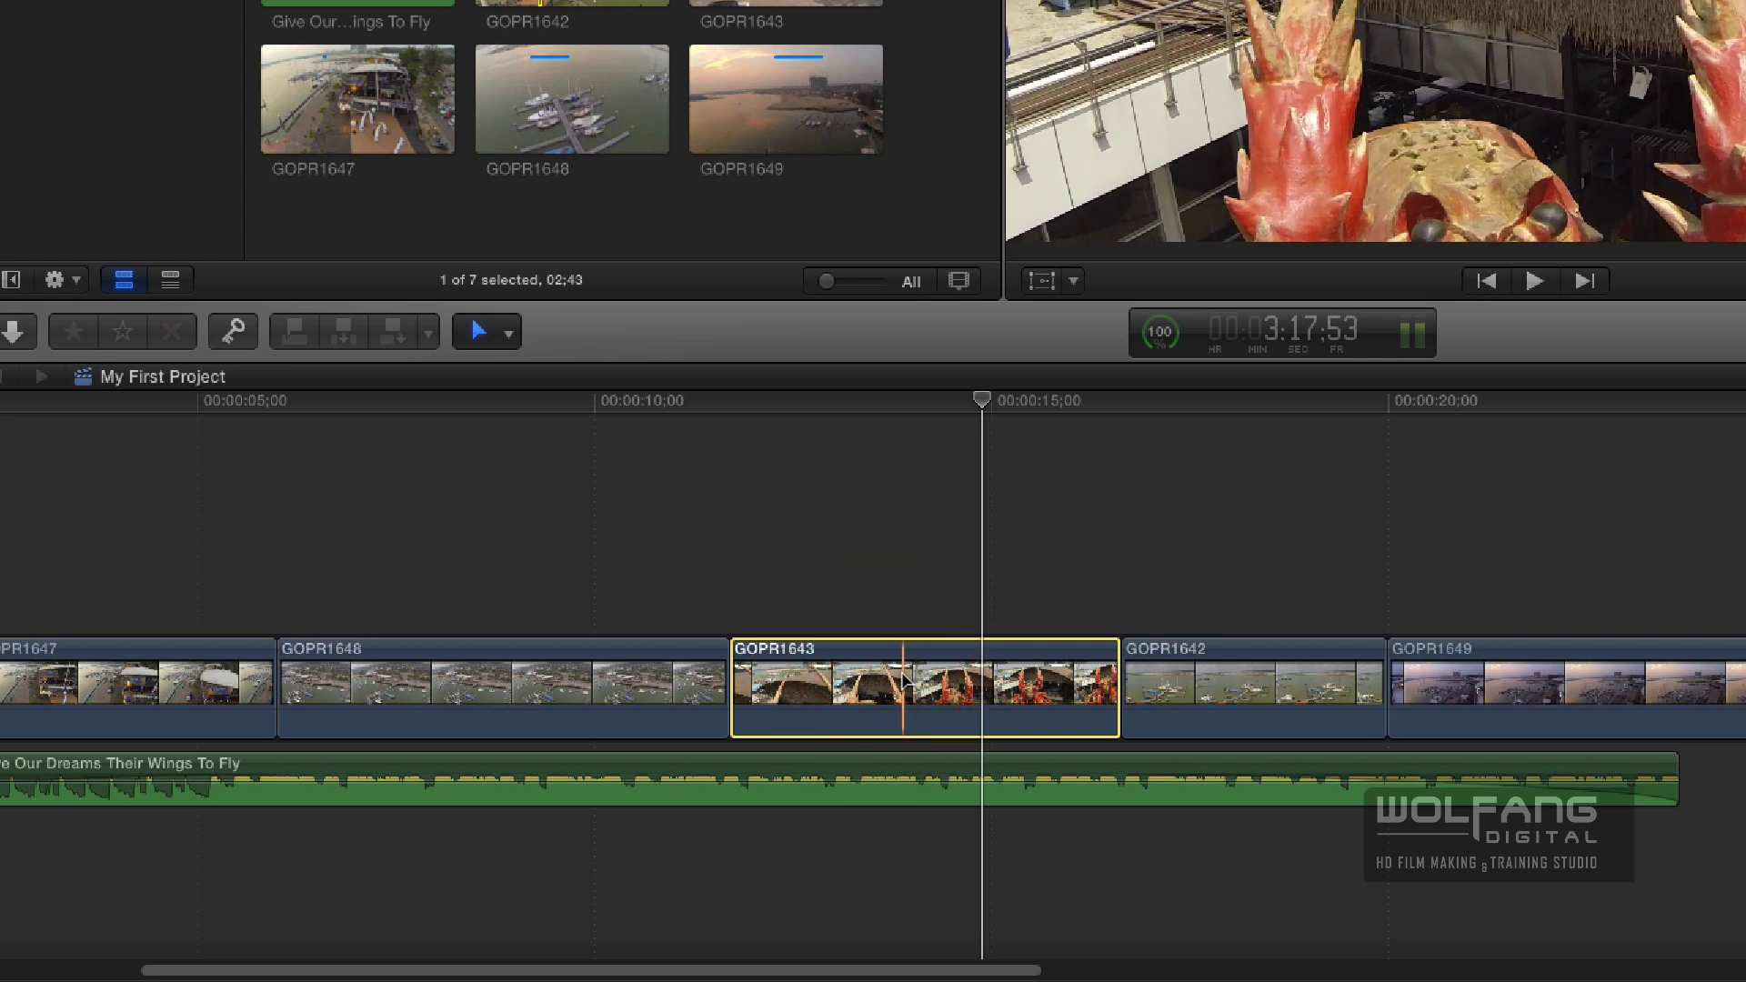
key("p")
left_click_drag(905, 680, 769, 678)
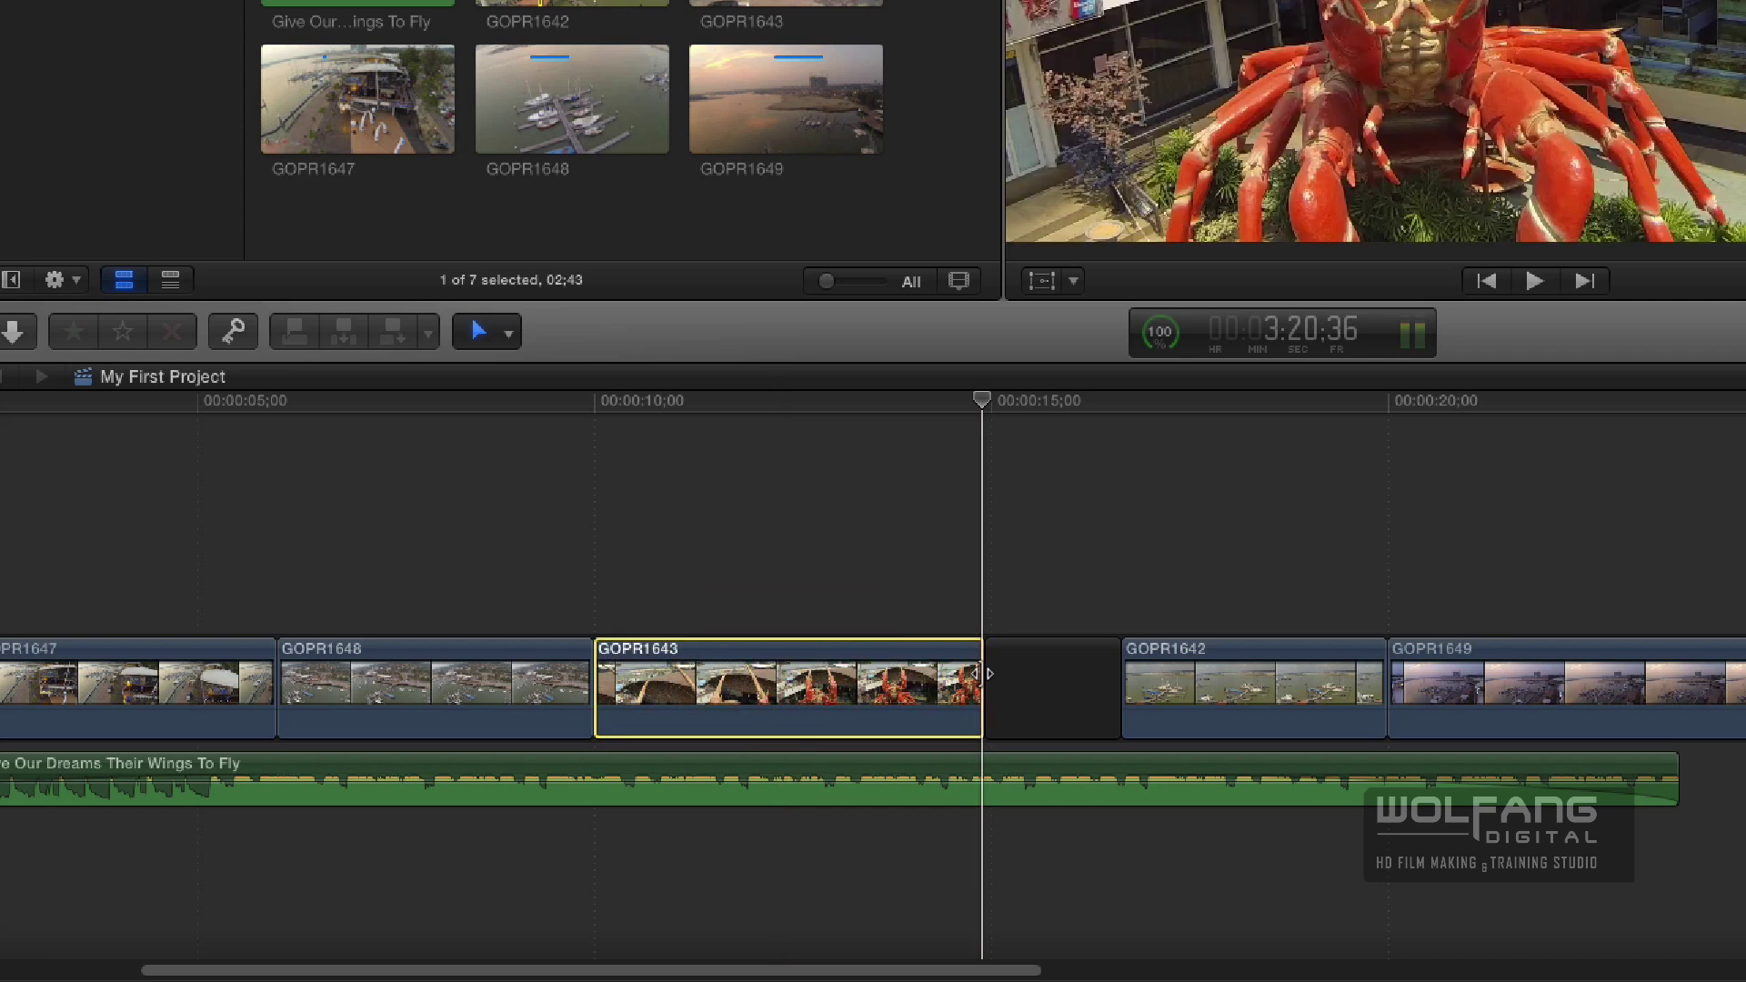
left_click(902, 891)
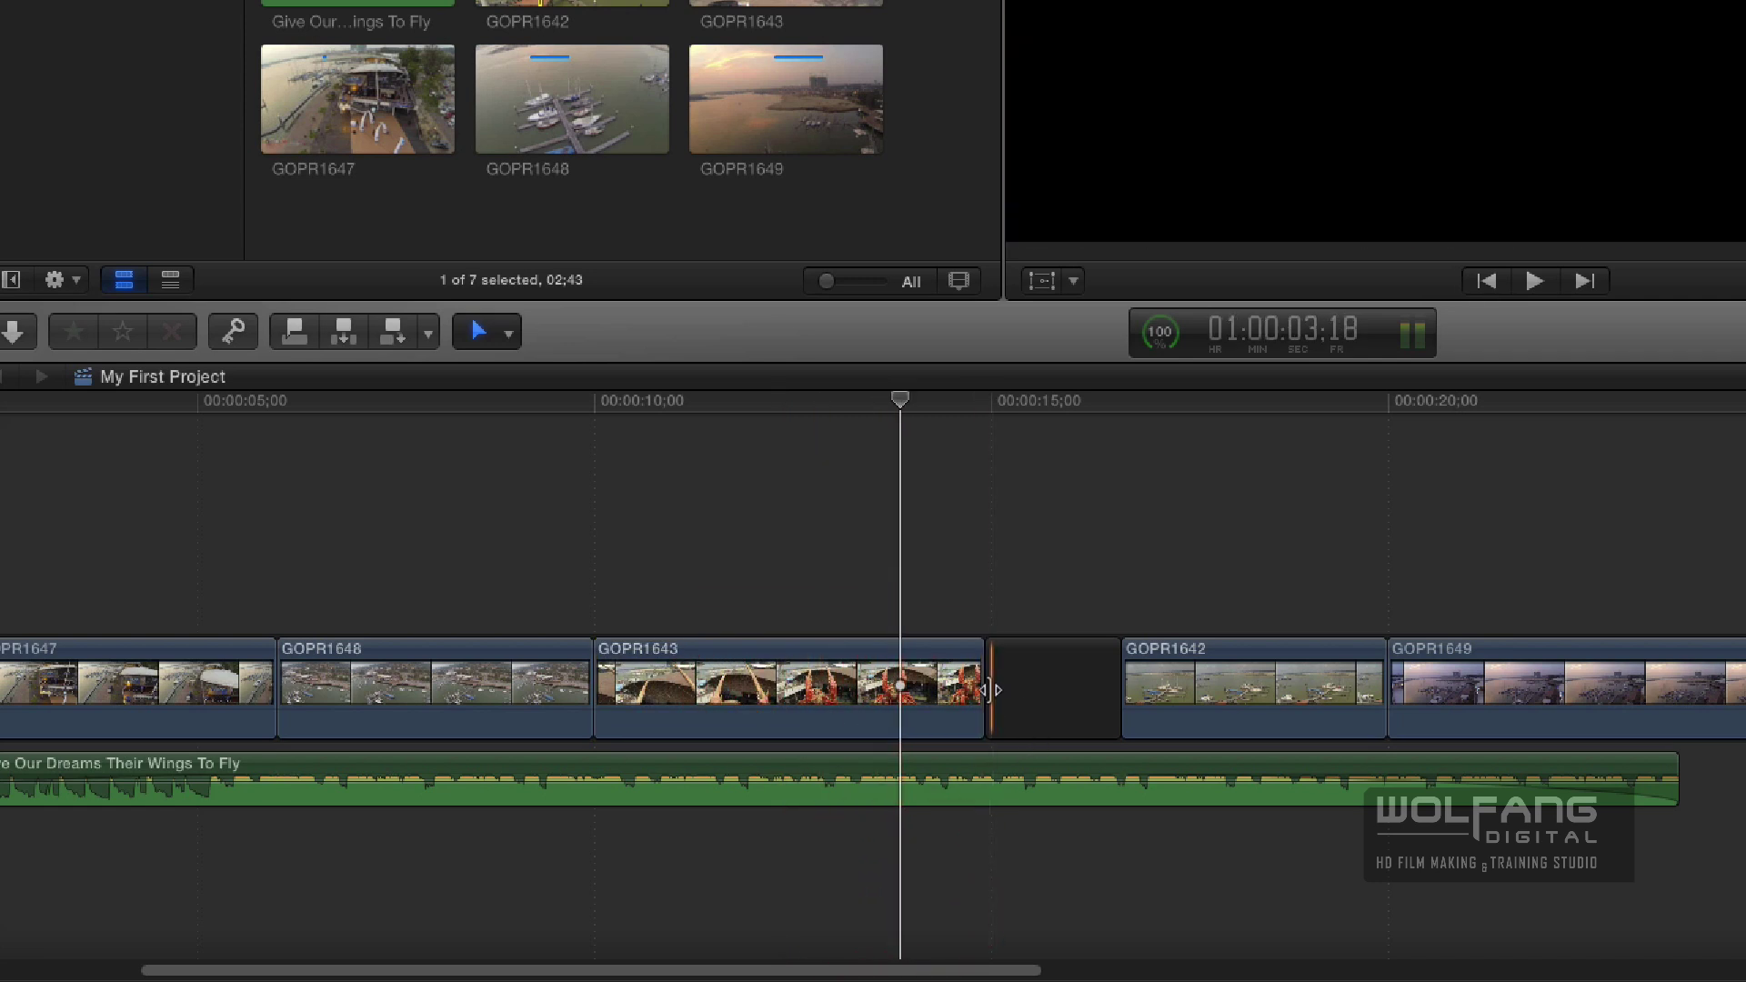
Try extending the end of clip GOPR1643 manually into the gap to 15:59, and undo the change.
left_click_drag(988, 686, 1069, 676)
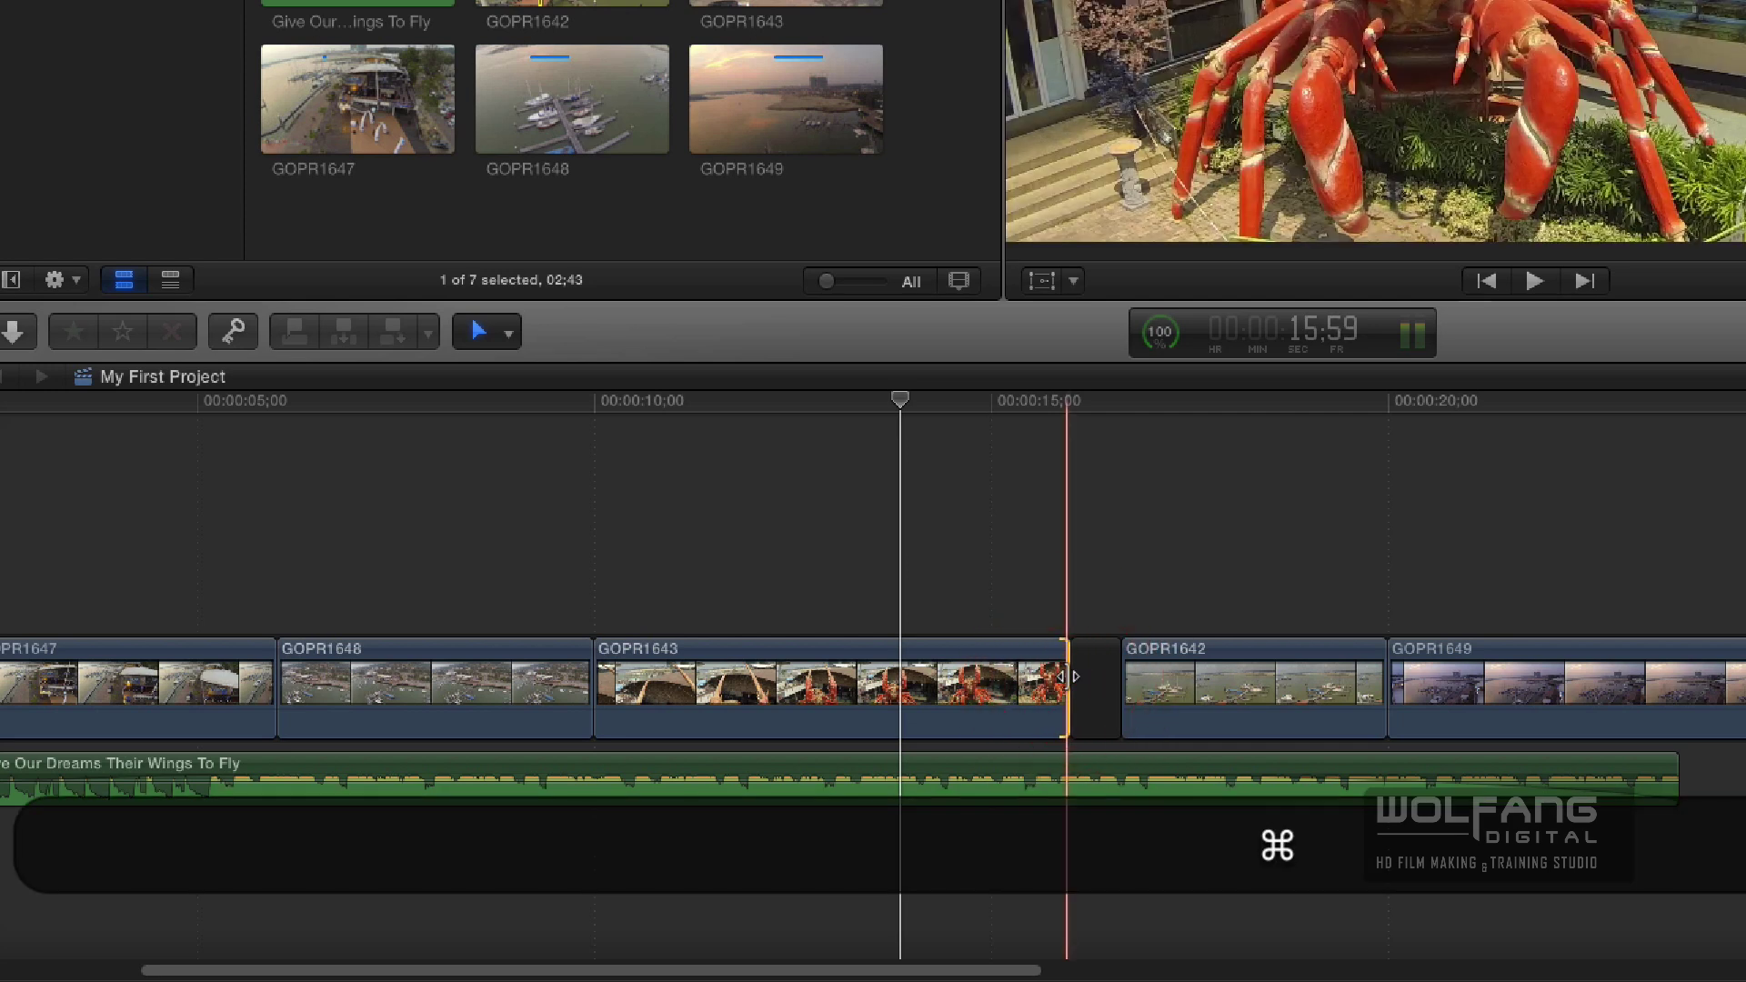
key("ctrl+z")
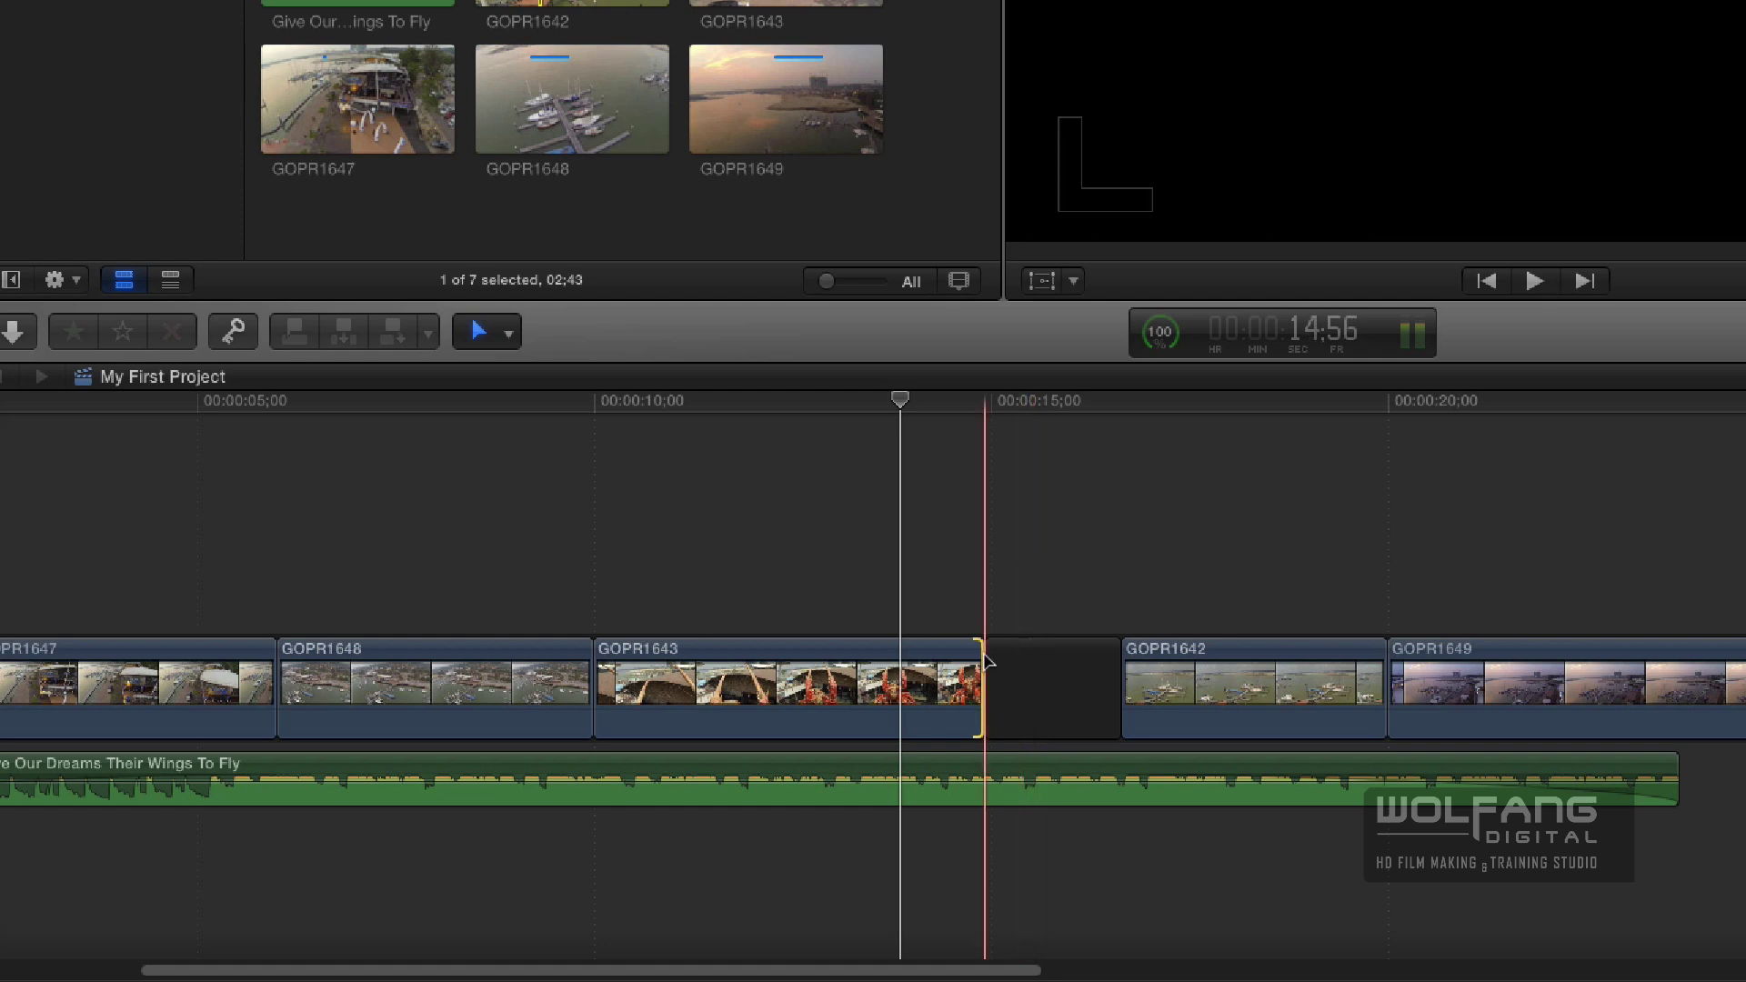
Select the end of clip GOPR1643, play the music across the gap, try extending the clip to a skimmer position there, and undo it.
left_click_drag(976, 673, 983, 678)
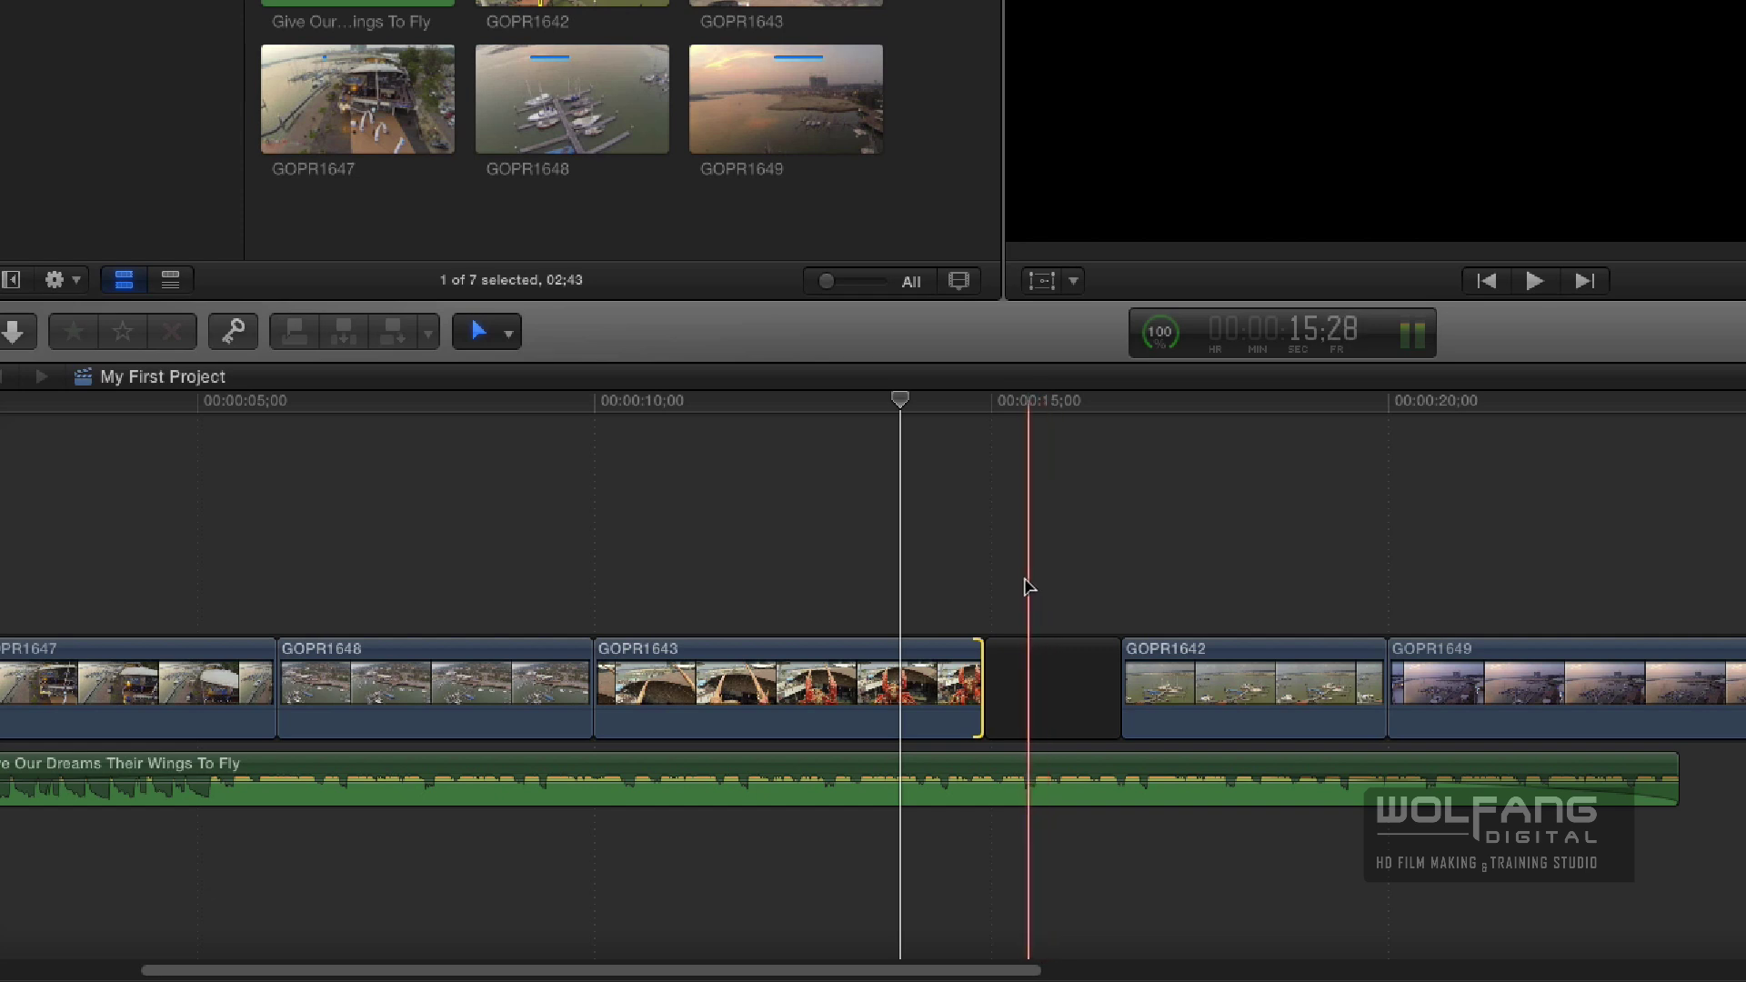
key("space")
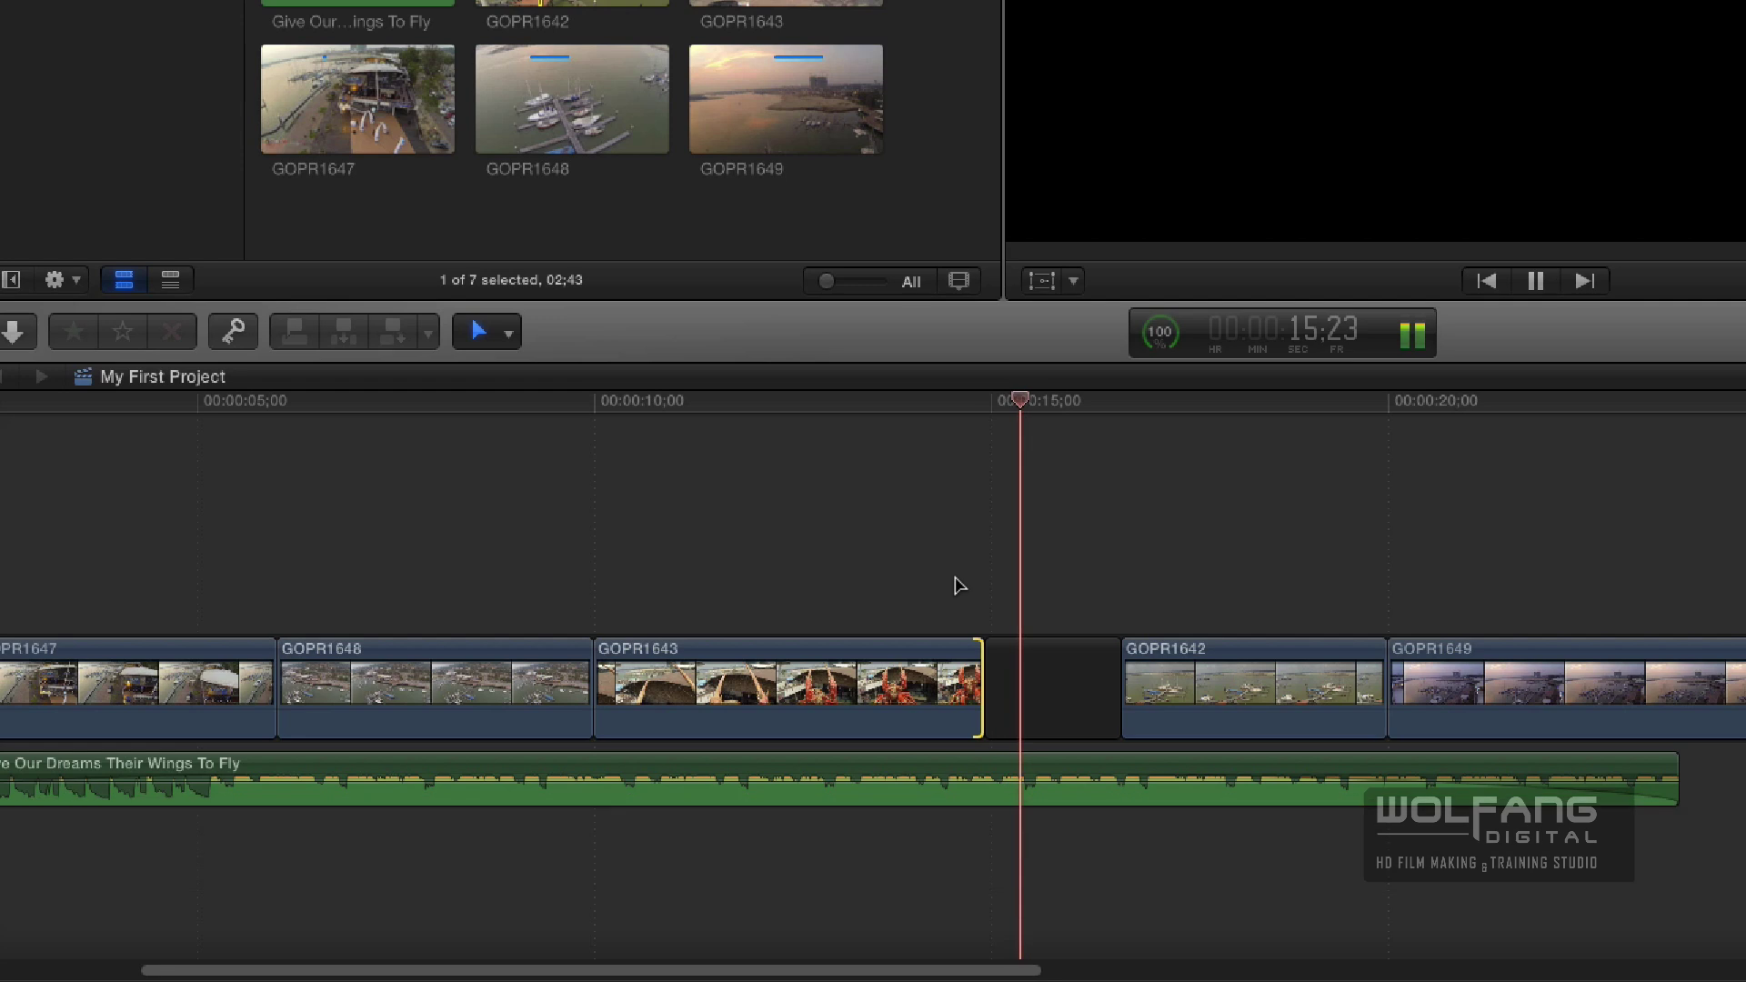
key("space")
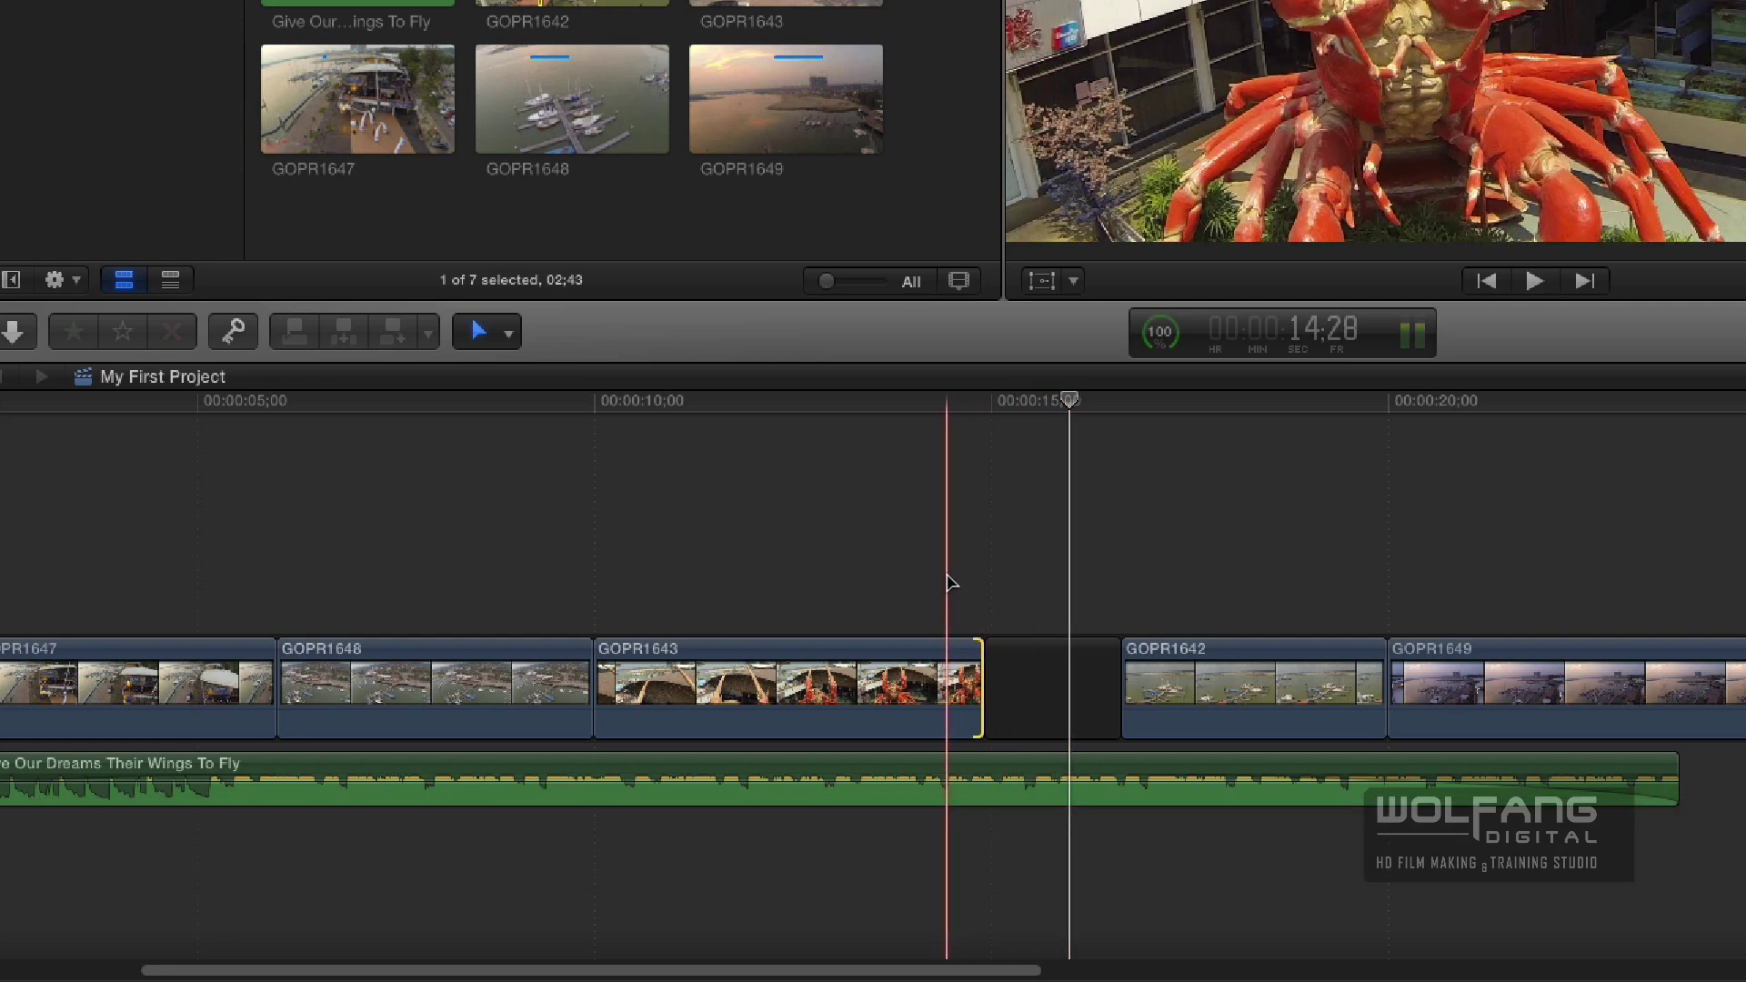
key("space")
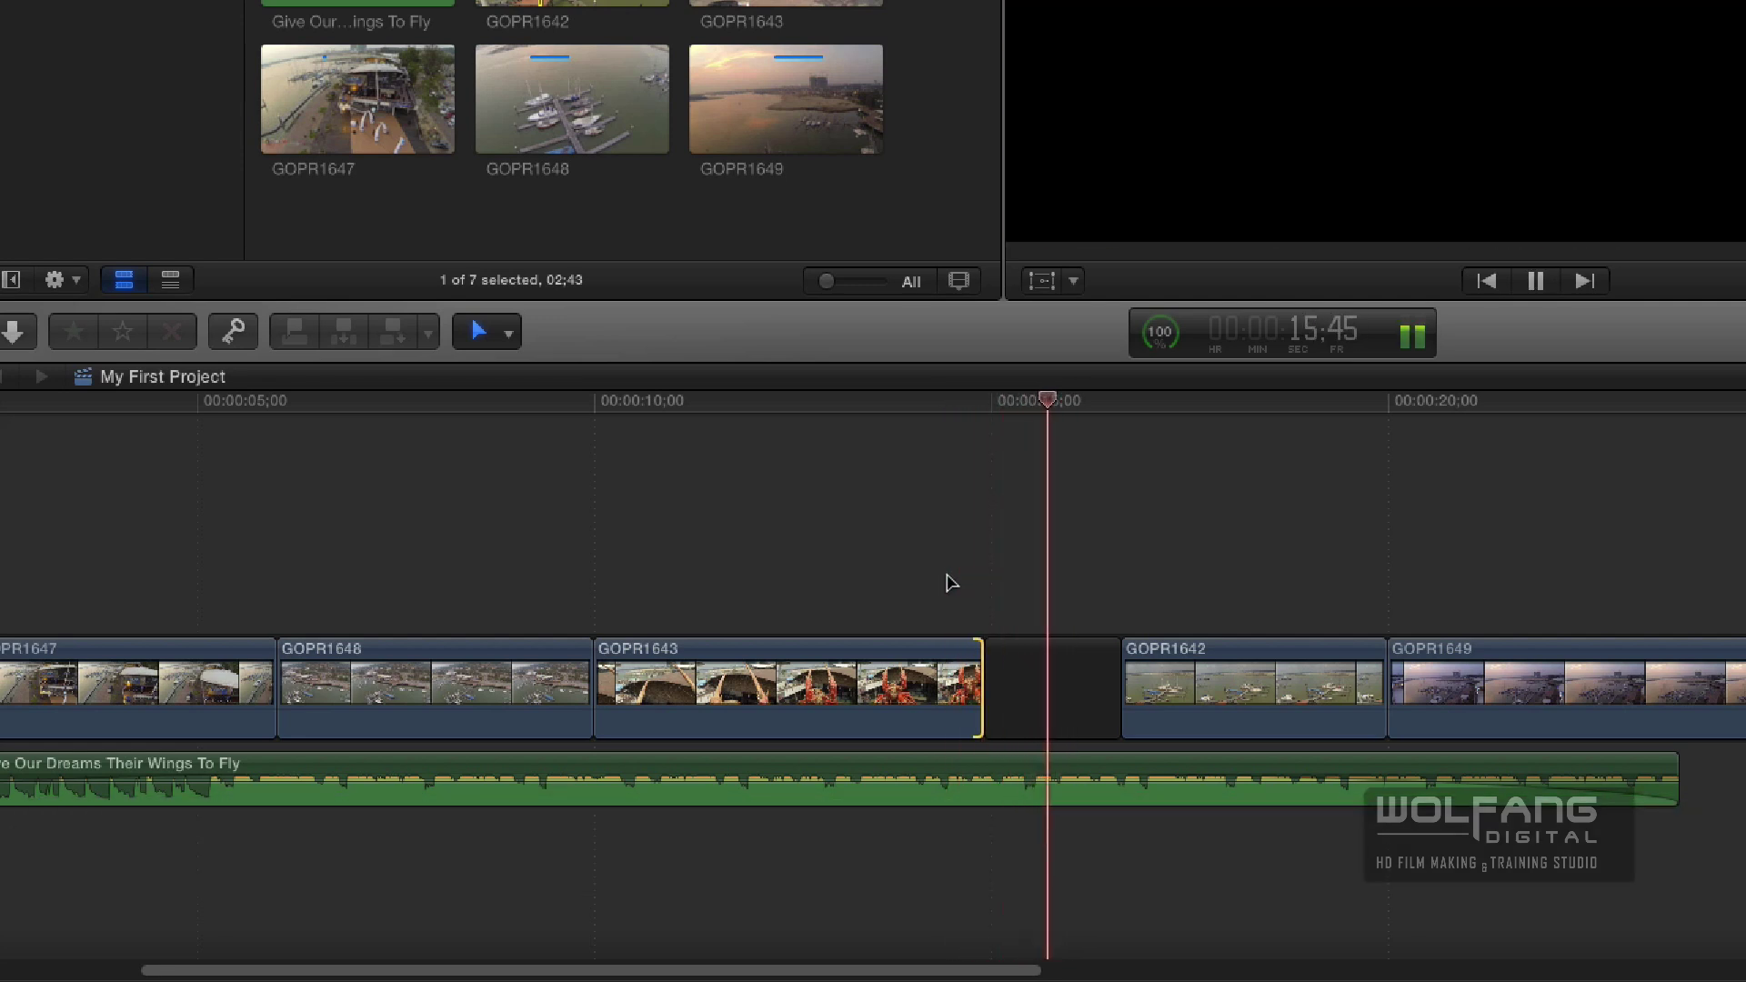
key("space")
key("comma")
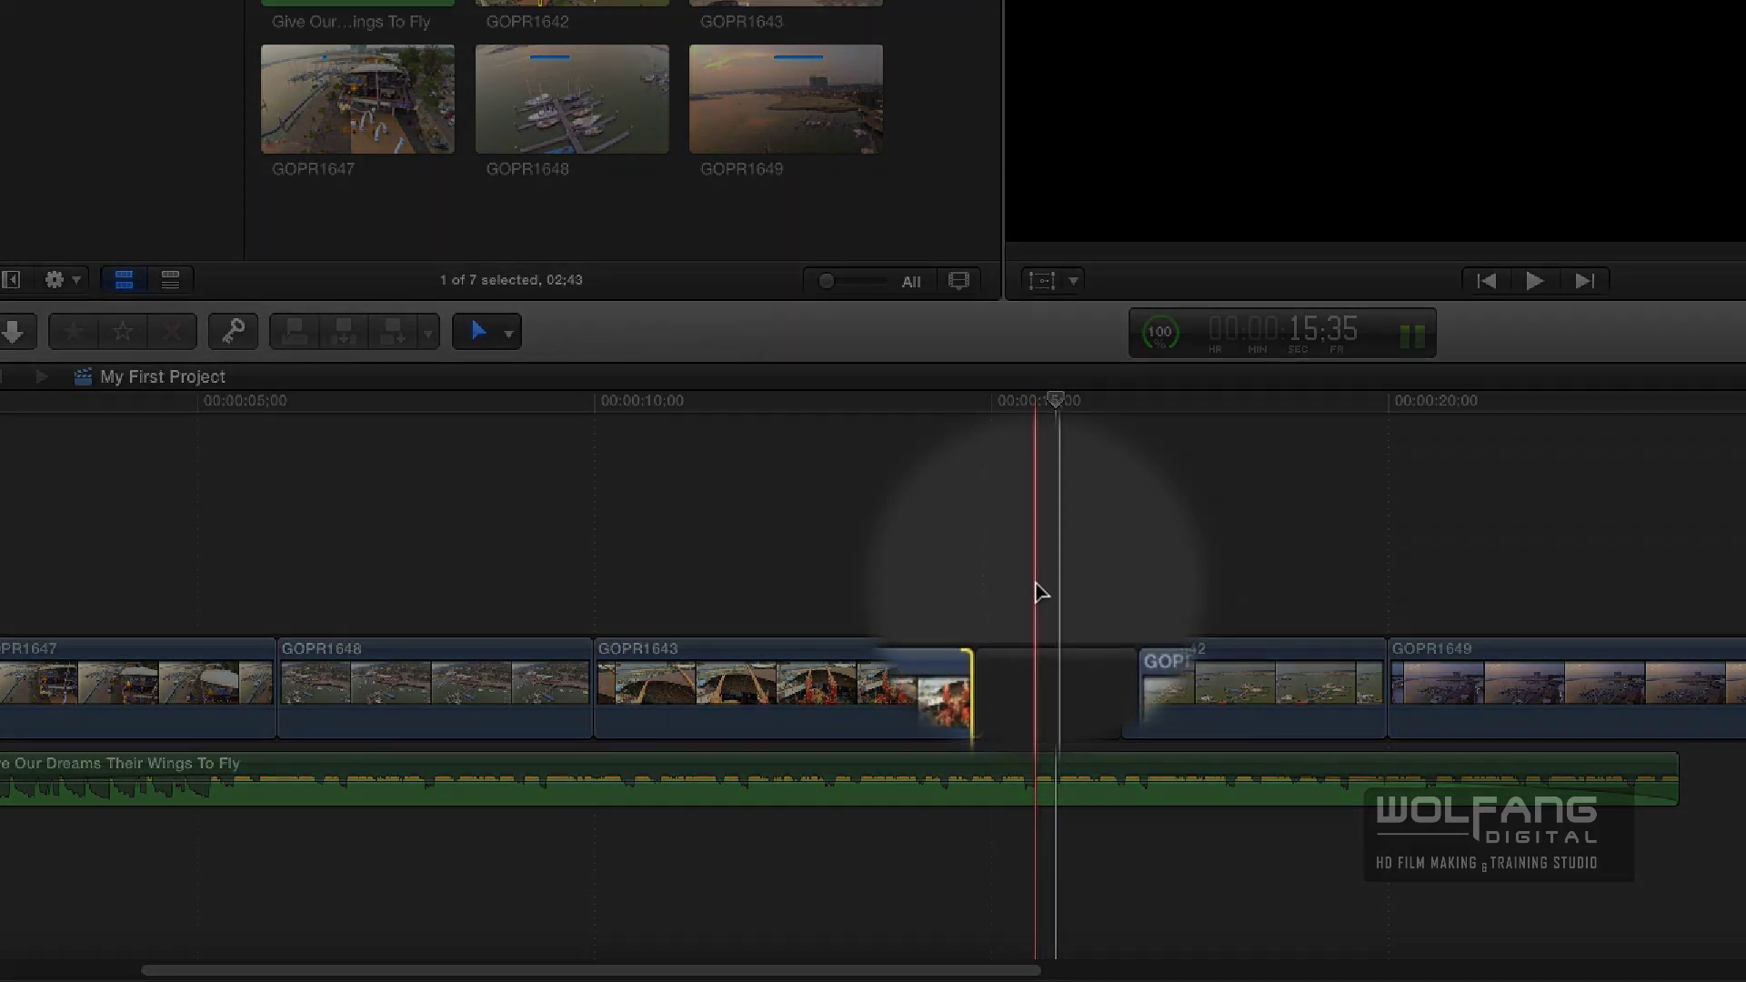
key("shift")
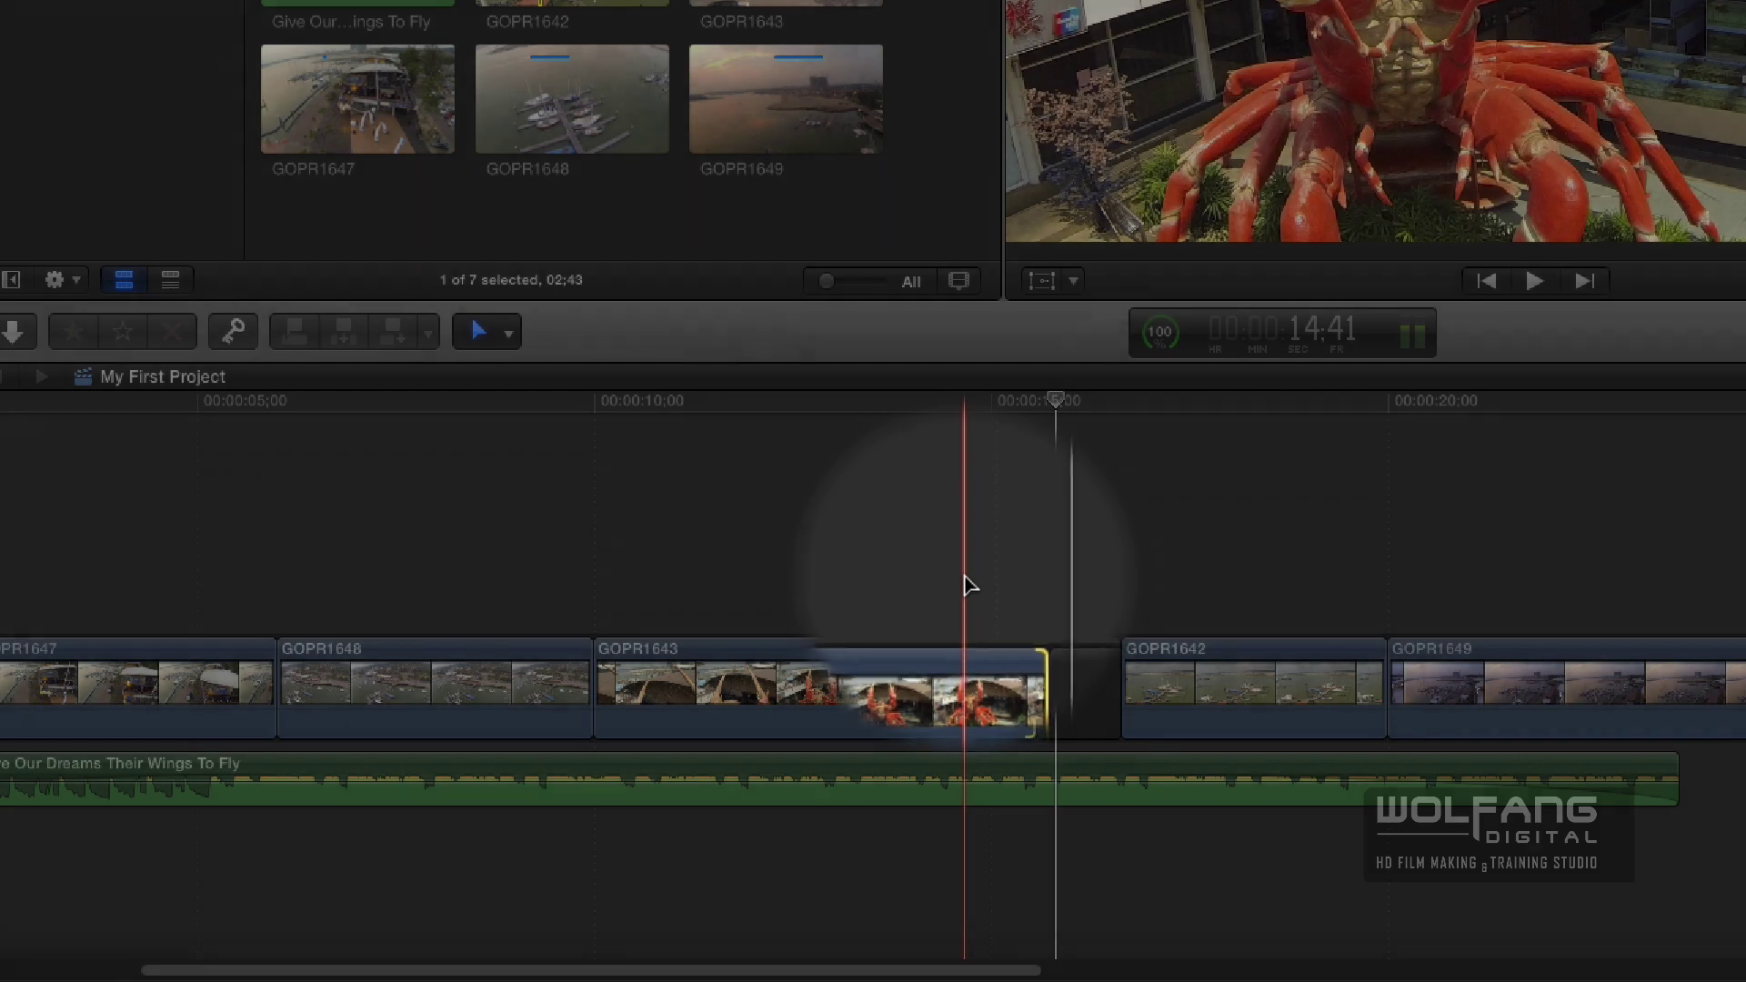
key("super+z")
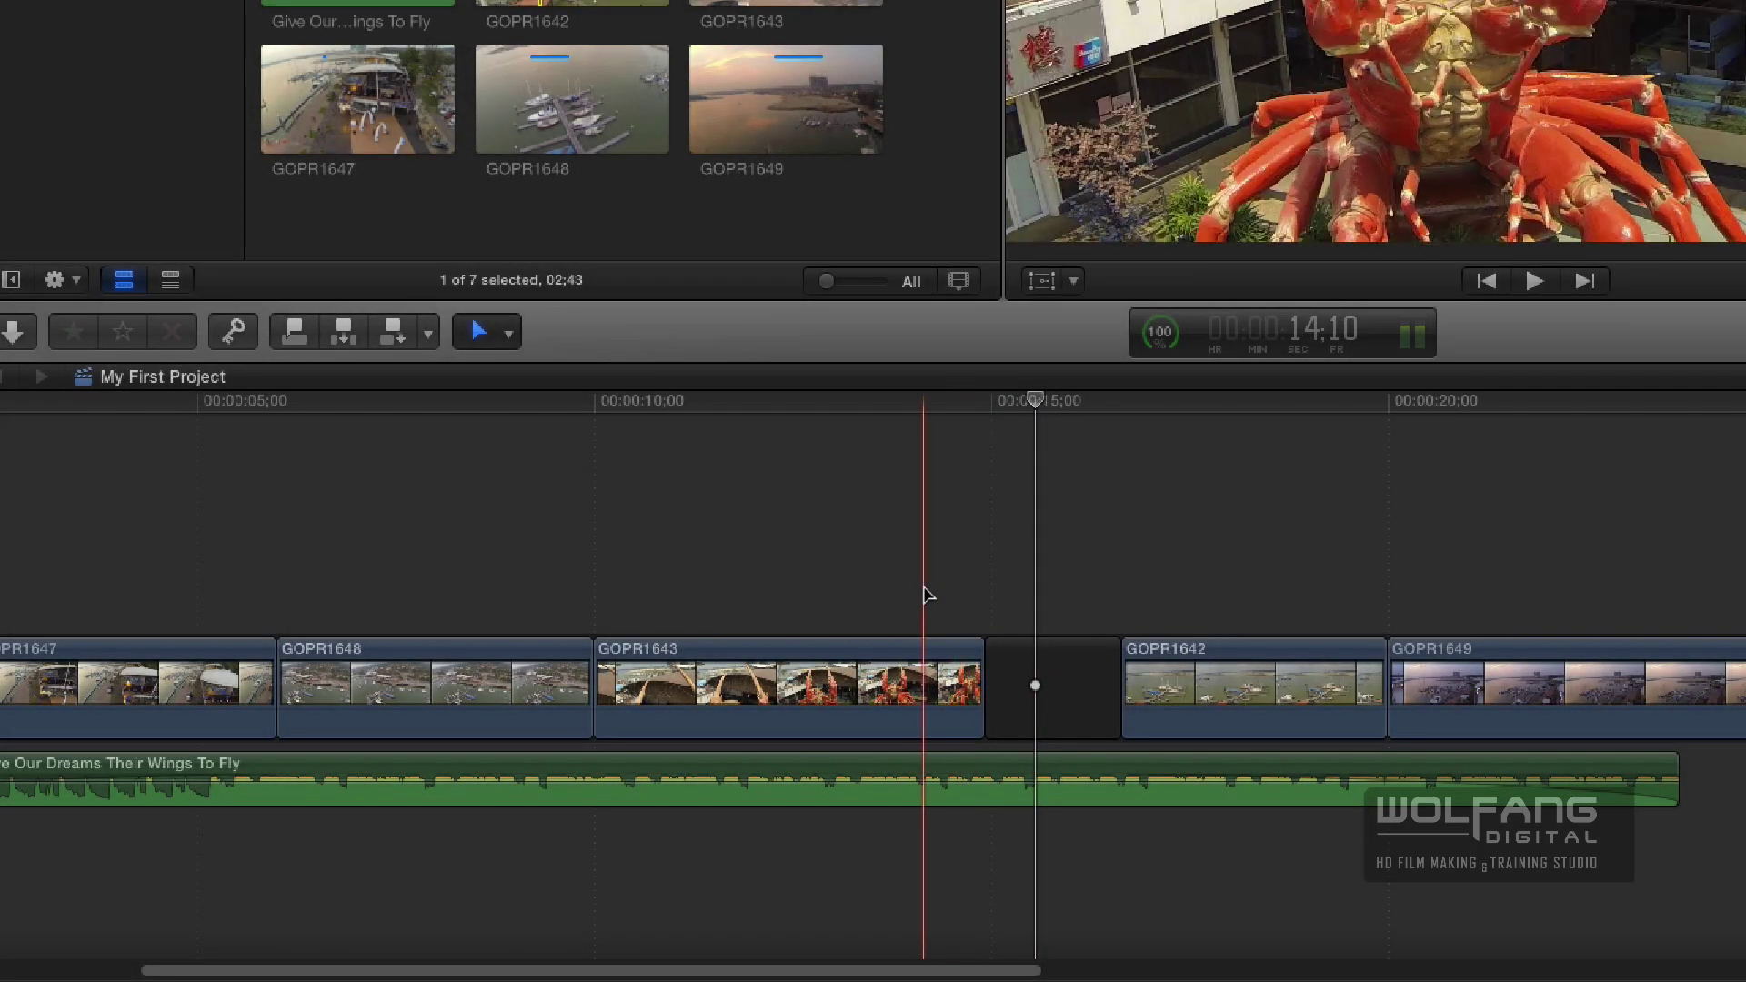
Replay the music over the gap, try extending the end of GOPR1643 to the skimmer at 15:36, and undo the edits including the clip's earlier shift.
key("space")
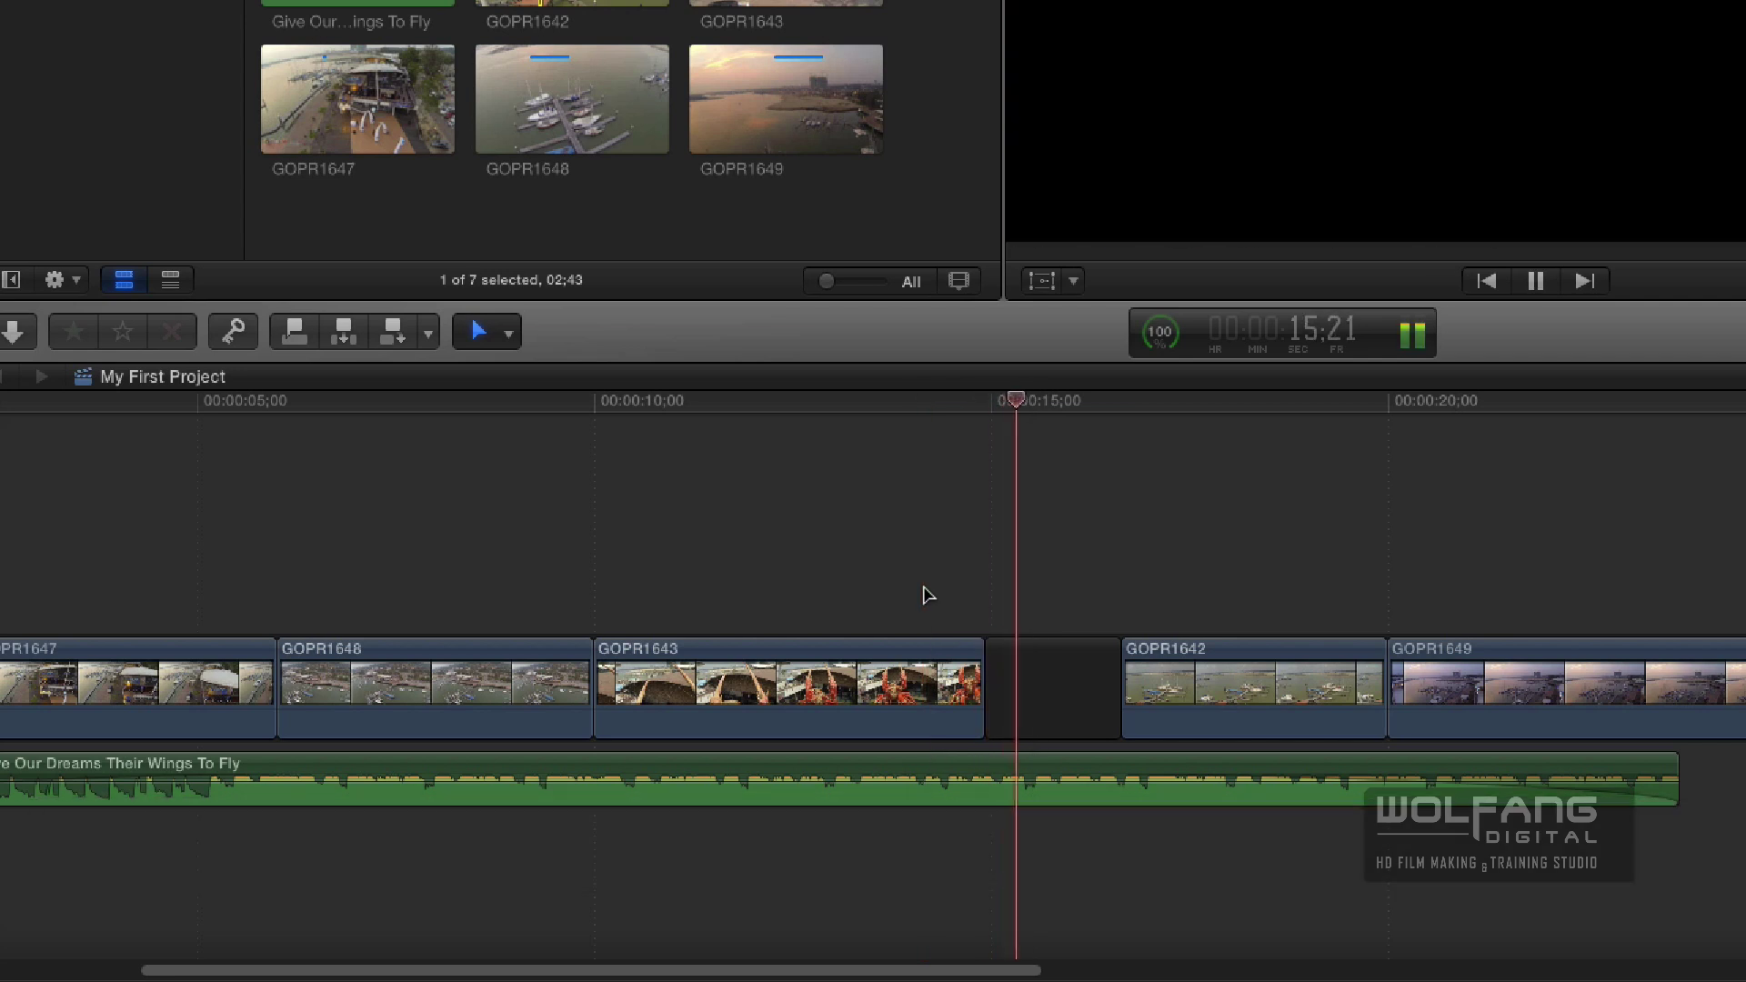
key("space")
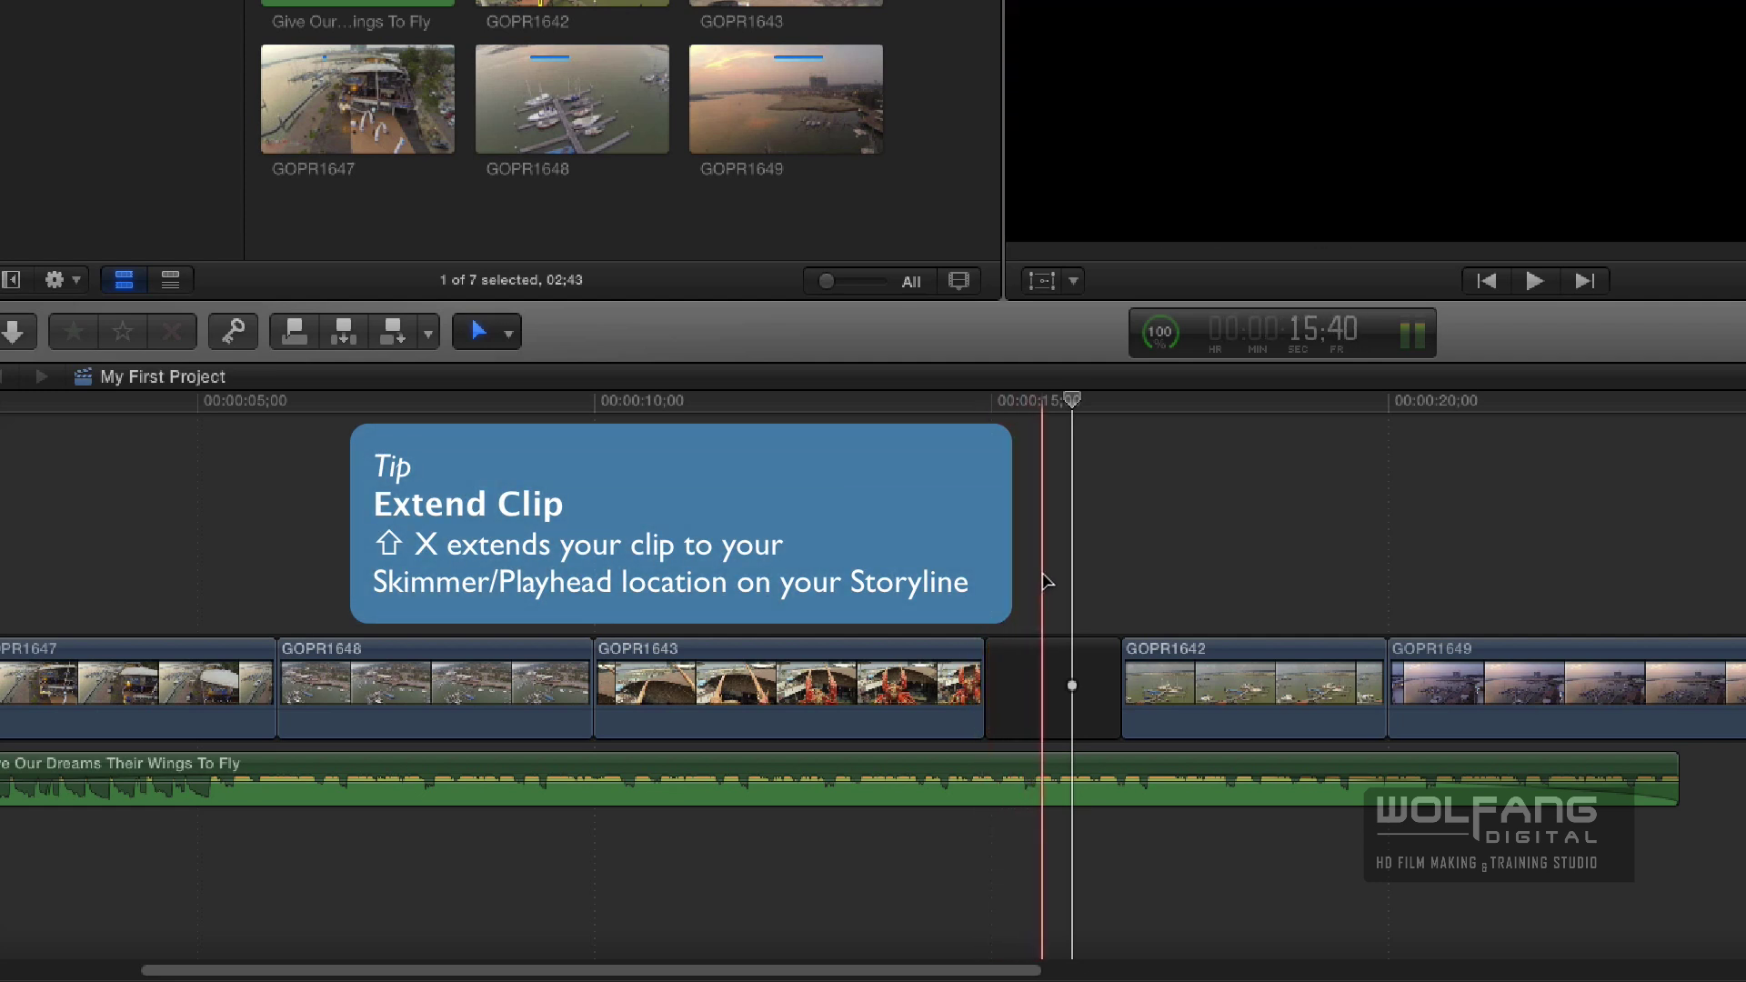
key("space")
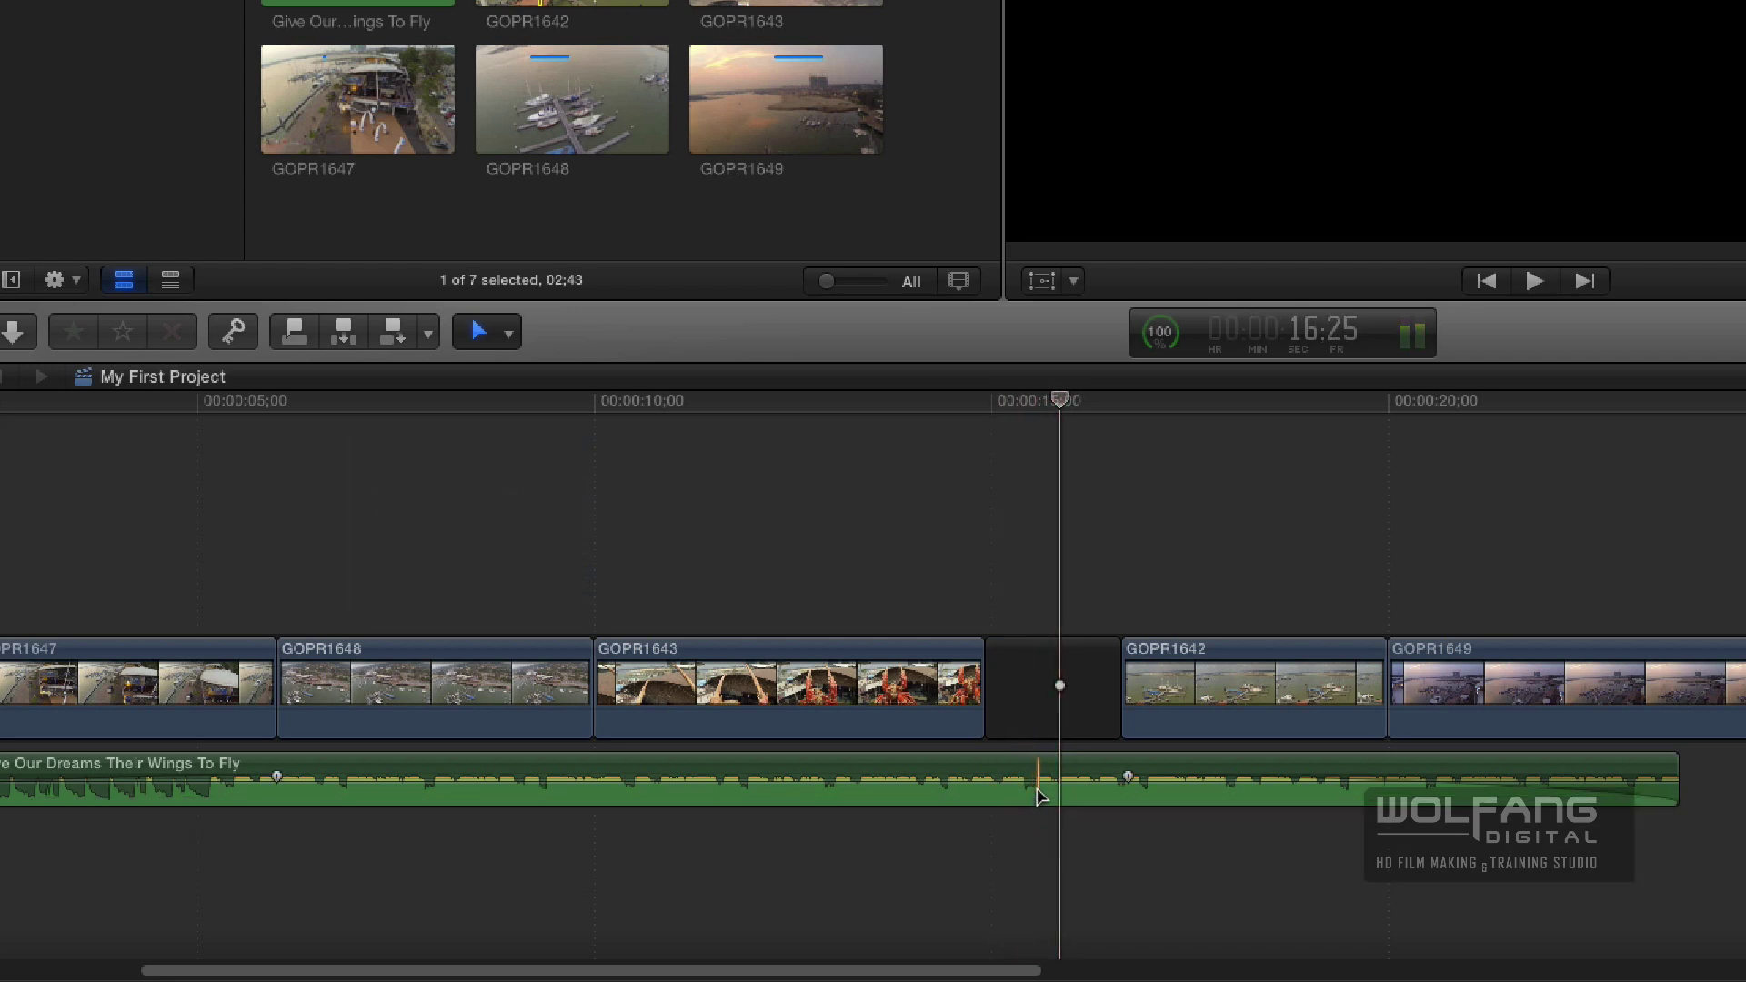
left_click(980, 693)
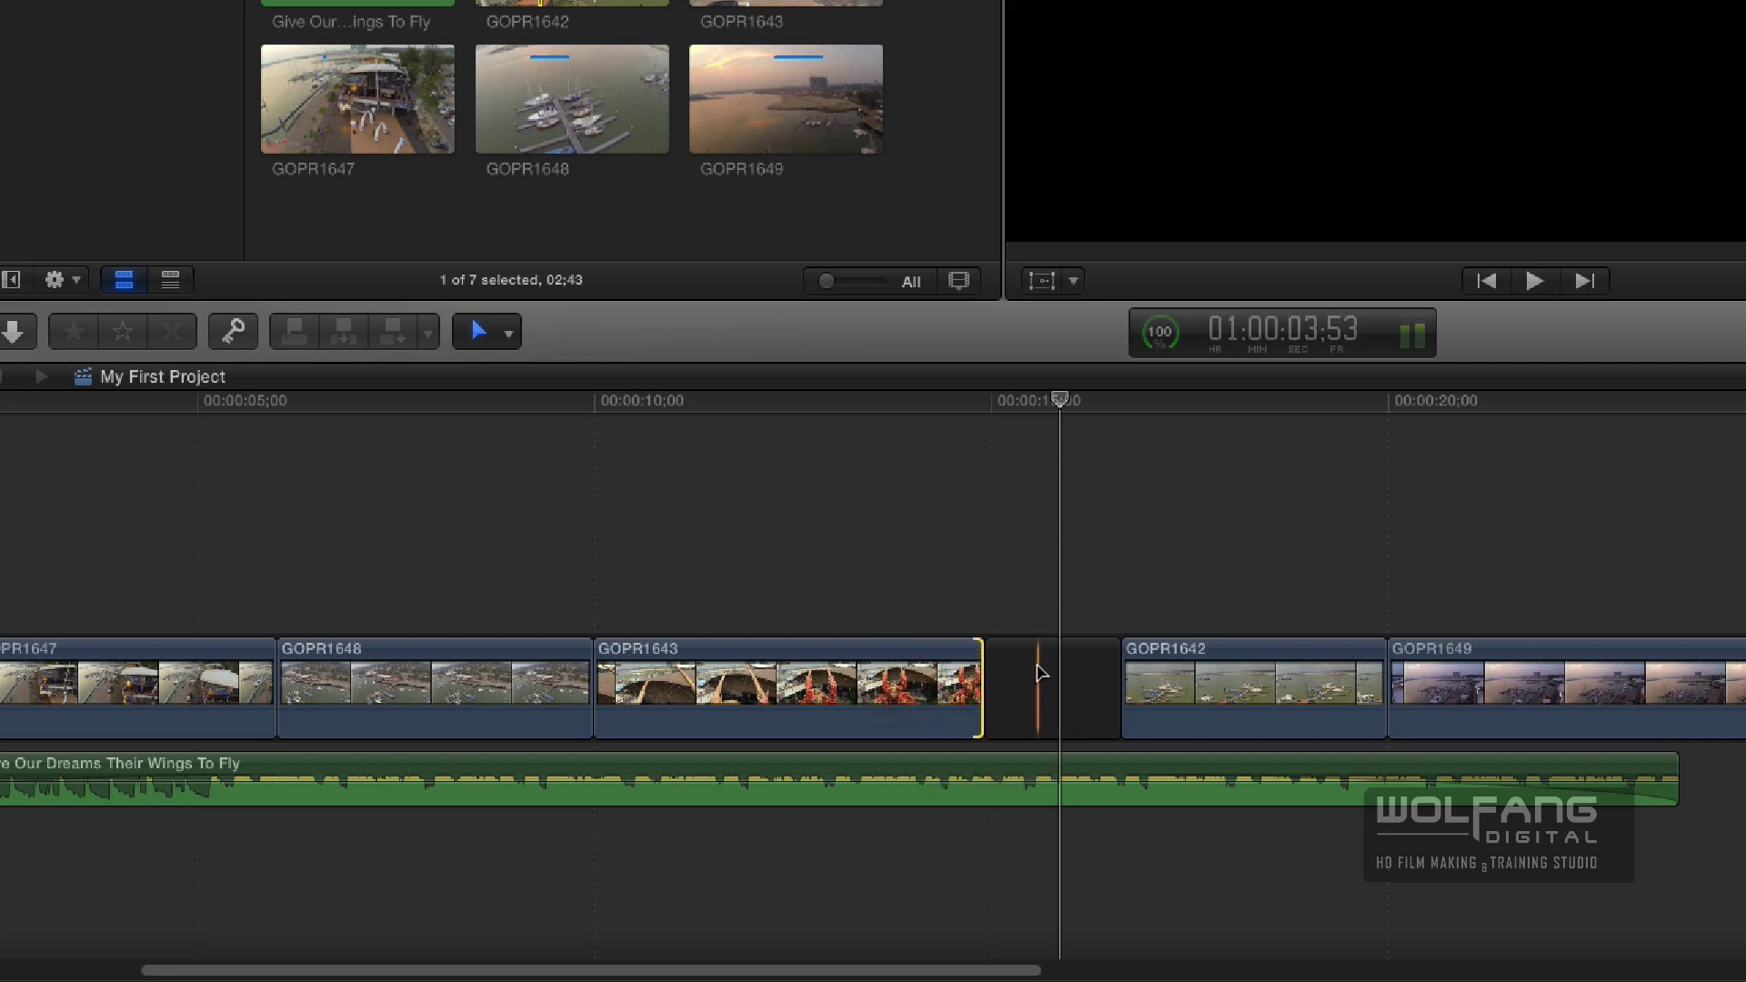
key("shift")
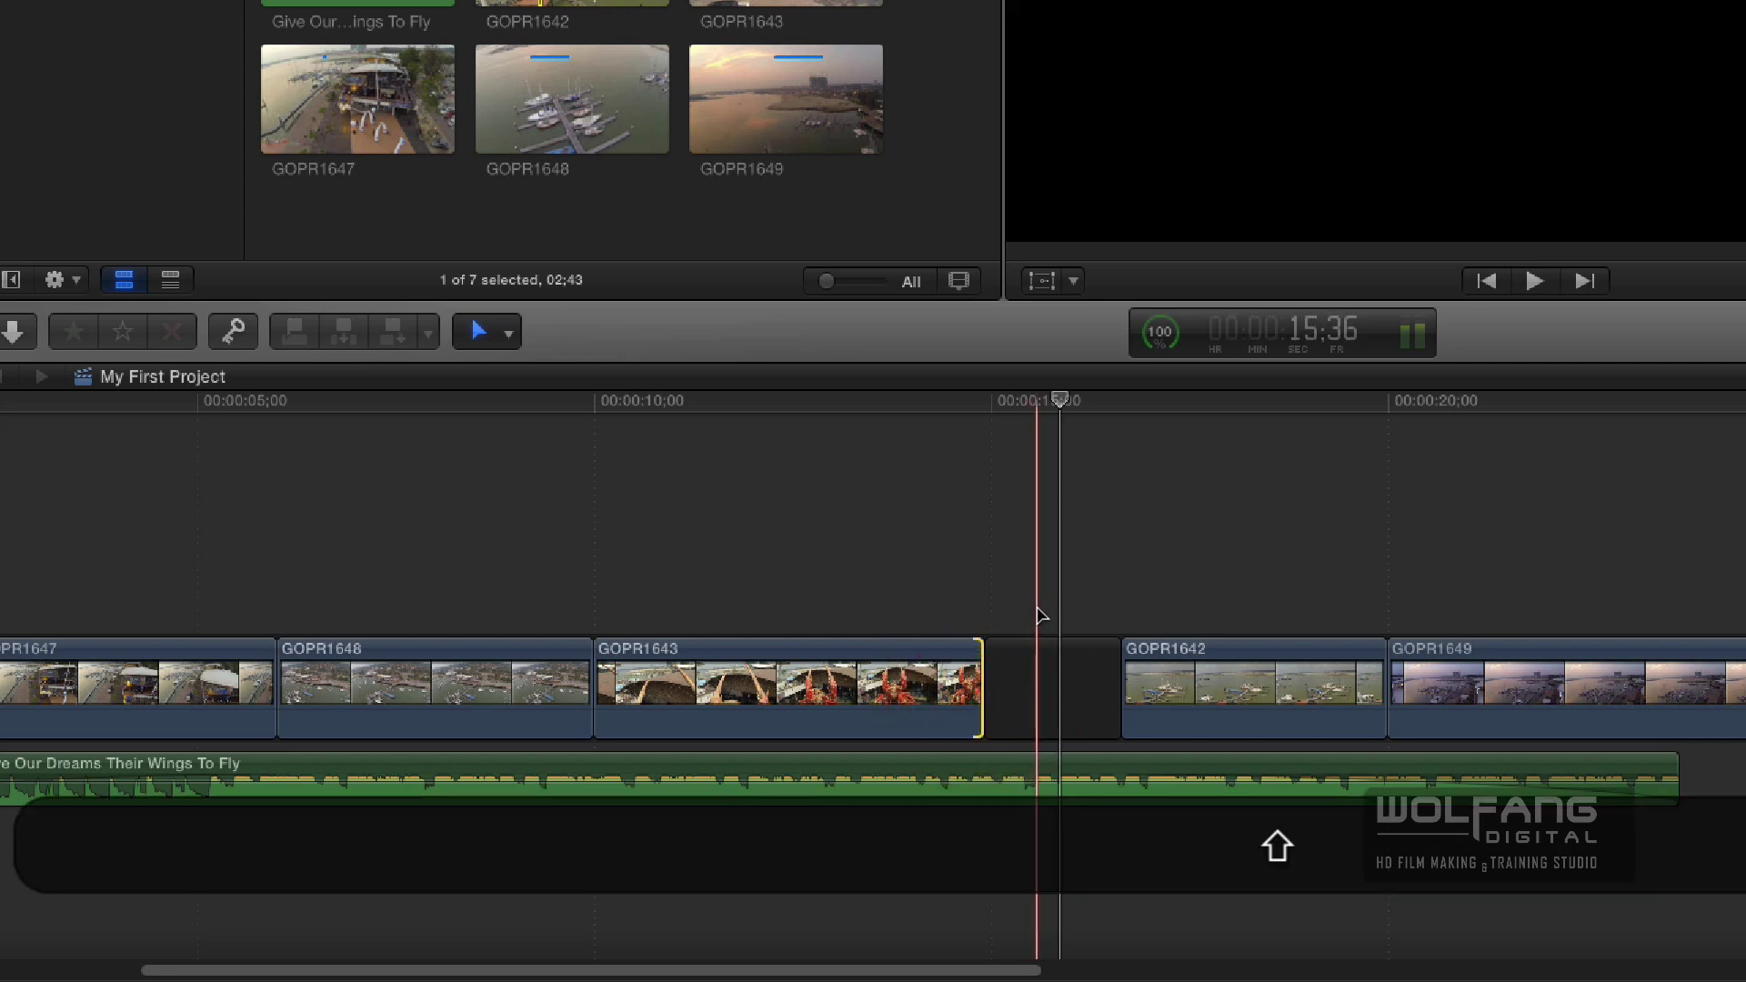
key("shift+x")
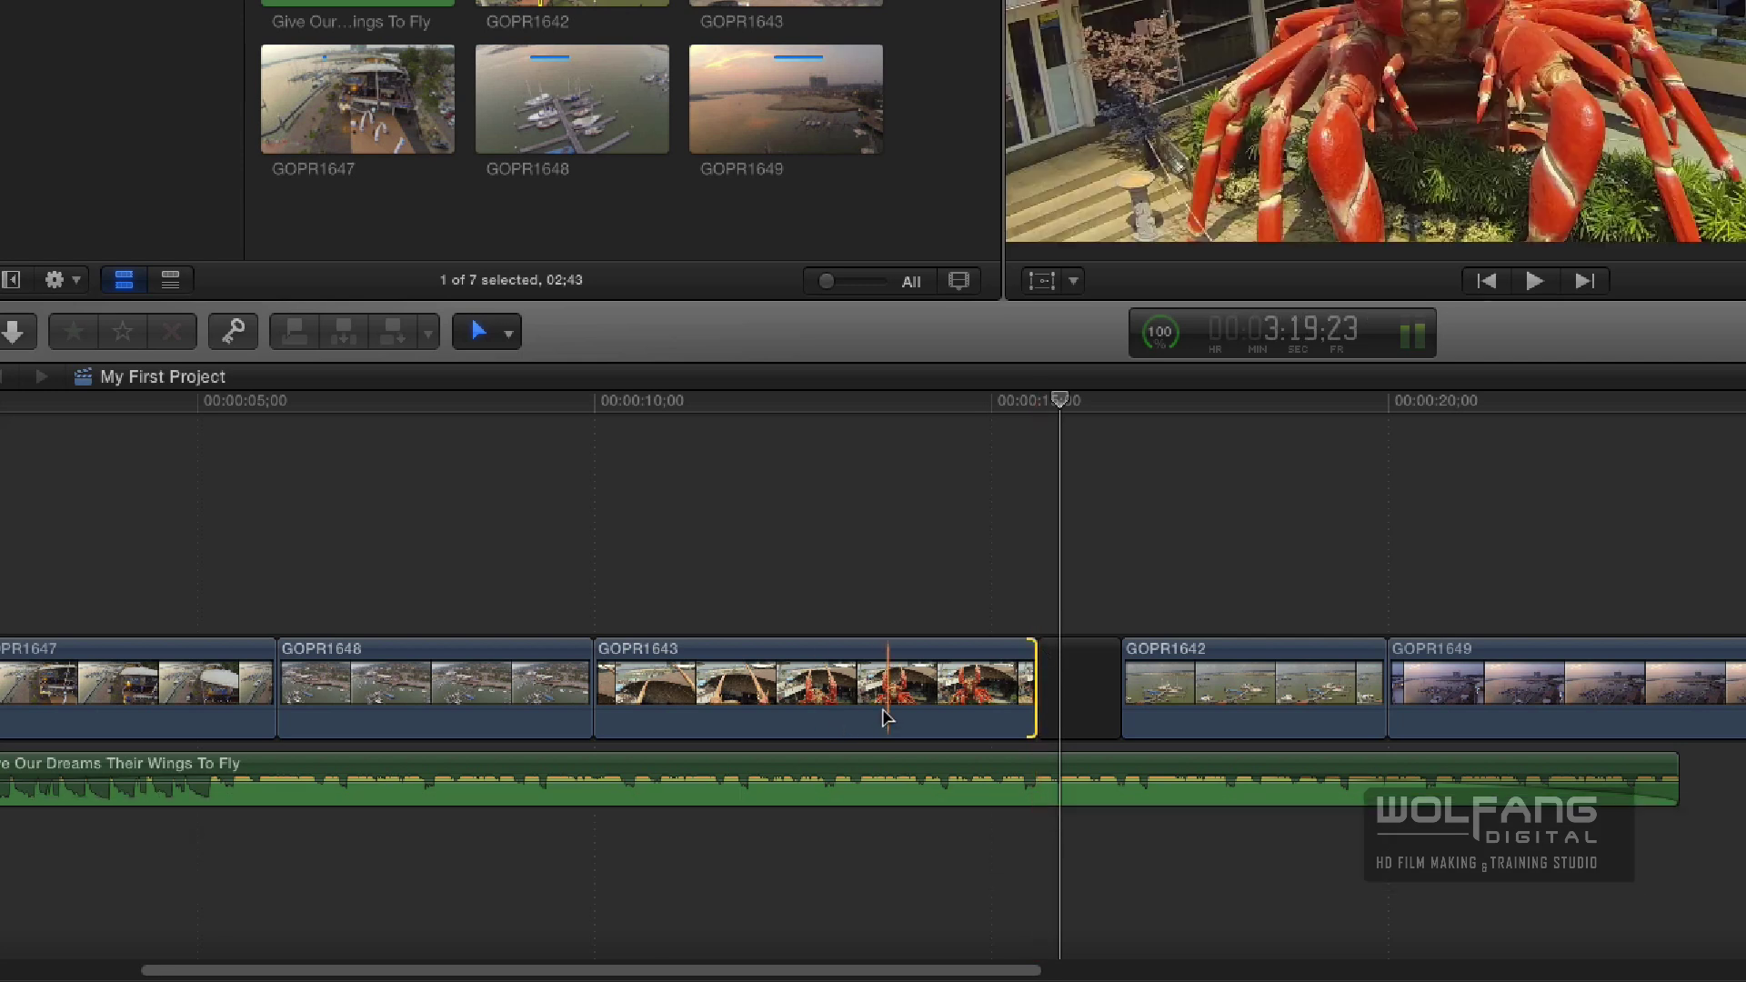
key("super")
key("super+z")
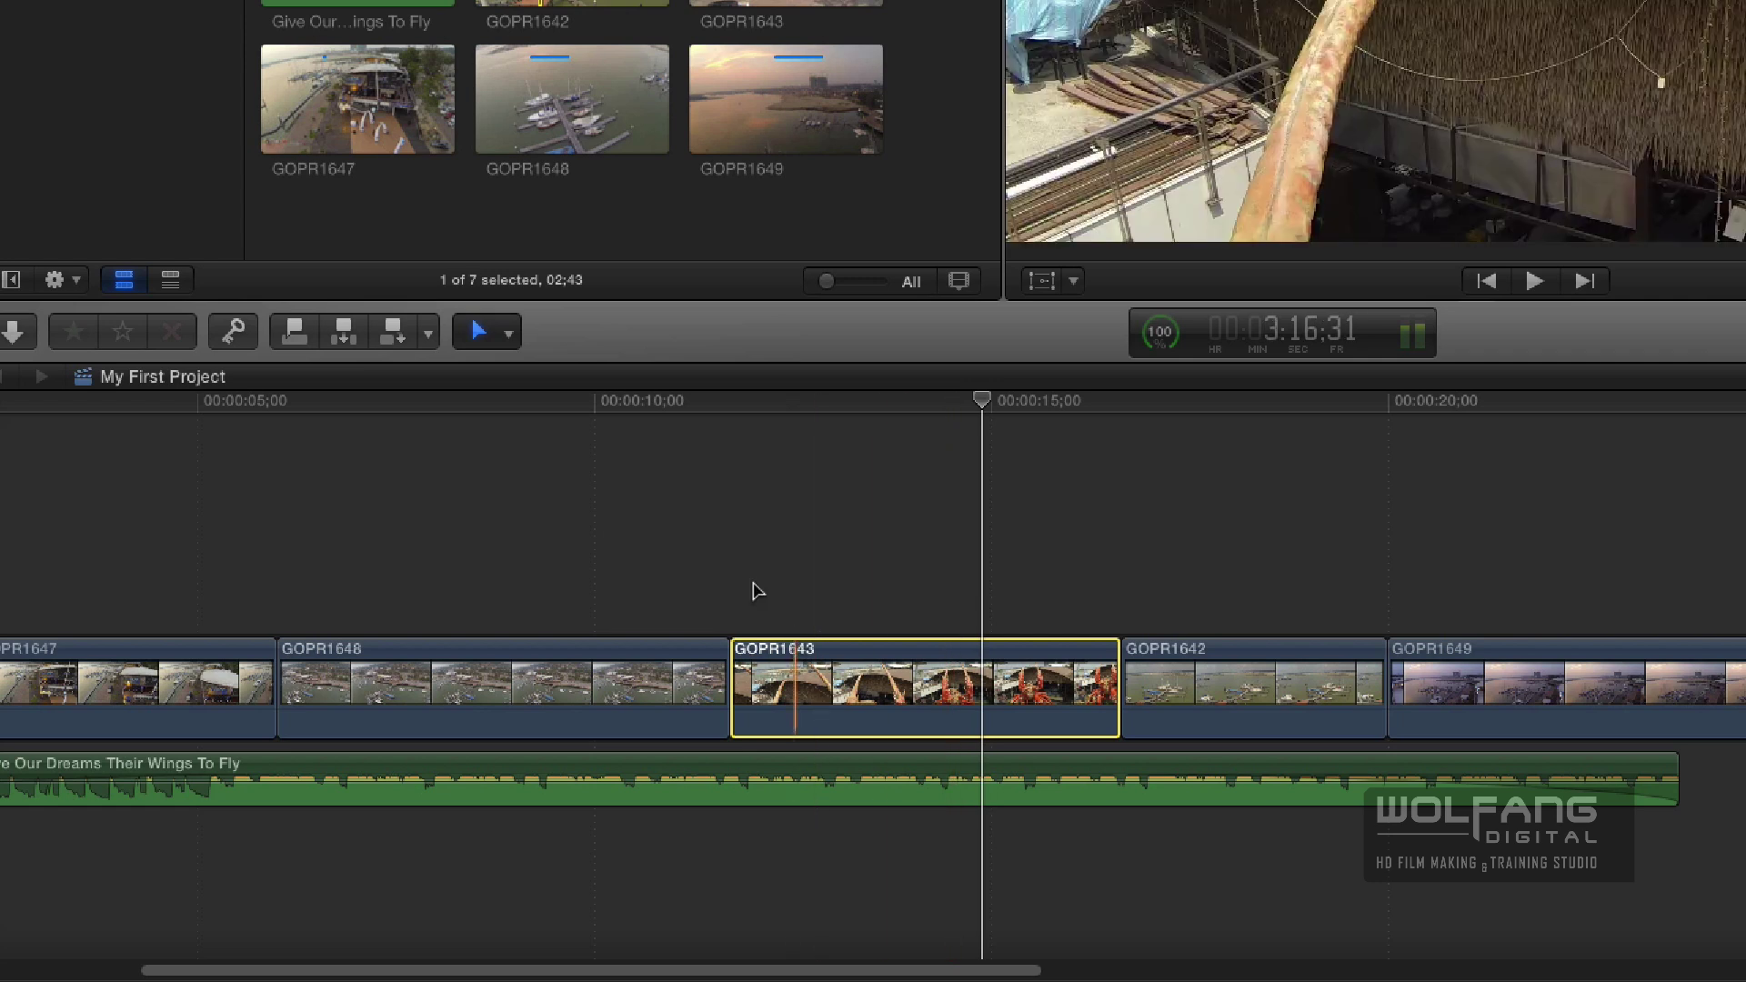
Try moving clip GOPR1643 over the middle of GOPR1648 with the Position tool, and undo the move.
left_click(509, 335)
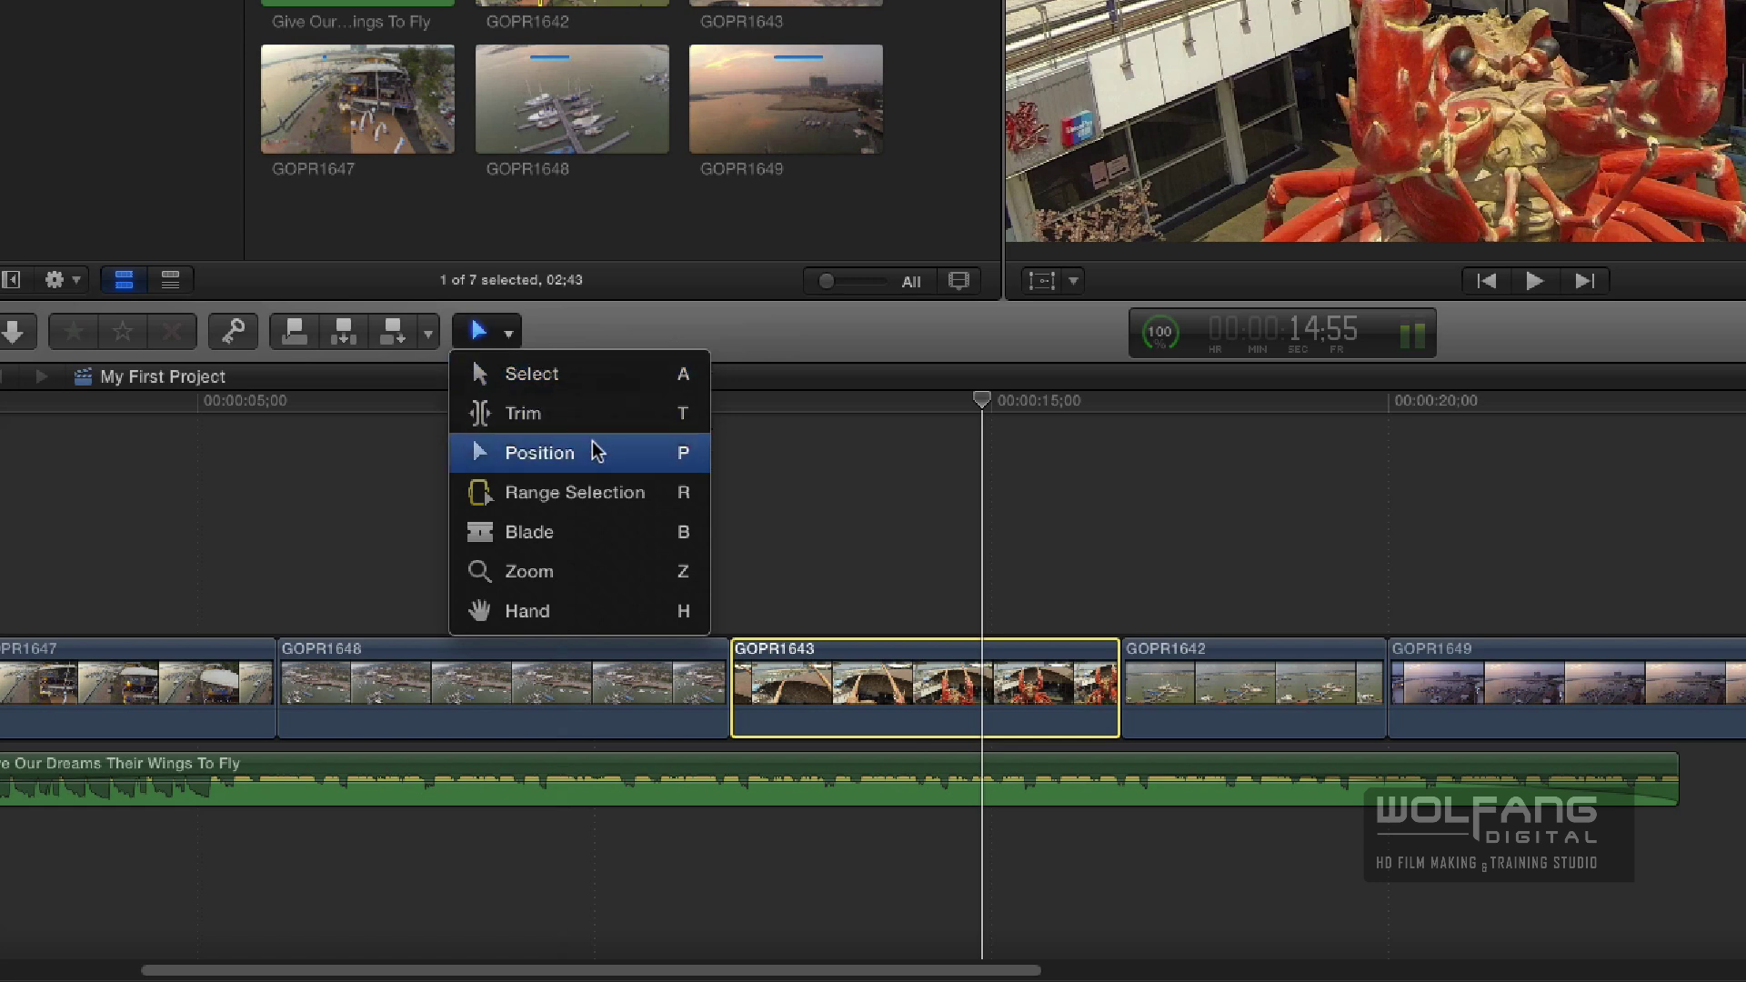
left_click(792, 489)
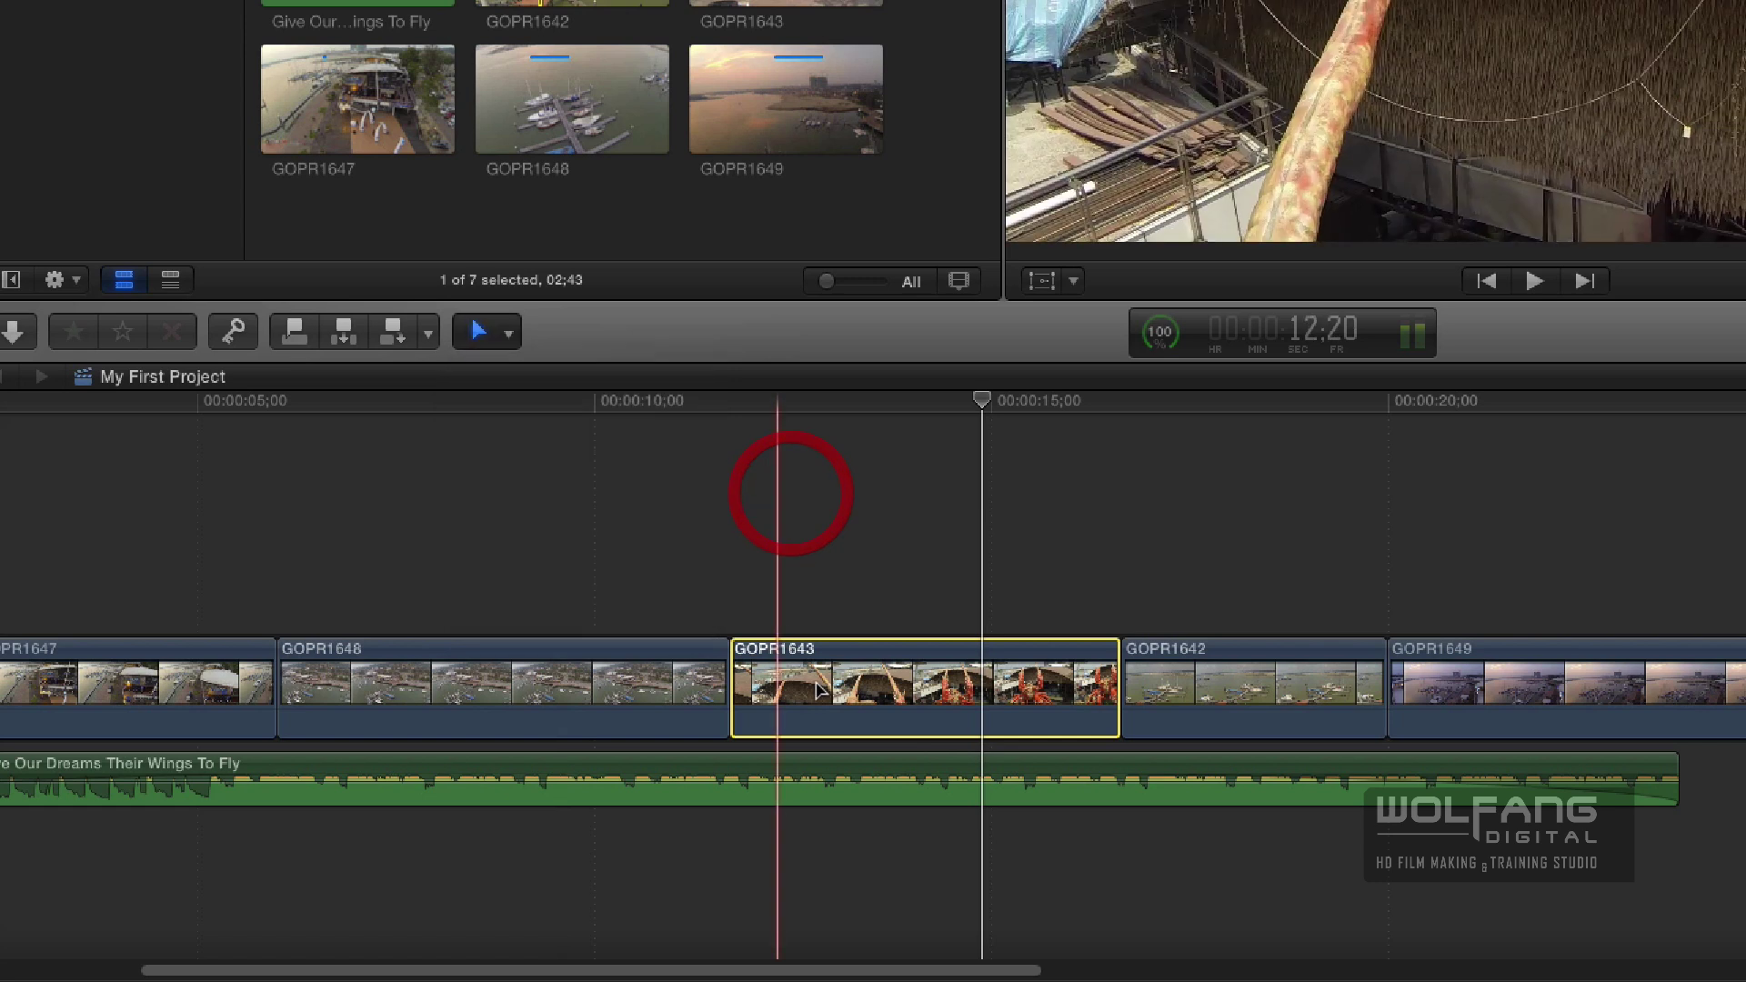
left_click_drag(826, 708, 405, 708)
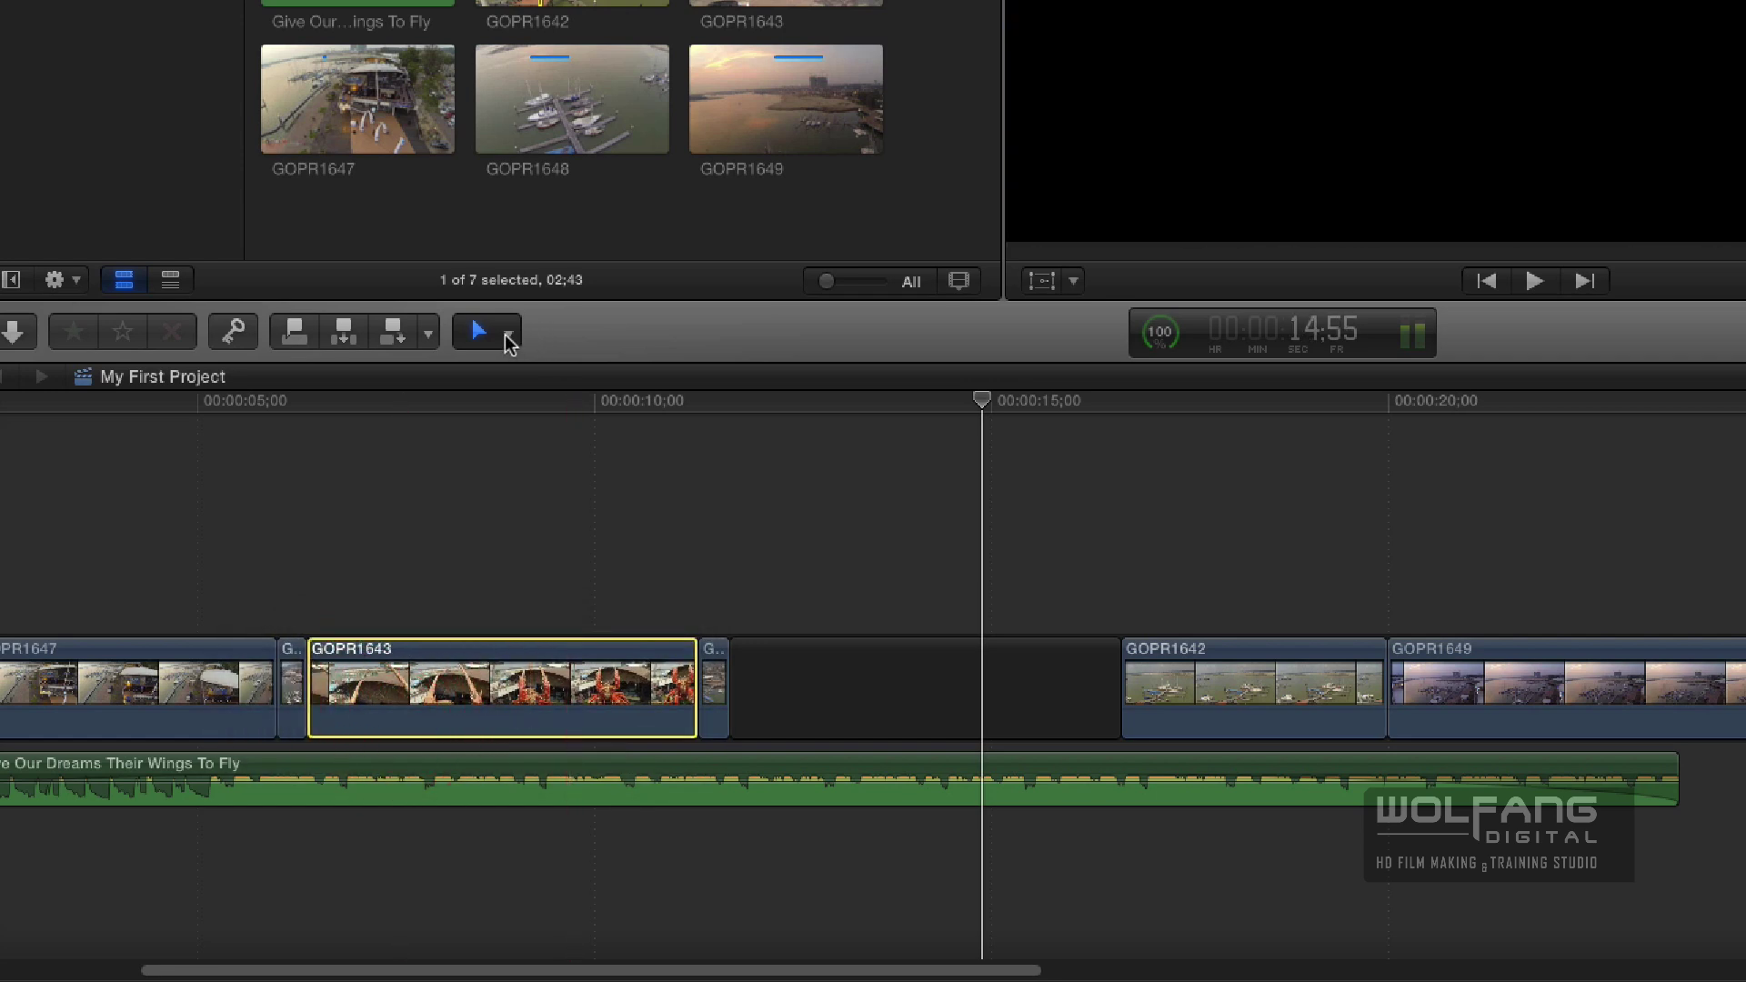
key("super+z")
Move clip GOPR1643 ahead of GOPR1648 with the Select tool.
left_click(507, 333)
left_click(534, 369)
left_click_drag(910, 696, 448, 694)
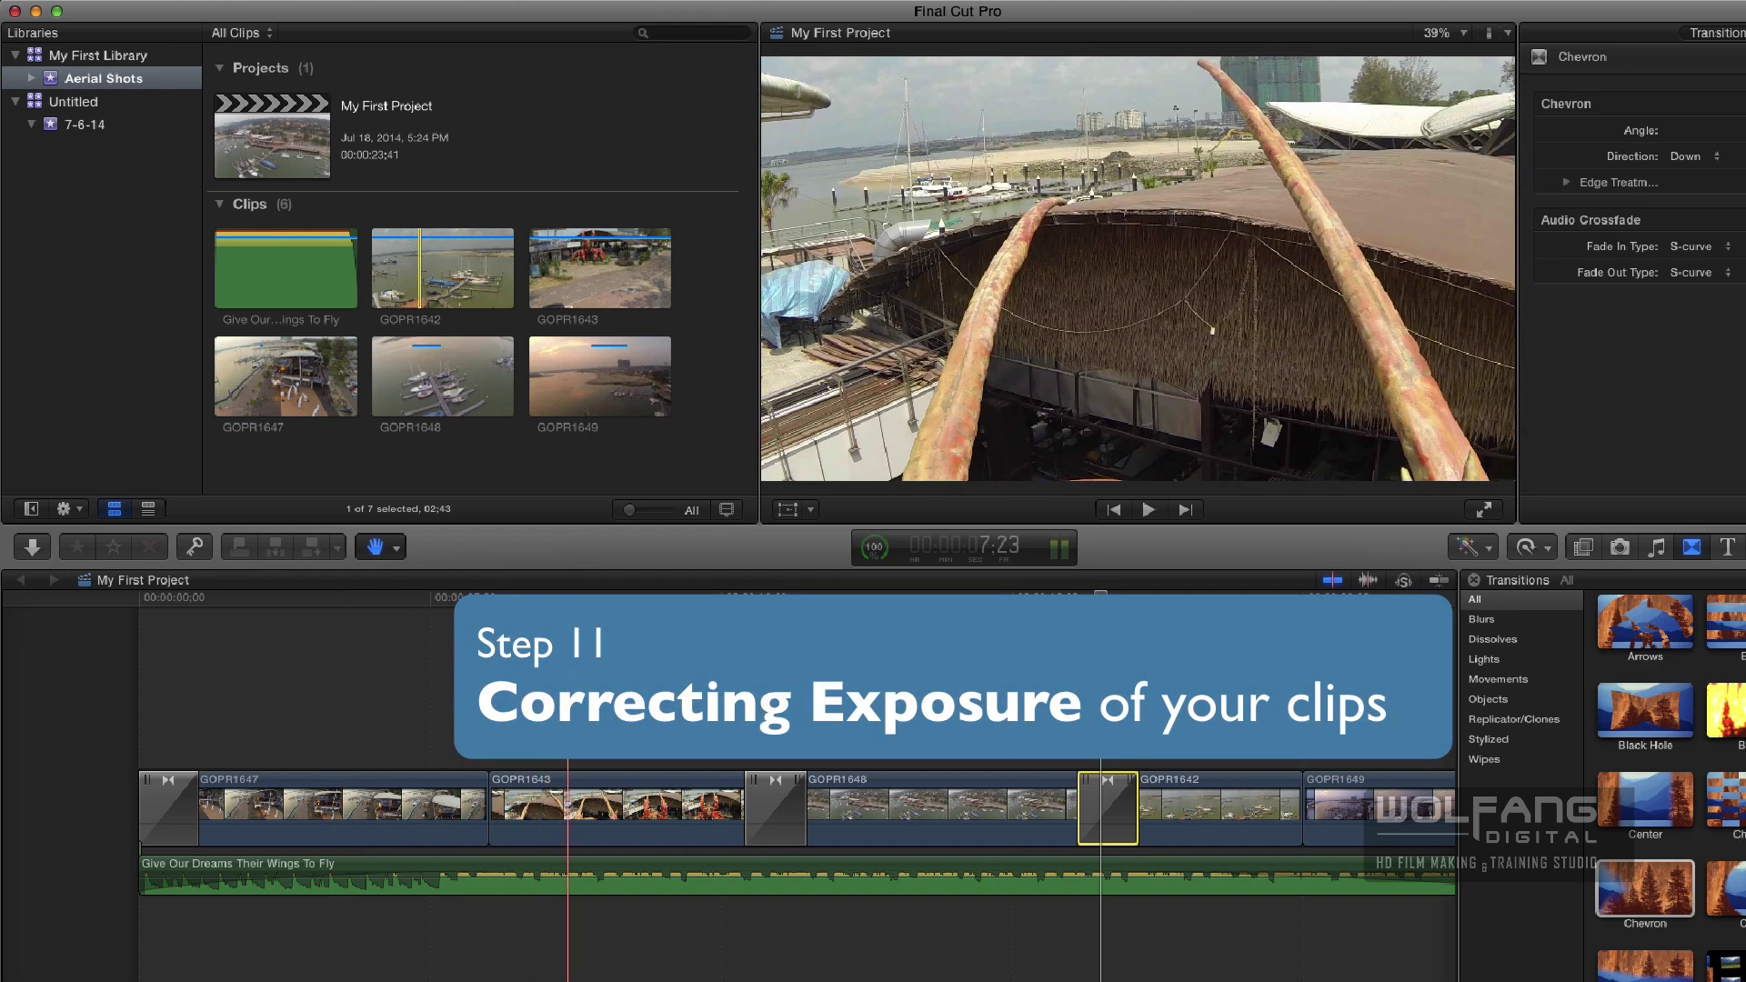
Switch to the Select tool, place the playhead at 7:53, and select clip GOPR1643.
key("a")
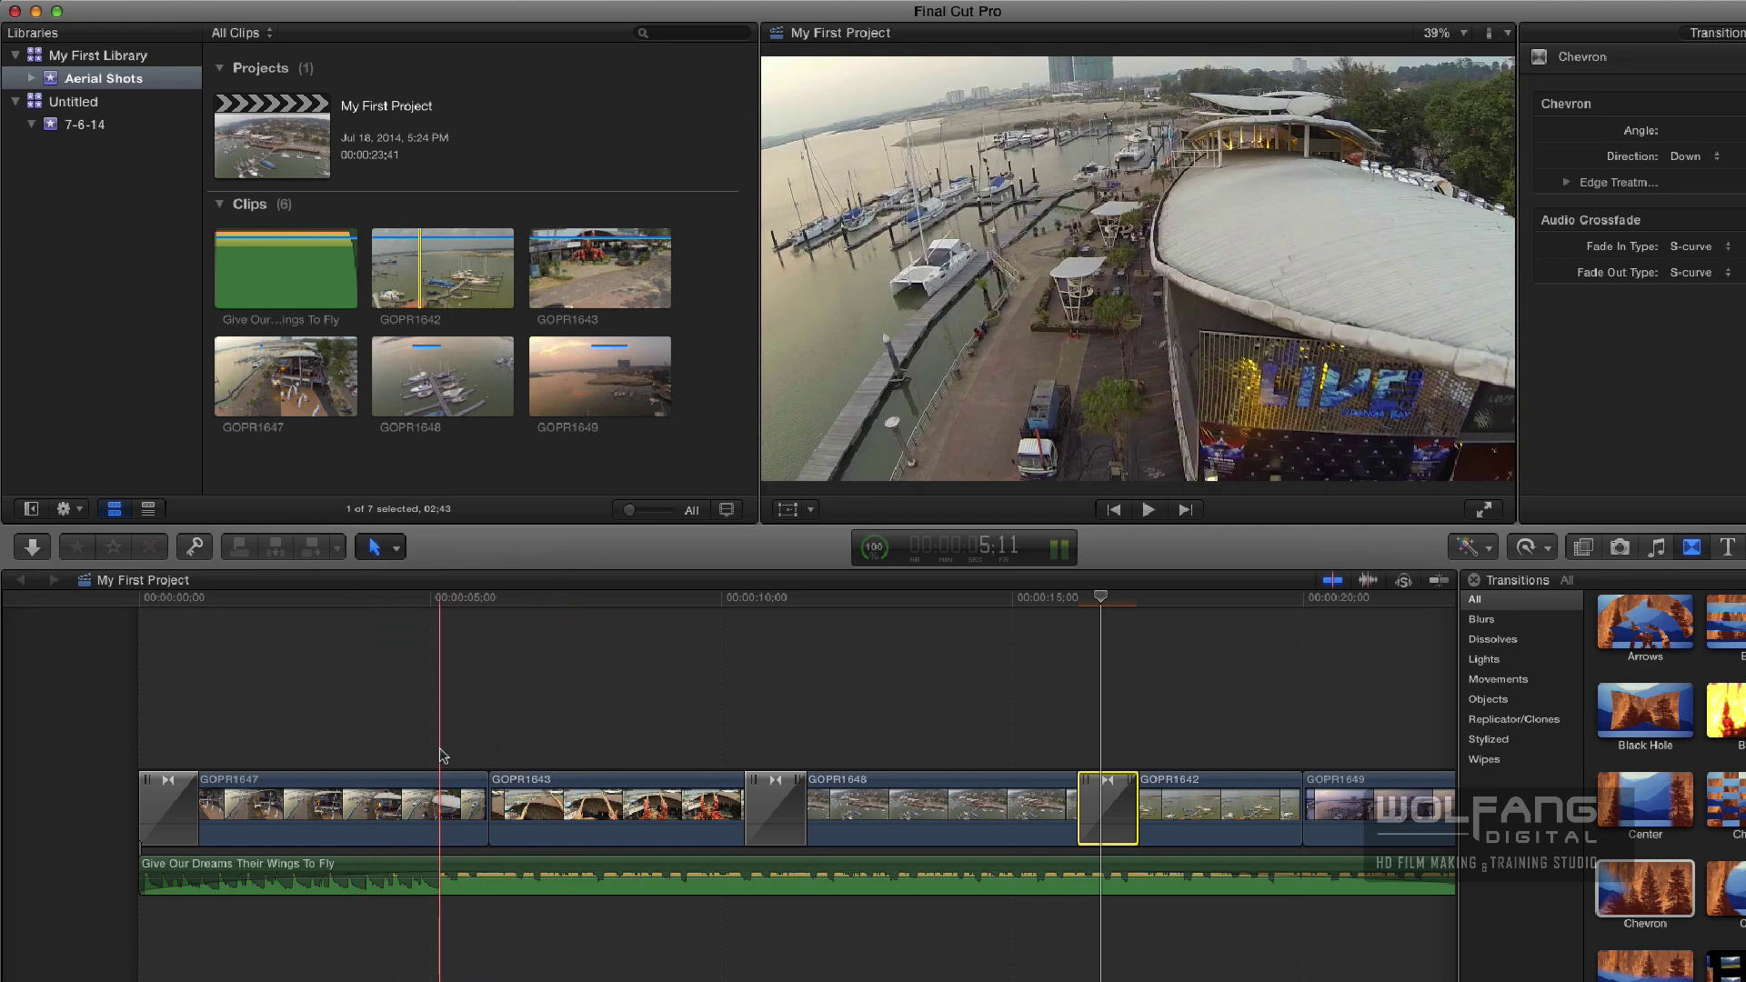
left_click(546, 803)
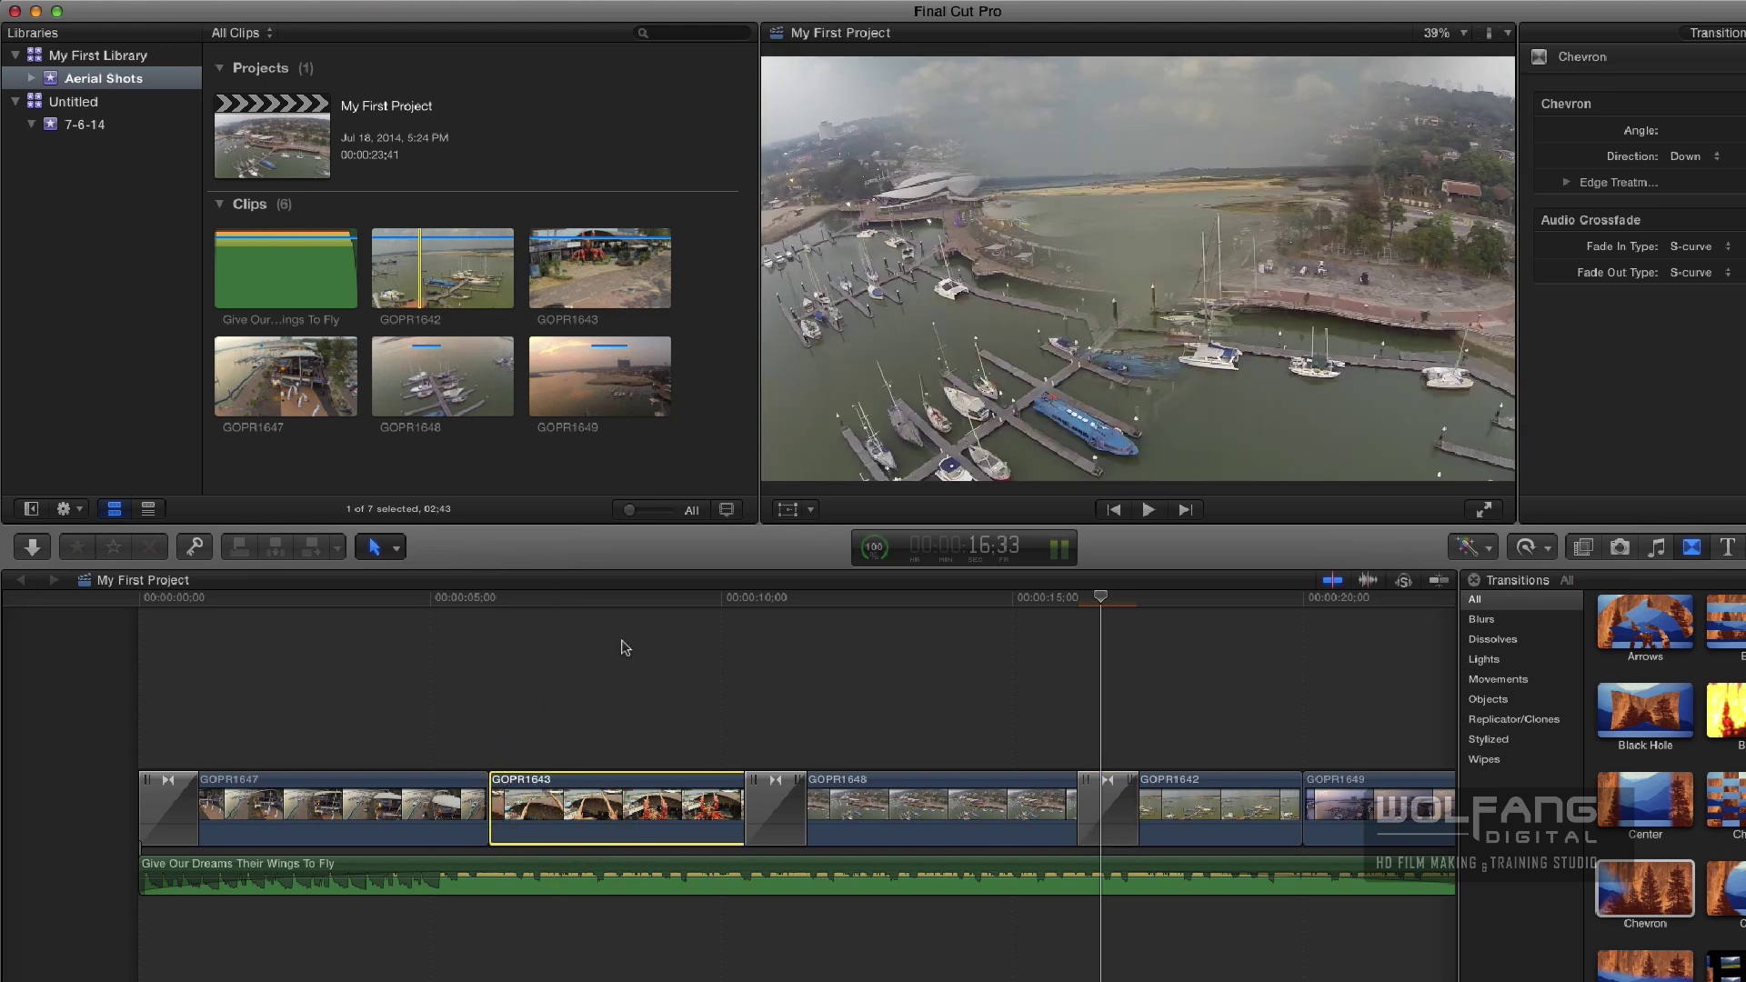
left_click(596, 591)
left_click(601, 799)
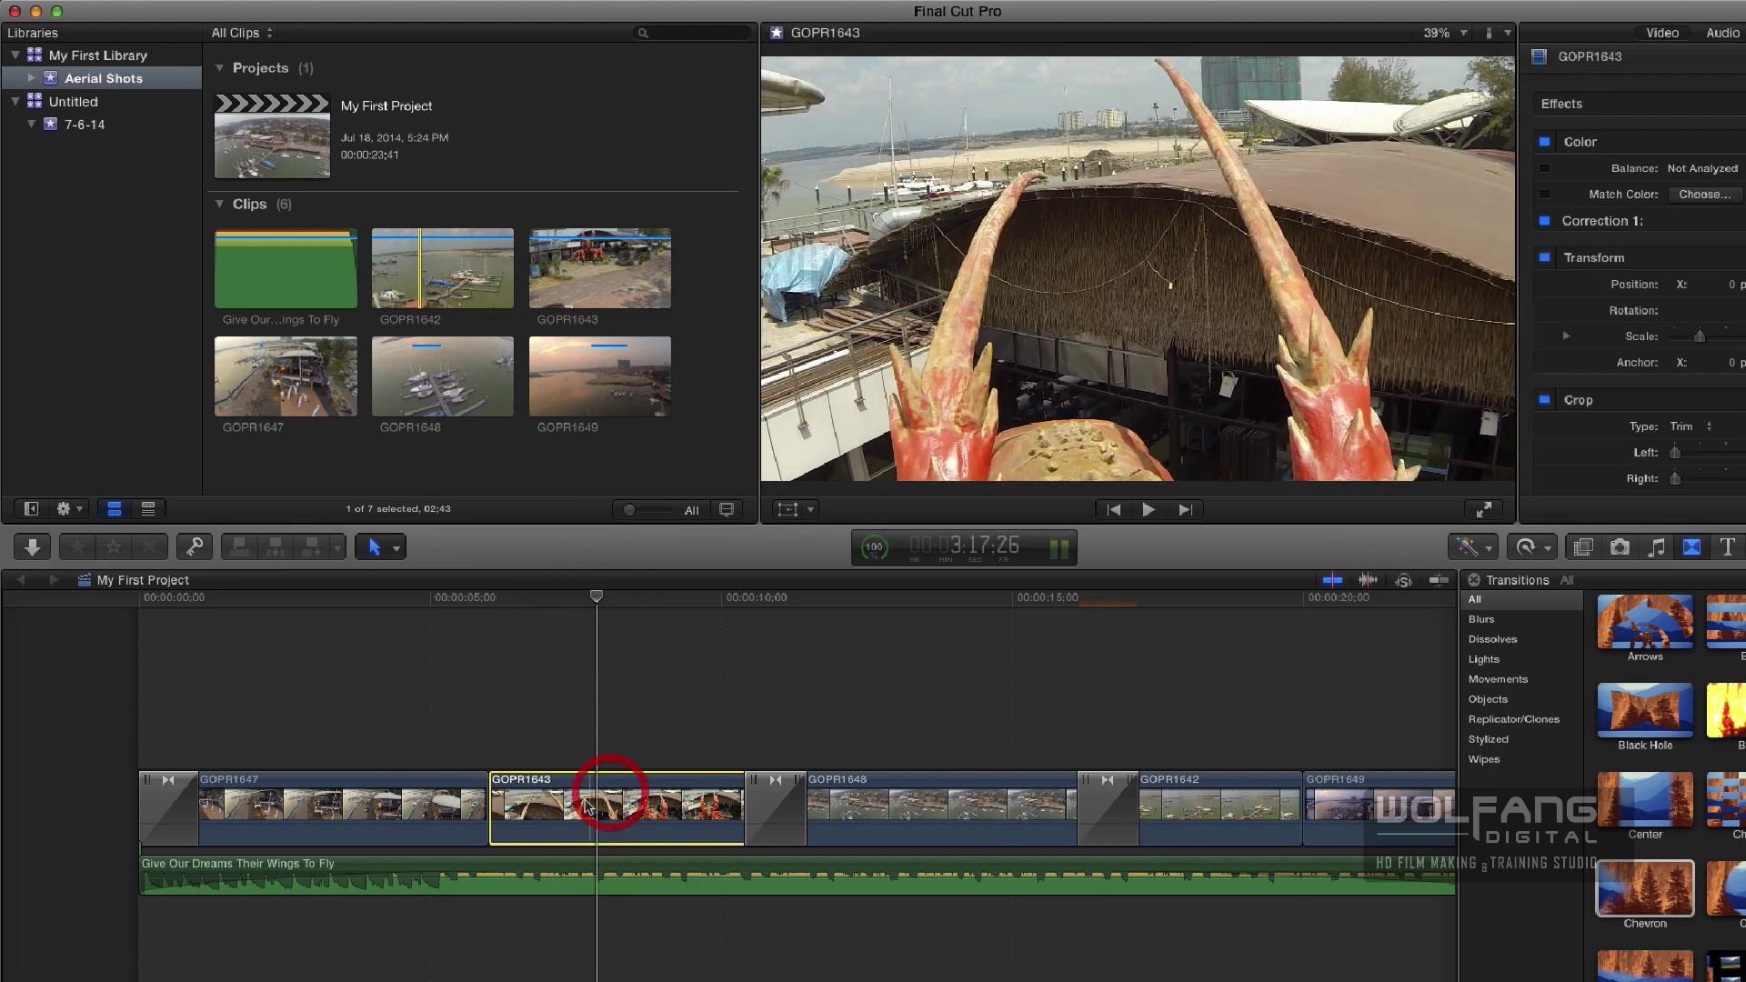
left_click(586, 801)
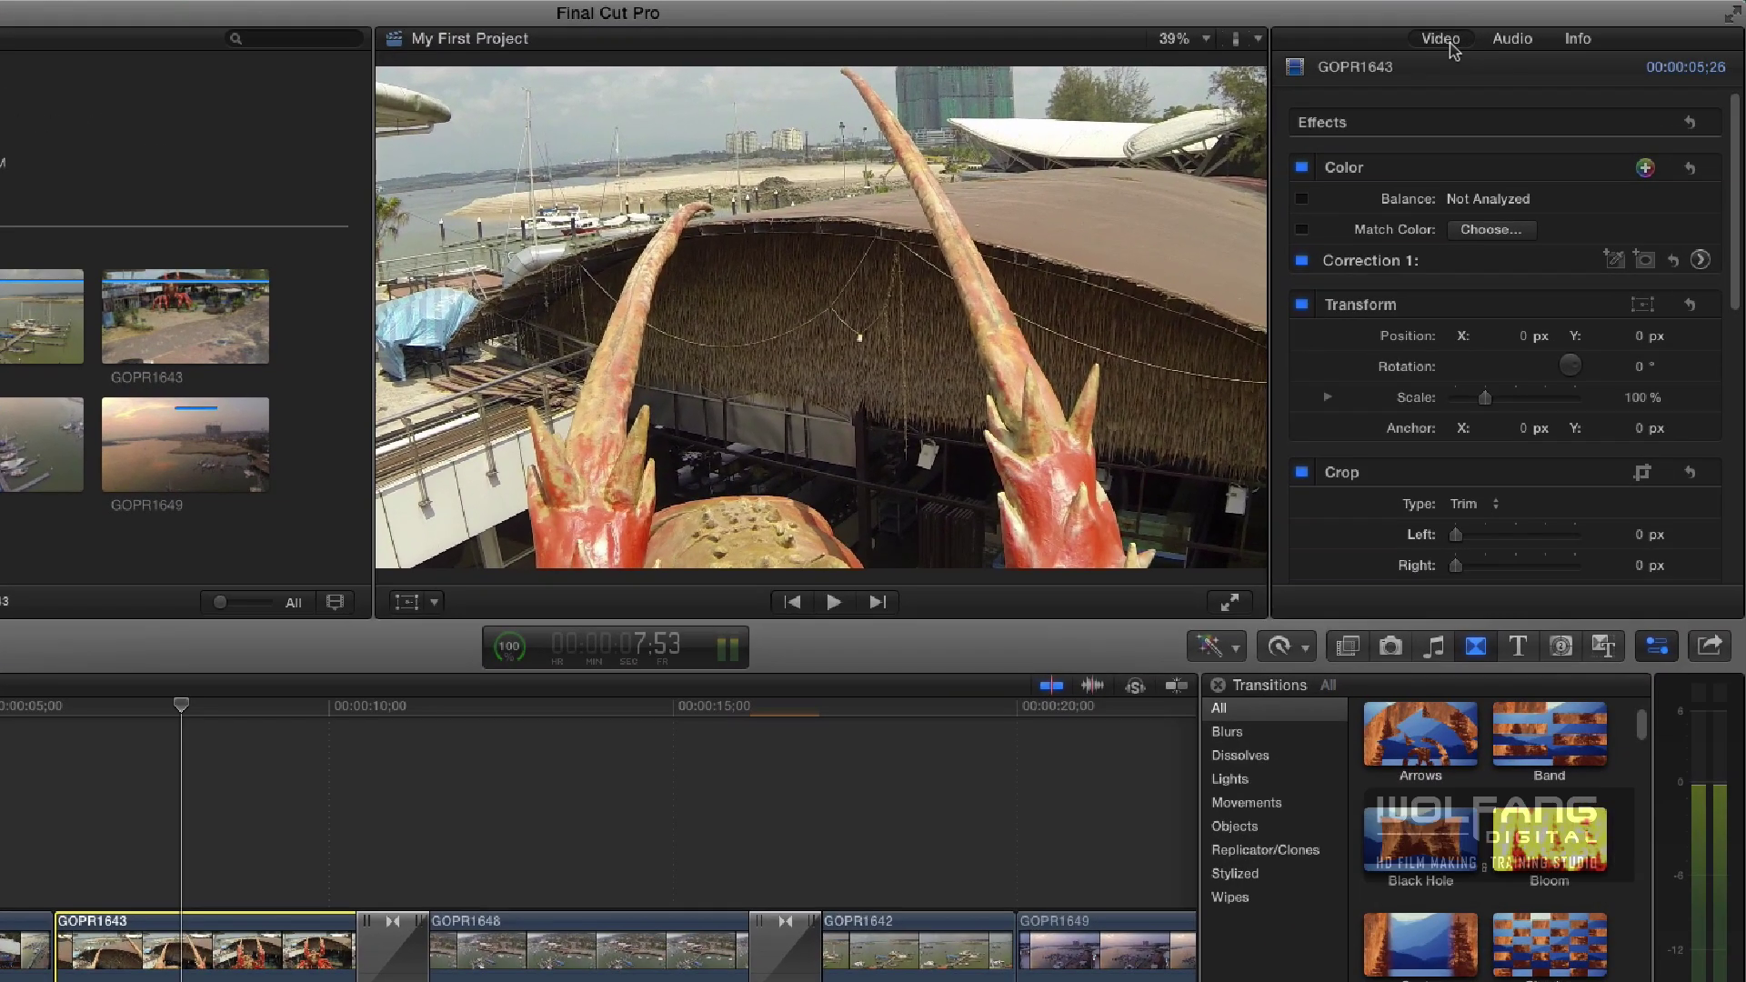
Open the Exposure adjustment of Correction 1 in the video settings of clip GOPR1643.
left_click(1446, 40)
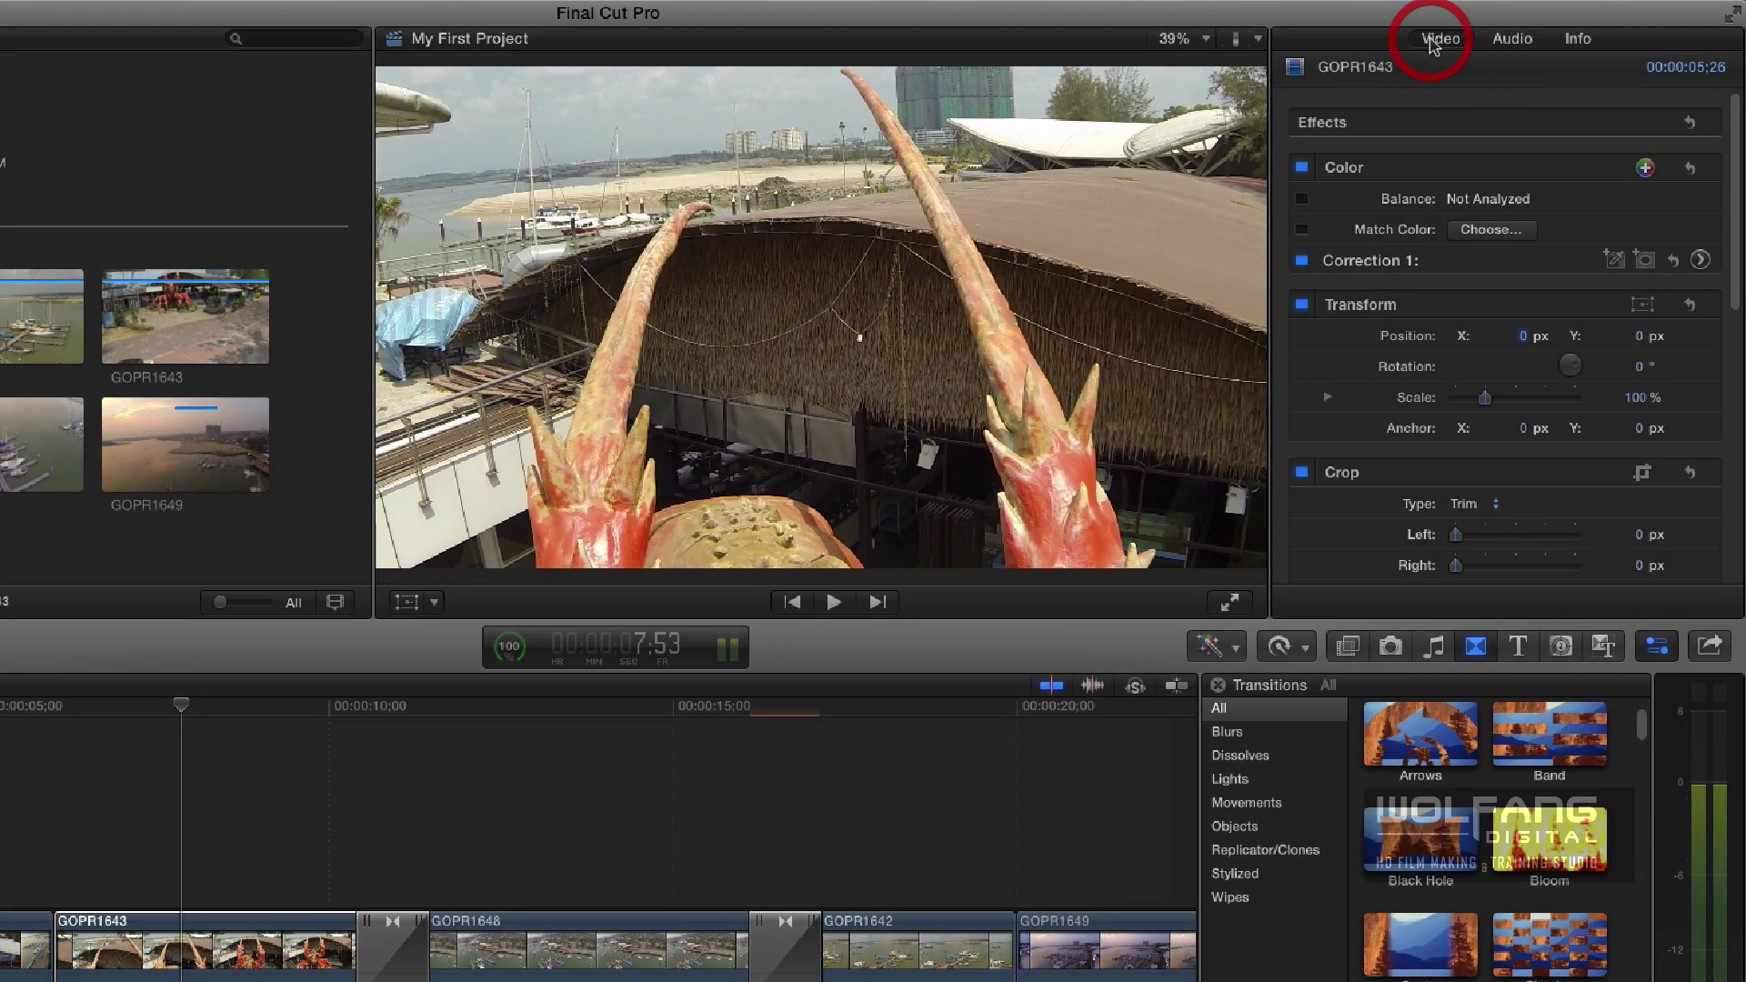
scroll(1733, 166, "down", 1)
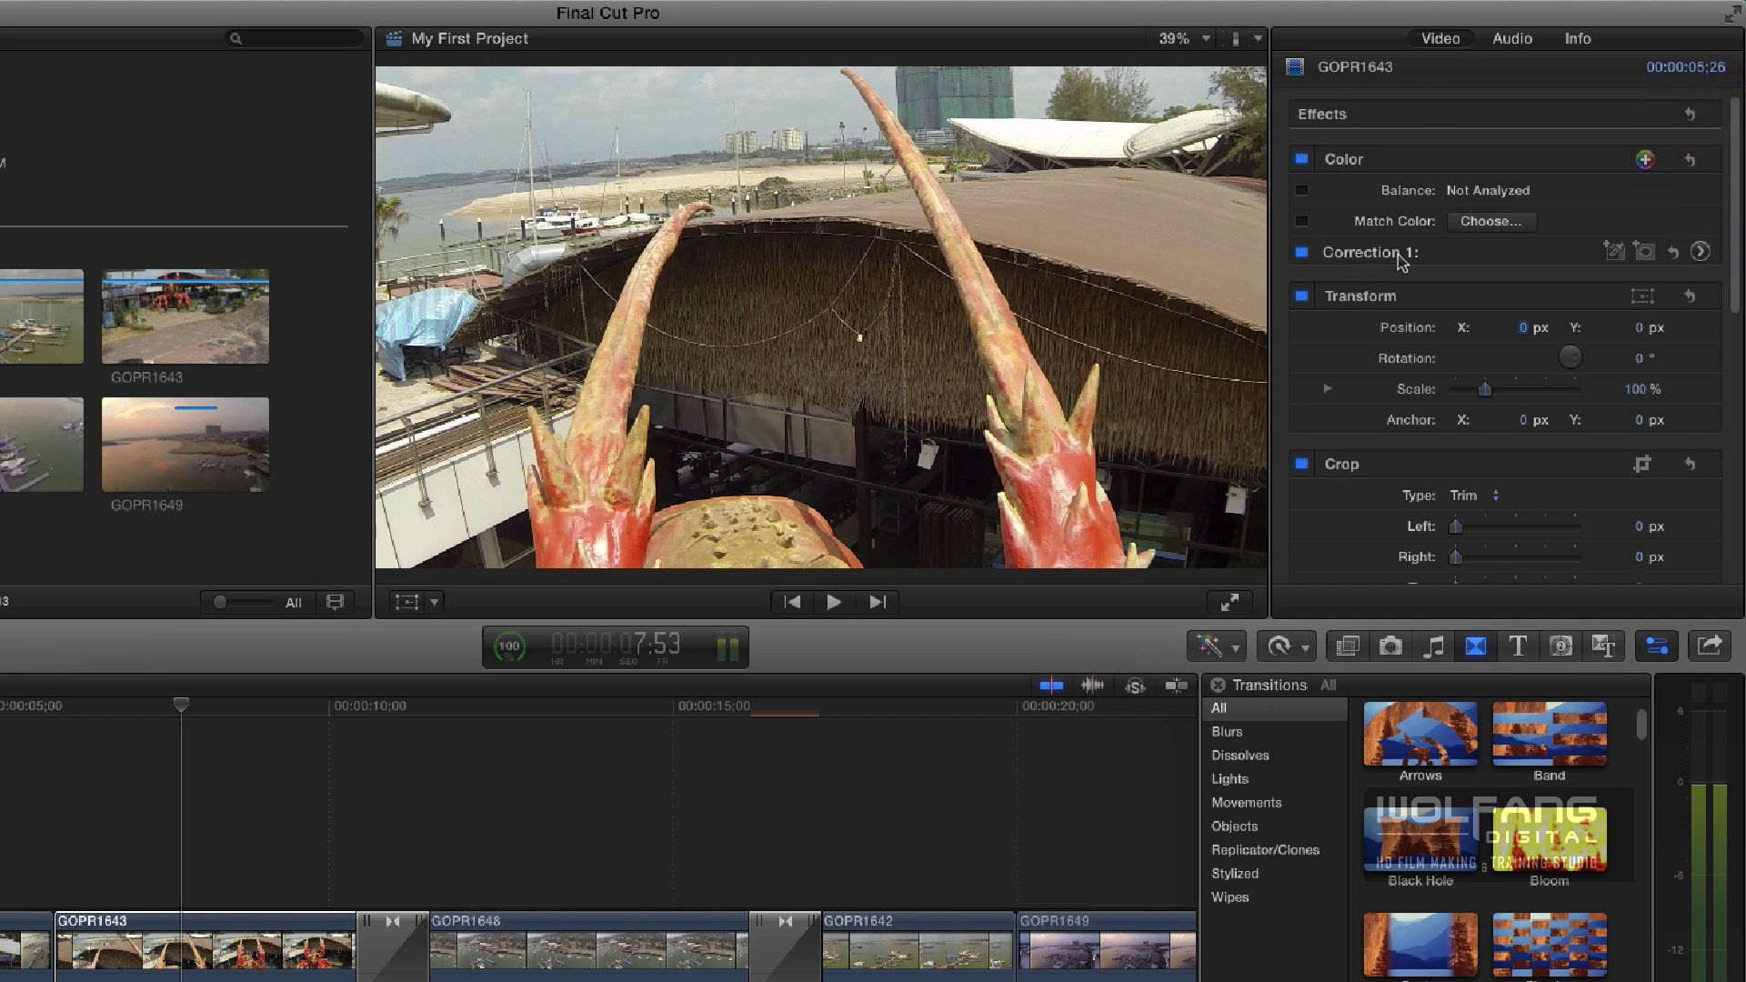
left_click(1700, 253)
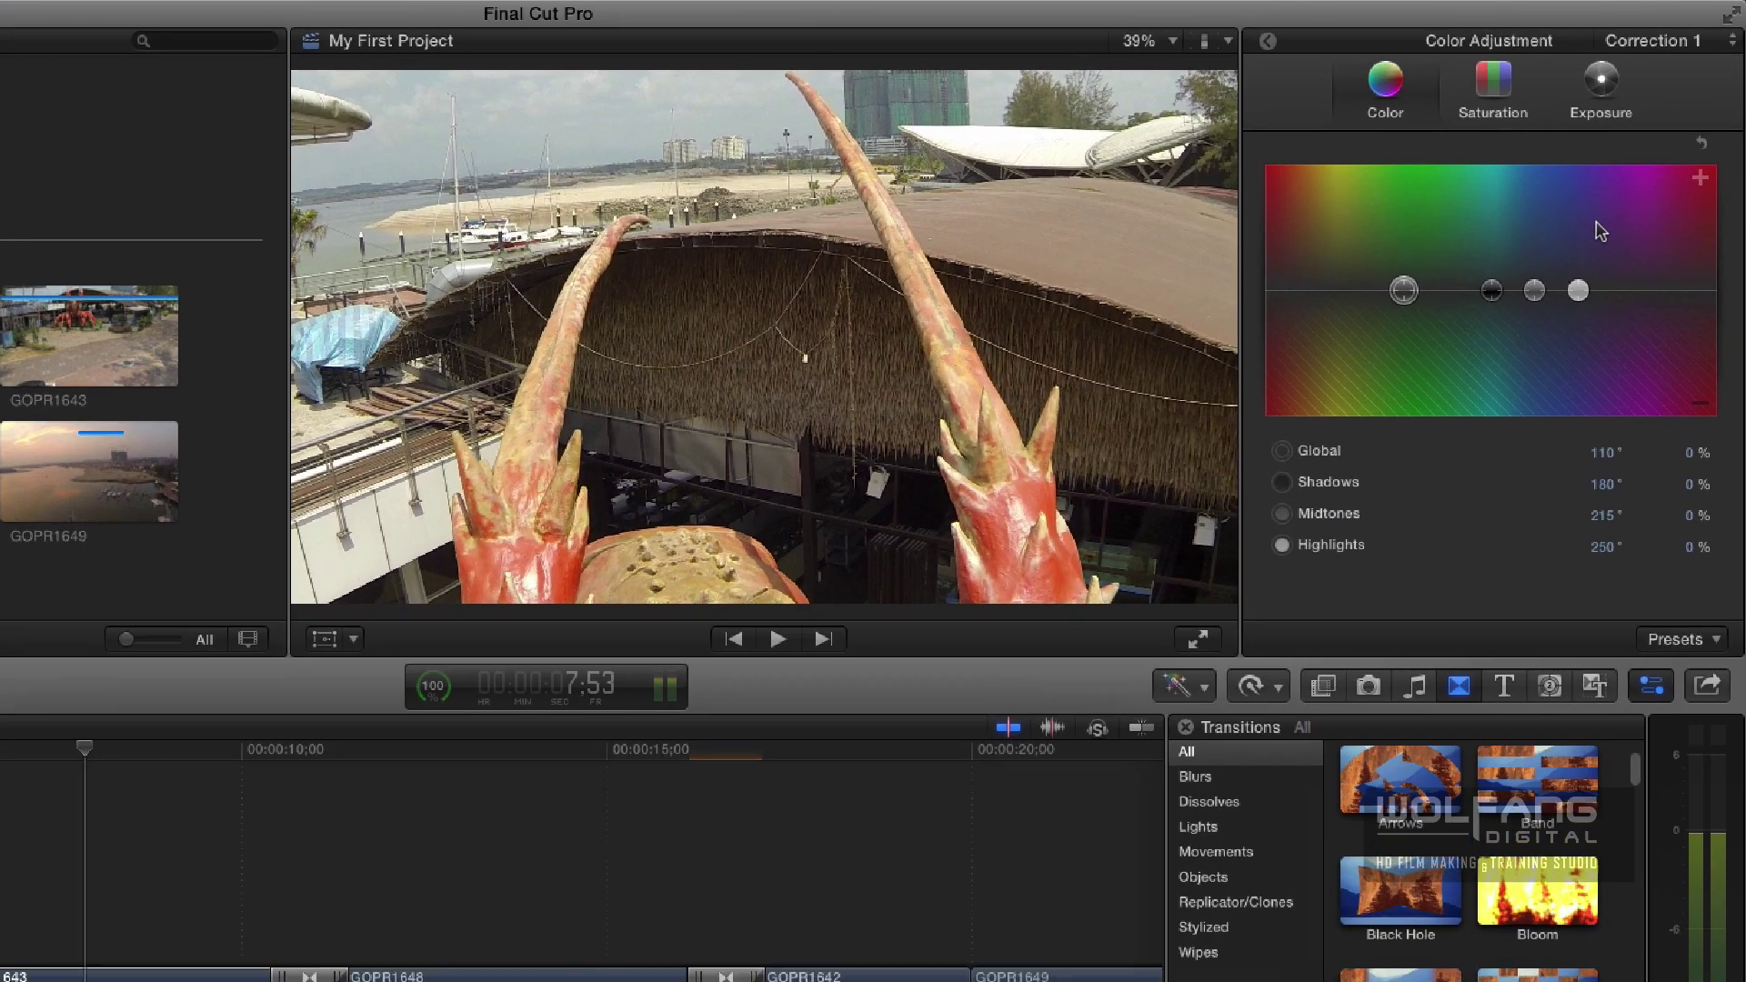
left_click(1608, 91)
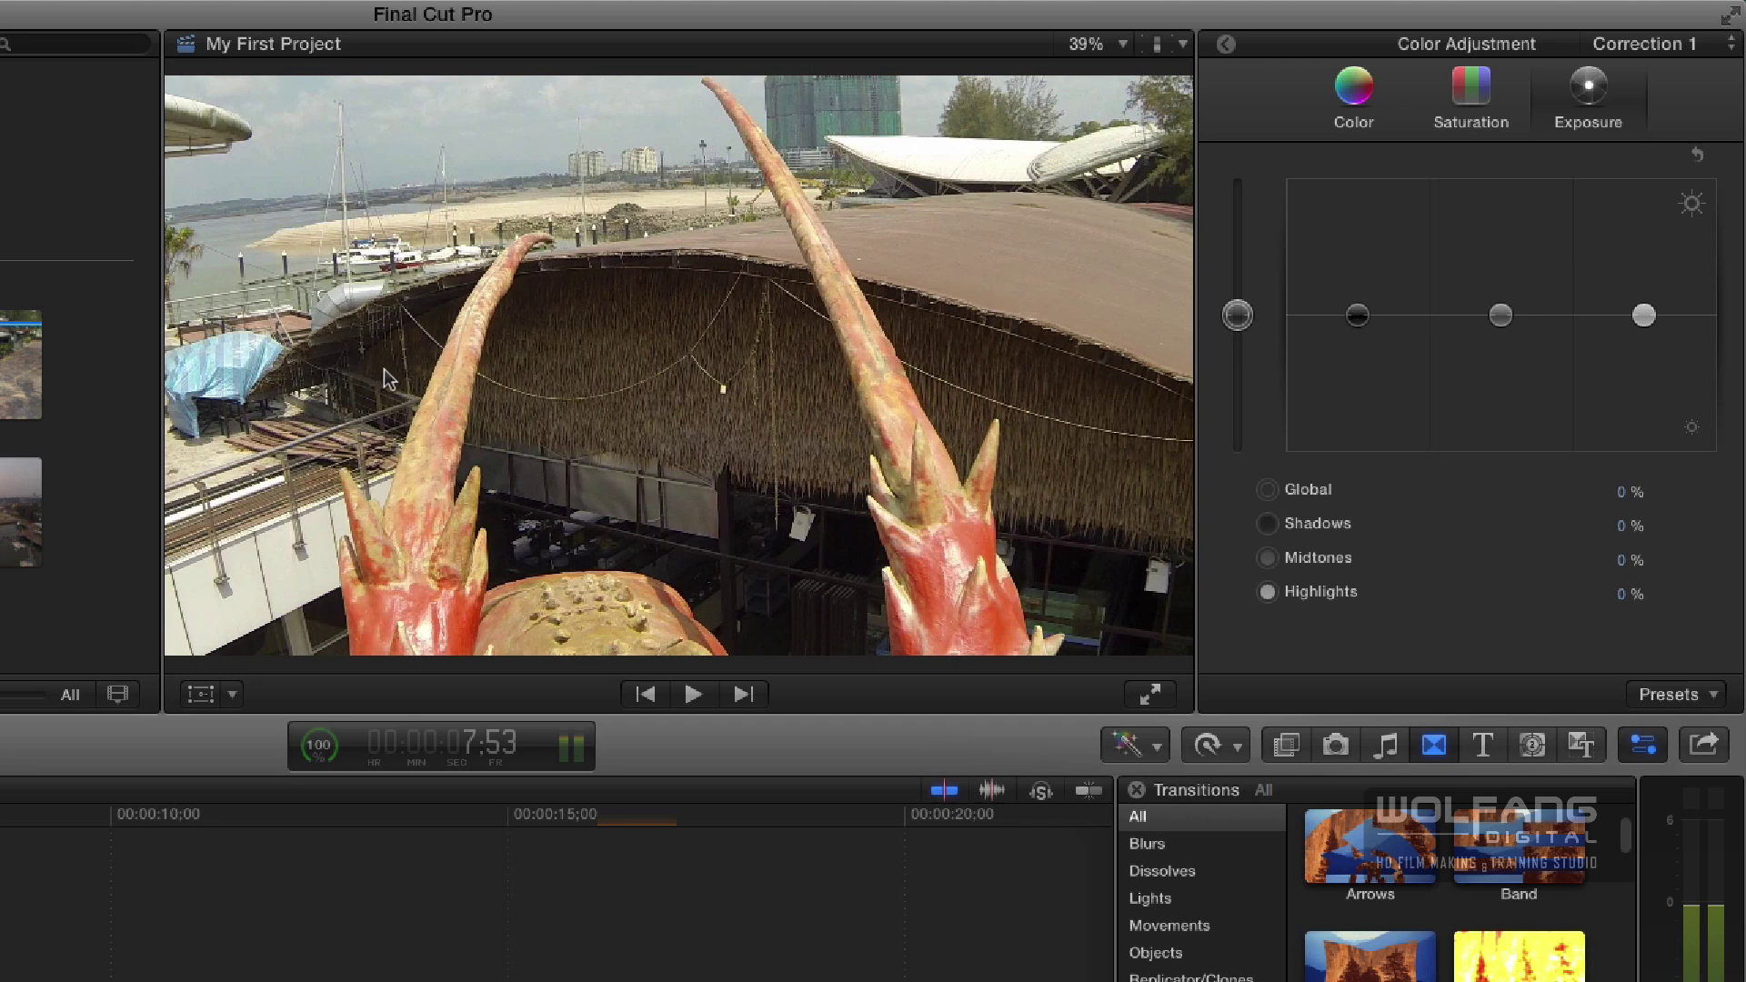
Lower the clip's exposure to -6 % in the highlights and -13 % in the midtones.
mouse_move(1649, 323)
left_mouse_down()
mouse_move(1659, 353)
mouse_move(1651, 326)
left_mouse_up()
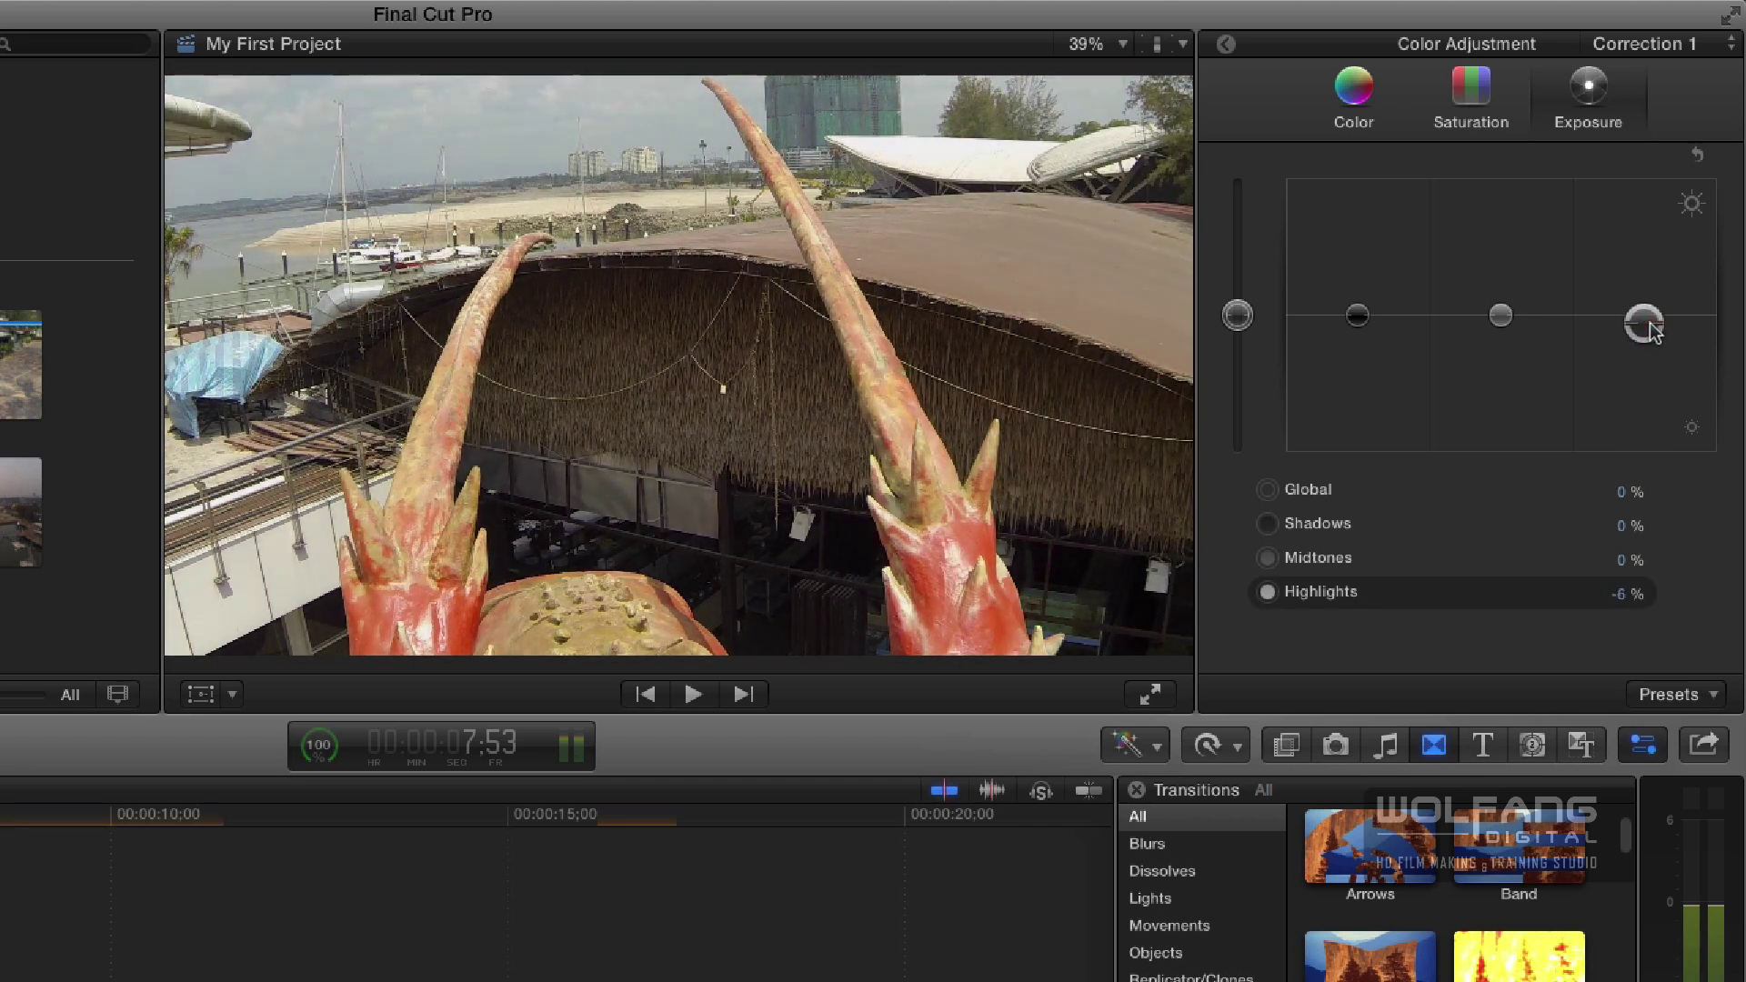
left_click(1502, 319)
left_click_drag(1502, 320, 1503, 335)
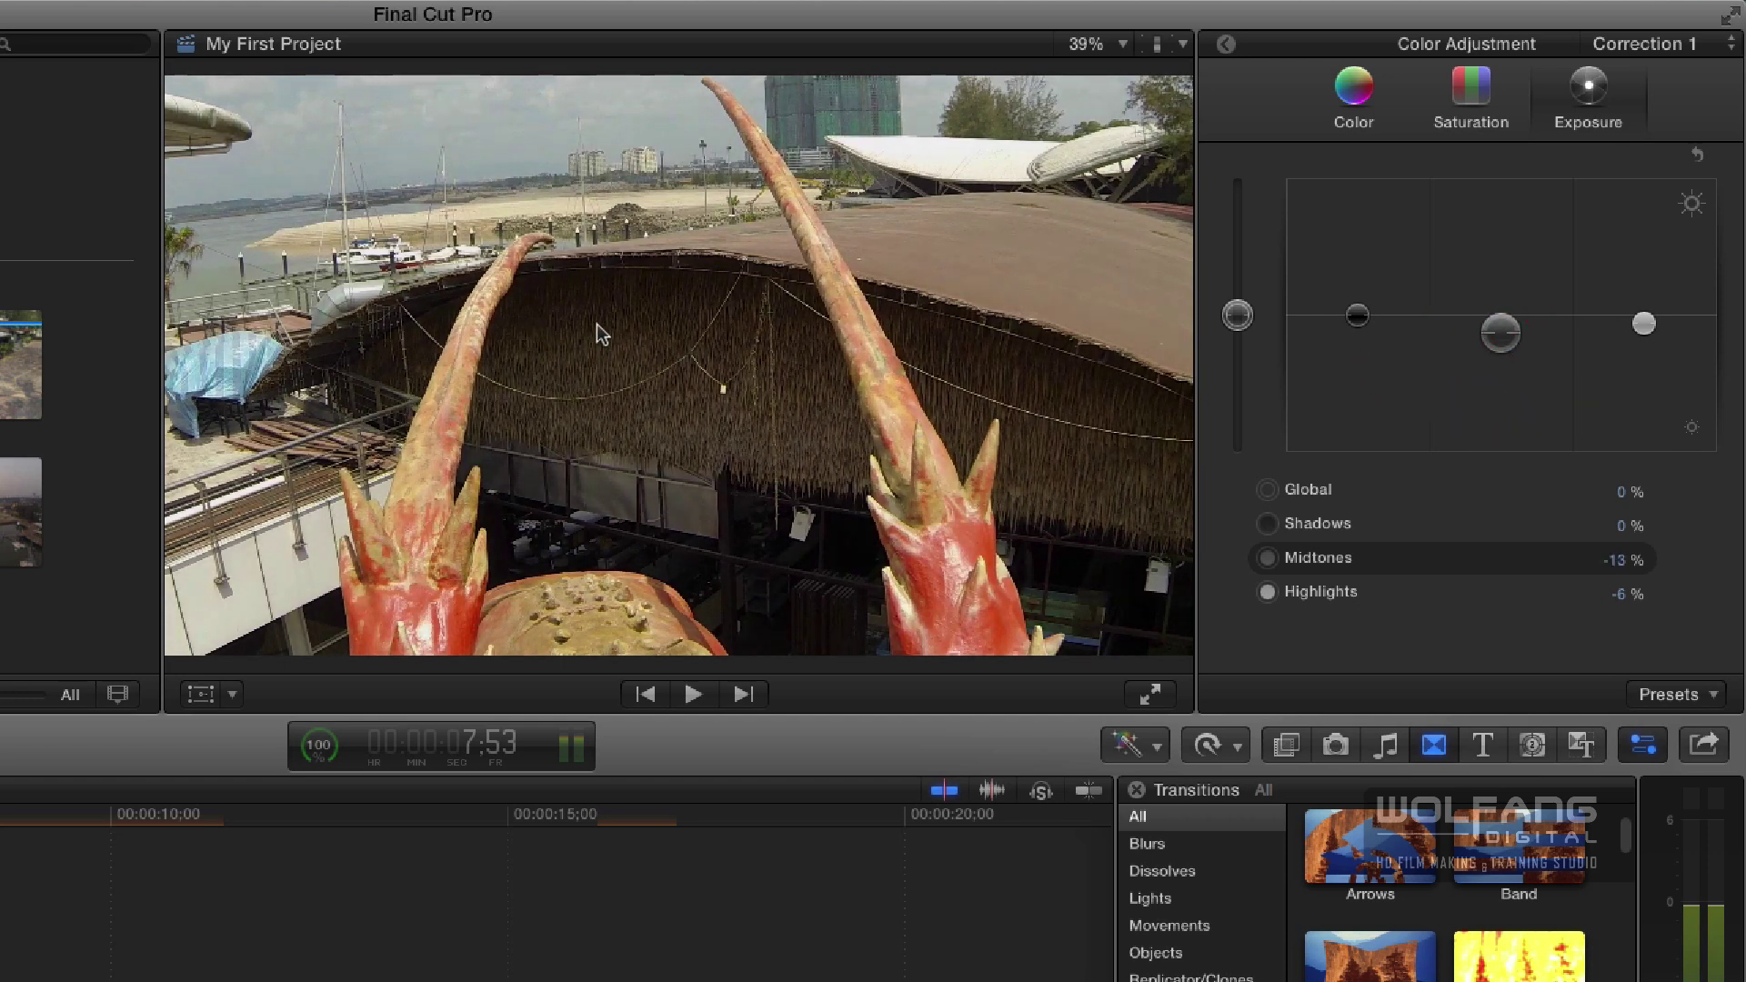
Try darkening the shadows exposure to values such as -16 % and -10 %, resetting the shadows after each attempt.
left_click(1355, 319)
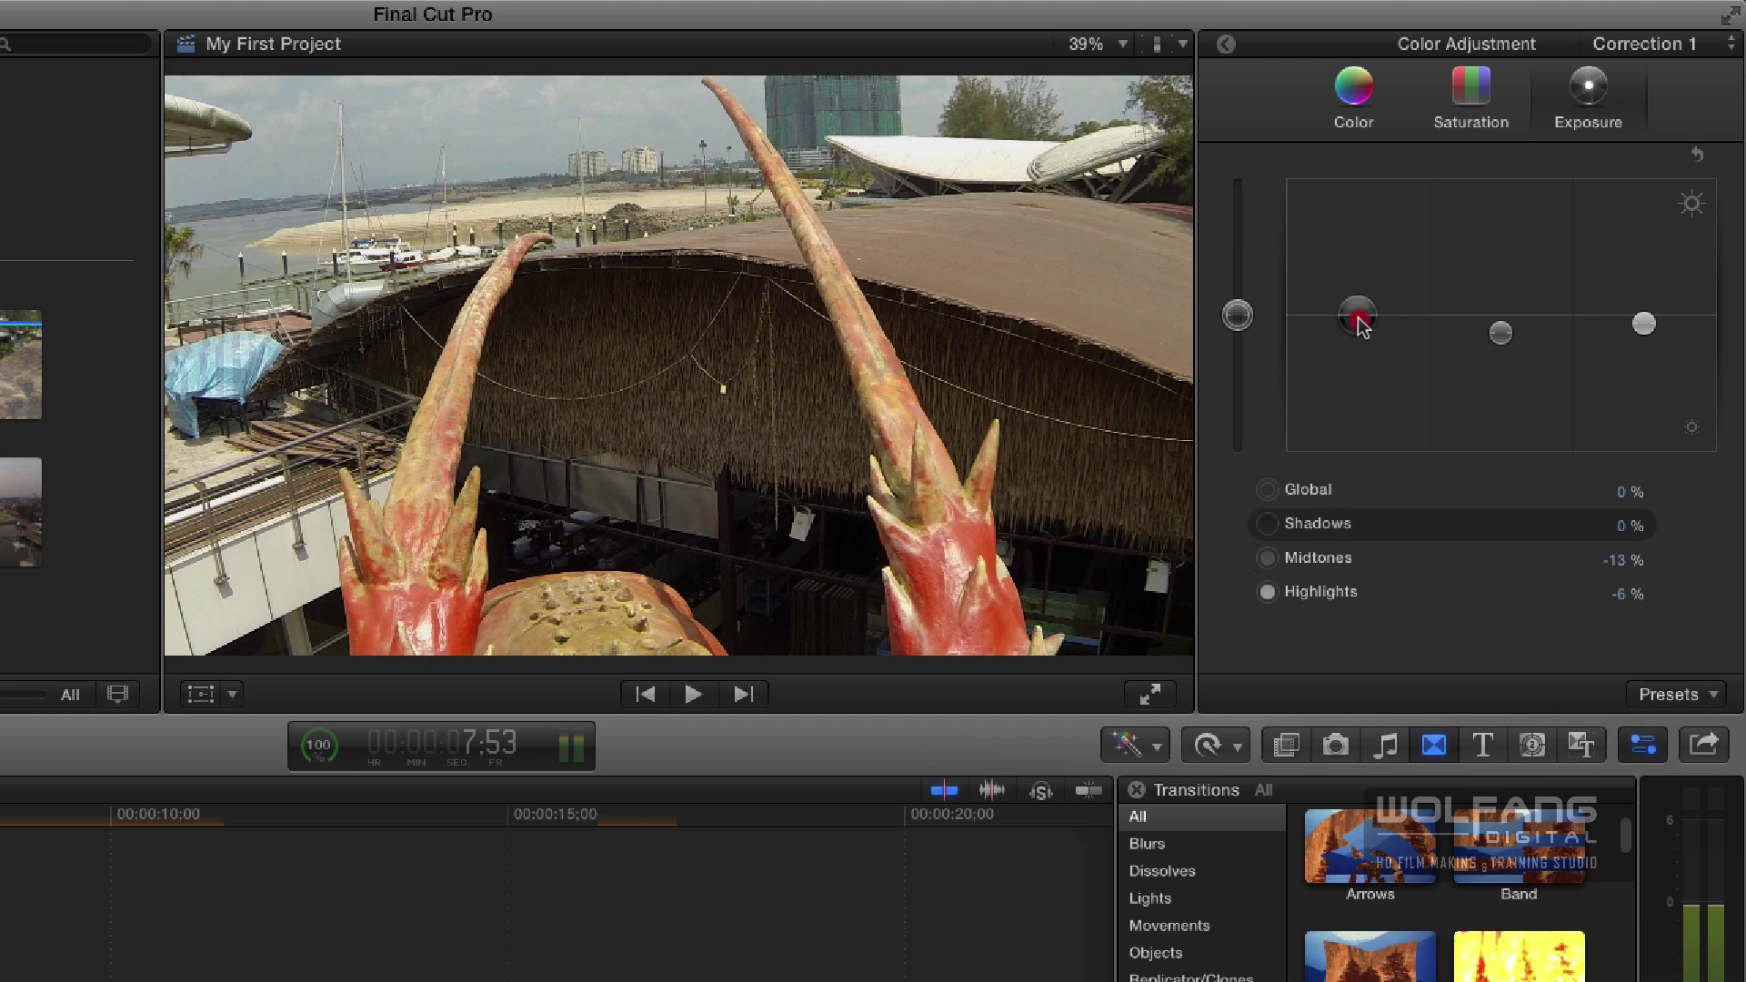
left_click_drag(1358, 320, 1355, 339)
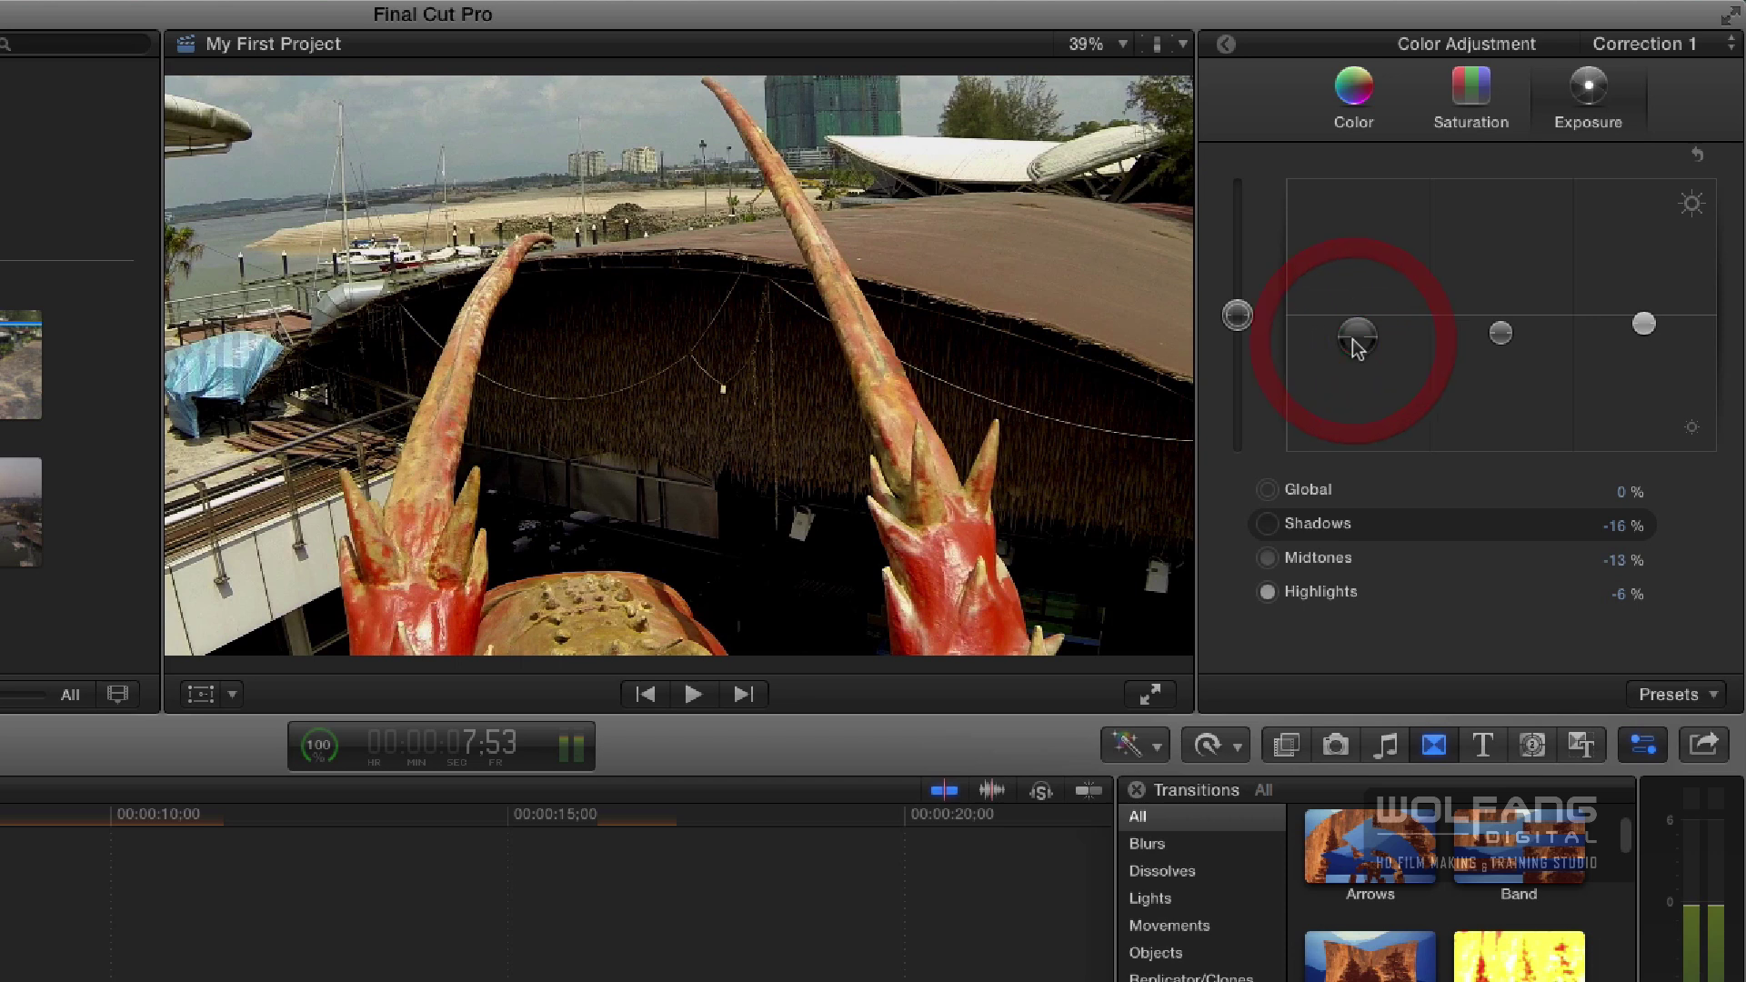
key("Delete")
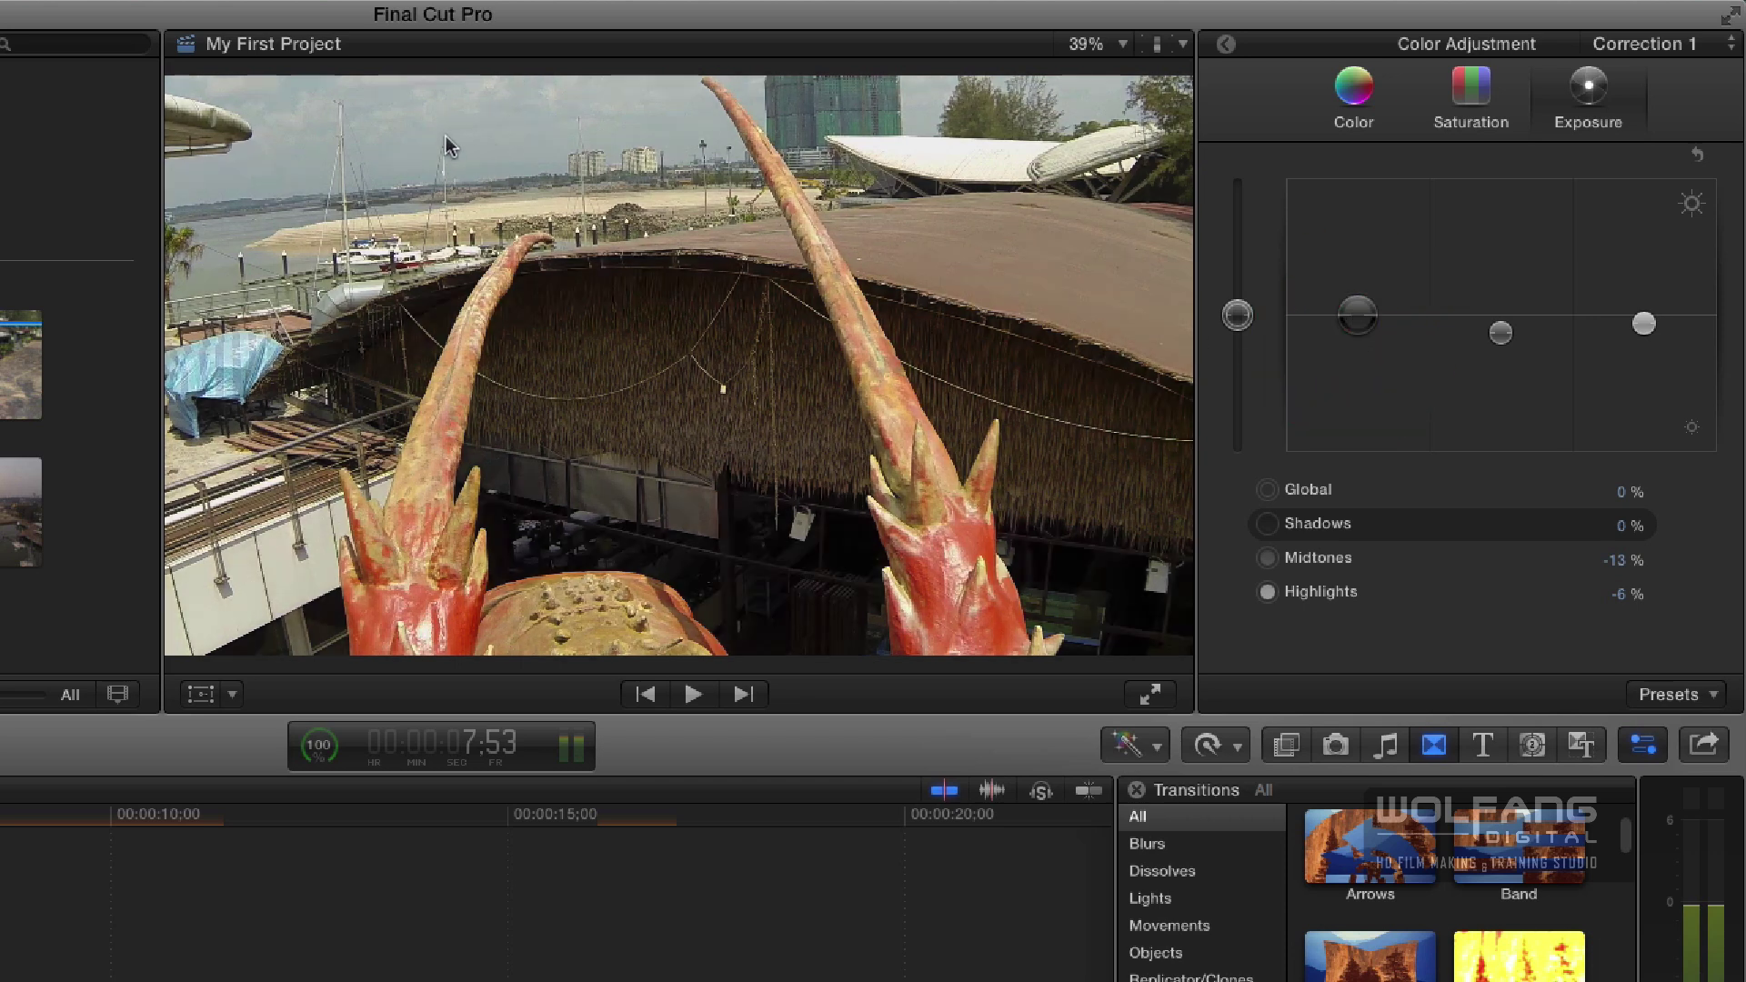
left_click_drag(1360, 318, 1359, 331)
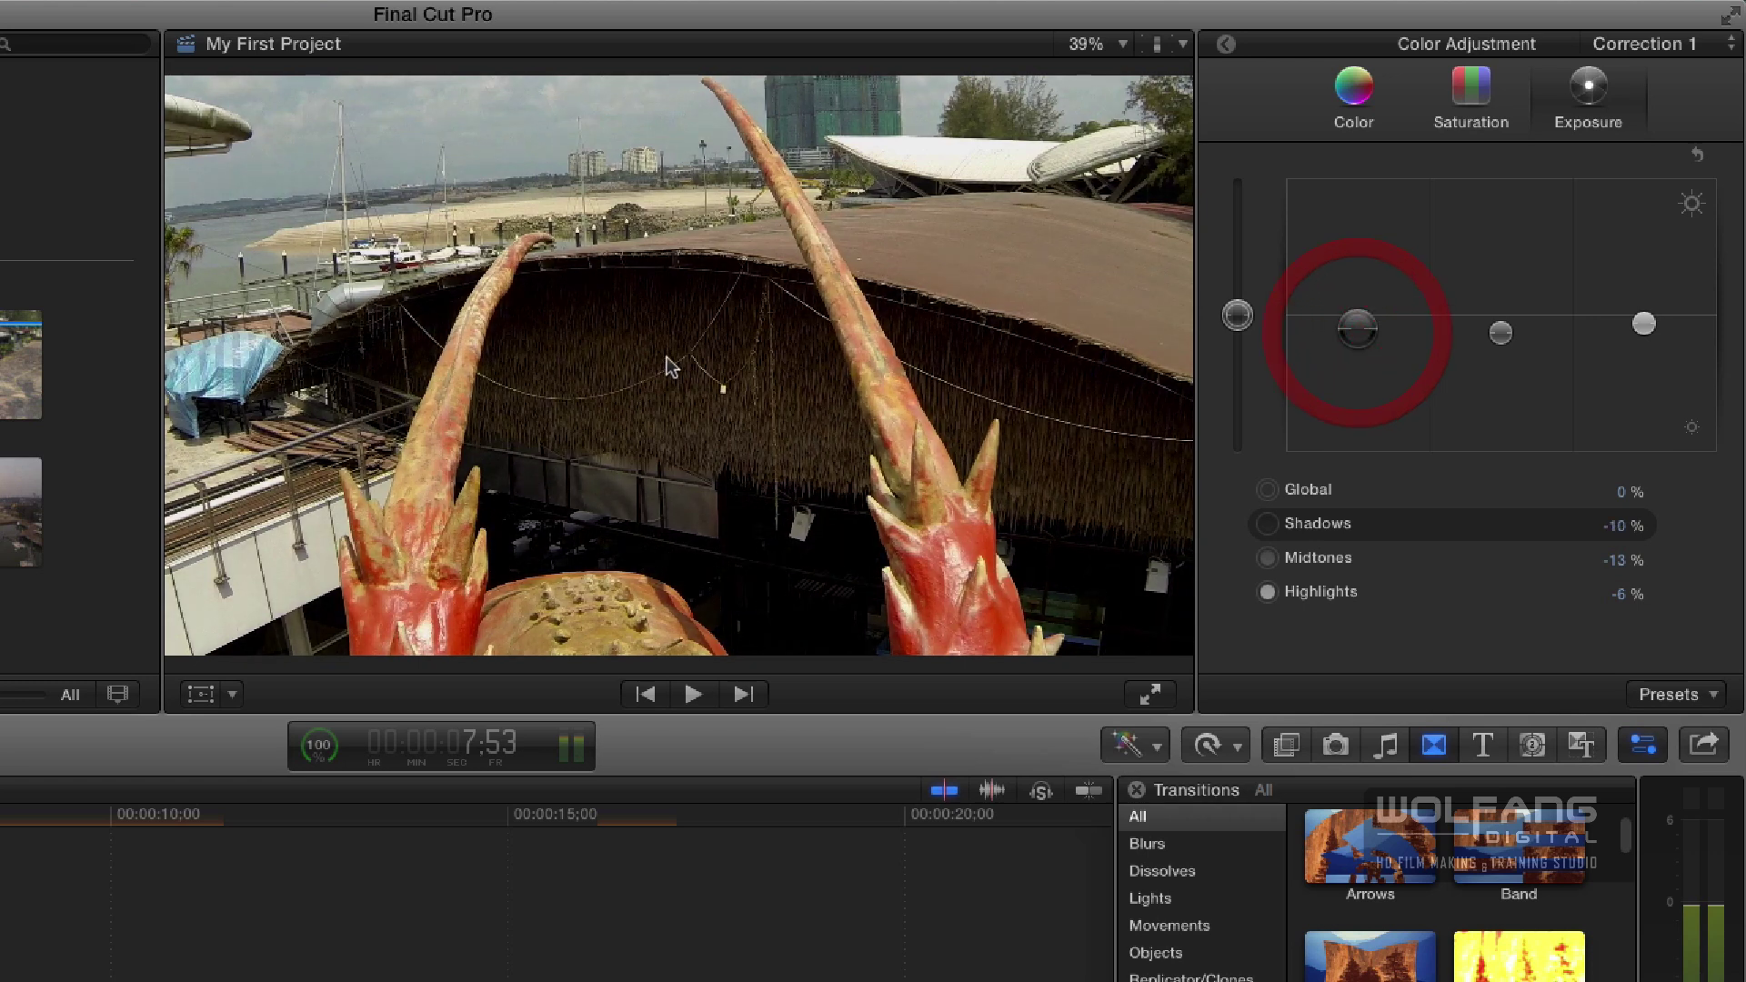
key("Delete")
left_click_drag(1378, 320, 1369, 335)
key("Delete")
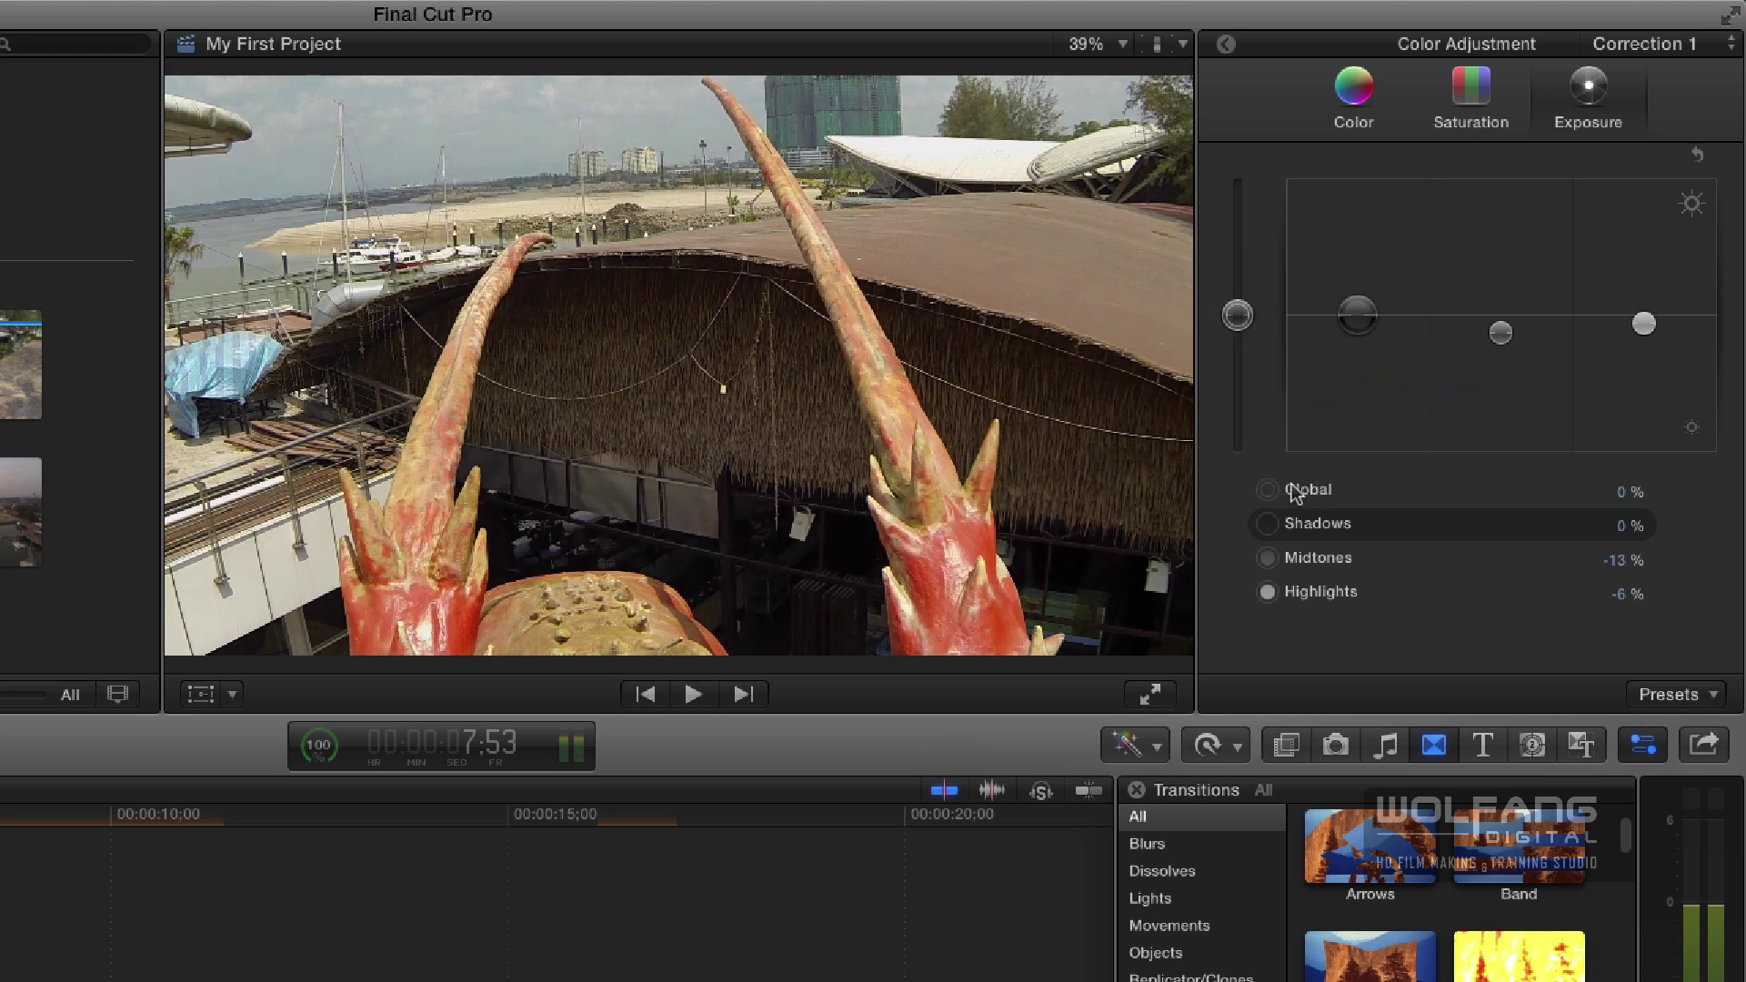
Try lowering the global exposure of clip GOPR1643 to -9 %, and reset the global value.
left_click_drag(1237, 315, 1238, 329)
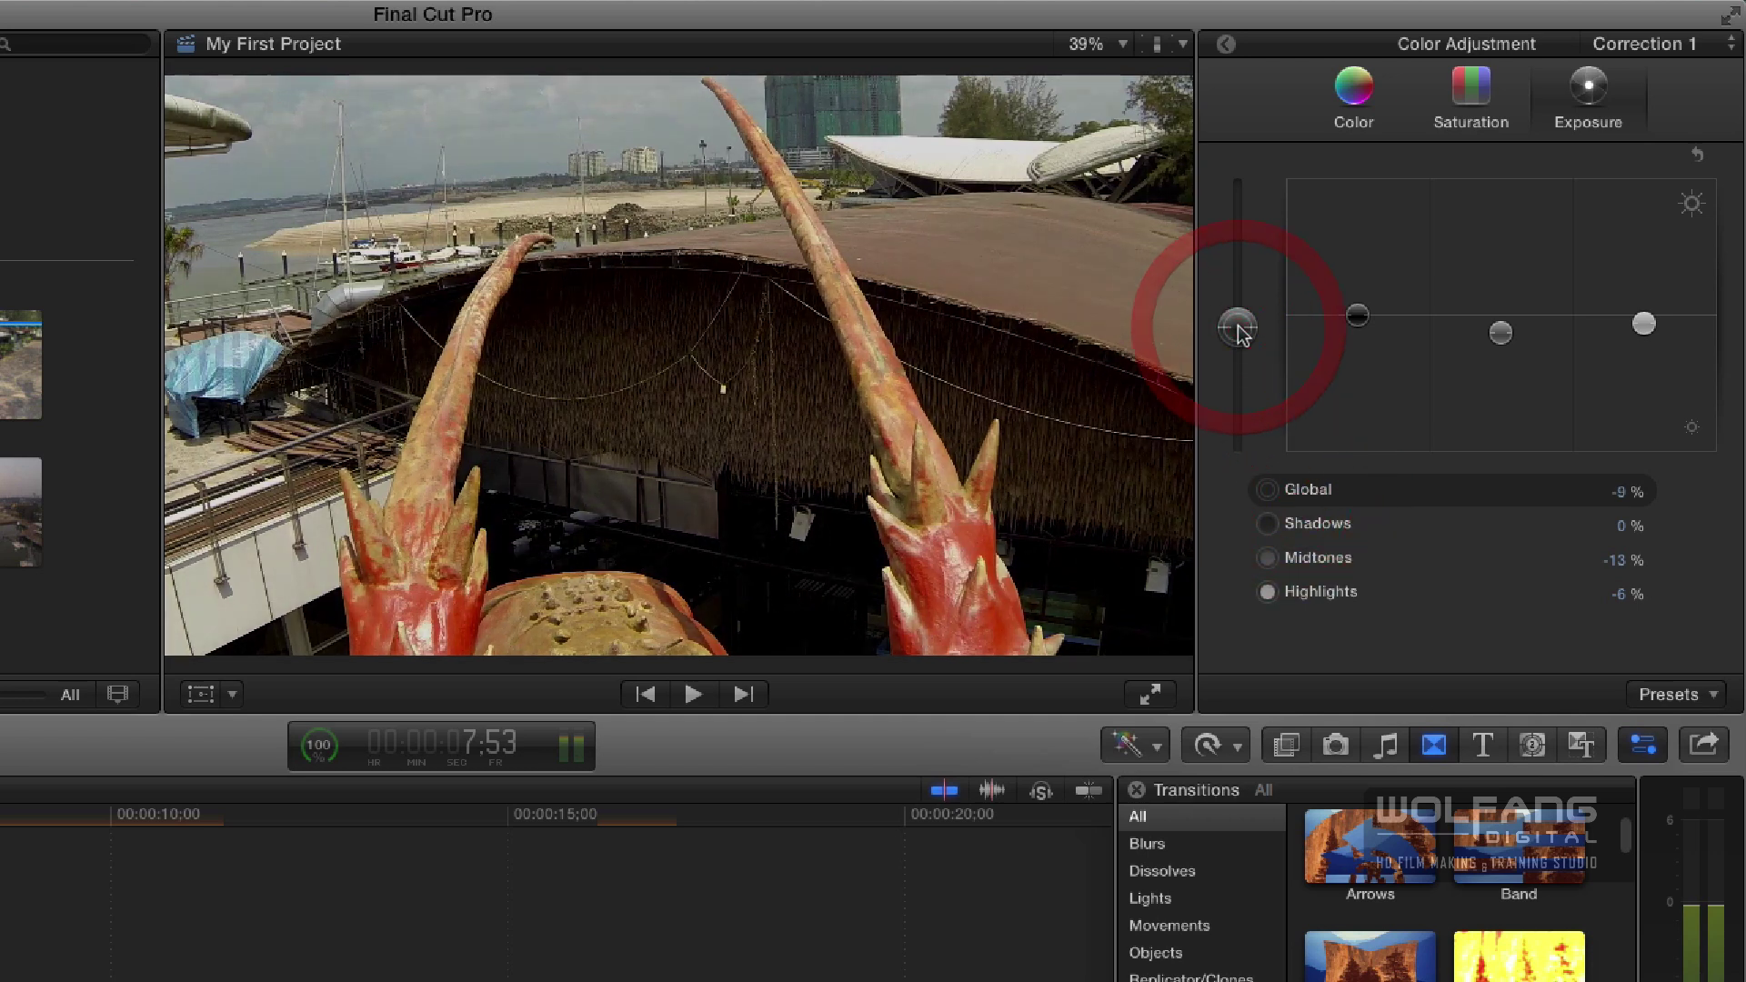
key("Delete")
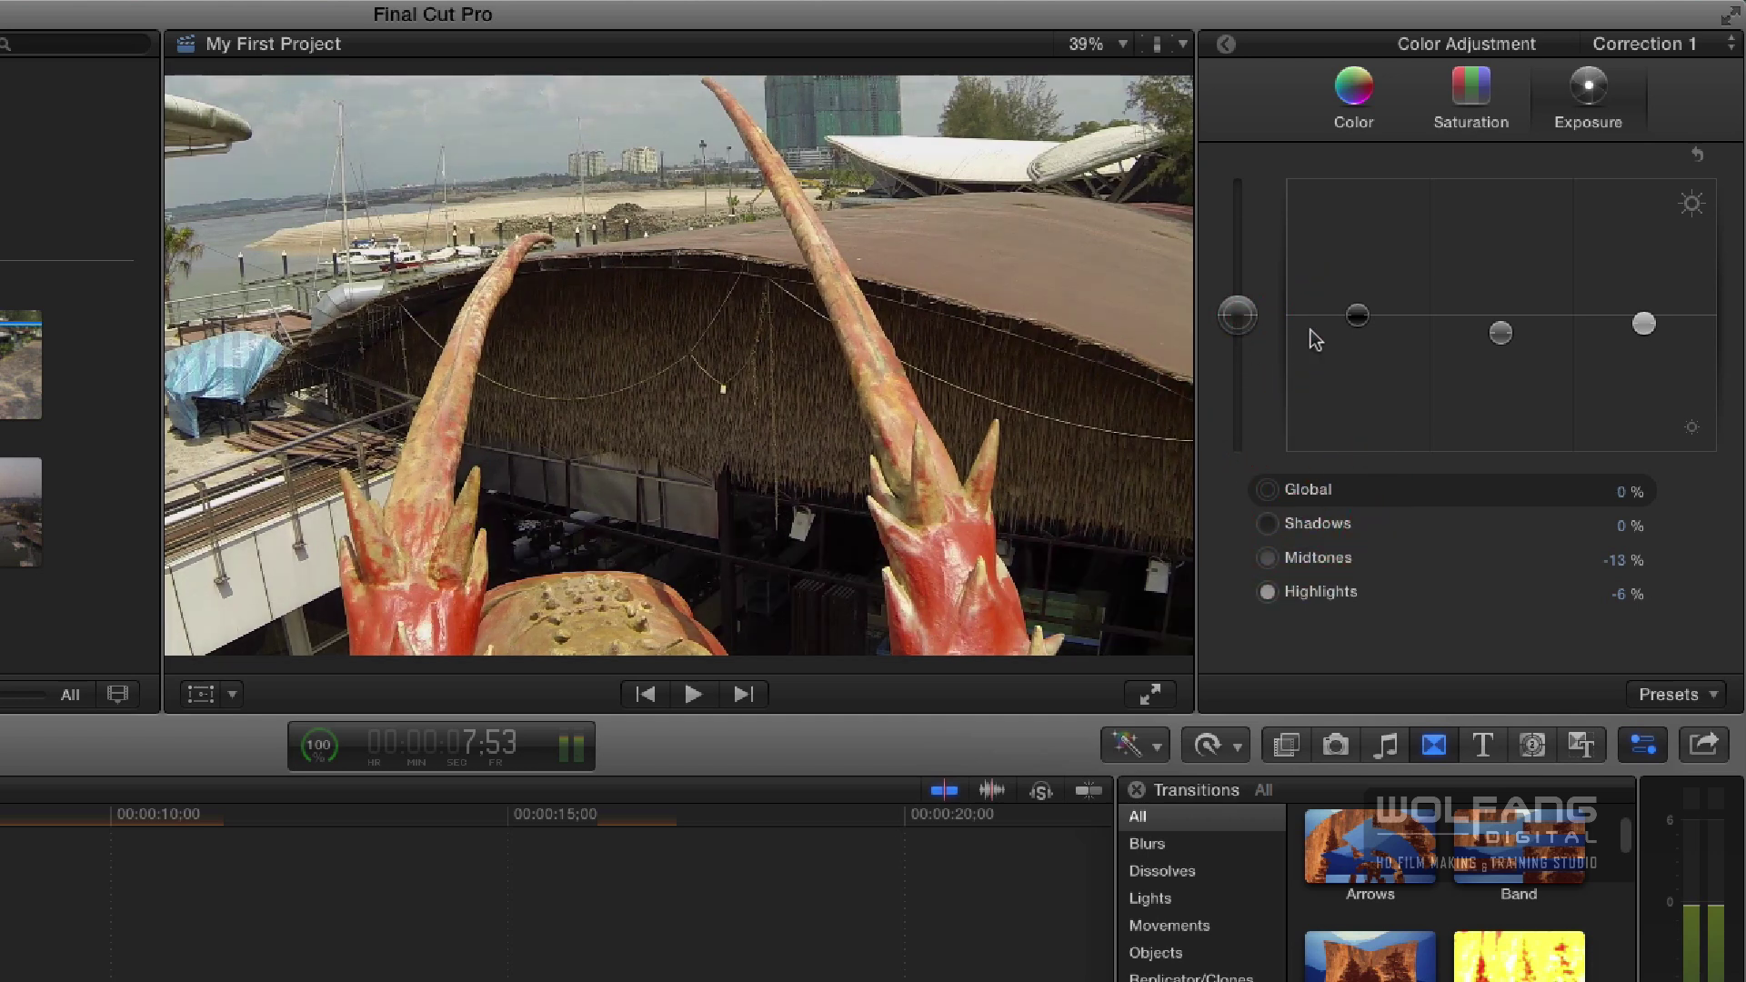
Set the clip's exposure to 5 % in the shadows, about -23 % in the midtones and -19 % in the highlights.
left_click(1358, 318)
left_click_drag(1363, 333, 1362, 311)
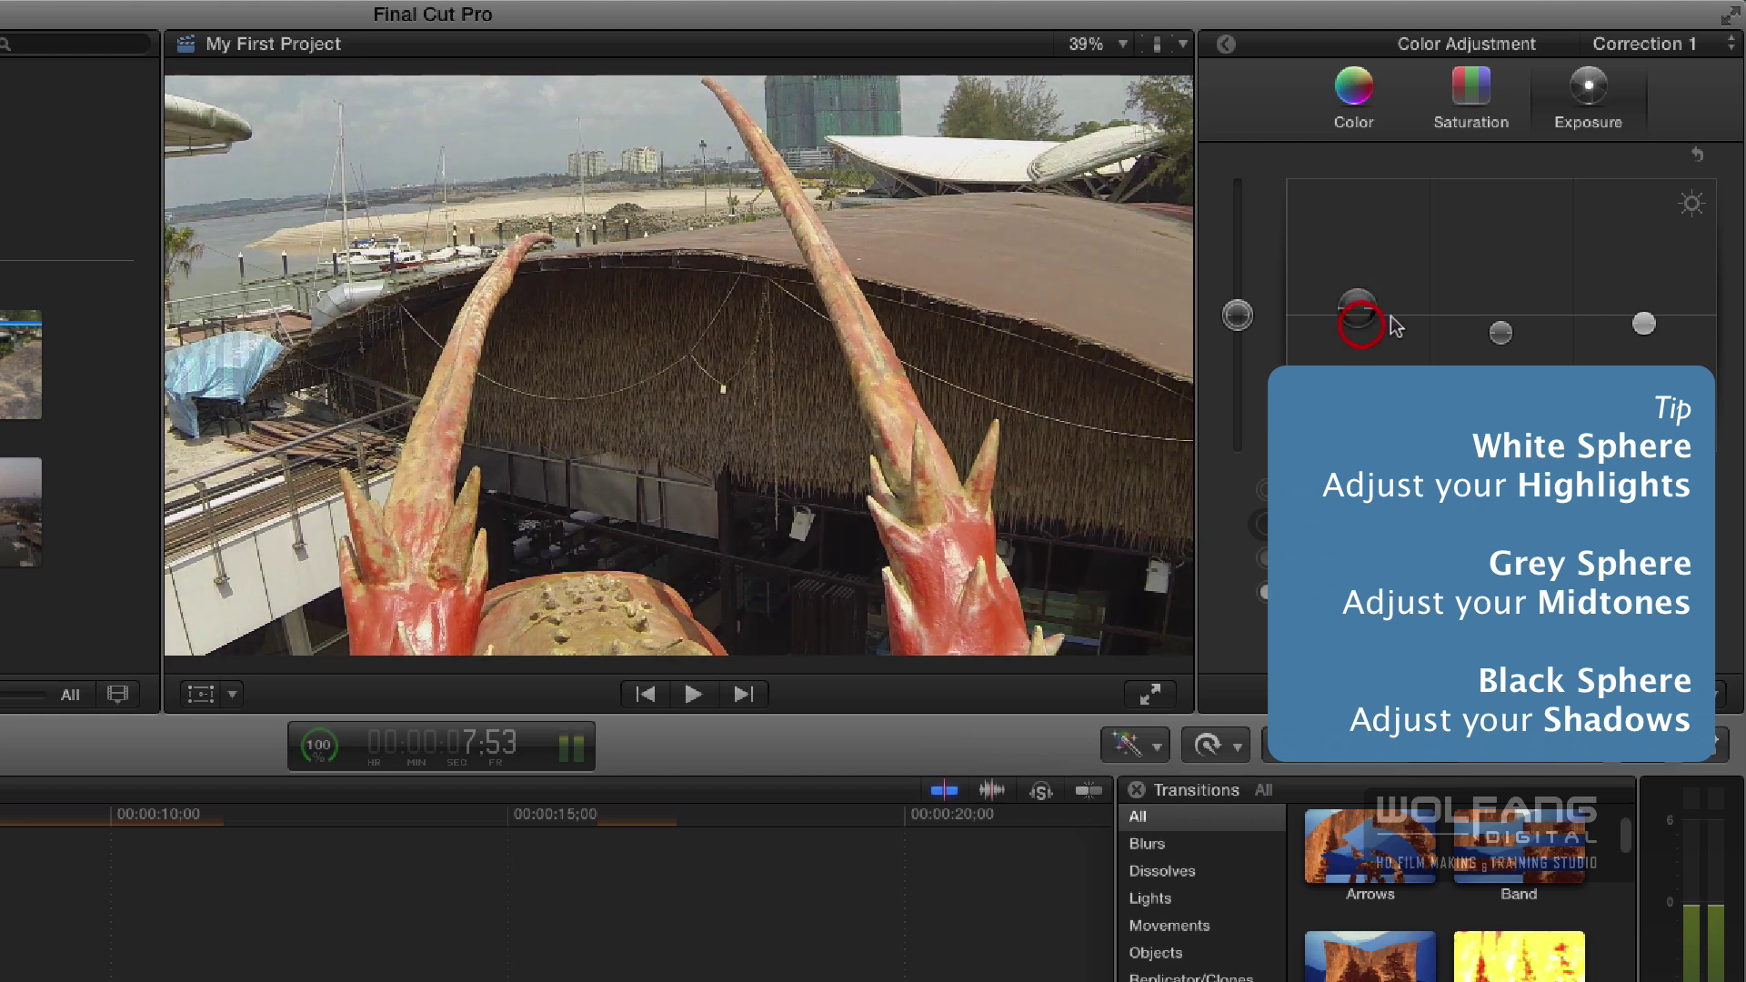
left_click_drag(1648, 334, 1648, 347)
left_click_drag(1497, 340, 1497, 352)
left_click_drag(1643, 340, 1643, 342)
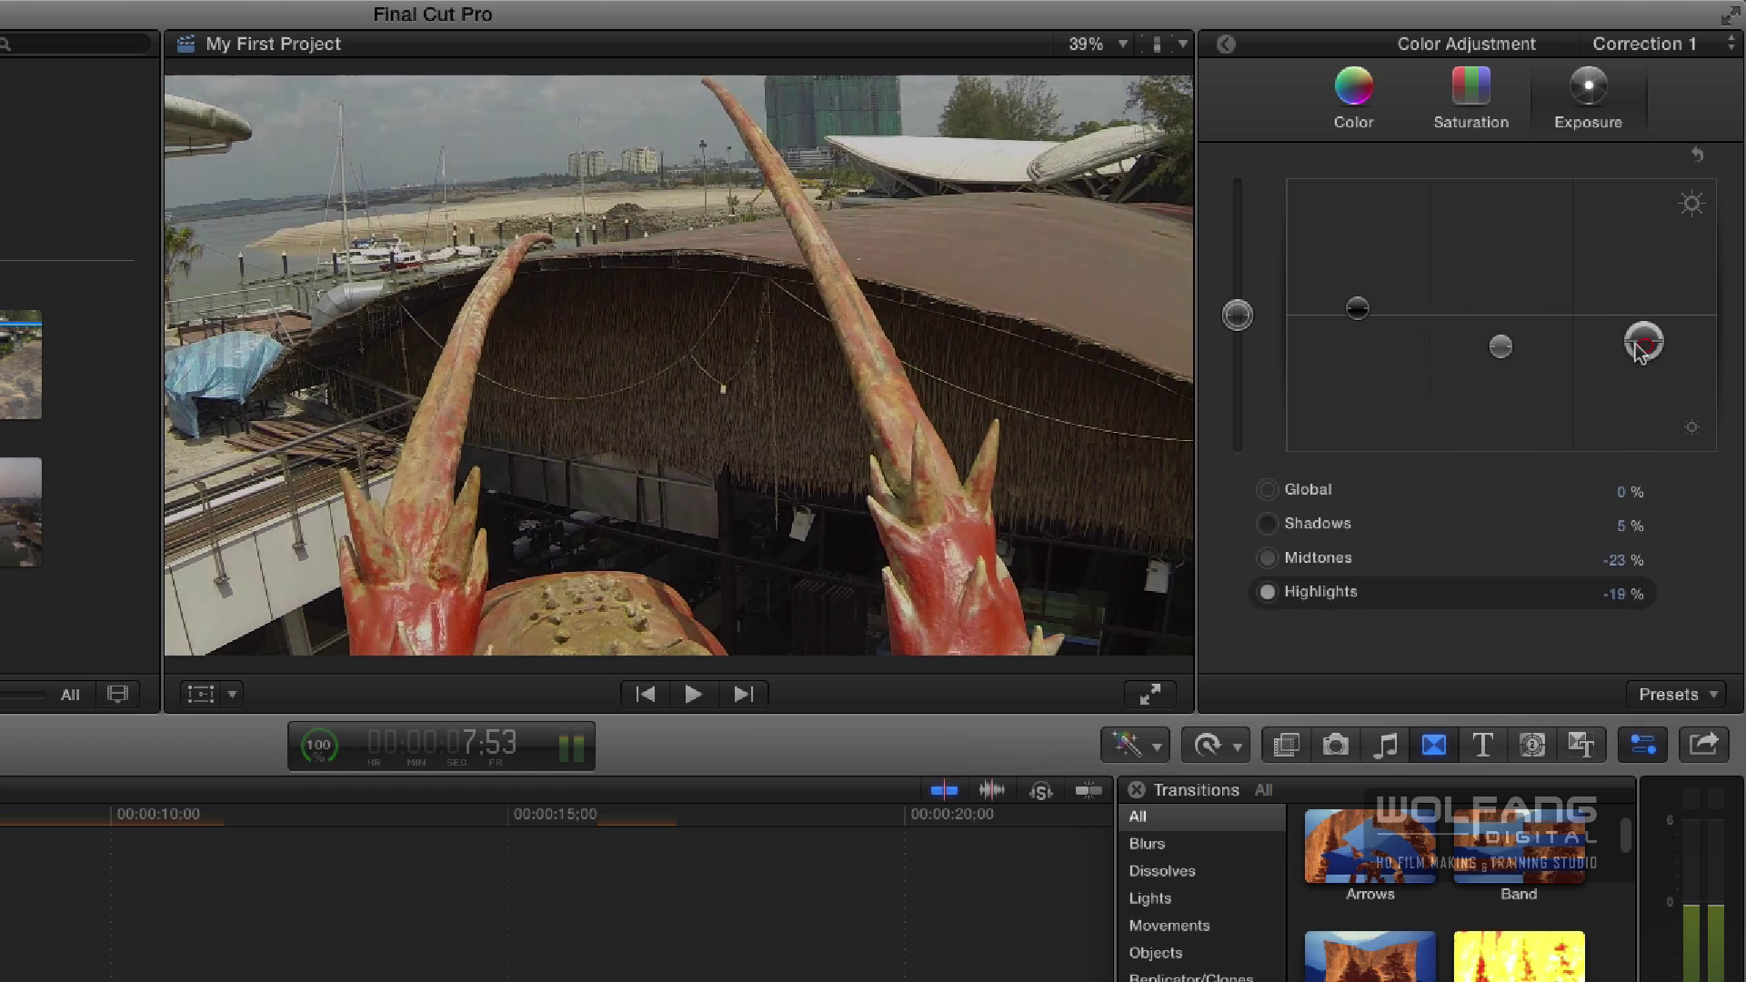
left_click_drag(1501, 345, 1501, 345)
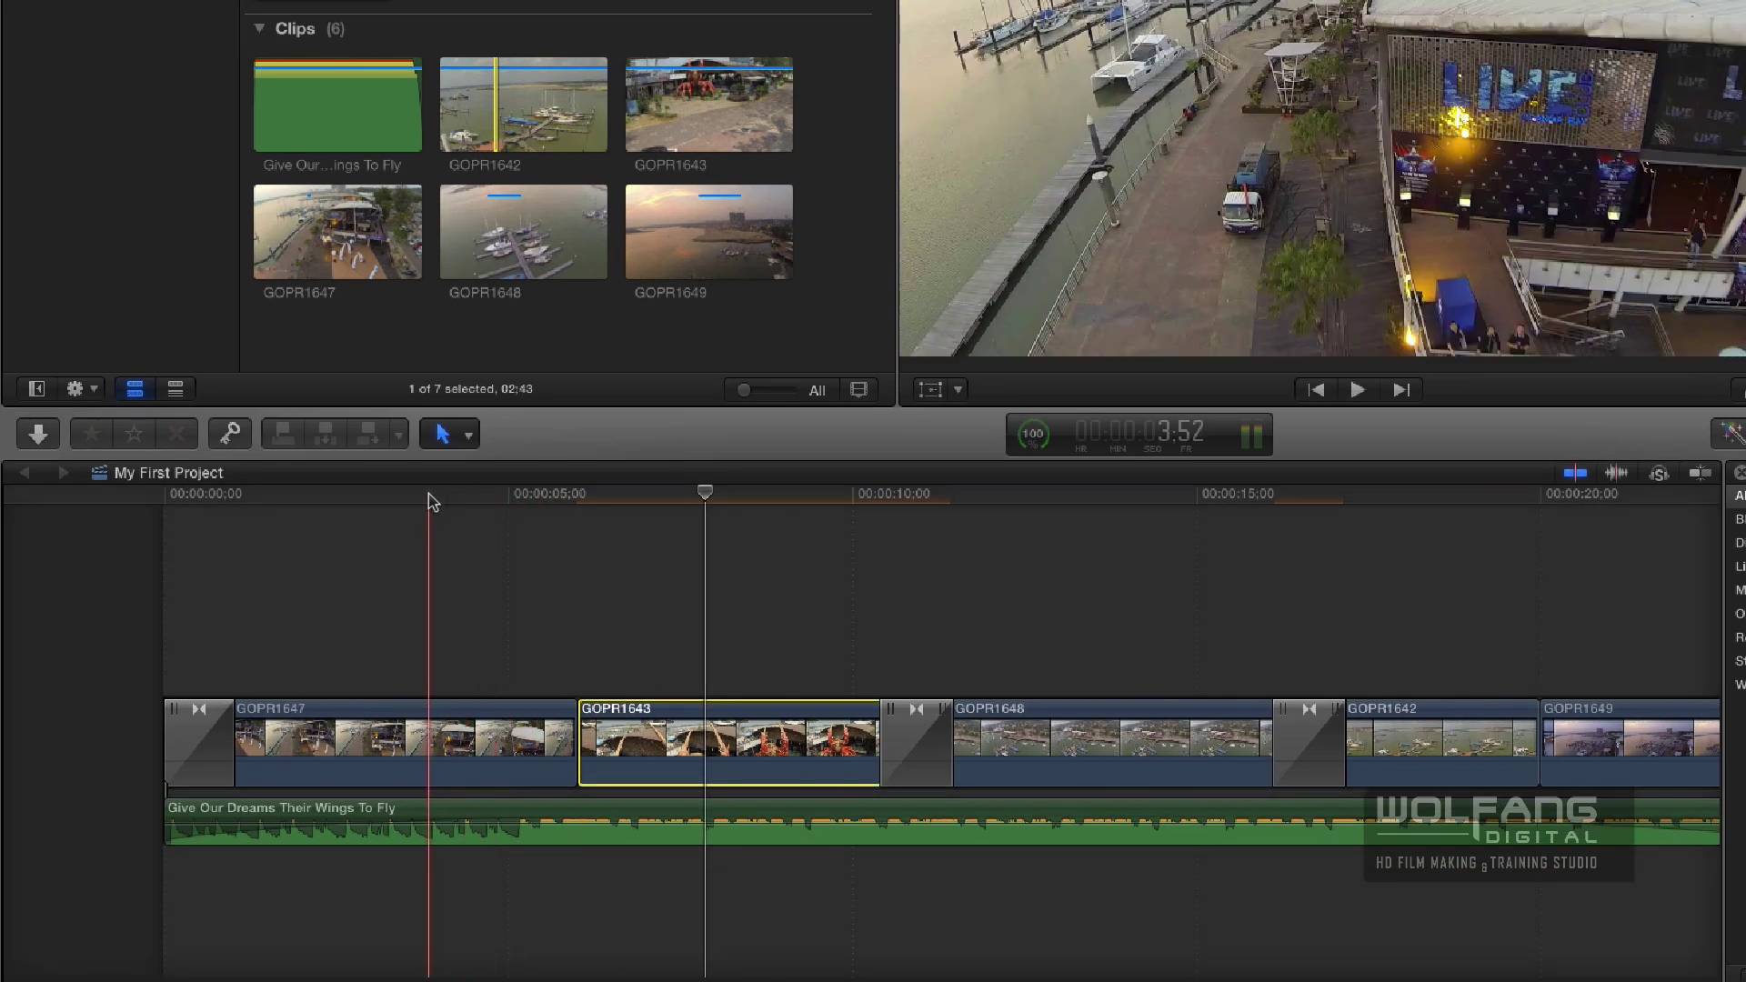
Place the playhead at 3:52, select clip GOPR1647, and open the Exposure adjustment of its Correction 1.
left_click(429, 497)
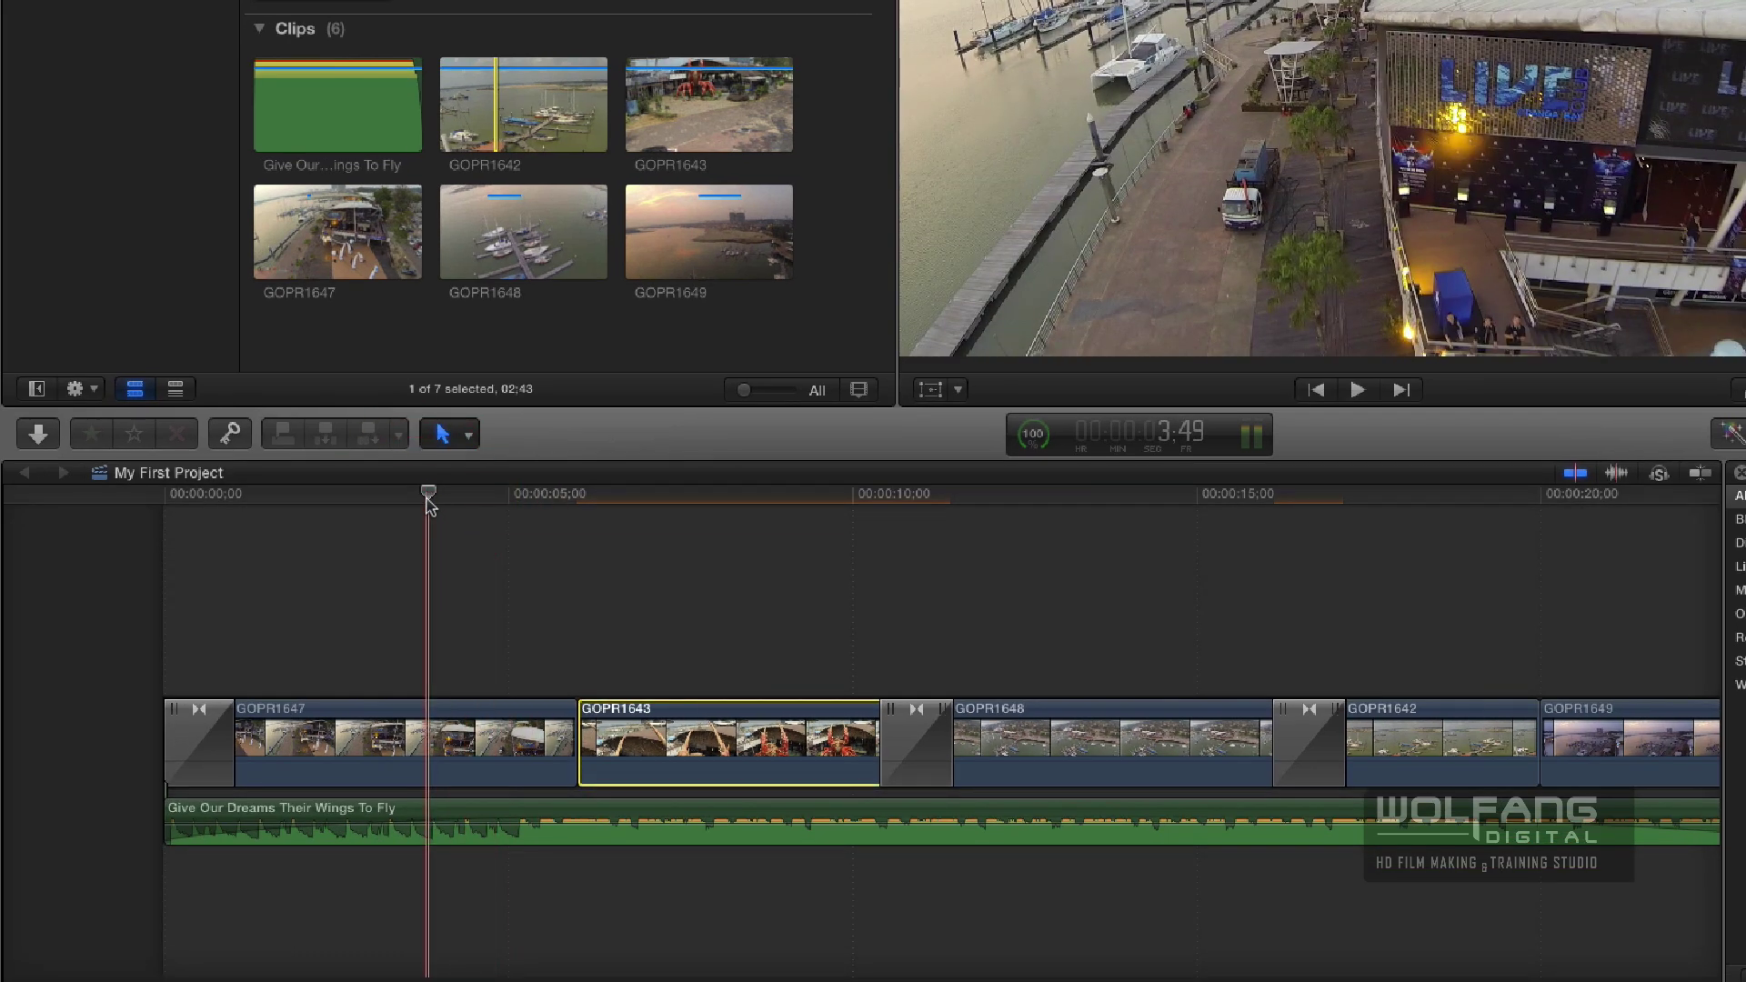
left_click(393, 744)
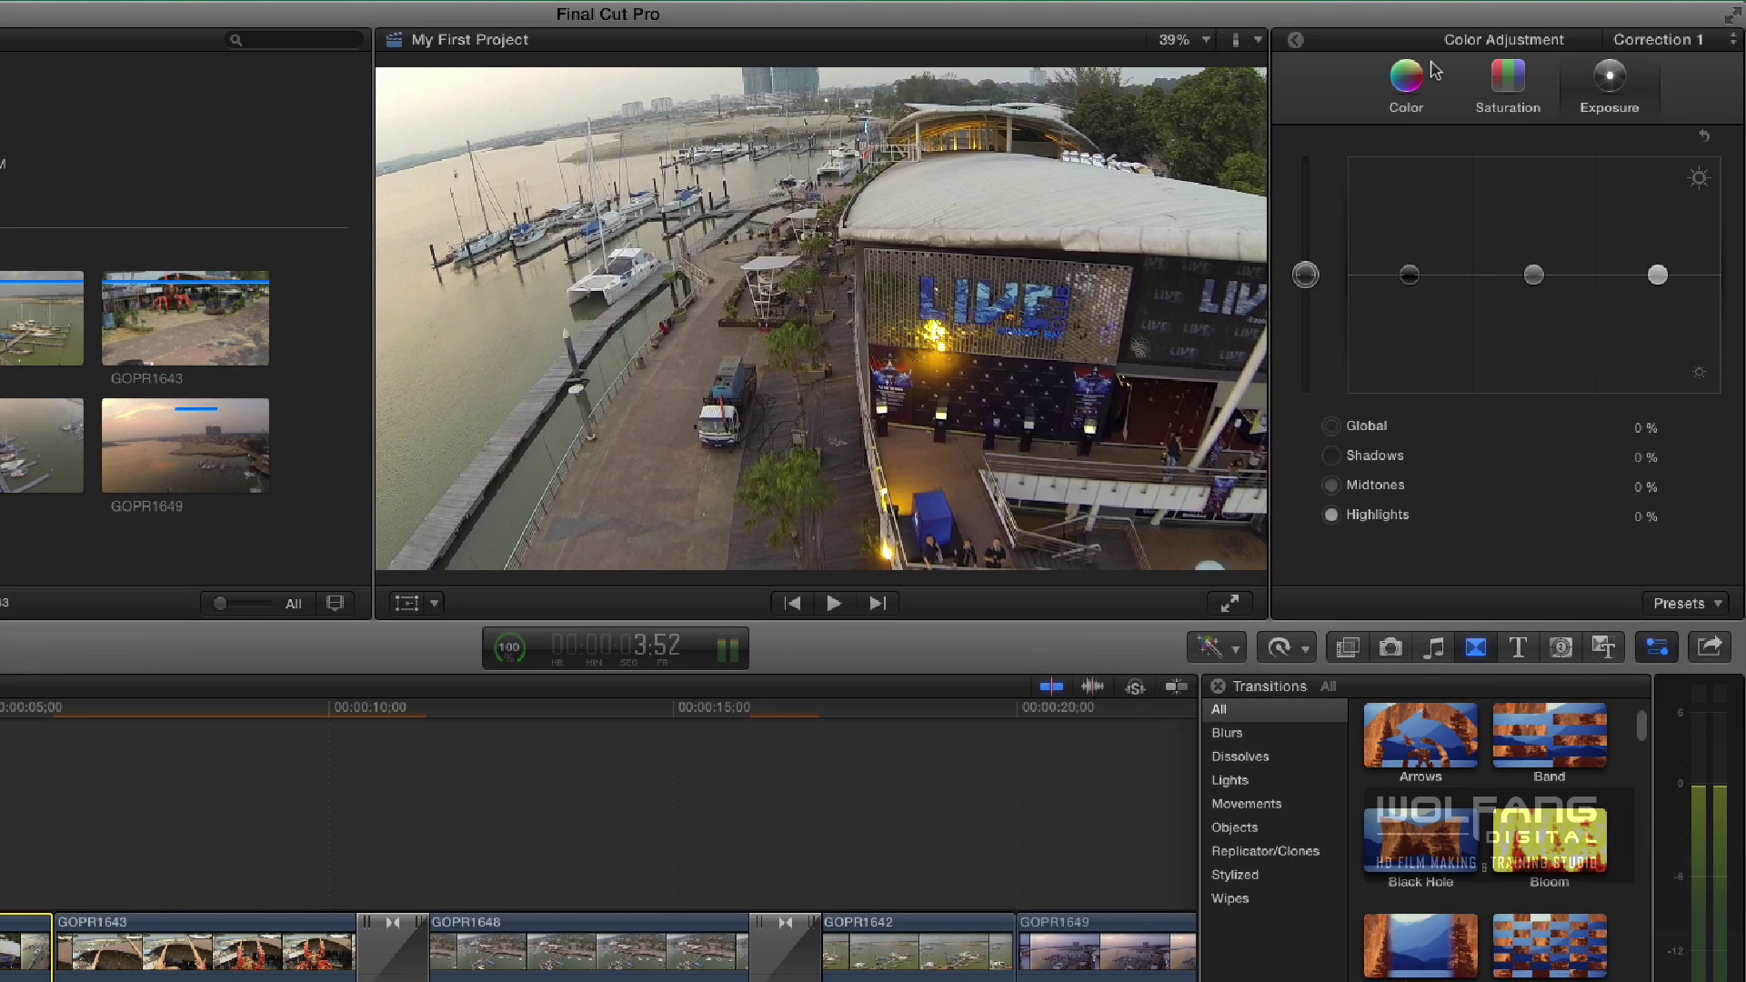
left_click(1296, 42)
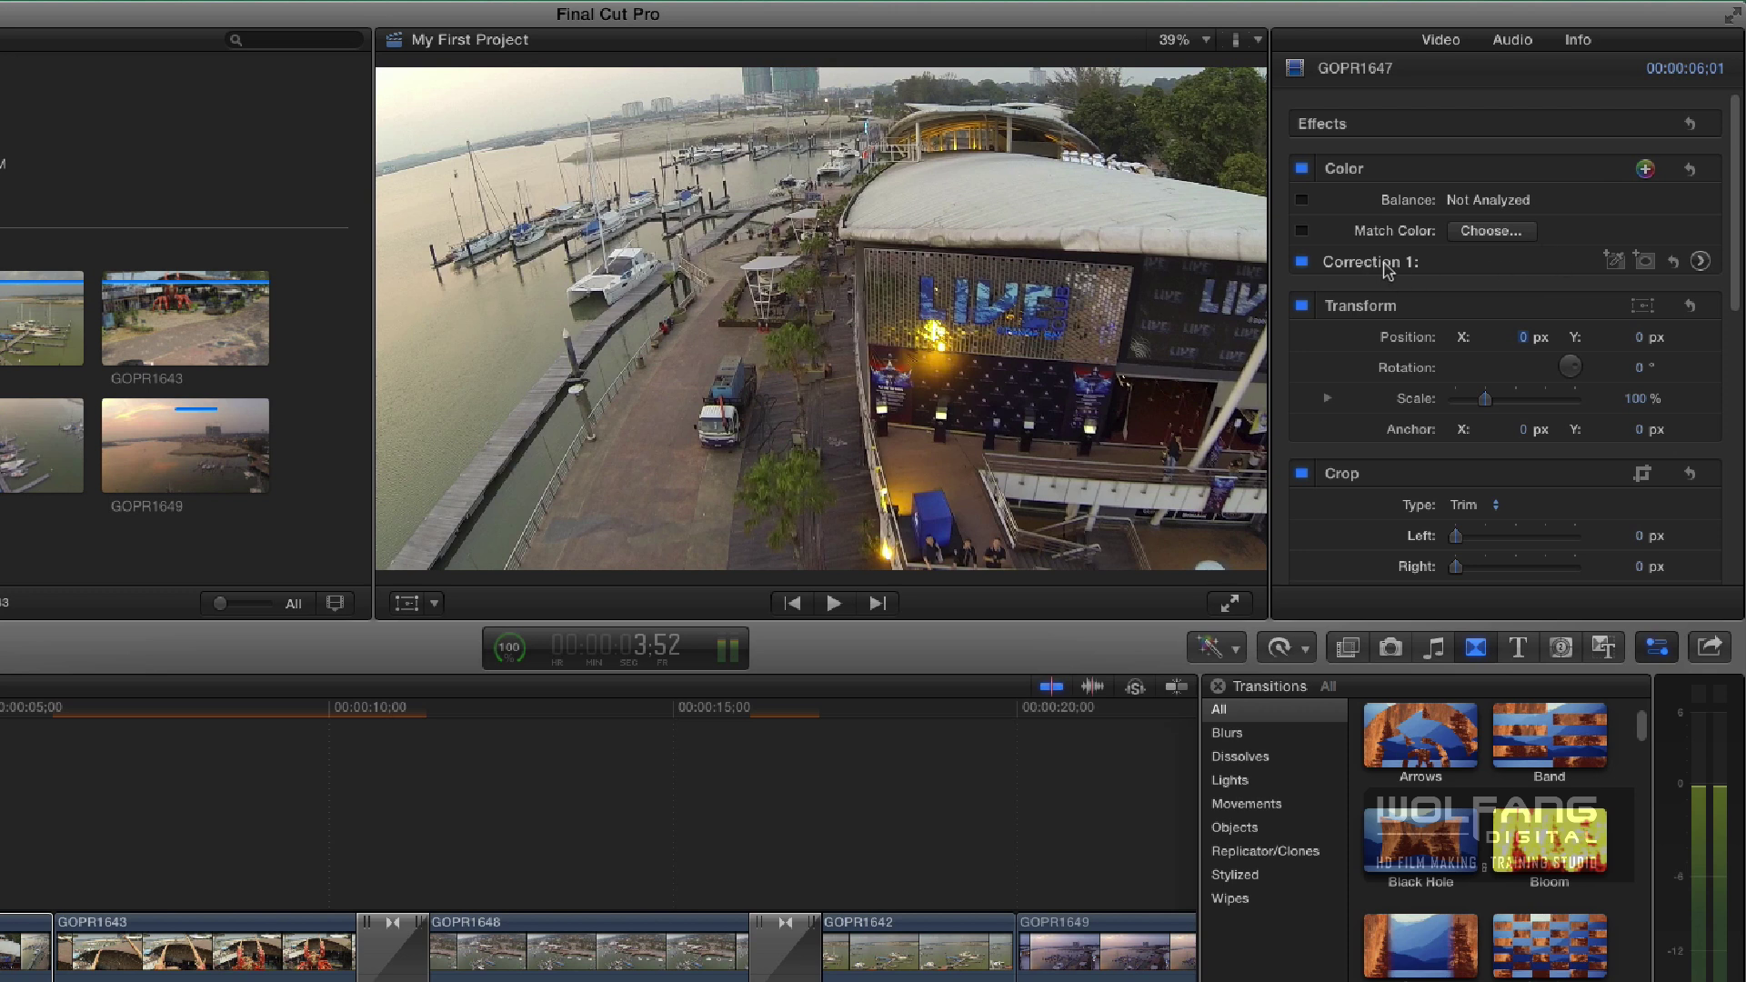
left_click(1700, 262)
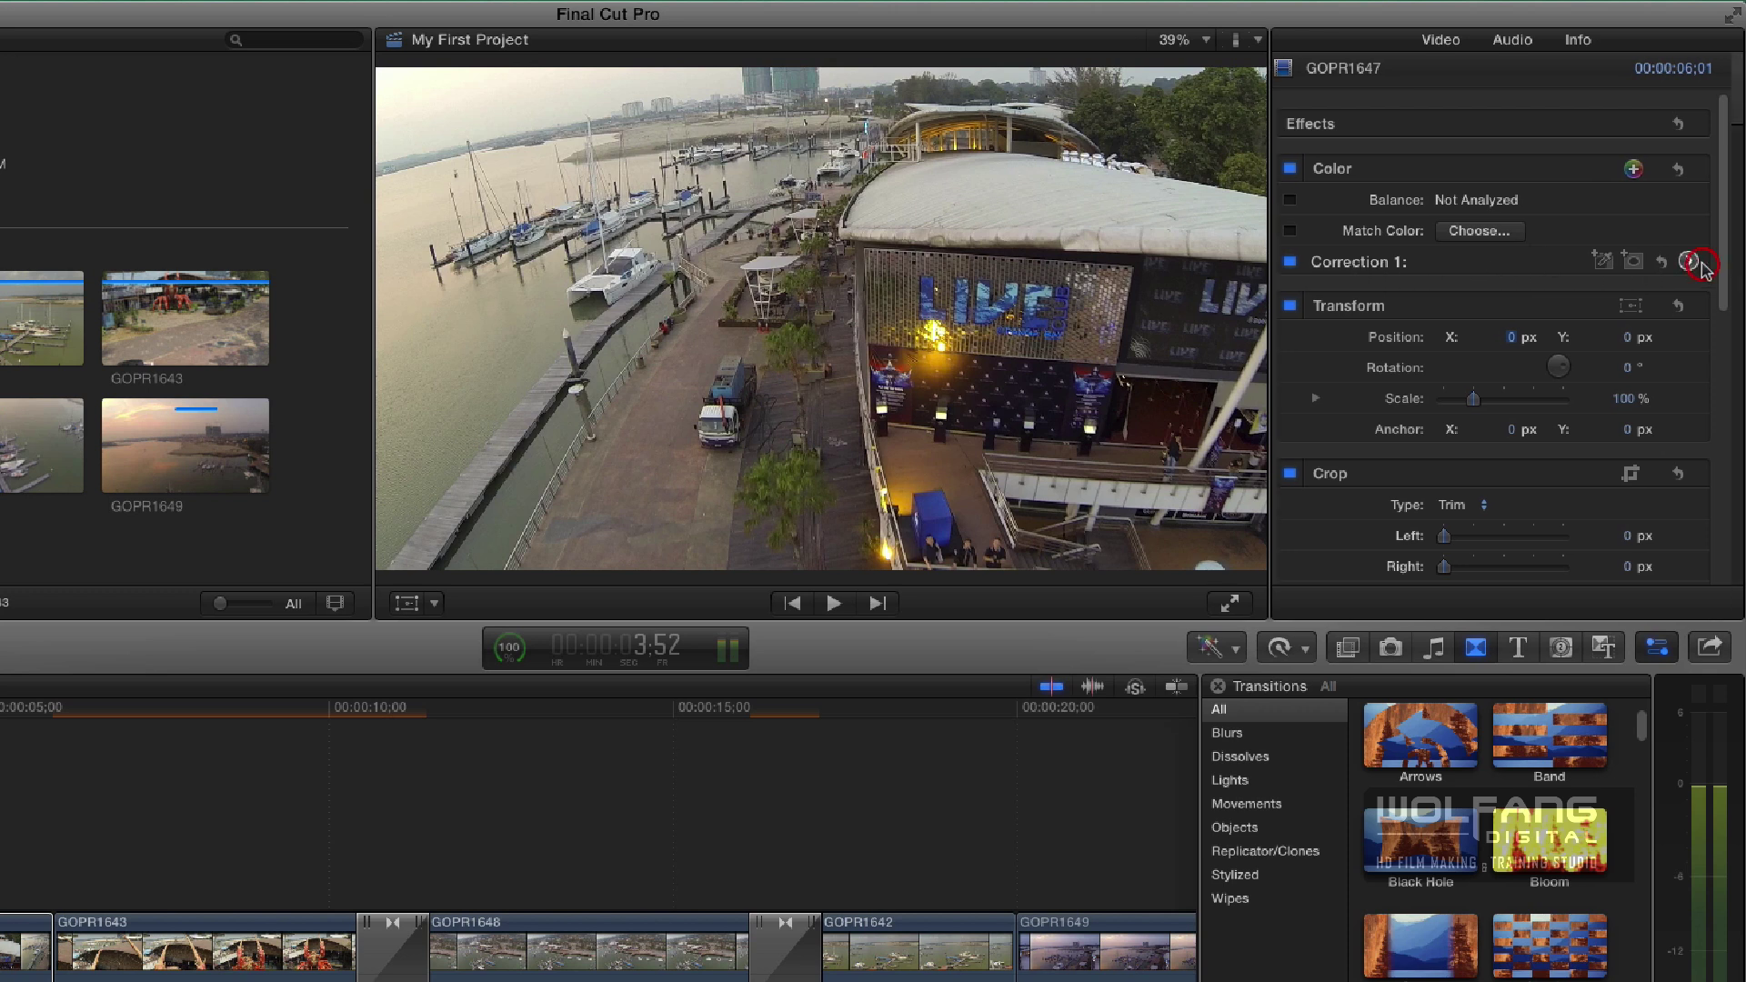
left_click(1610, 91)
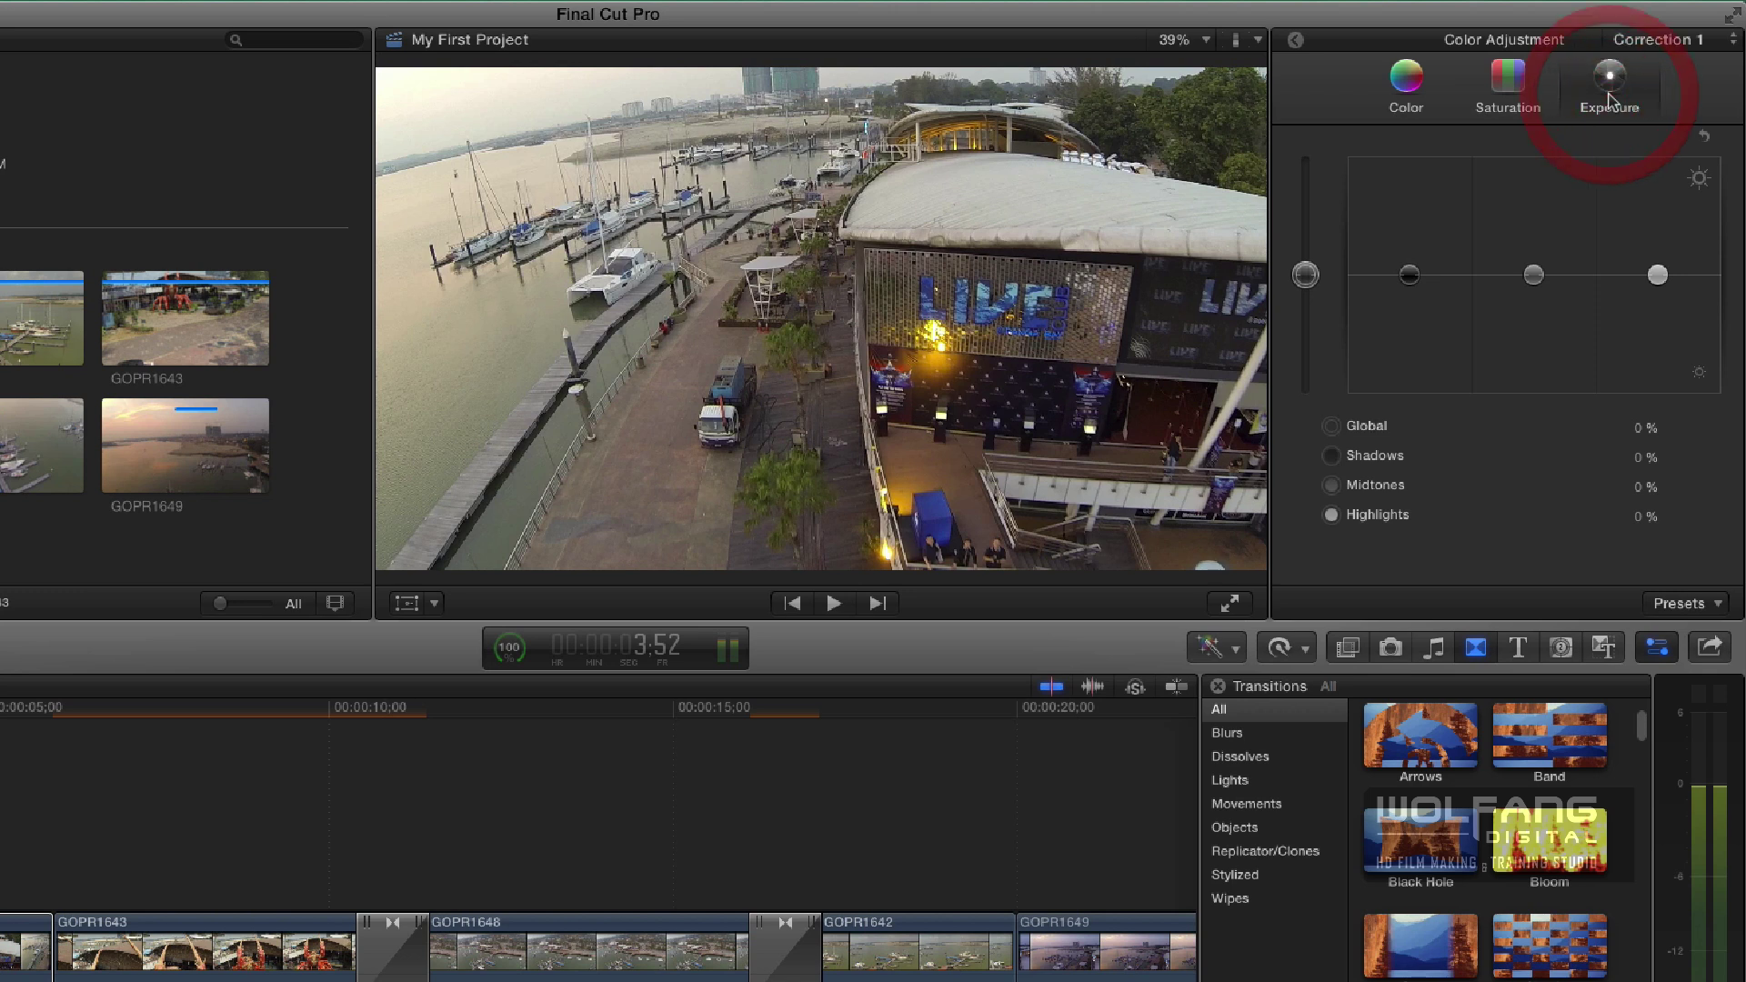
Set the exposure of clip GOPR1647 to -7 % in the highlights, -20 % in the midtones and 4 % in the shadows.
left_click_drag(1660, 282, 1657, 289)
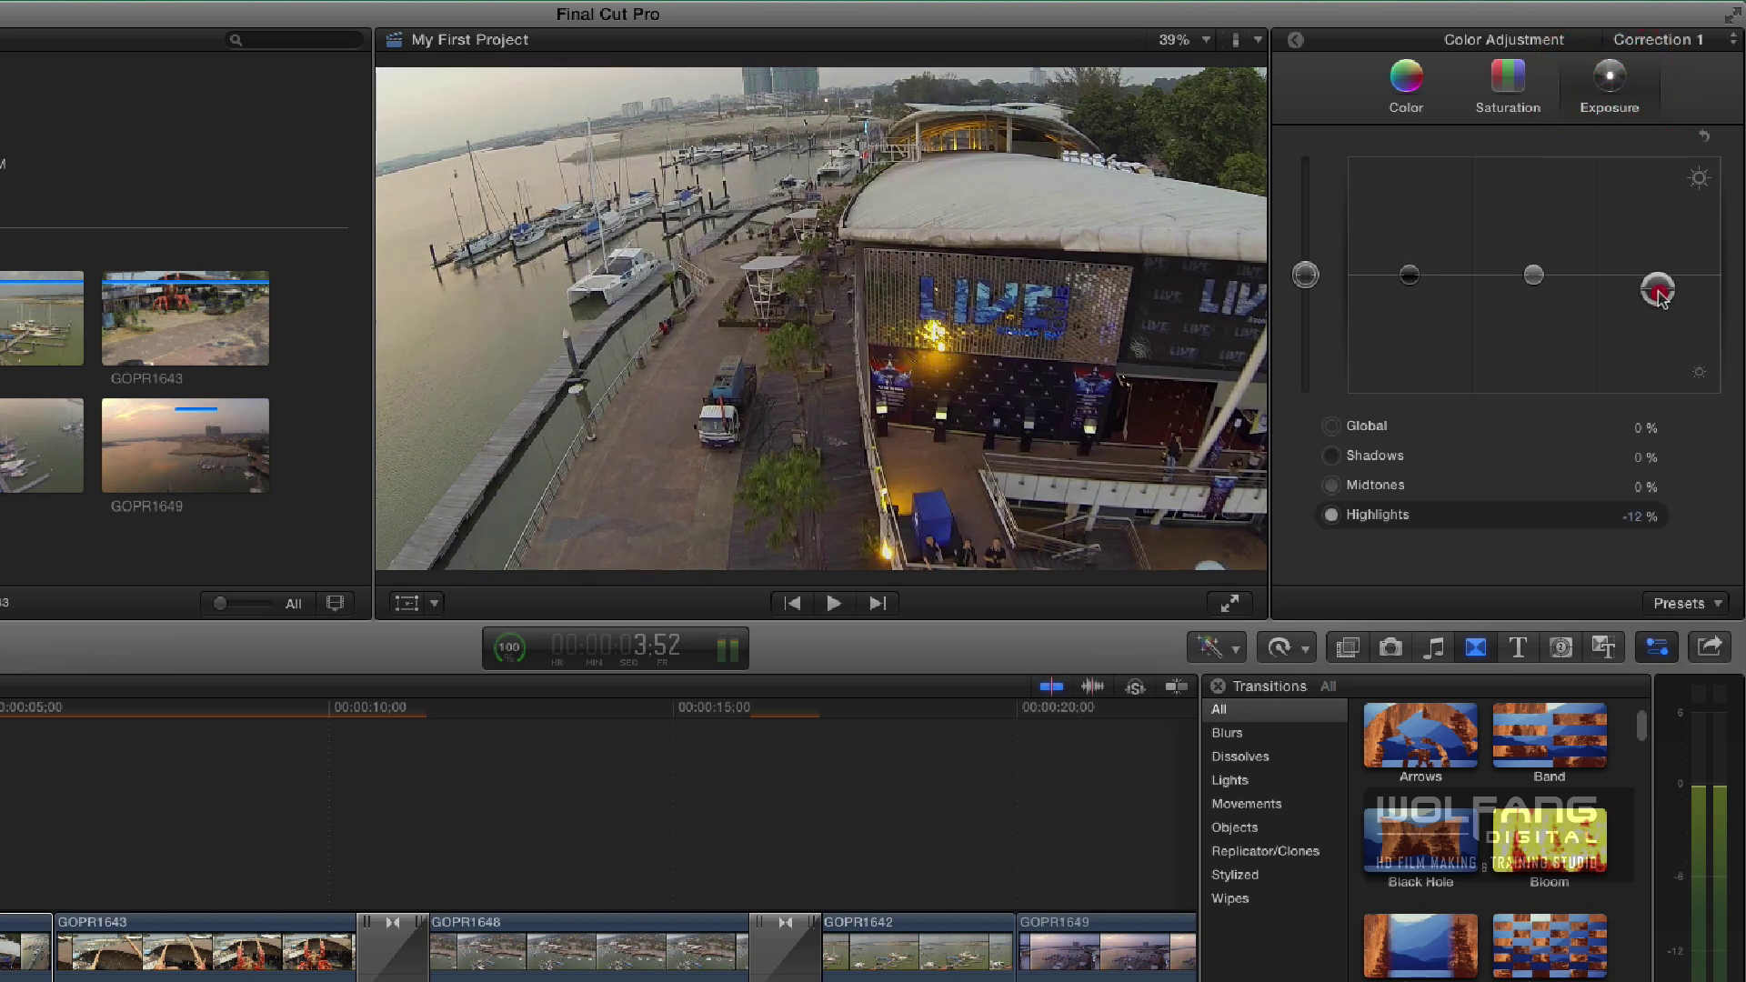
left_click_drag(1534, 276, 1531, 303)
left_click(1410, 278)
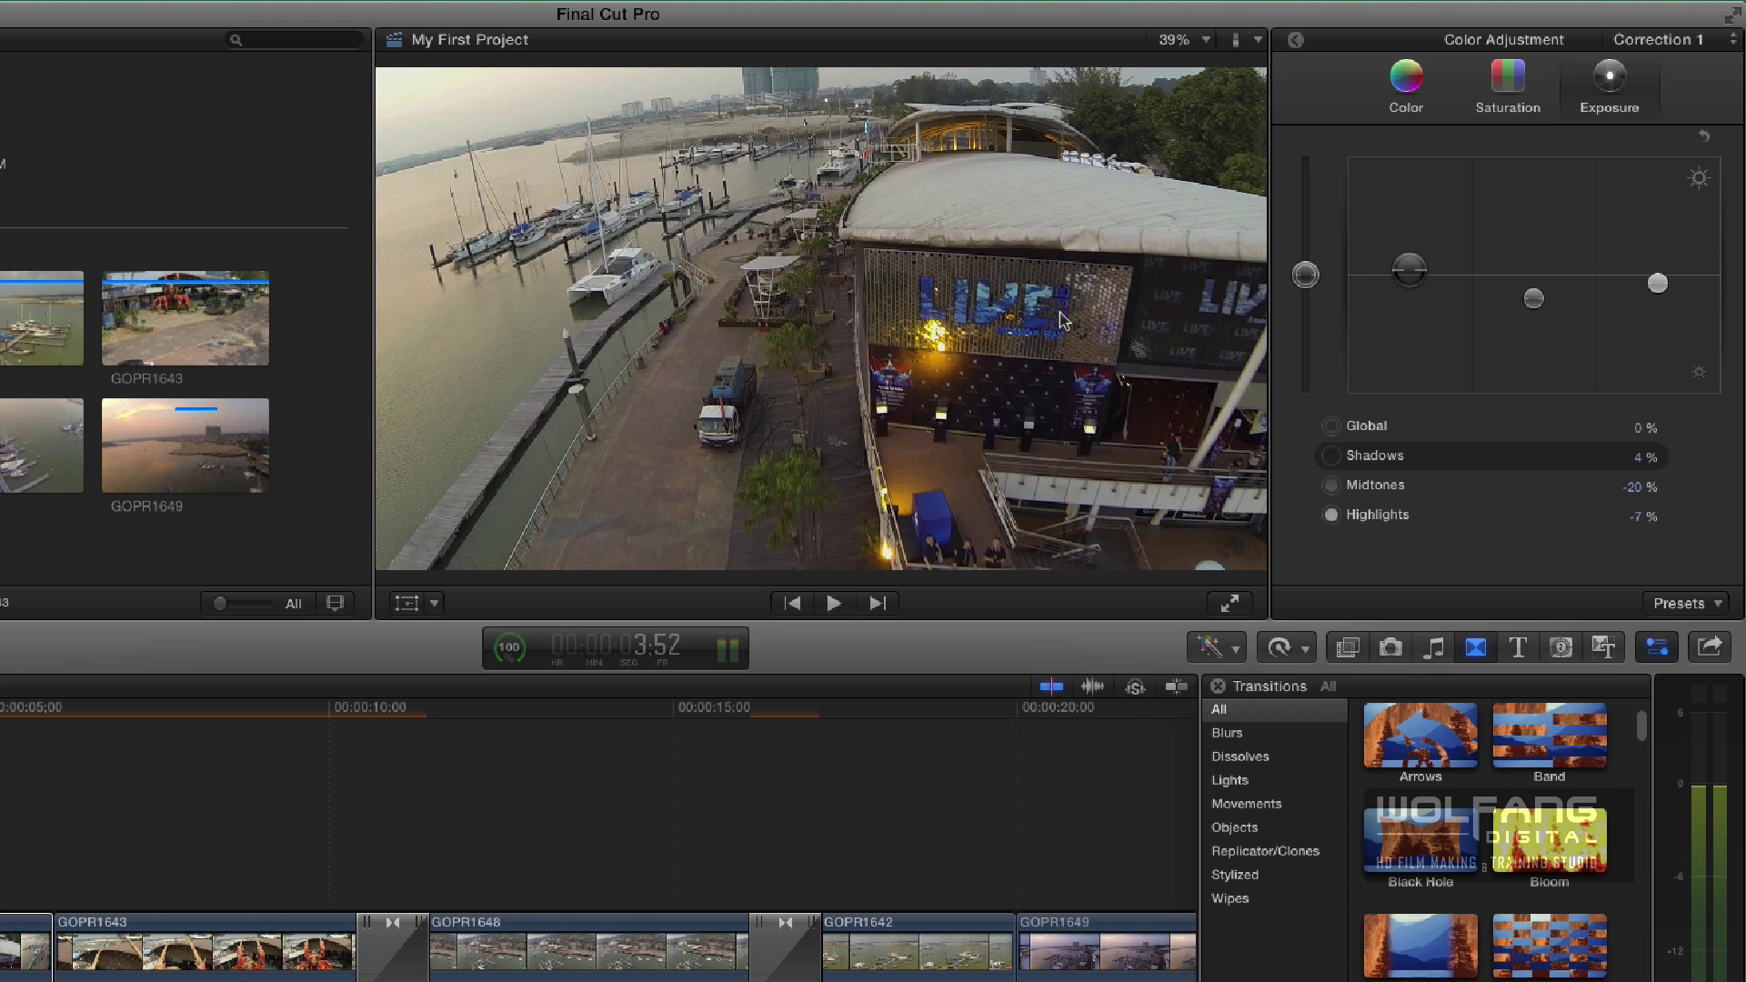
Return to the video settings and compare clip GOPR1647 with Correction 1 disabled and re-enabled.
left_click(1296, 41)
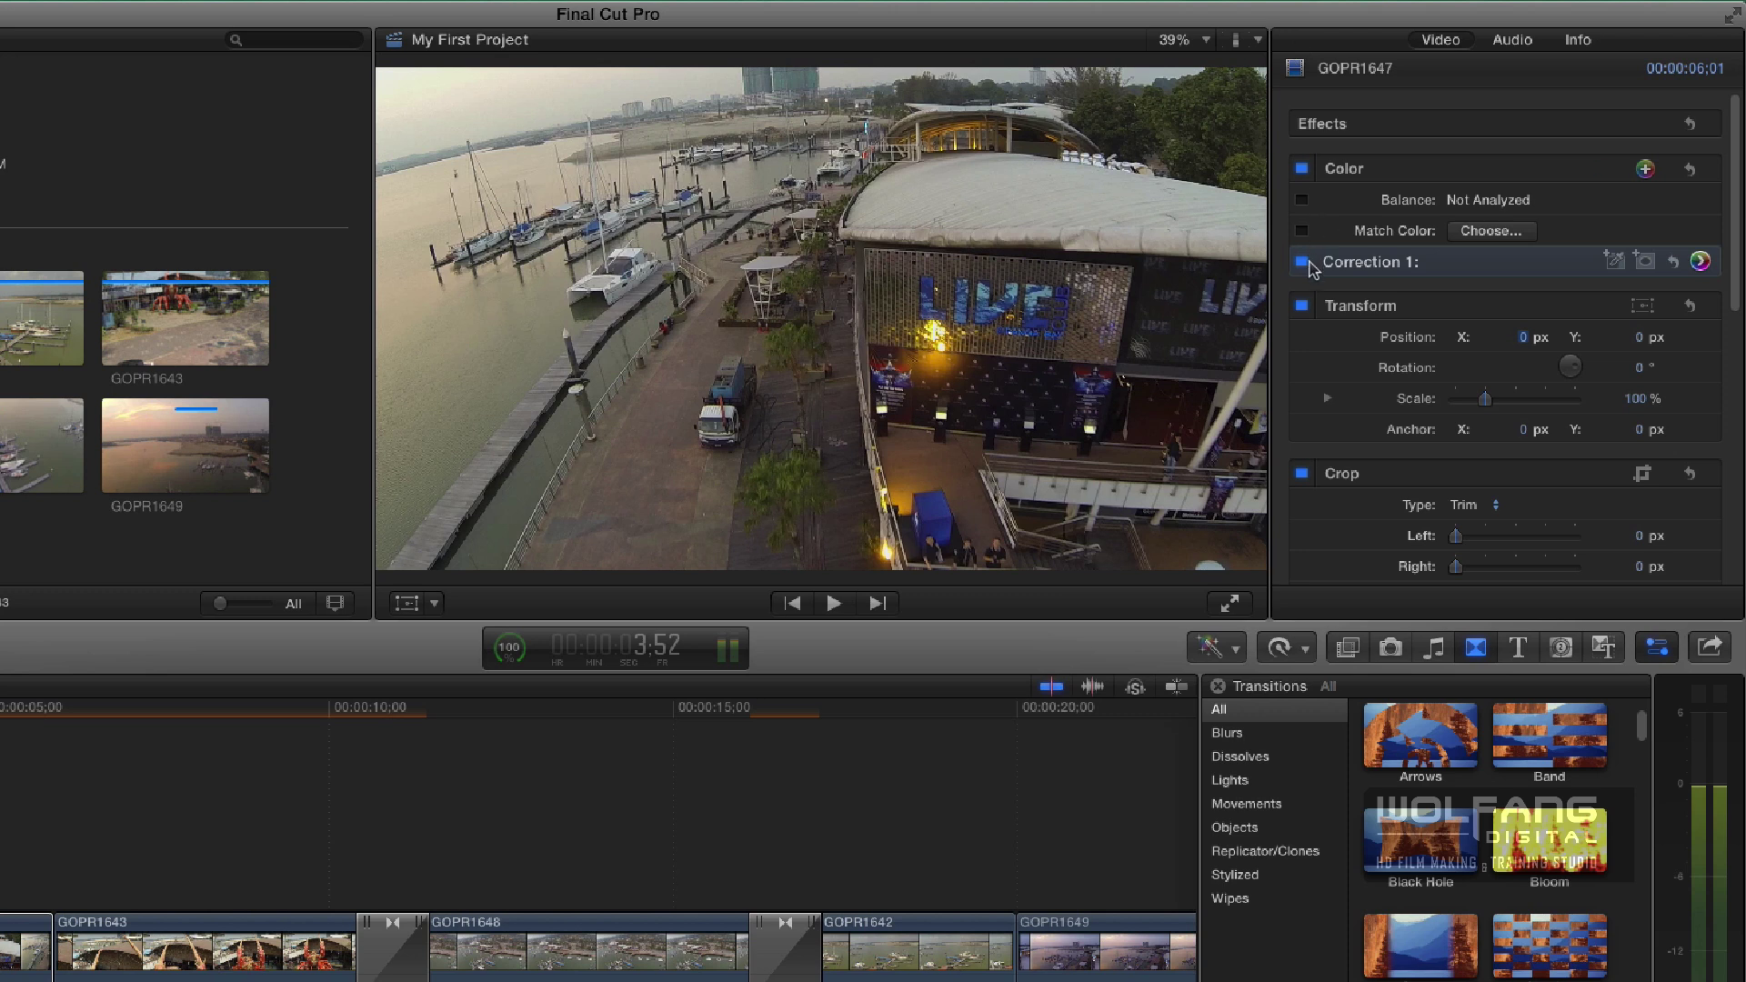
left_click(1303, 262)
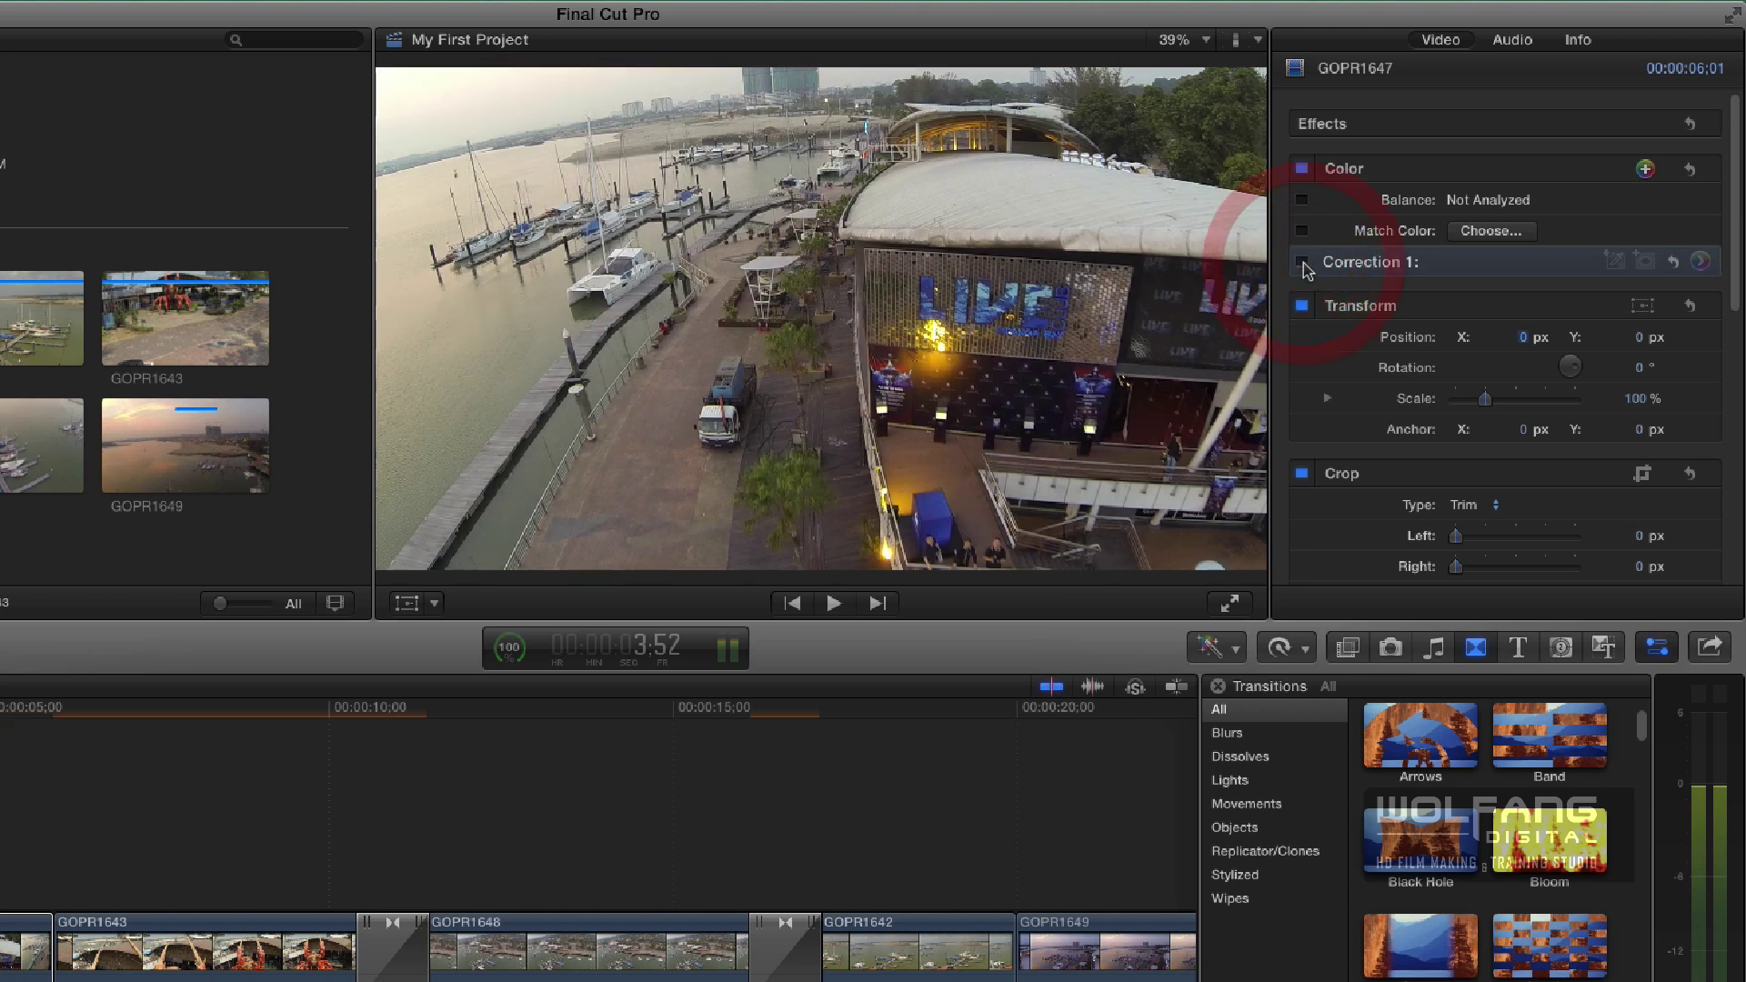
left_click(1303, 263)
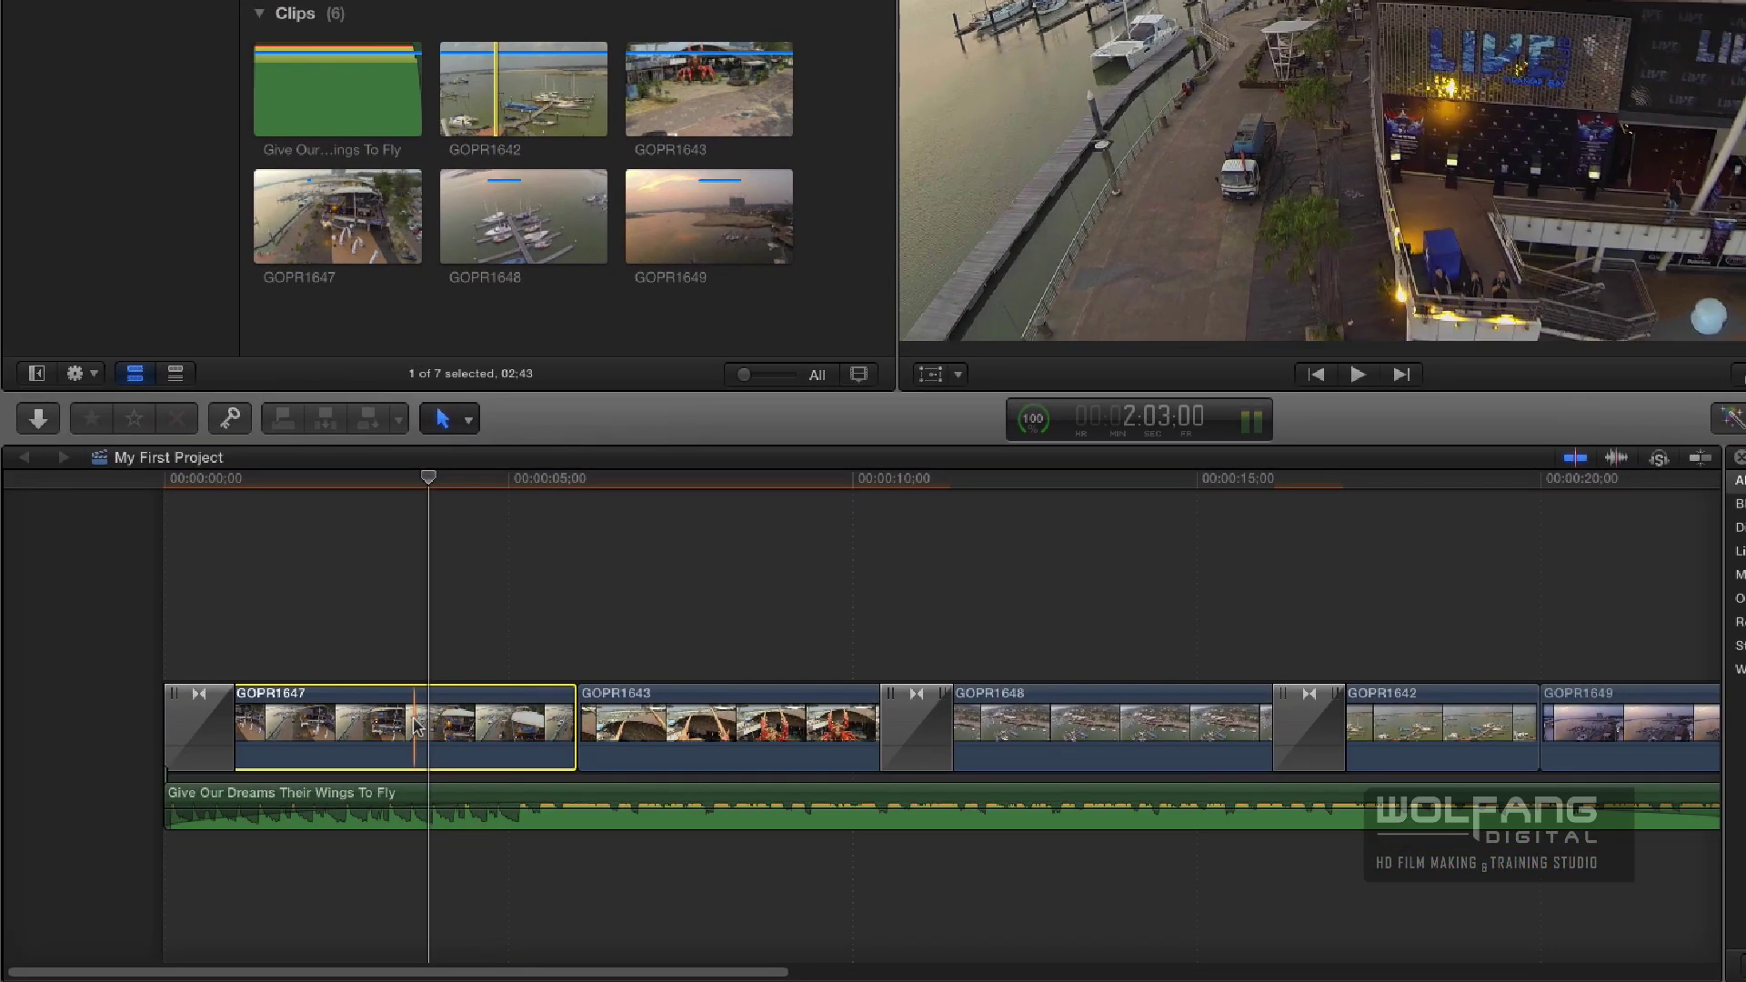
Place the playhead at 2:35, select clip GOPR1647, and open the Color adjustment of its Correction 1.
left_click(416, 725)
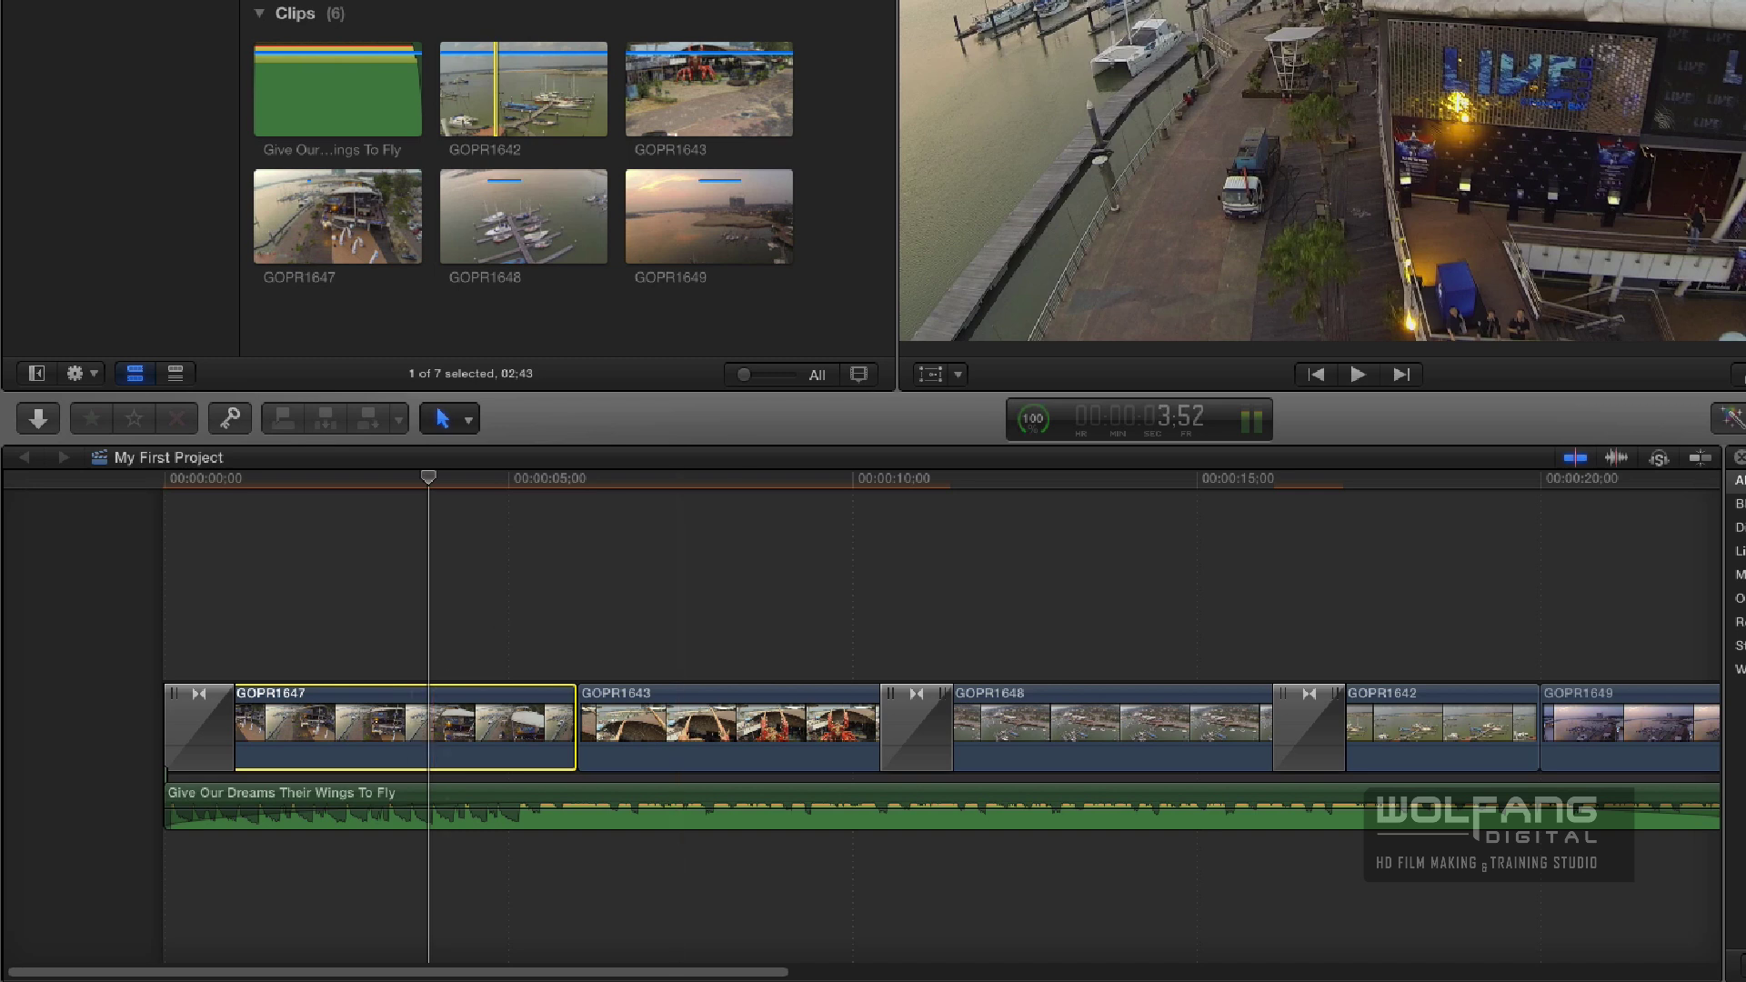
left_click(514, 735)
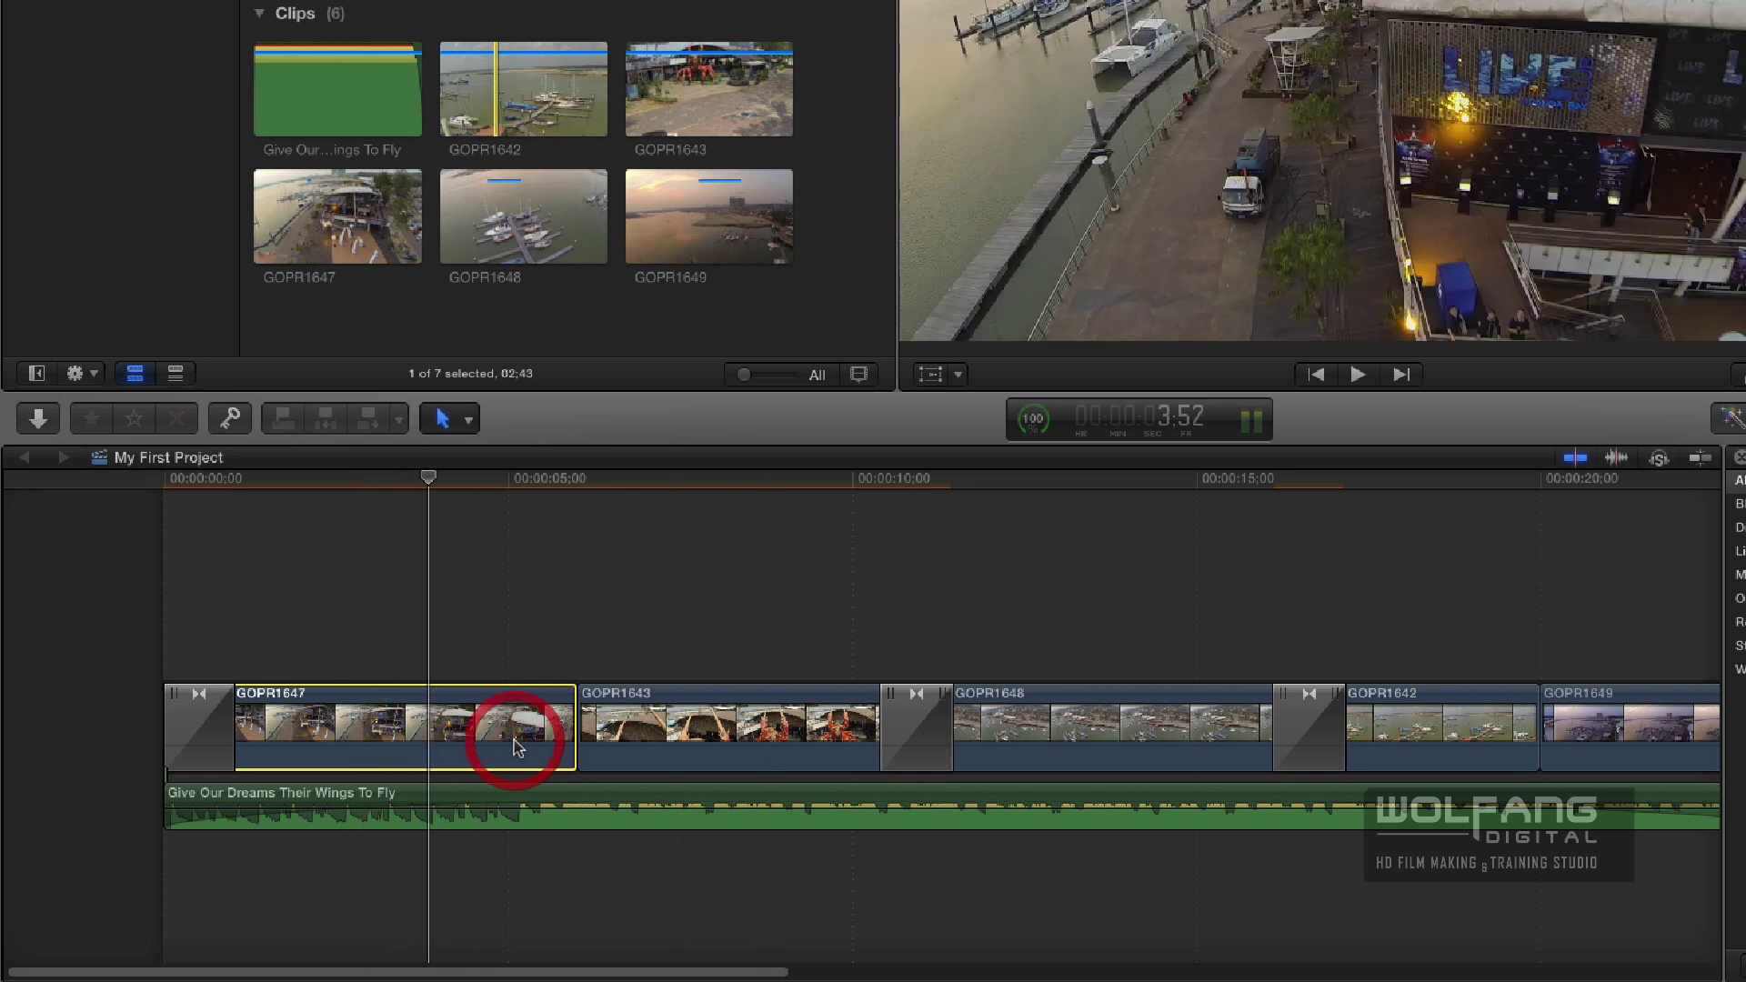
left_click(495, 576)
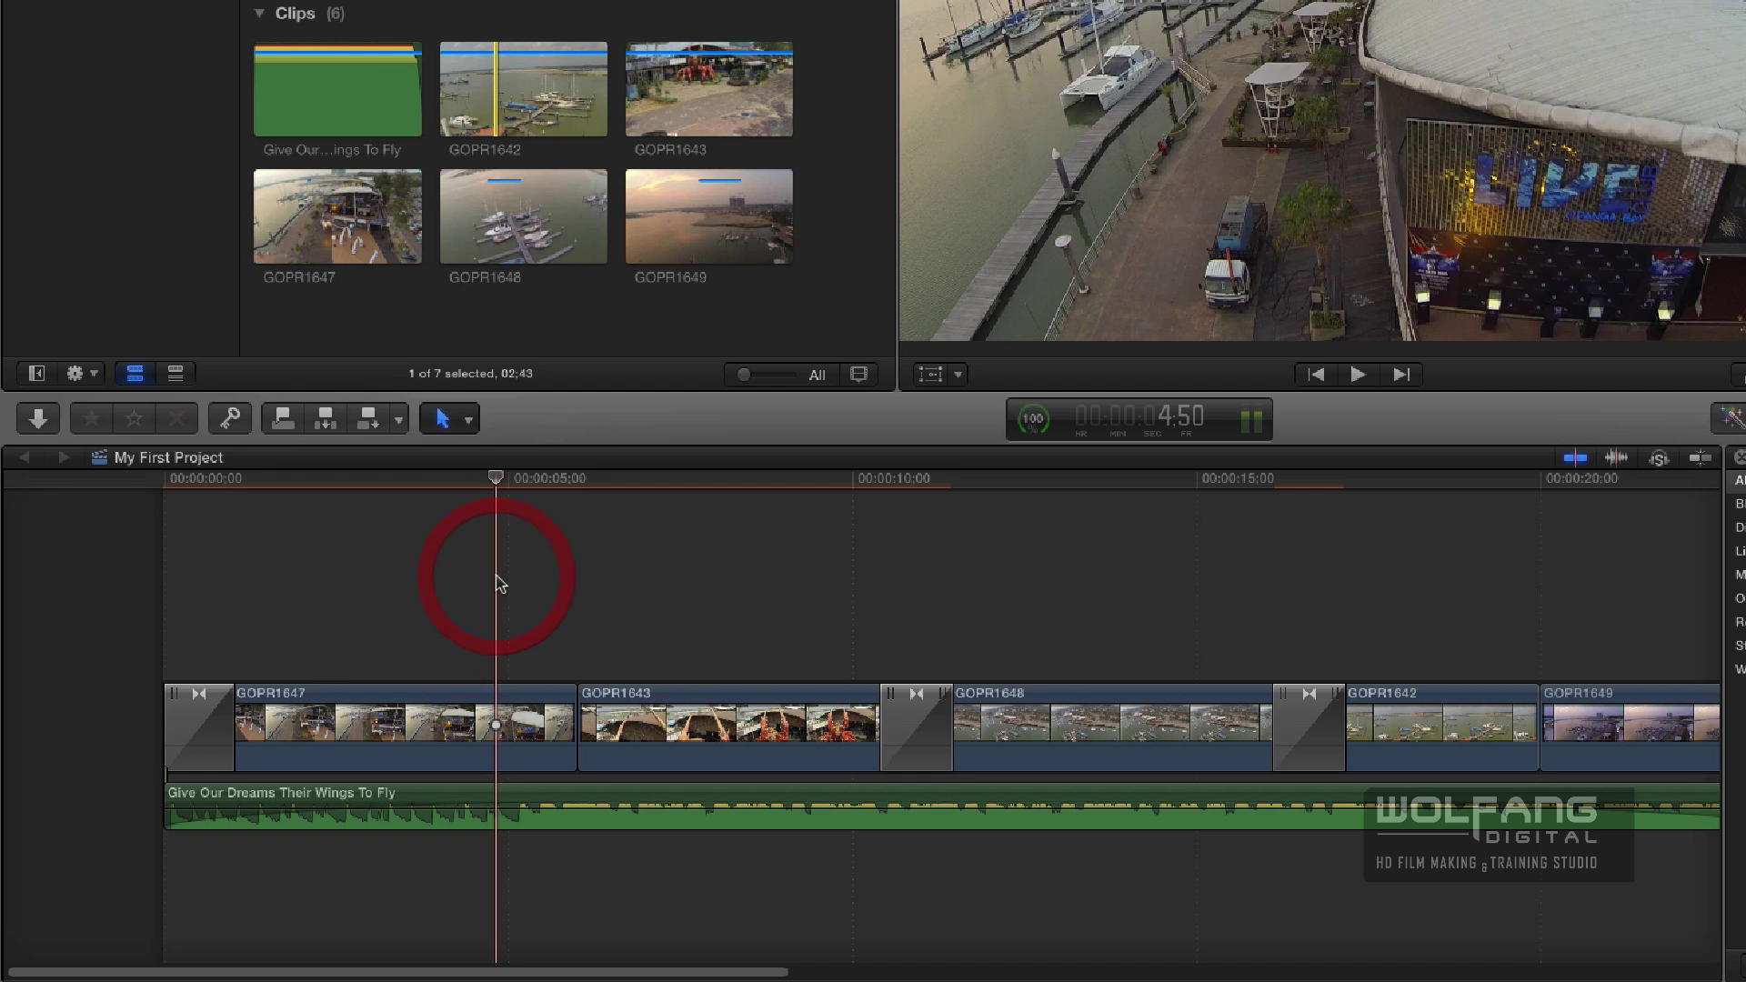
left_click(342, 642)
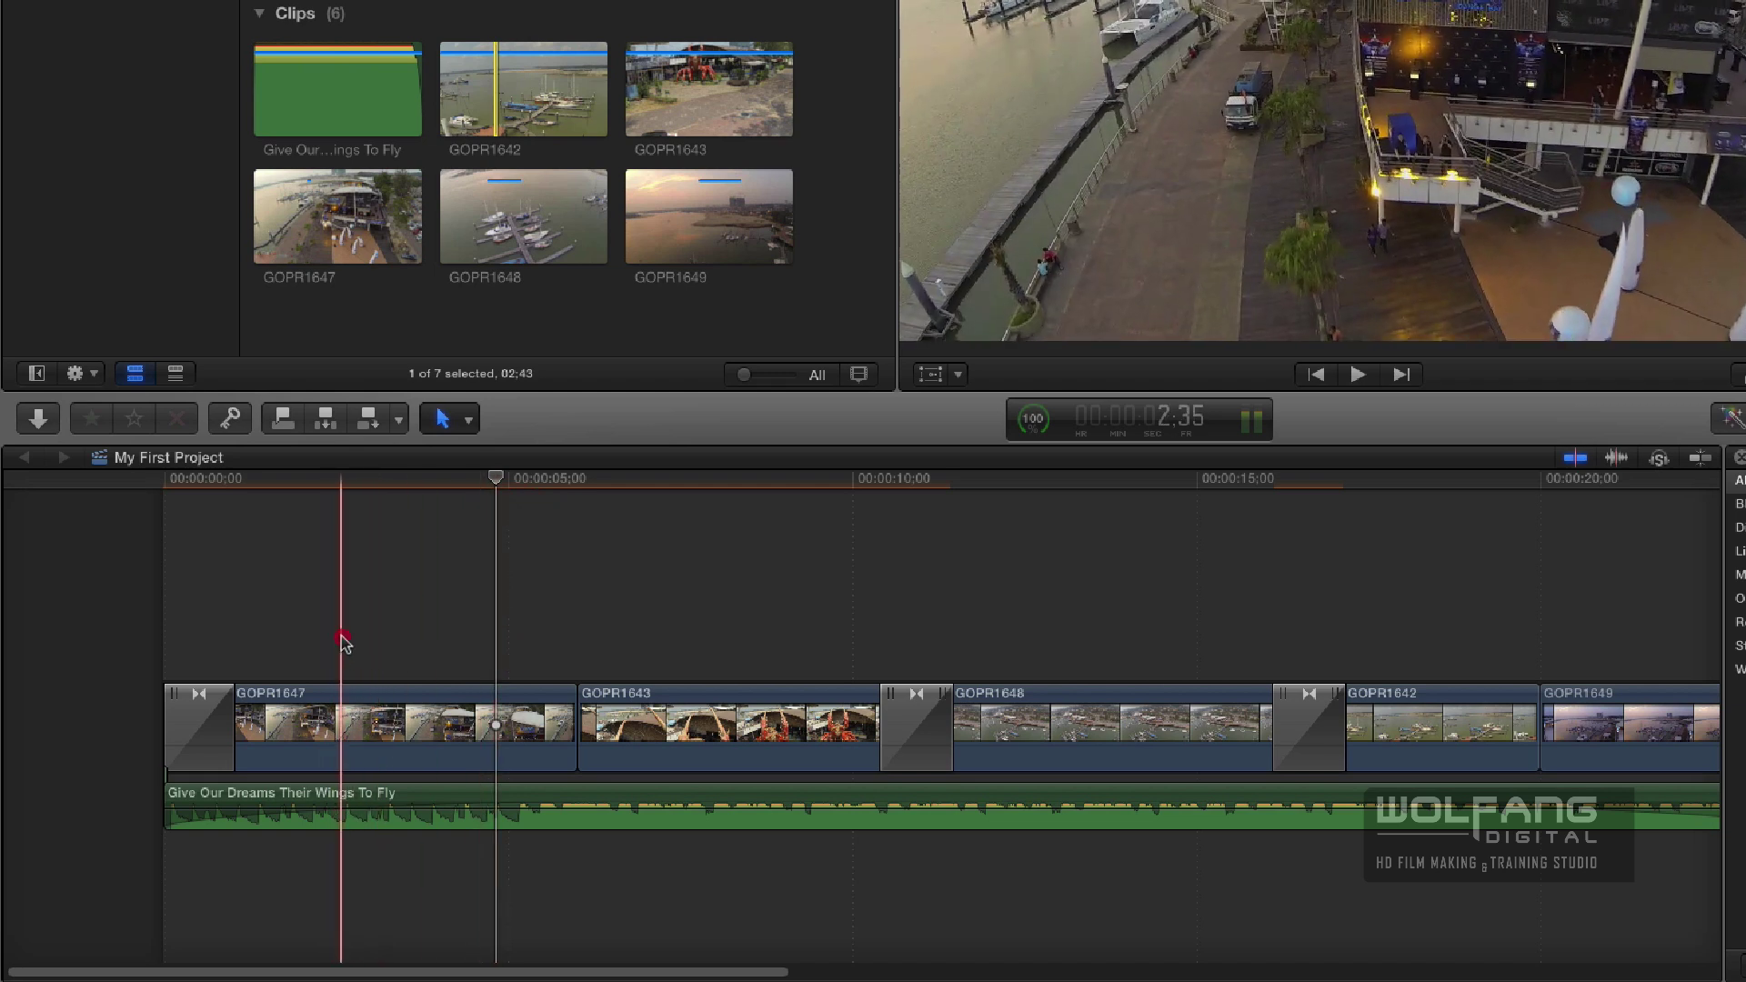
left_click(352, 719)
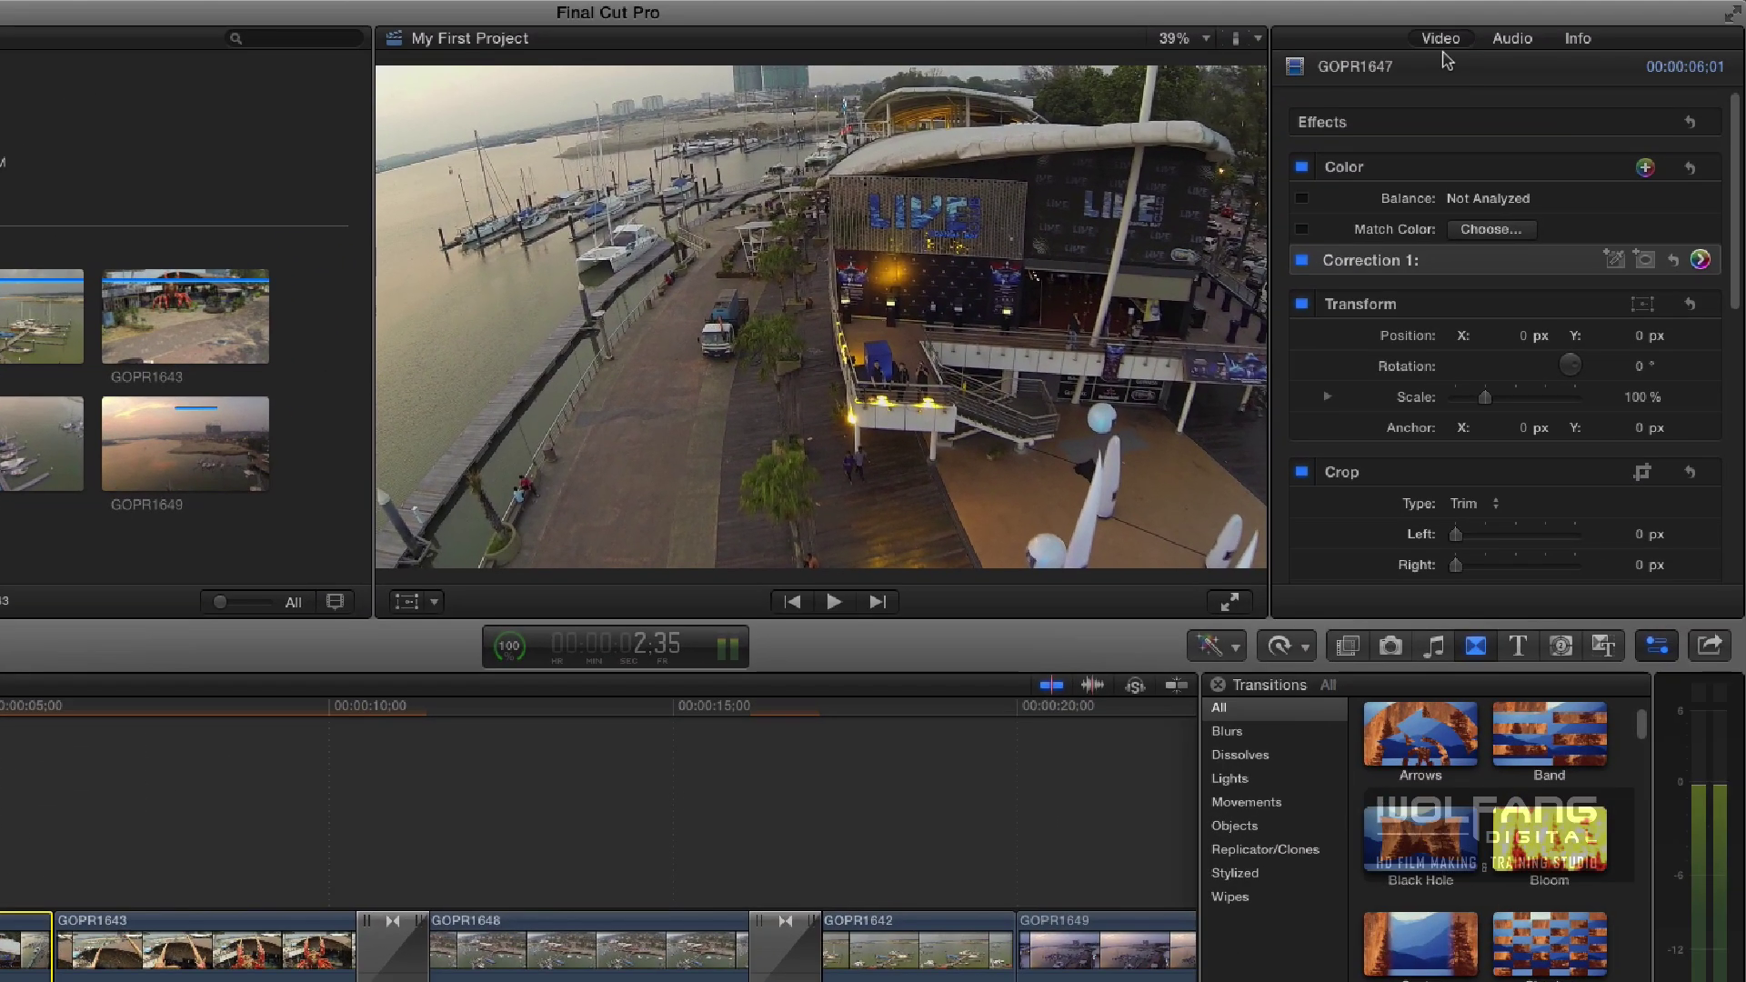
left_click(1441, 40)
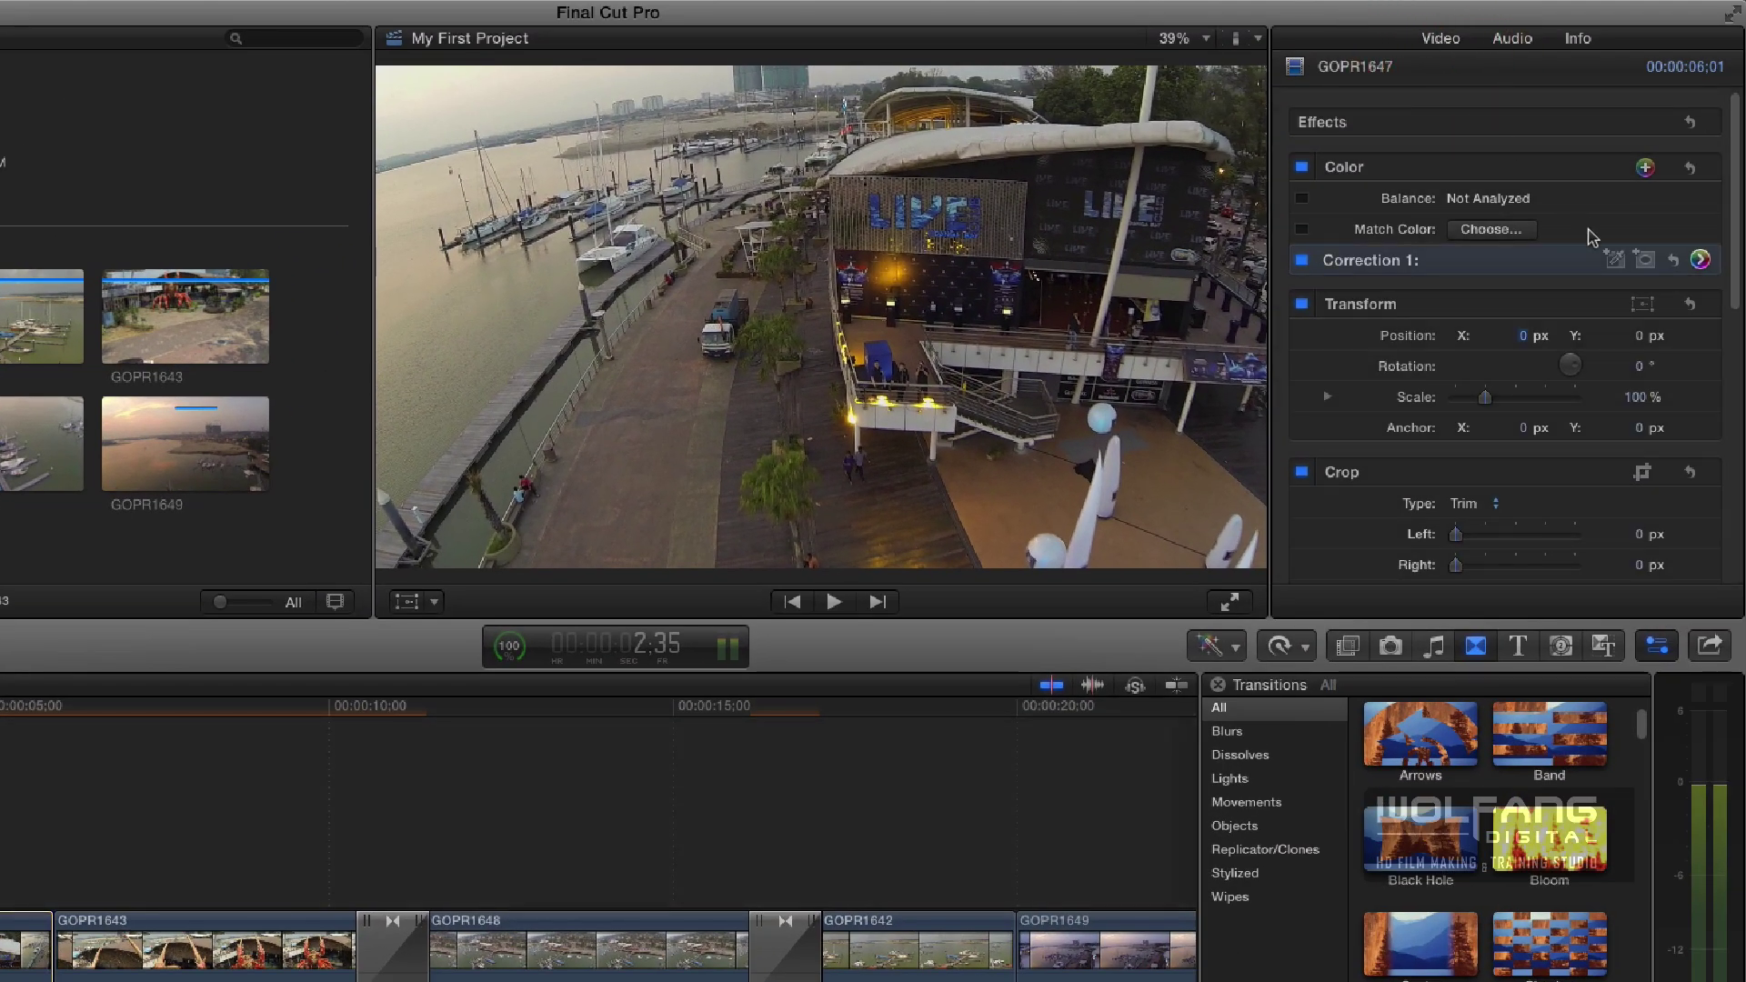
left_click(1700, 262)
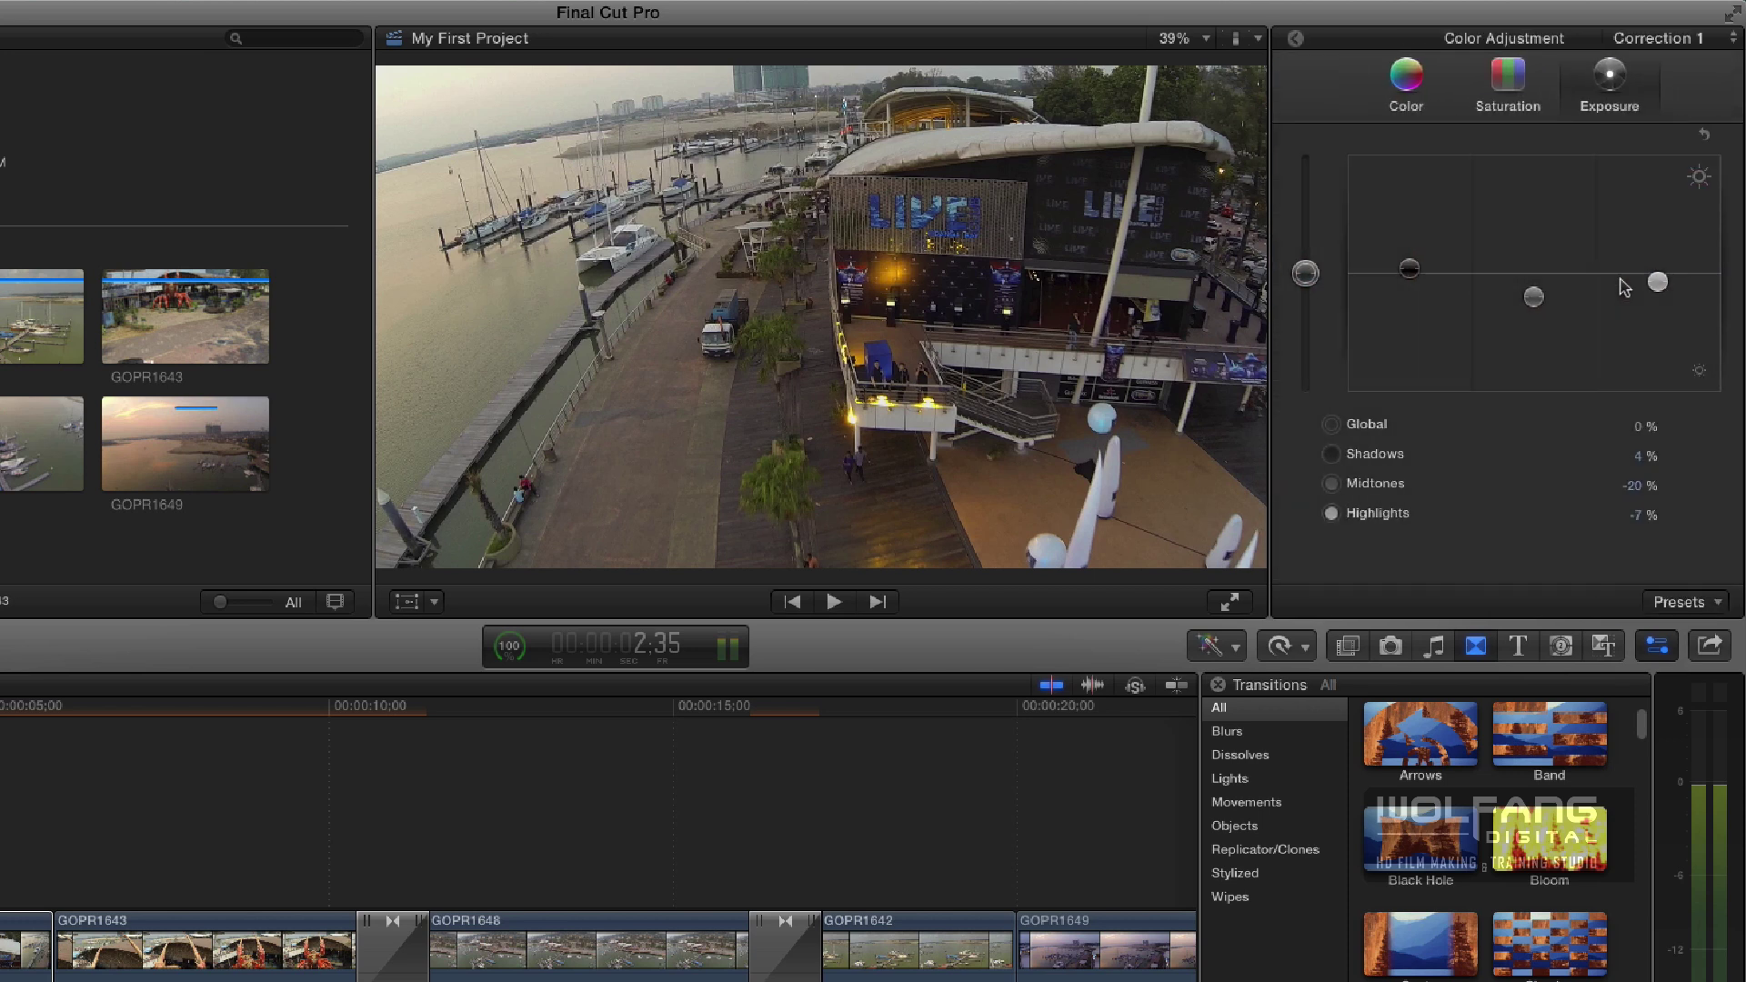
left_click(1406, 77)
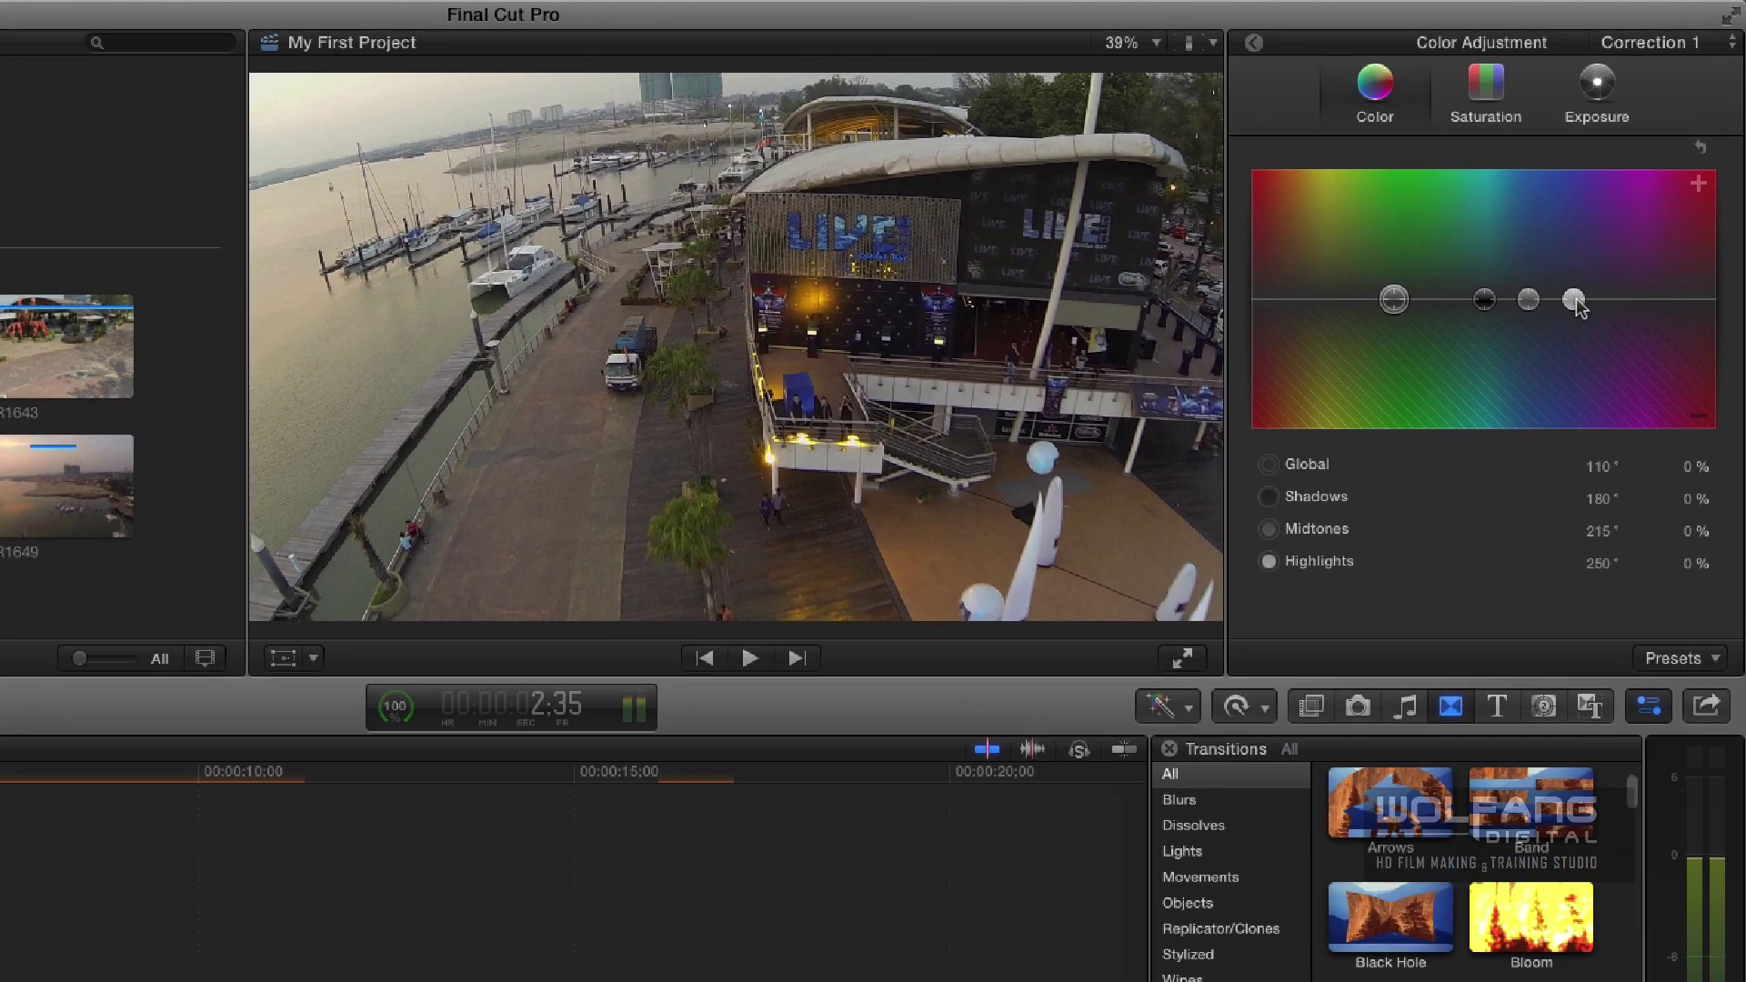
Tint the clip's highlights to 44° at 26 %, the midtones to 217° at 15 % and the shadows to 266° at 4 %.
left_click(1575, 301)
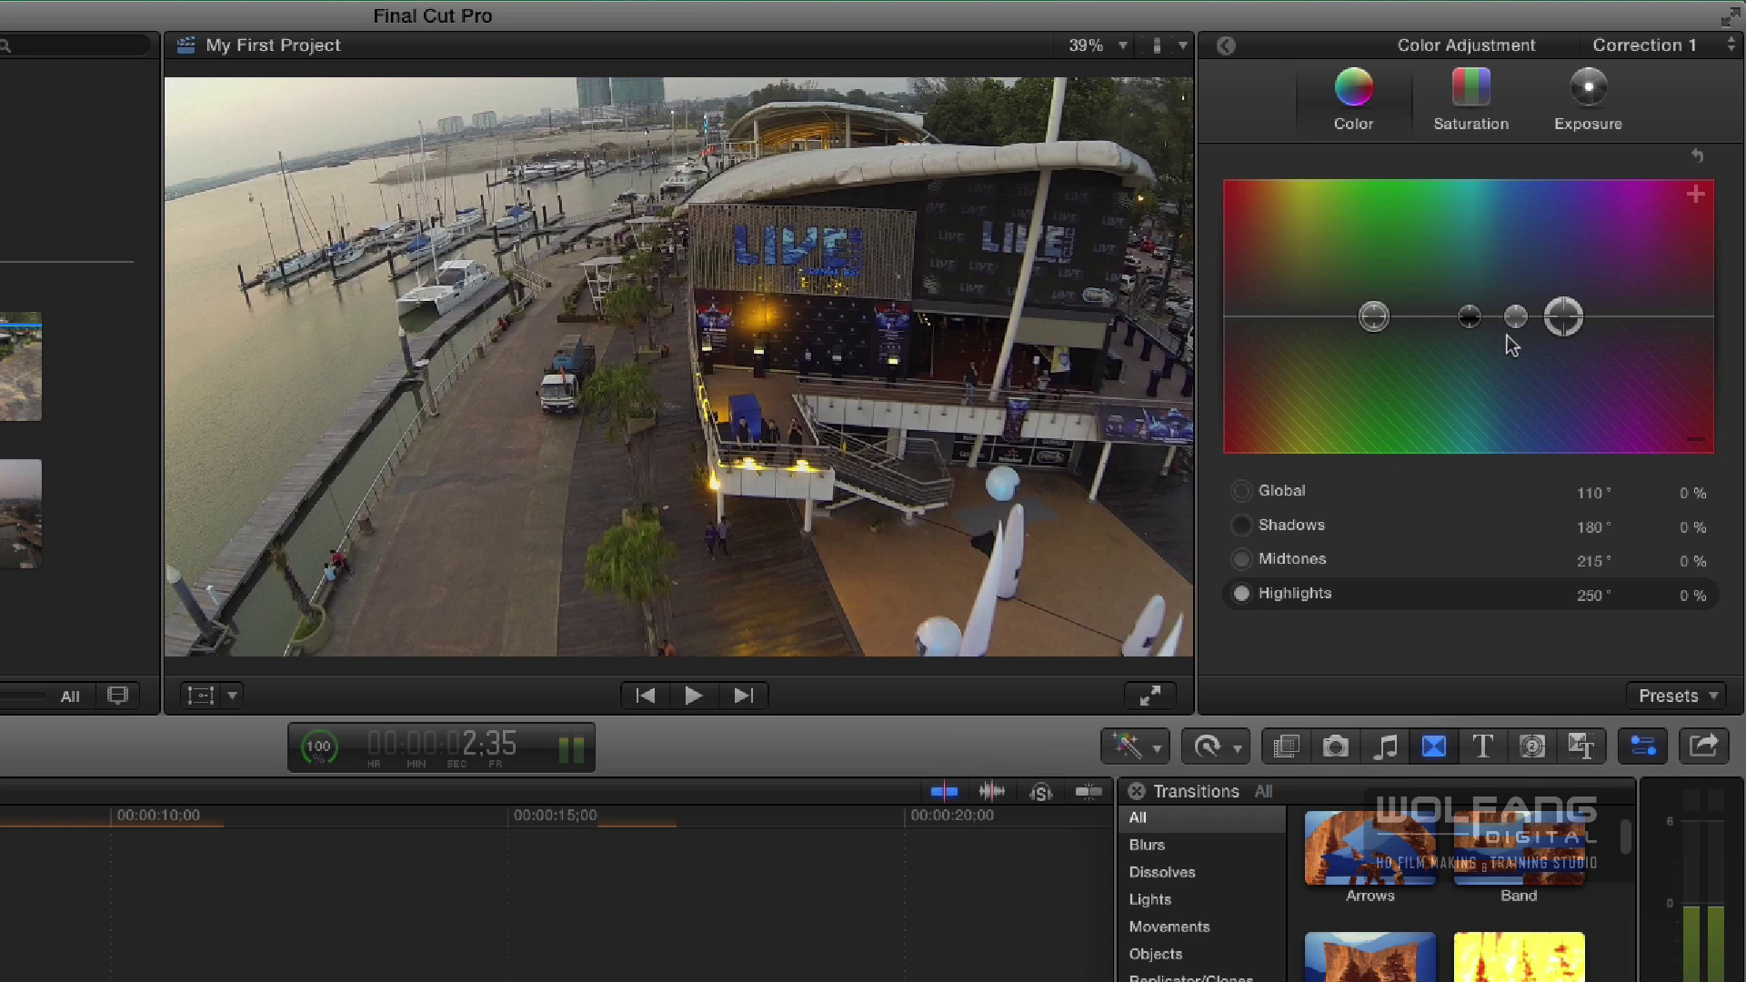
left_click_drag(1564, 317, 1288, 288)
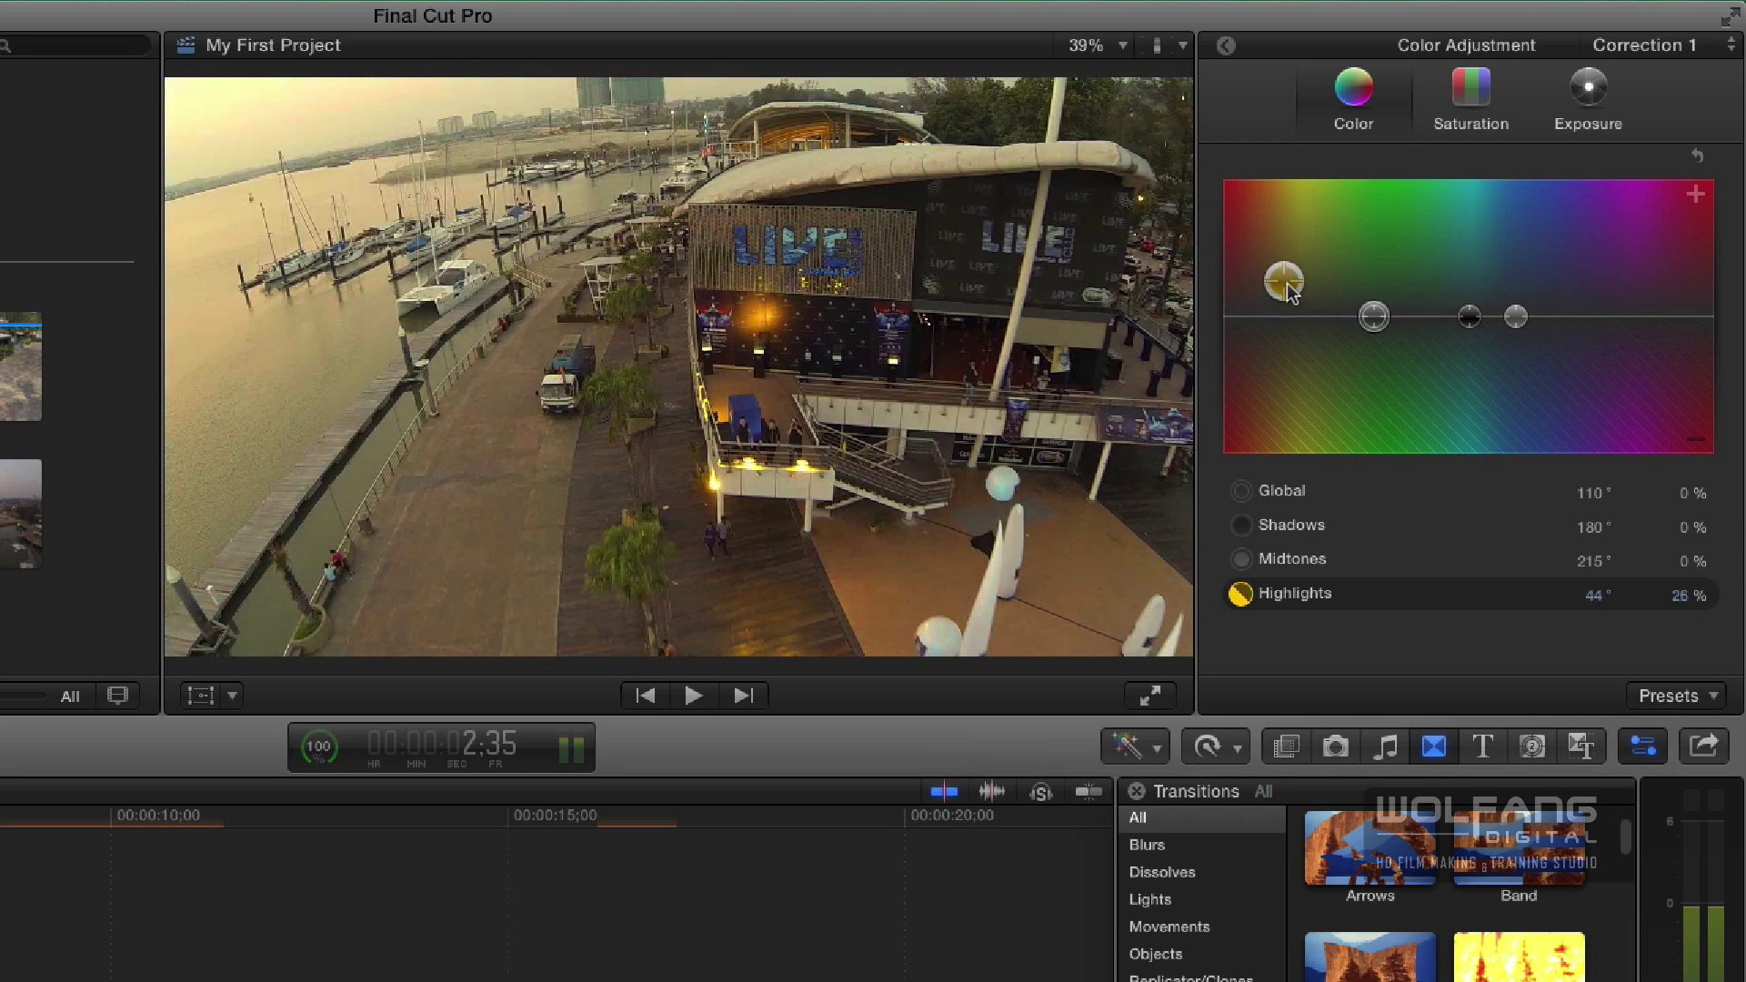
left_click(1515, 318)
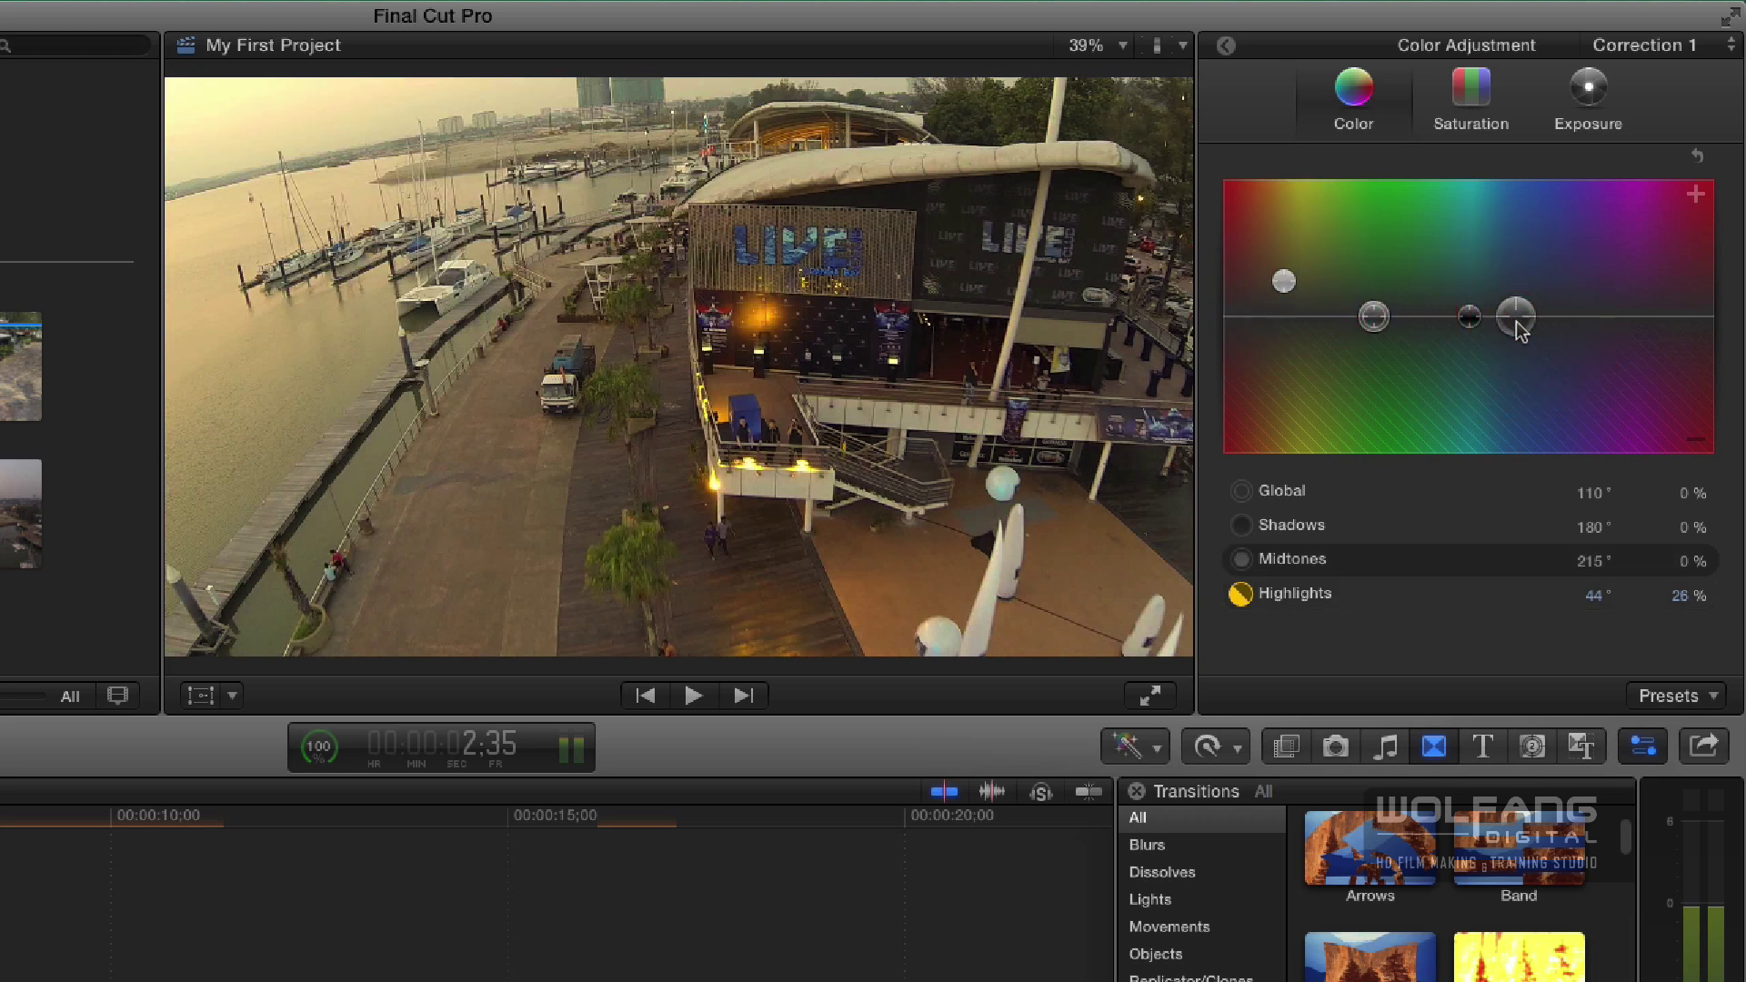
mouse_move(1517, 323)
left_mouse_down()
mouse_move(1313, 316)
mouse_move(1517, 323)
mouse_move(1519, 292)
left_mouse_up()
left_click_drag(1520, 303, 1521, 310)
left_click(1469, 317)
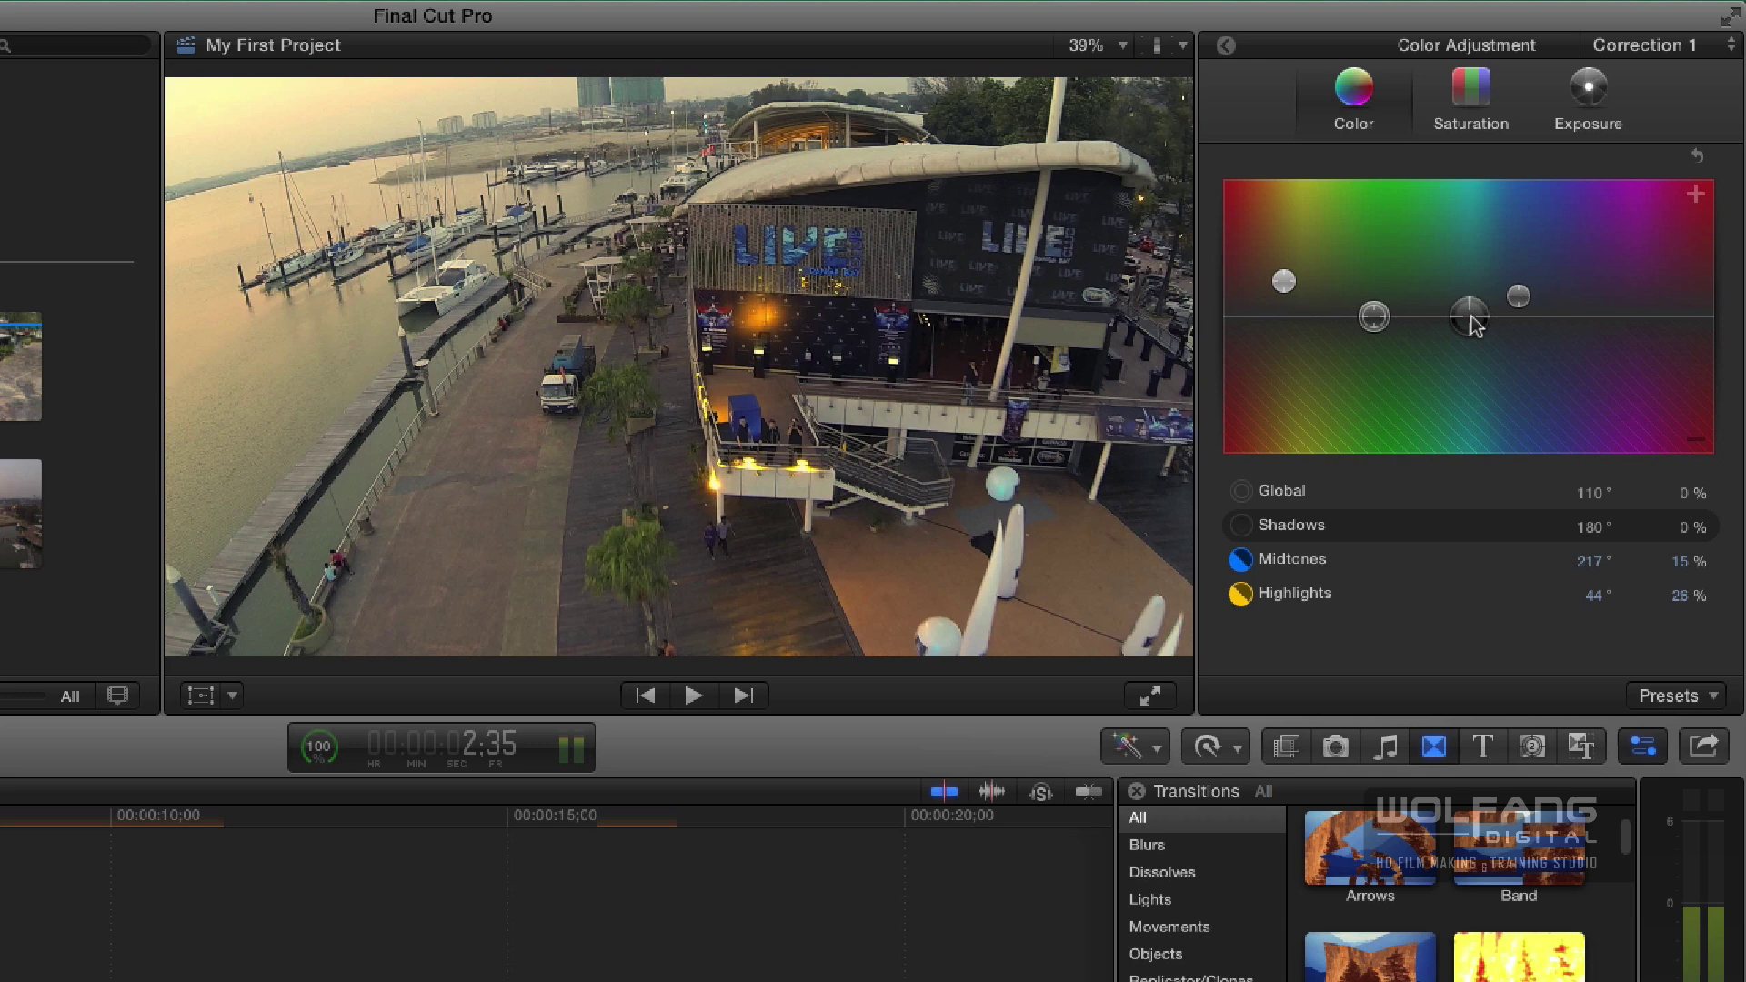
left_click_drag(1473, 322, 1589, 321)
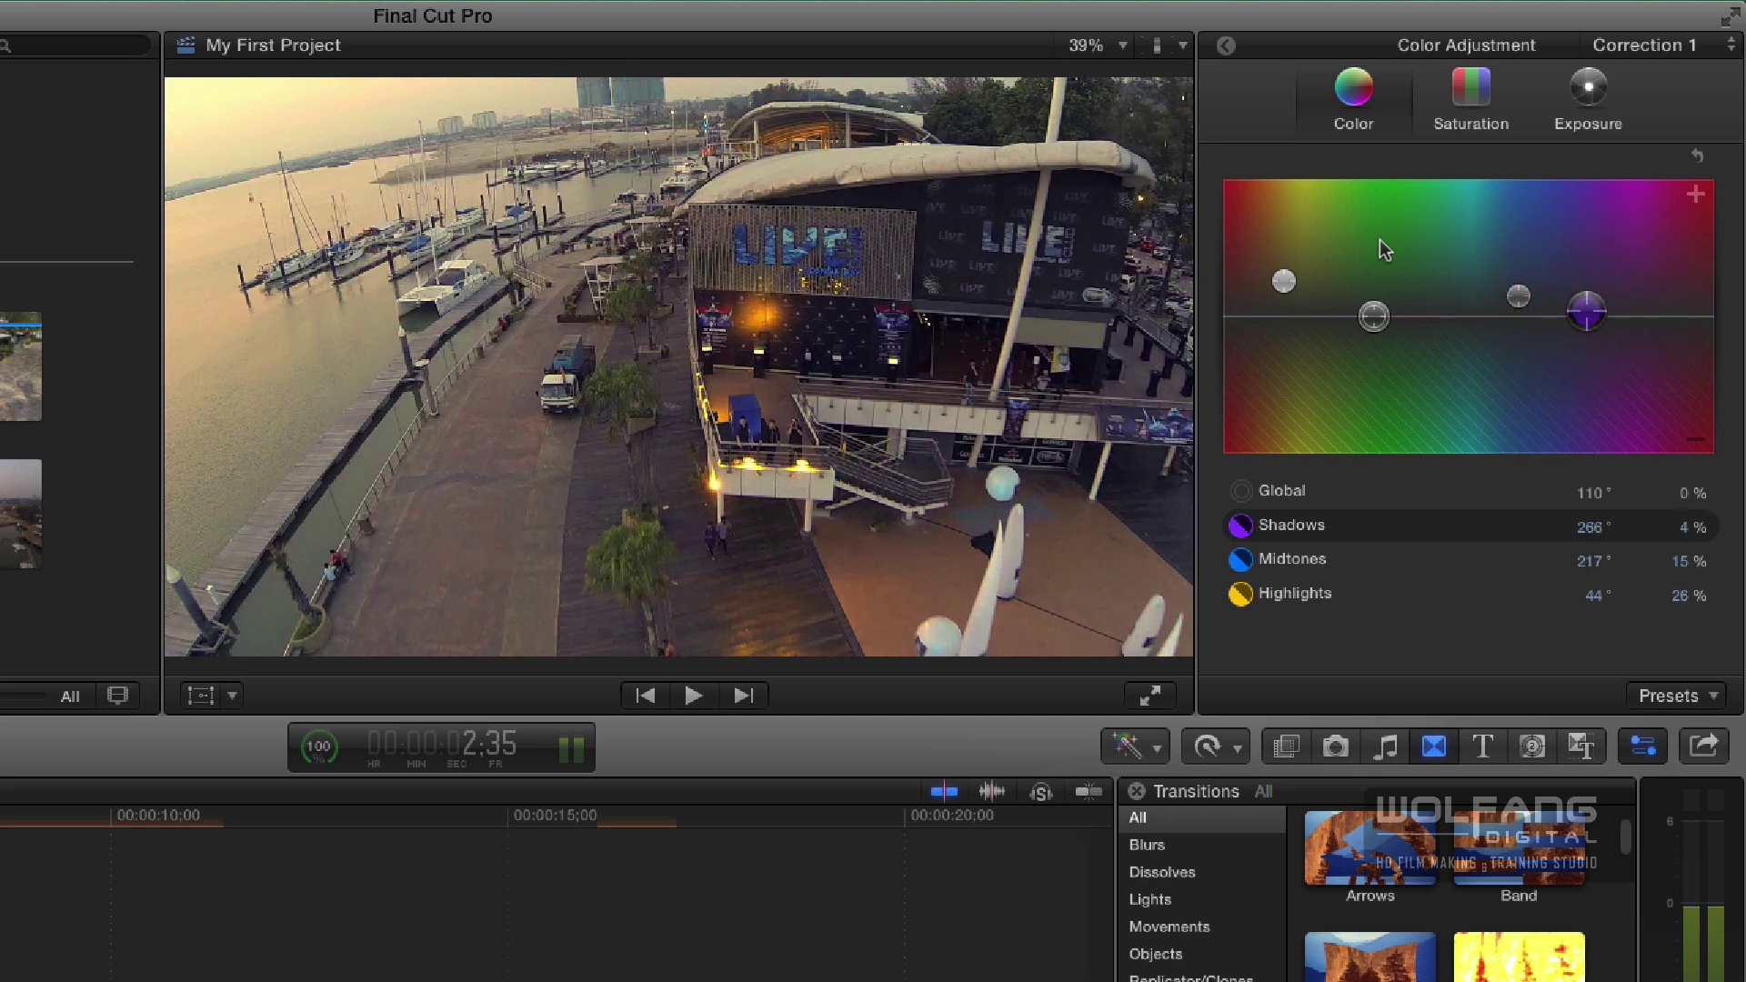
Retint the highlights to 37° at 33 %, midtones to 60° at 9 % and shadows to 260° at 7 %, and return to the video settings.
left_click(1285, 283)
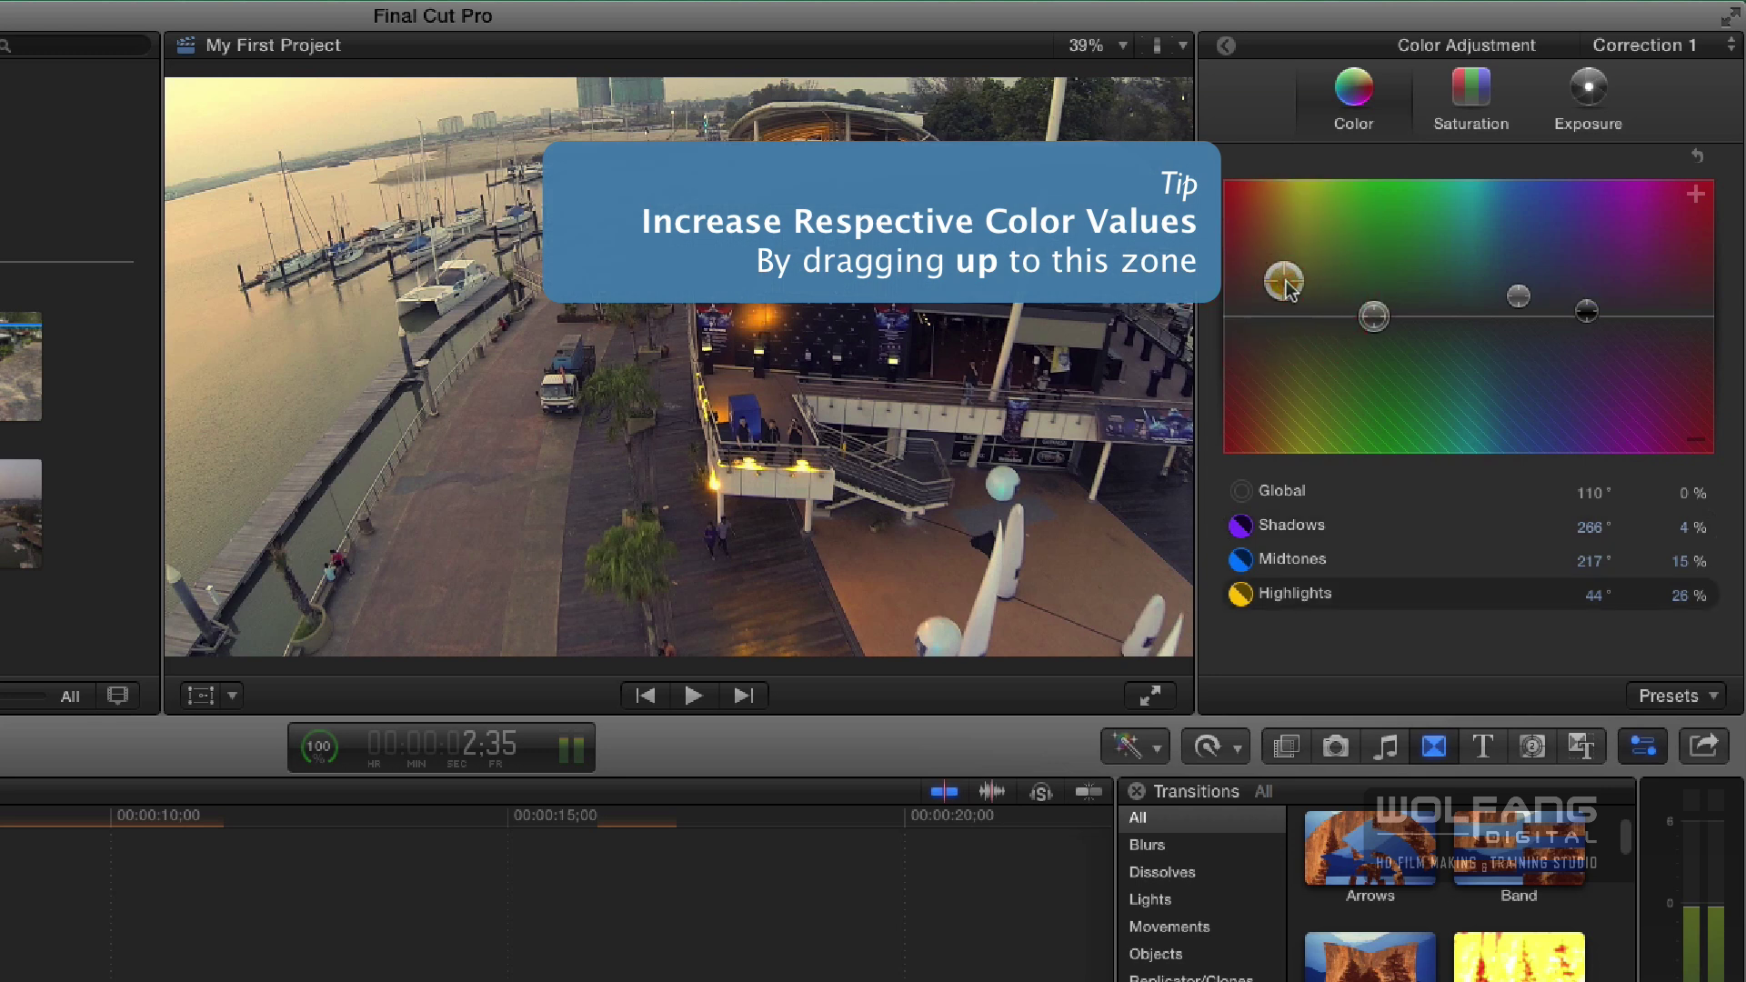
left_click(1690, 211)
left_click(1285, 284)
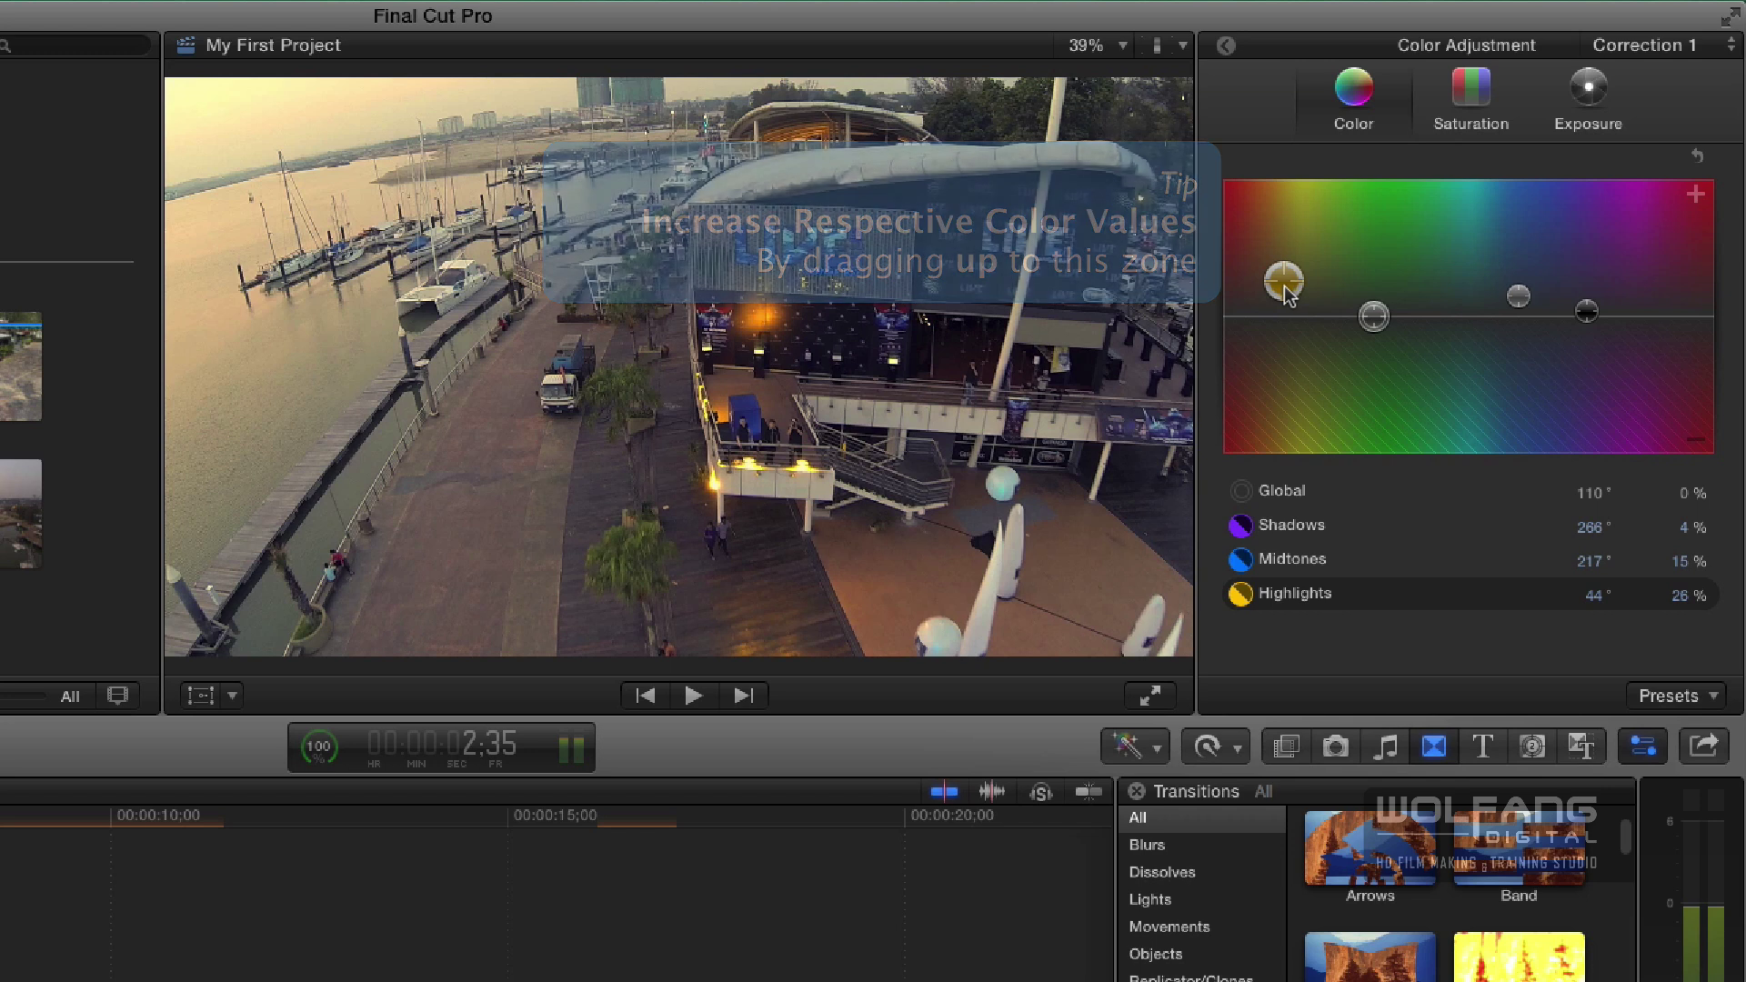
mouse_move(1284, 286)
left_mouse_down()
mouse_move(1285, 334)
mouse_move(1282, 281)
left_mouse_up()
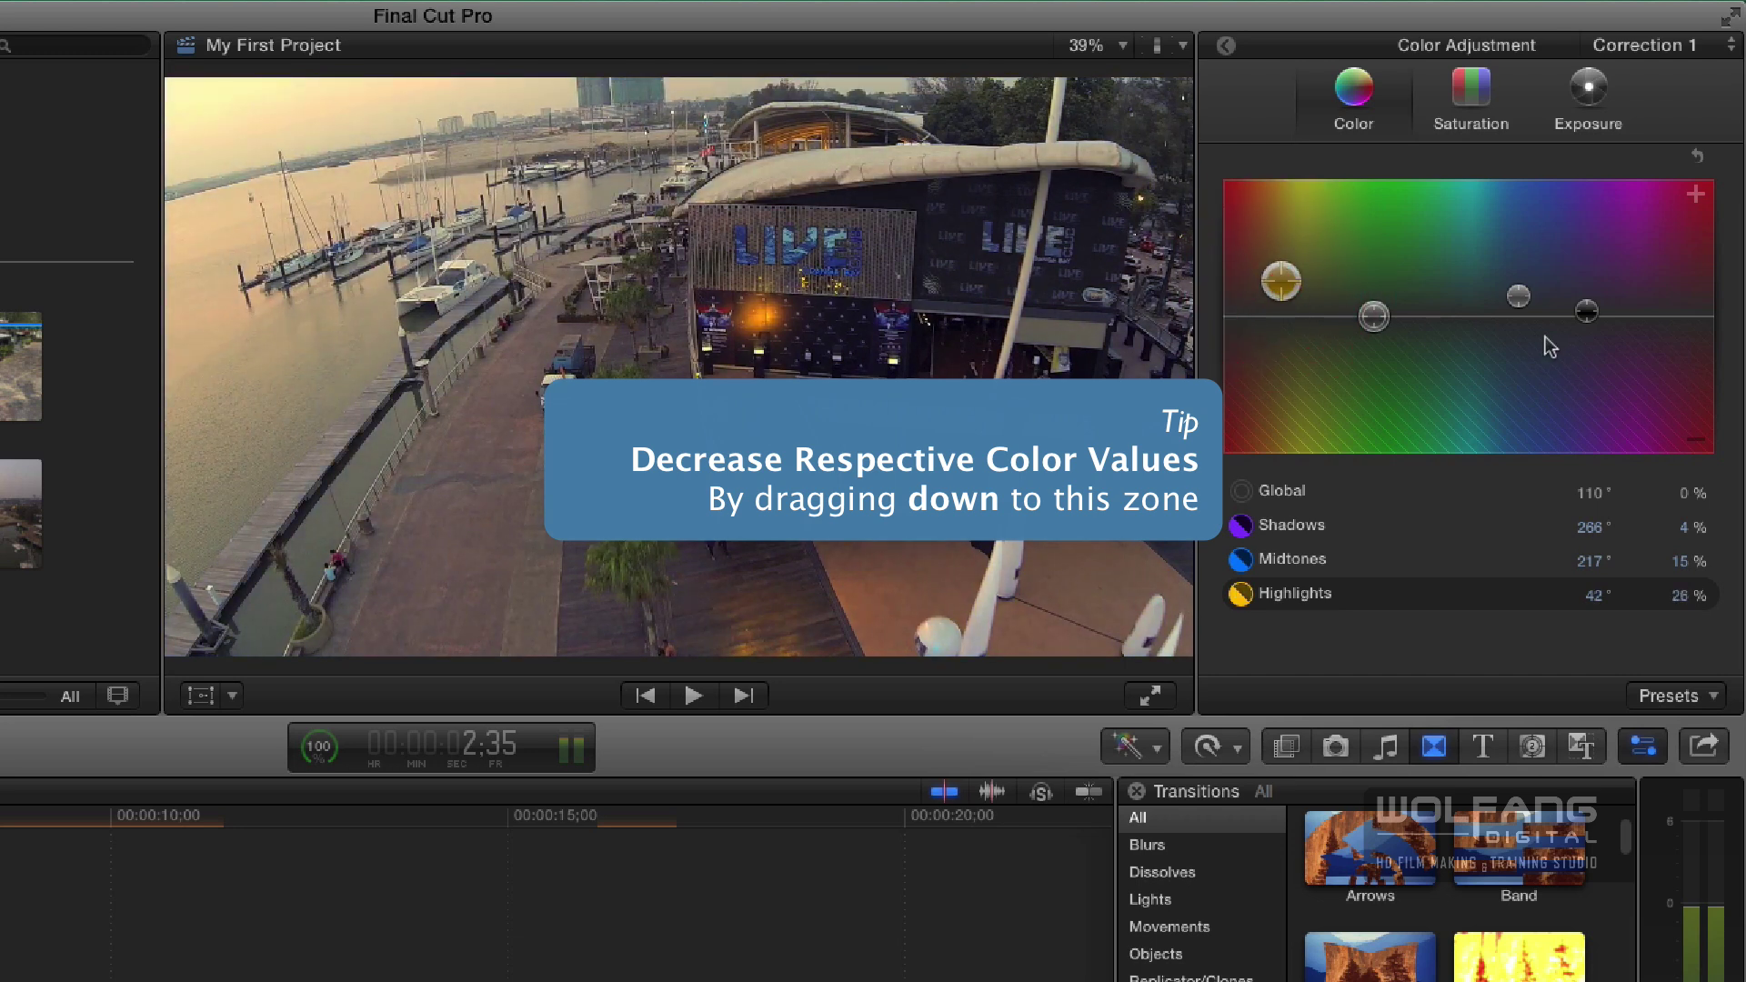
left_click(1588, 315)
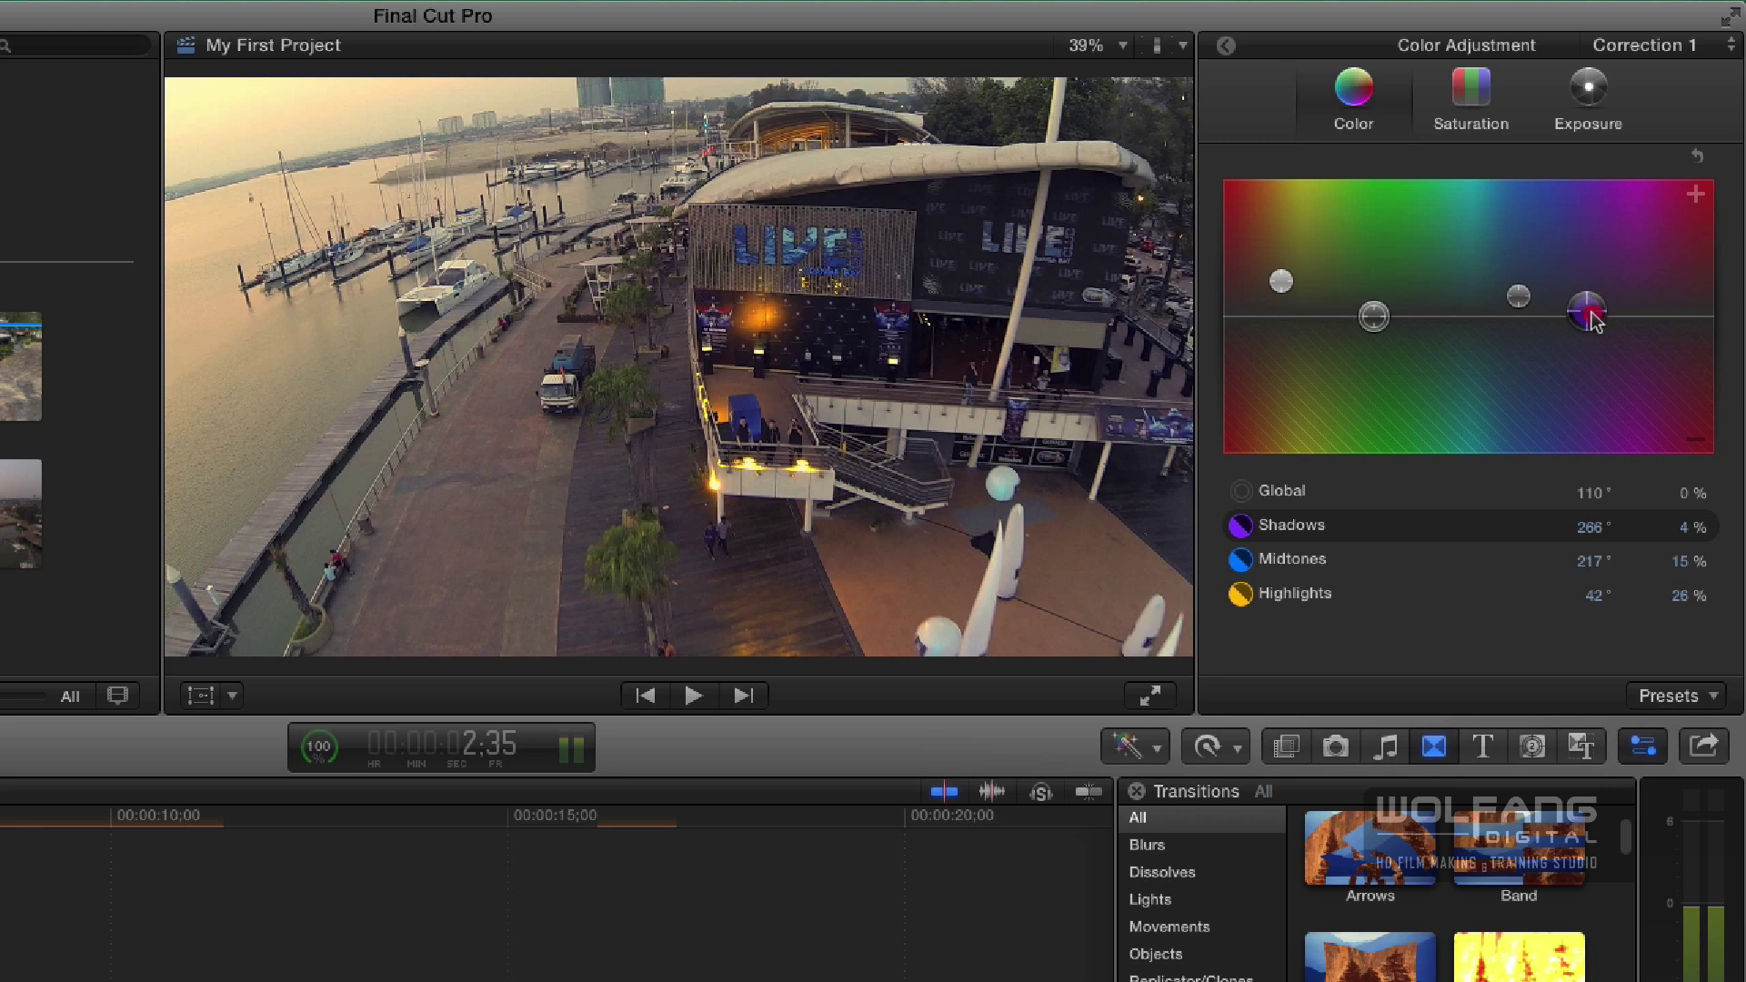
left_click_drag(1591, 316, 1559, 335)
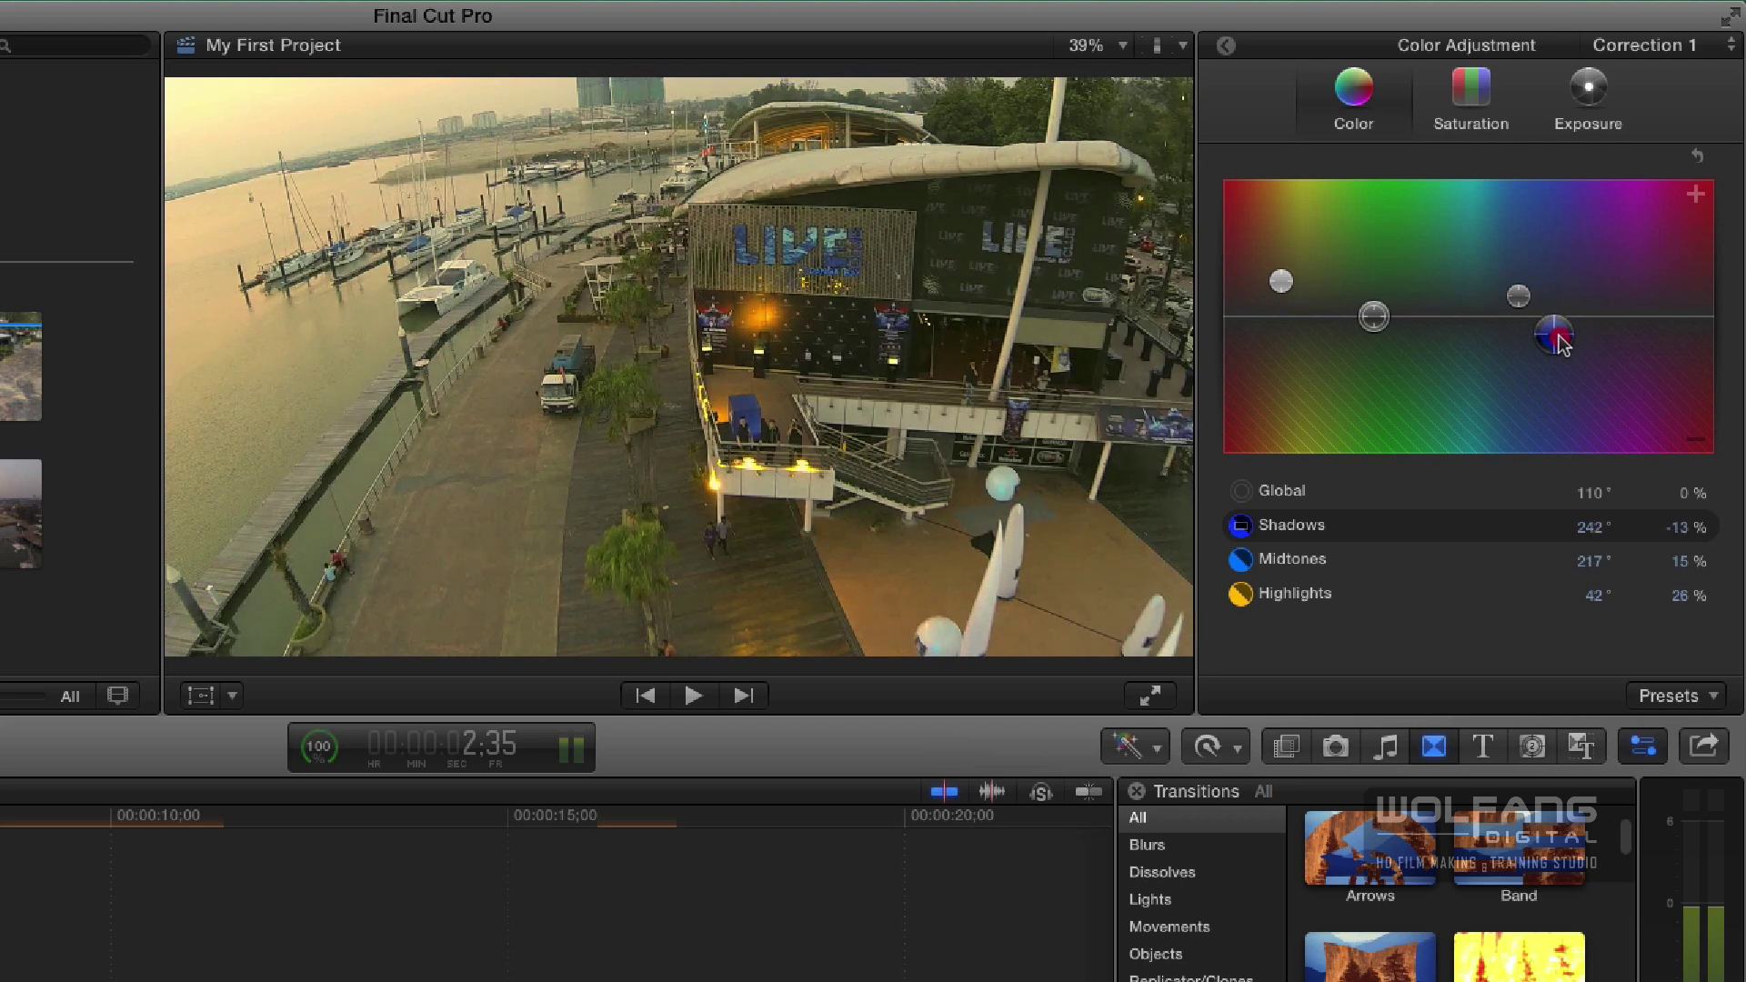
left_click_drag(1558, 337, 1274, 273)
left_click(1519, 296)
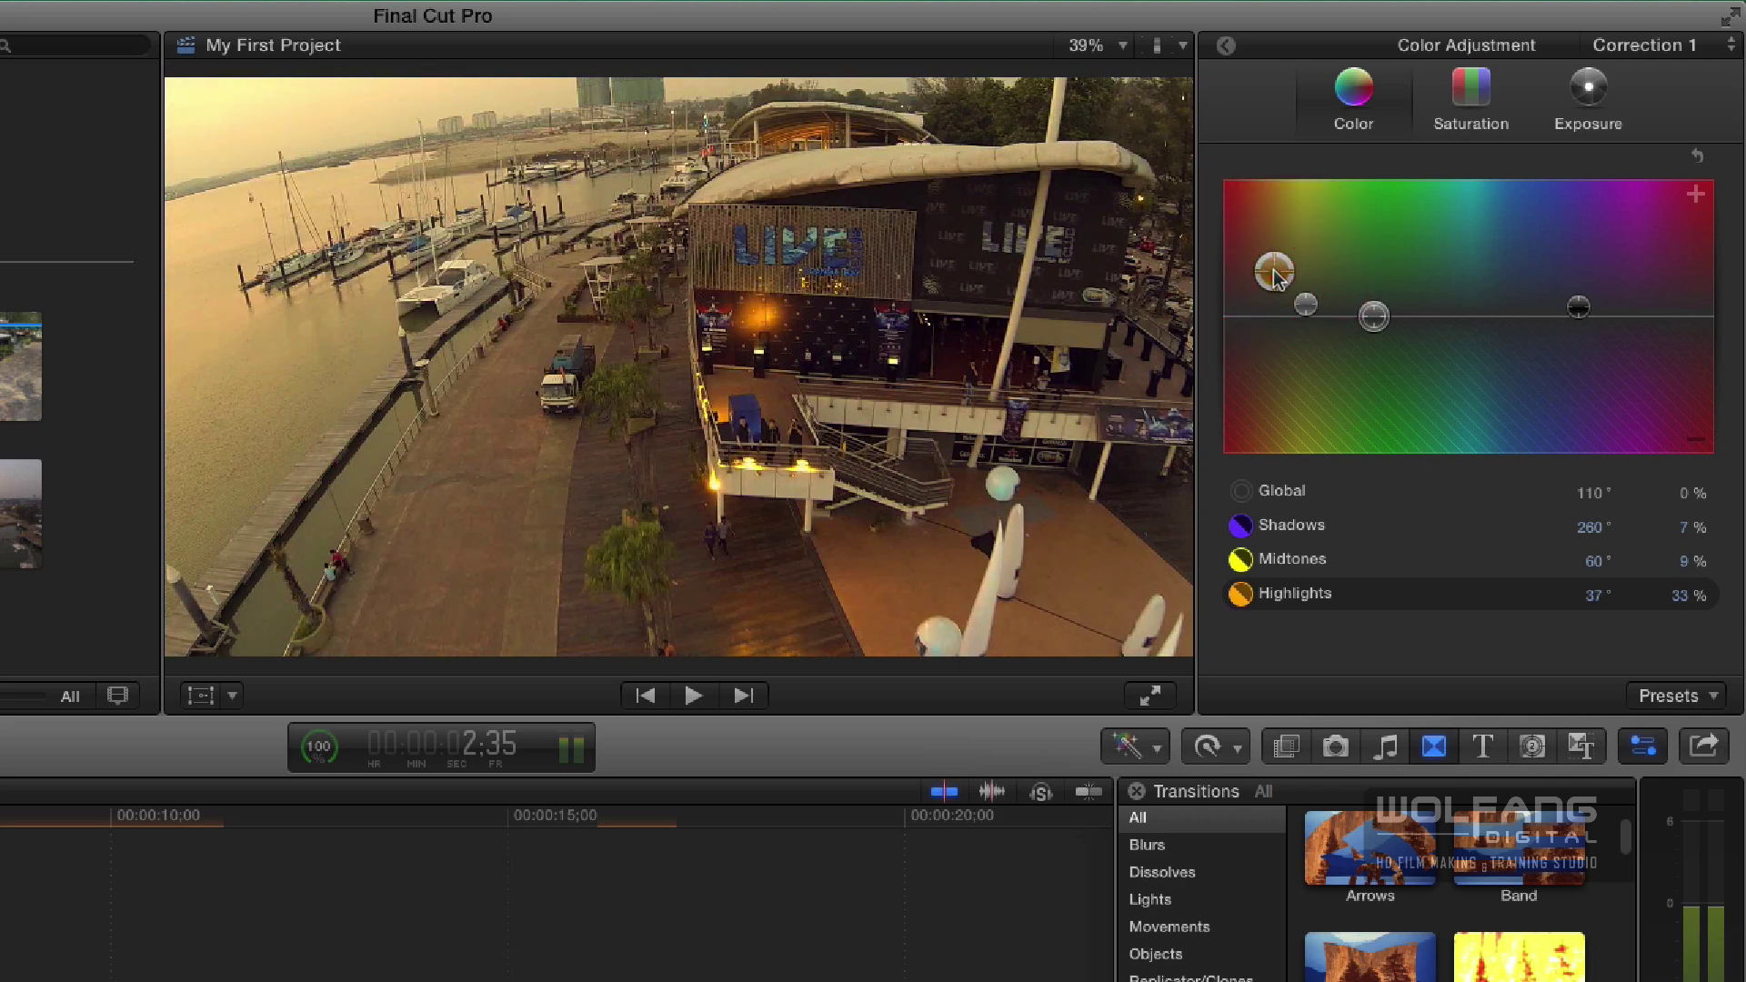
left_click(1226, 47)
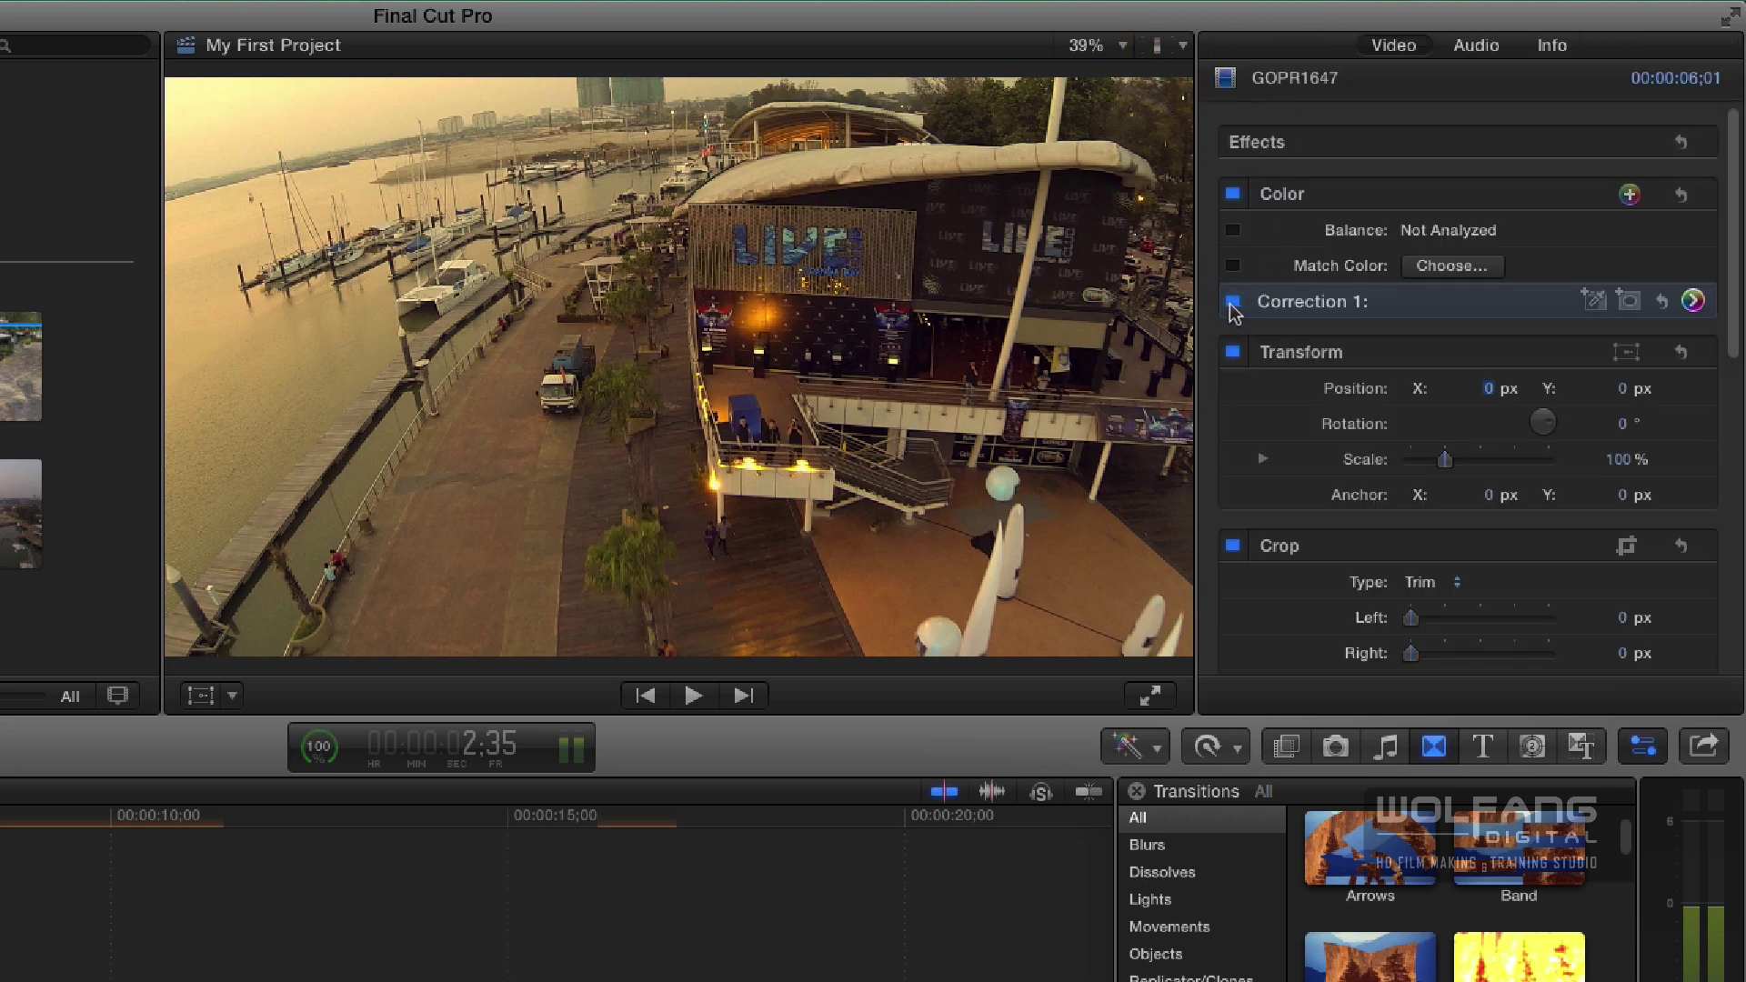
Compare the retinted clip GOPR1647 with Correction 1 repeatedly disabled and re-enabled, leaving the correction on.
left_click(1234, 302)
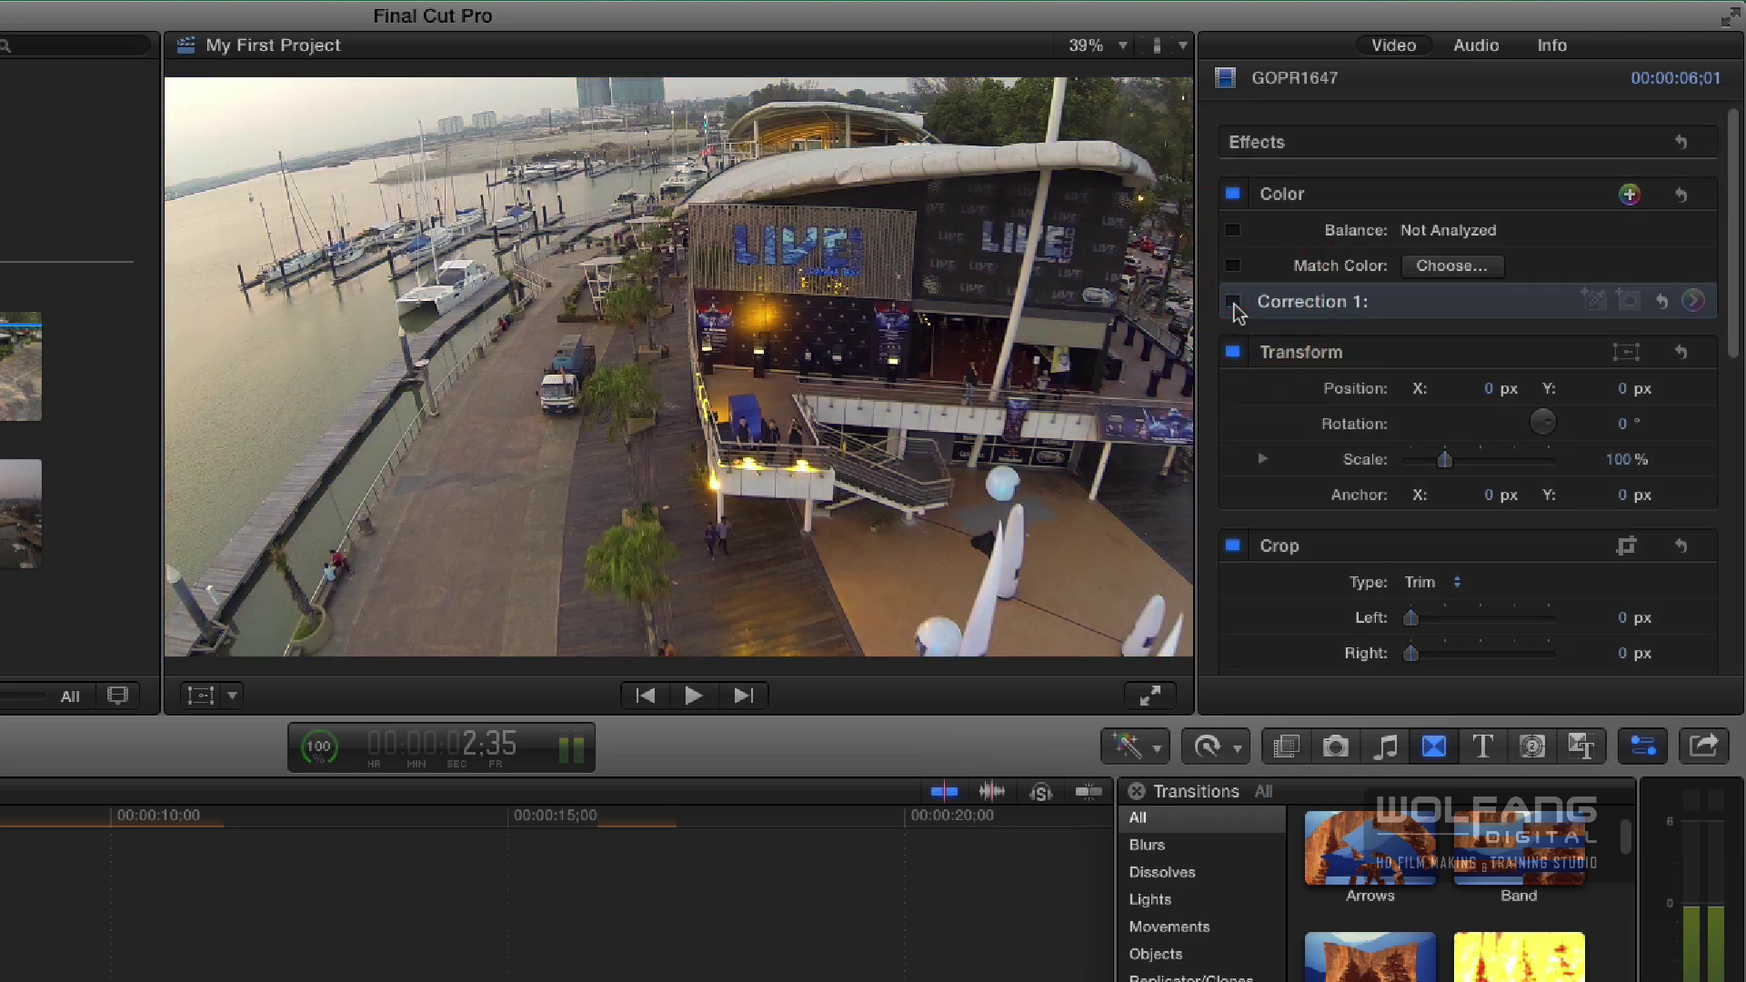
left_click(1234, 302)
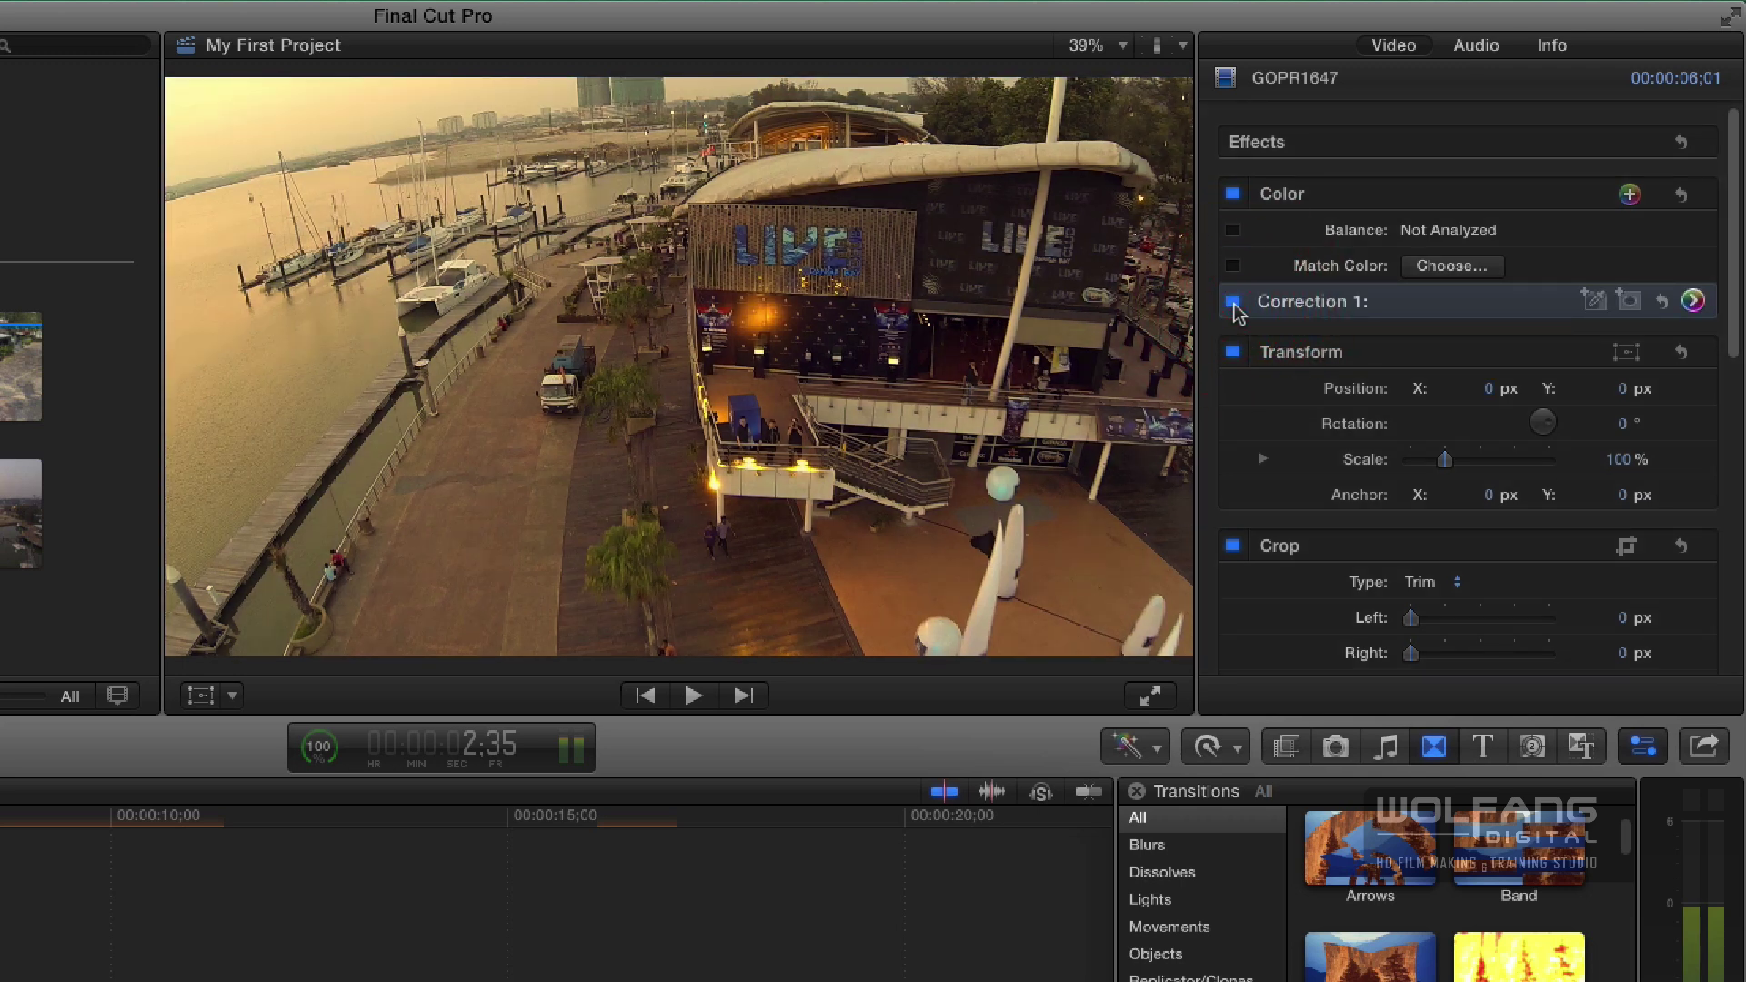
left_click(1234, 302)
left_click(1235, 302)
left_click(1234, 302)
left_click(1234, 302)
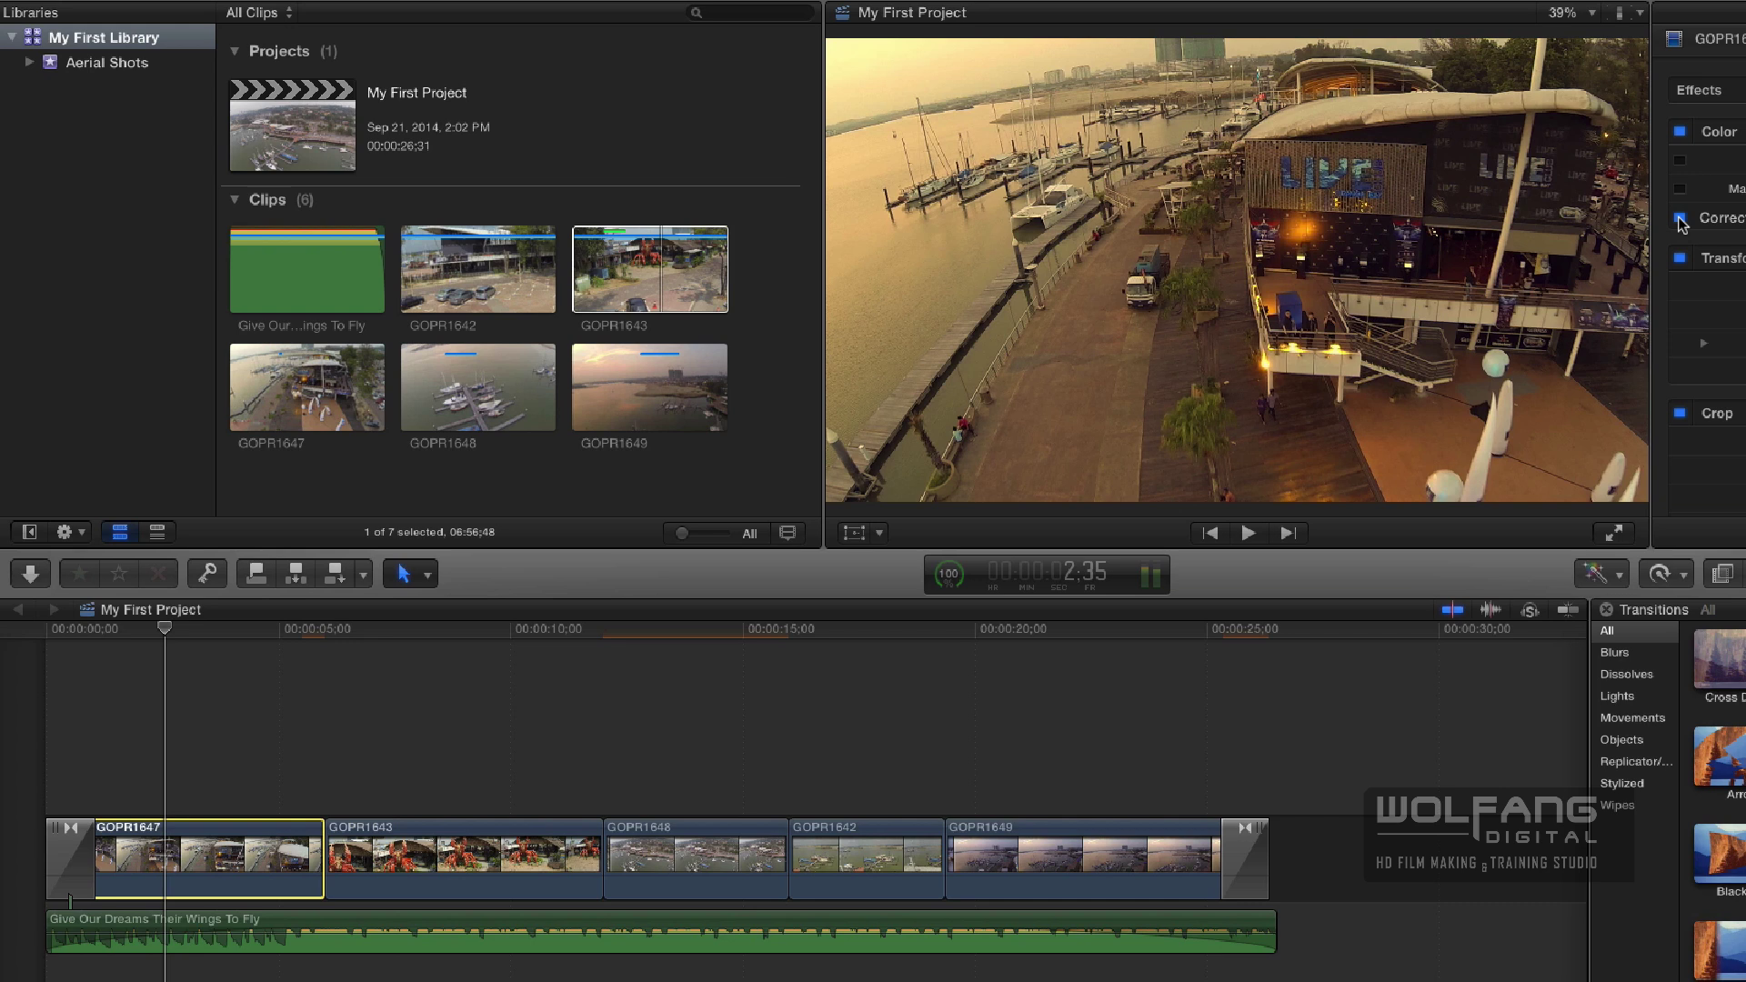
Play the project from its beginning to review GOPR1647 with the correction enabled, and return the playhead to the start.
left_click_drag(166, 628, 34, 655)
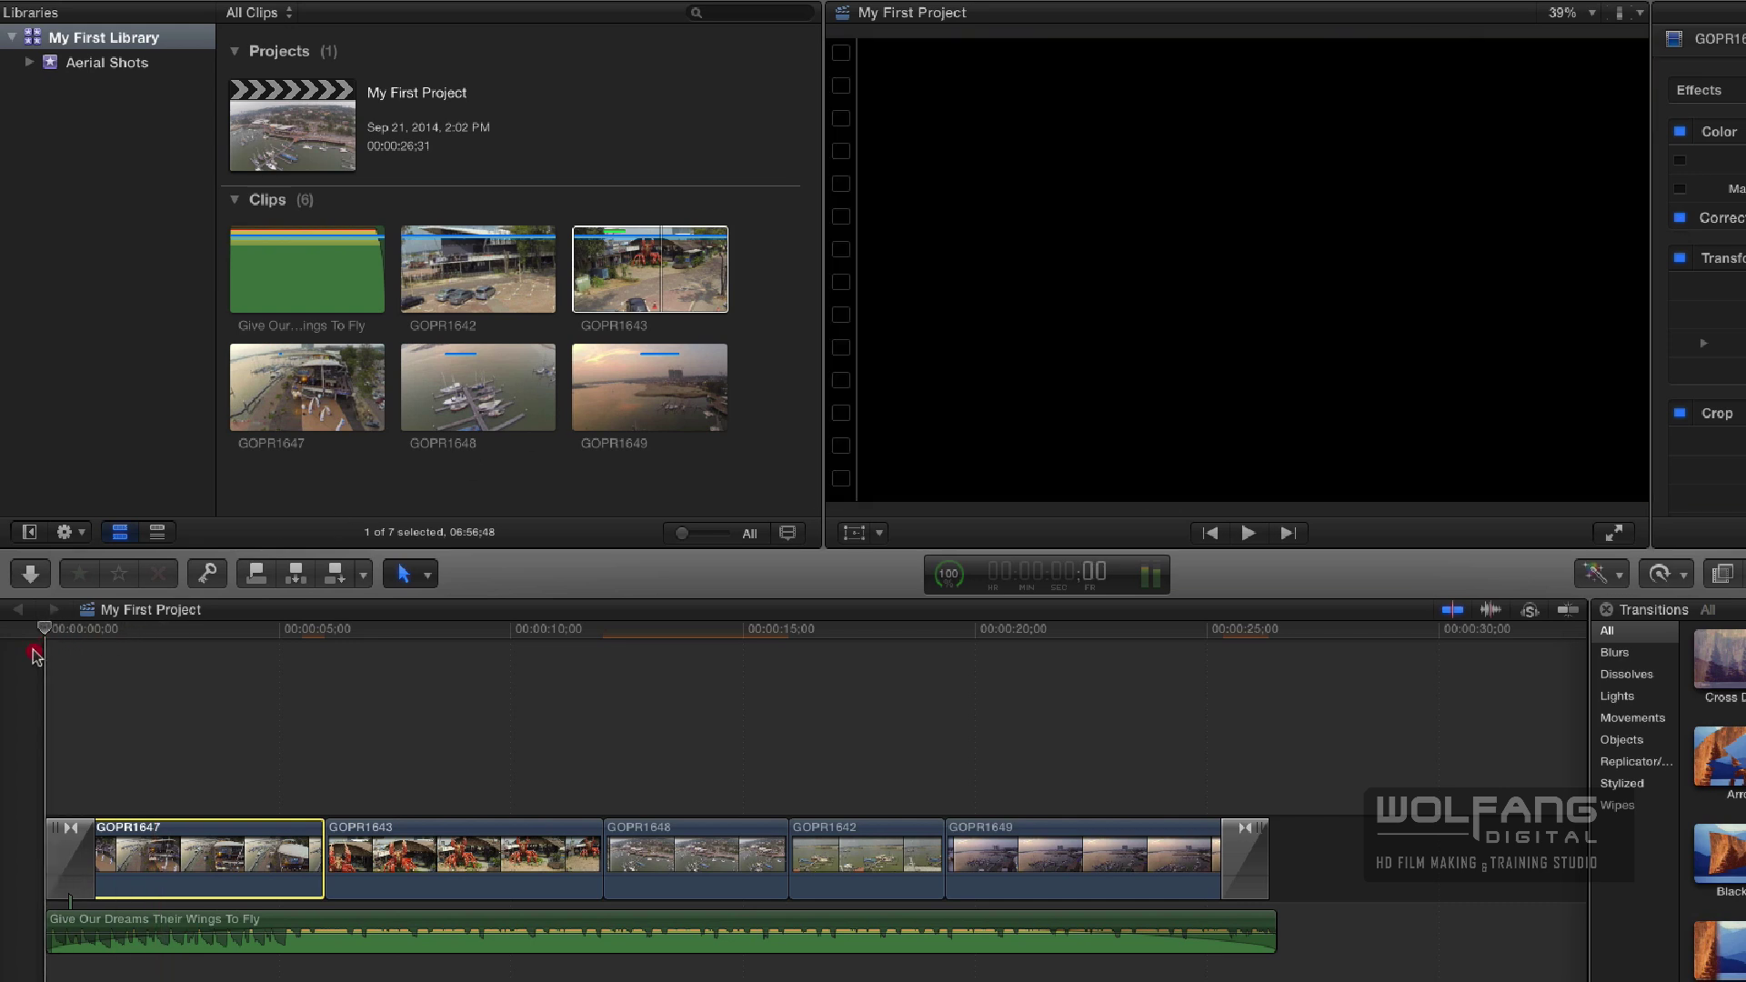
key("space")
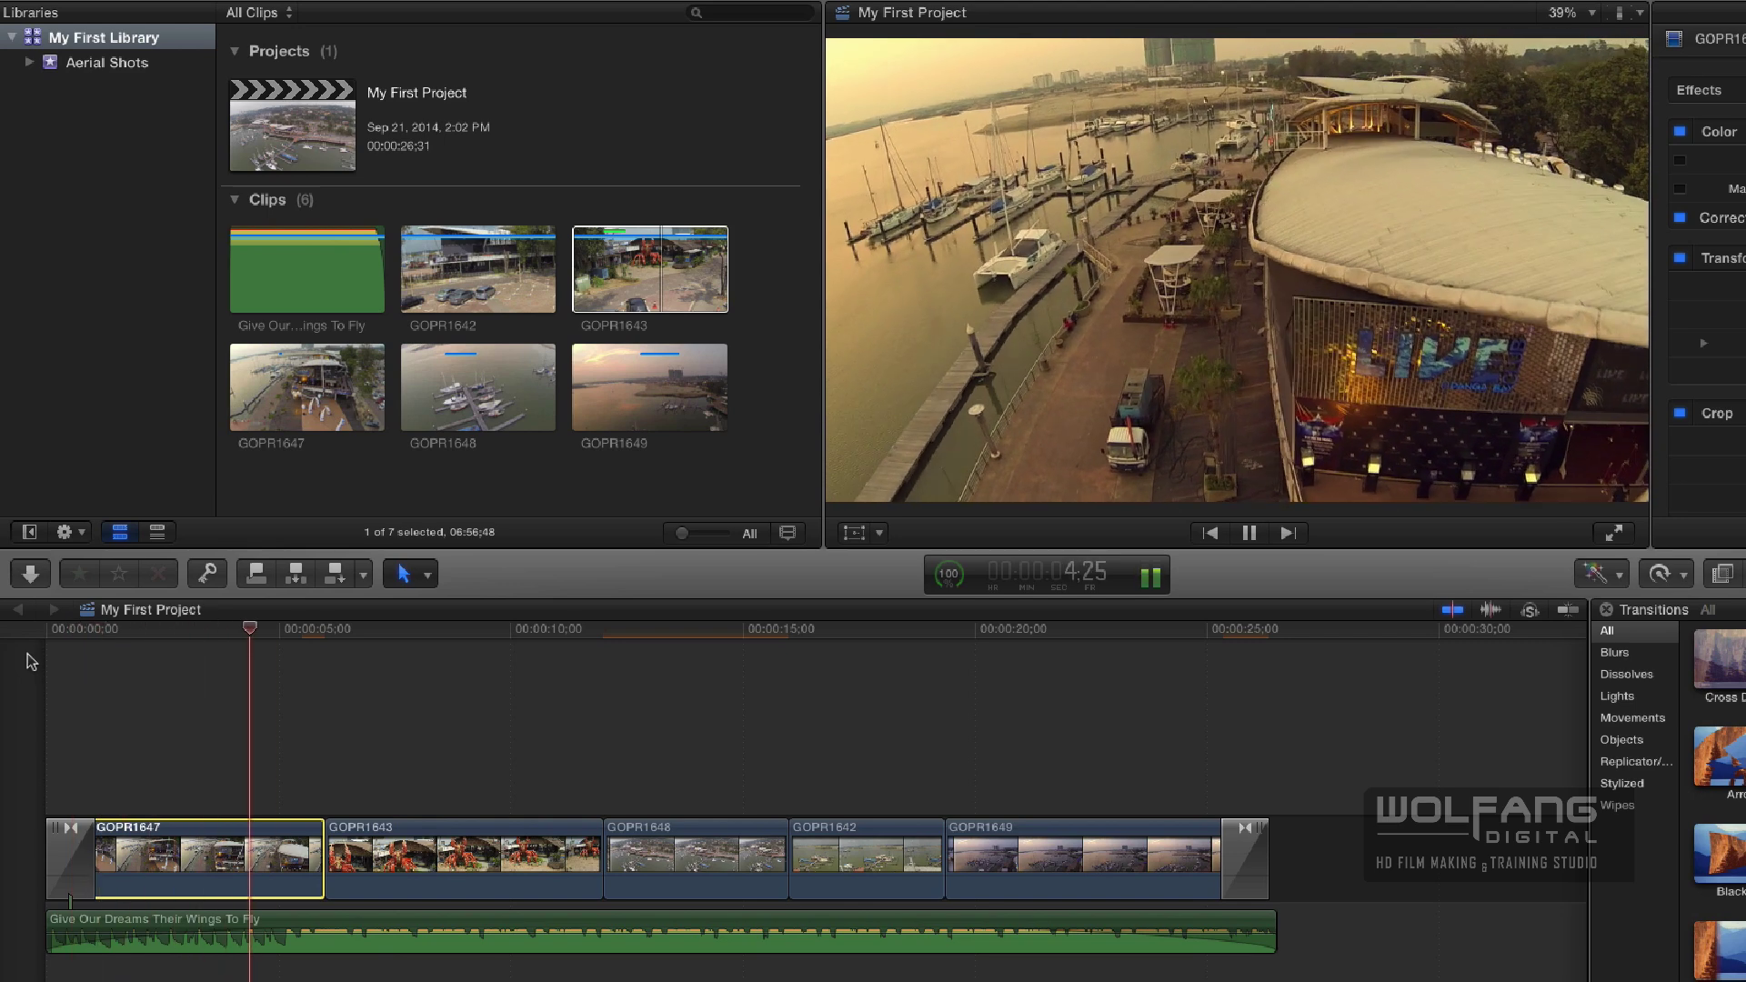
left_click(34, 637)
key("space")
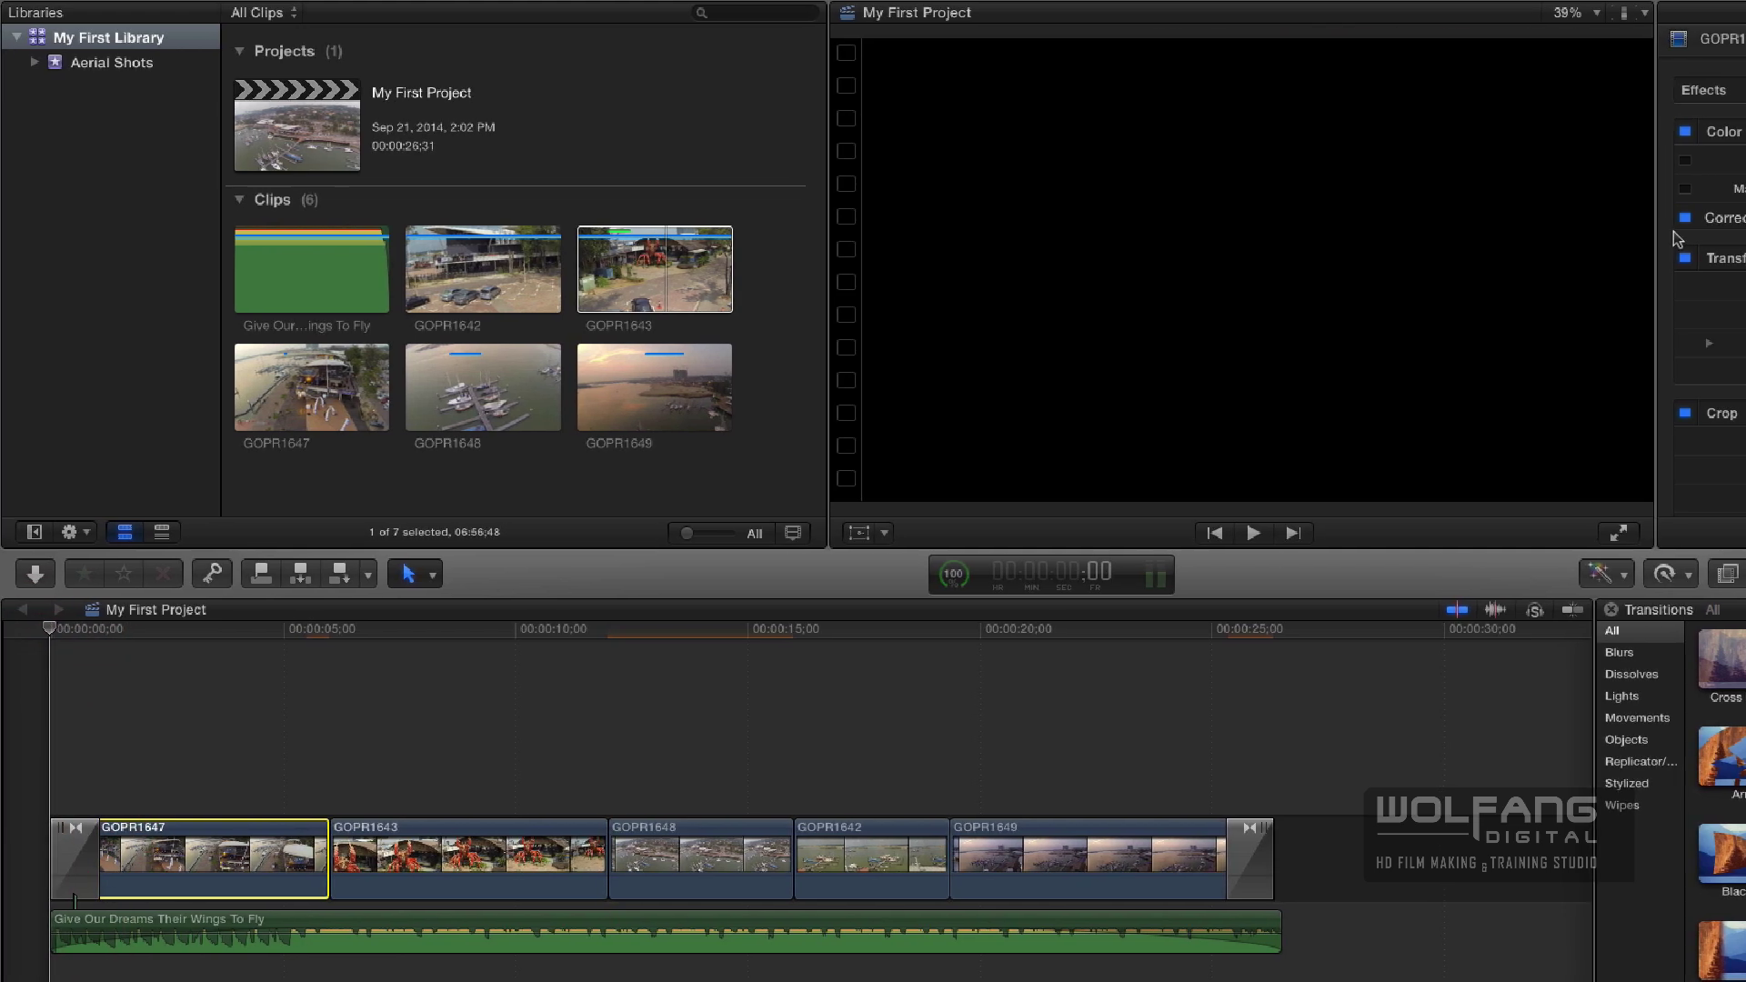
Play the opening with Correction 1 of GOPR1647 disabled, re-enable it during playback, and stop near the clip's end.
left_click(1688, 220)
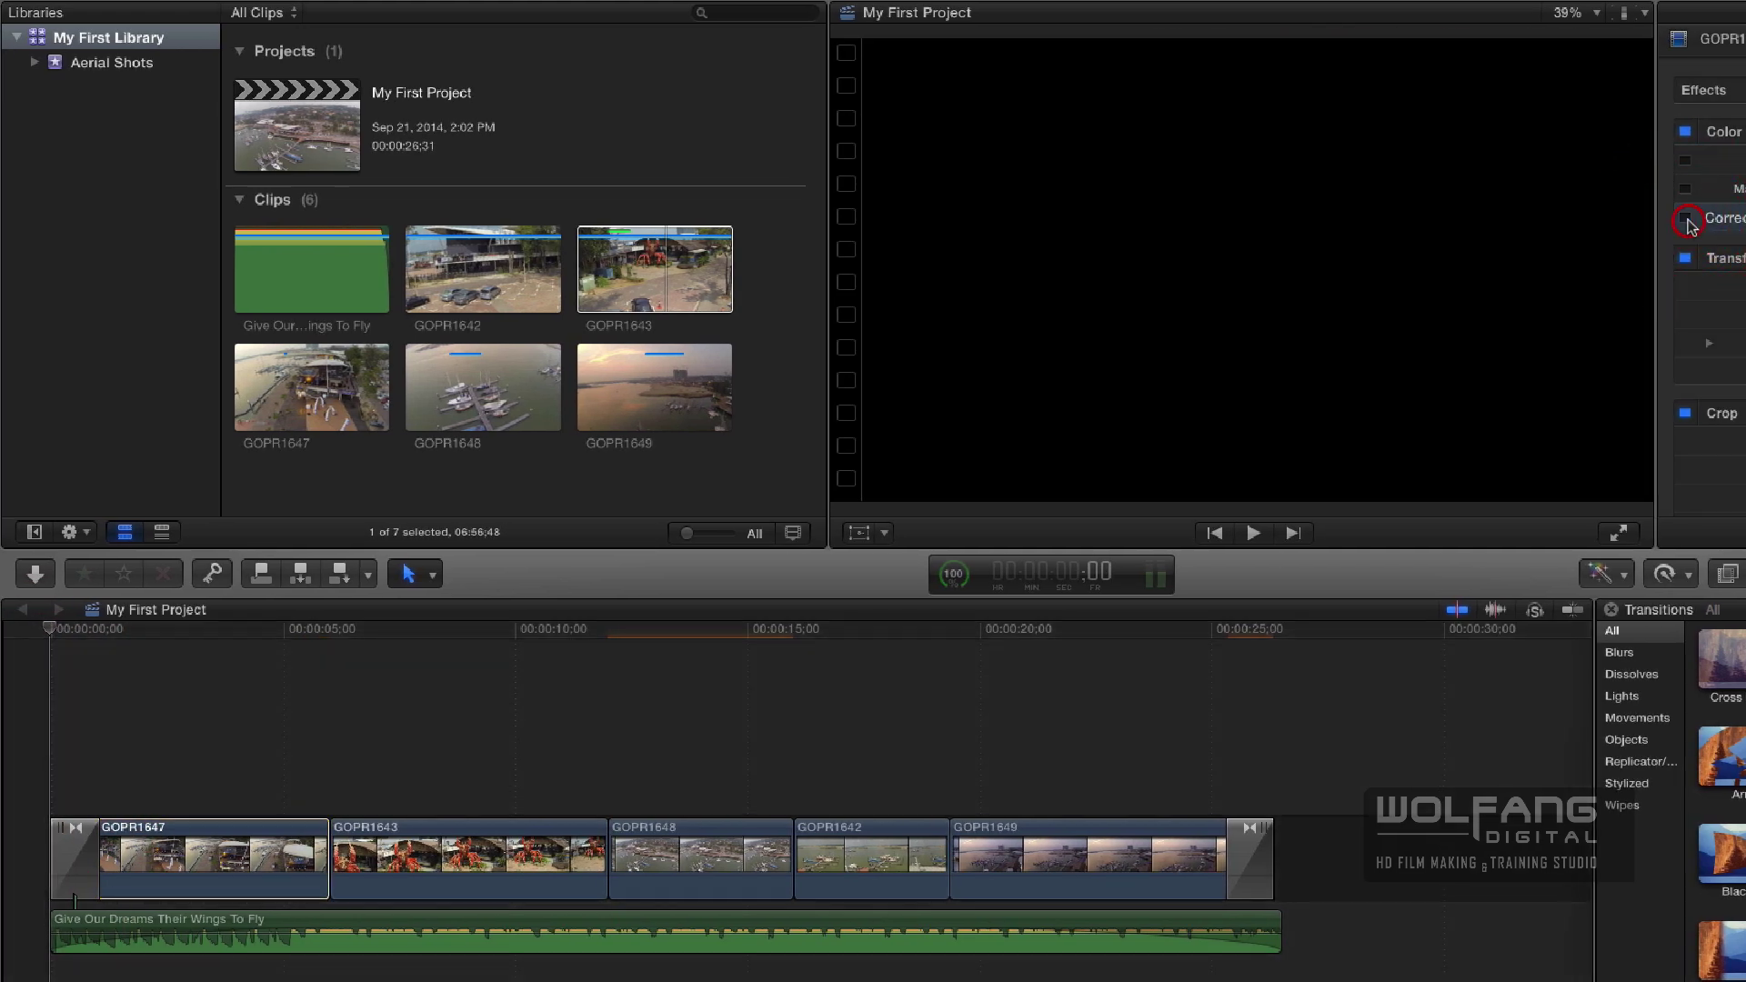
key("space")
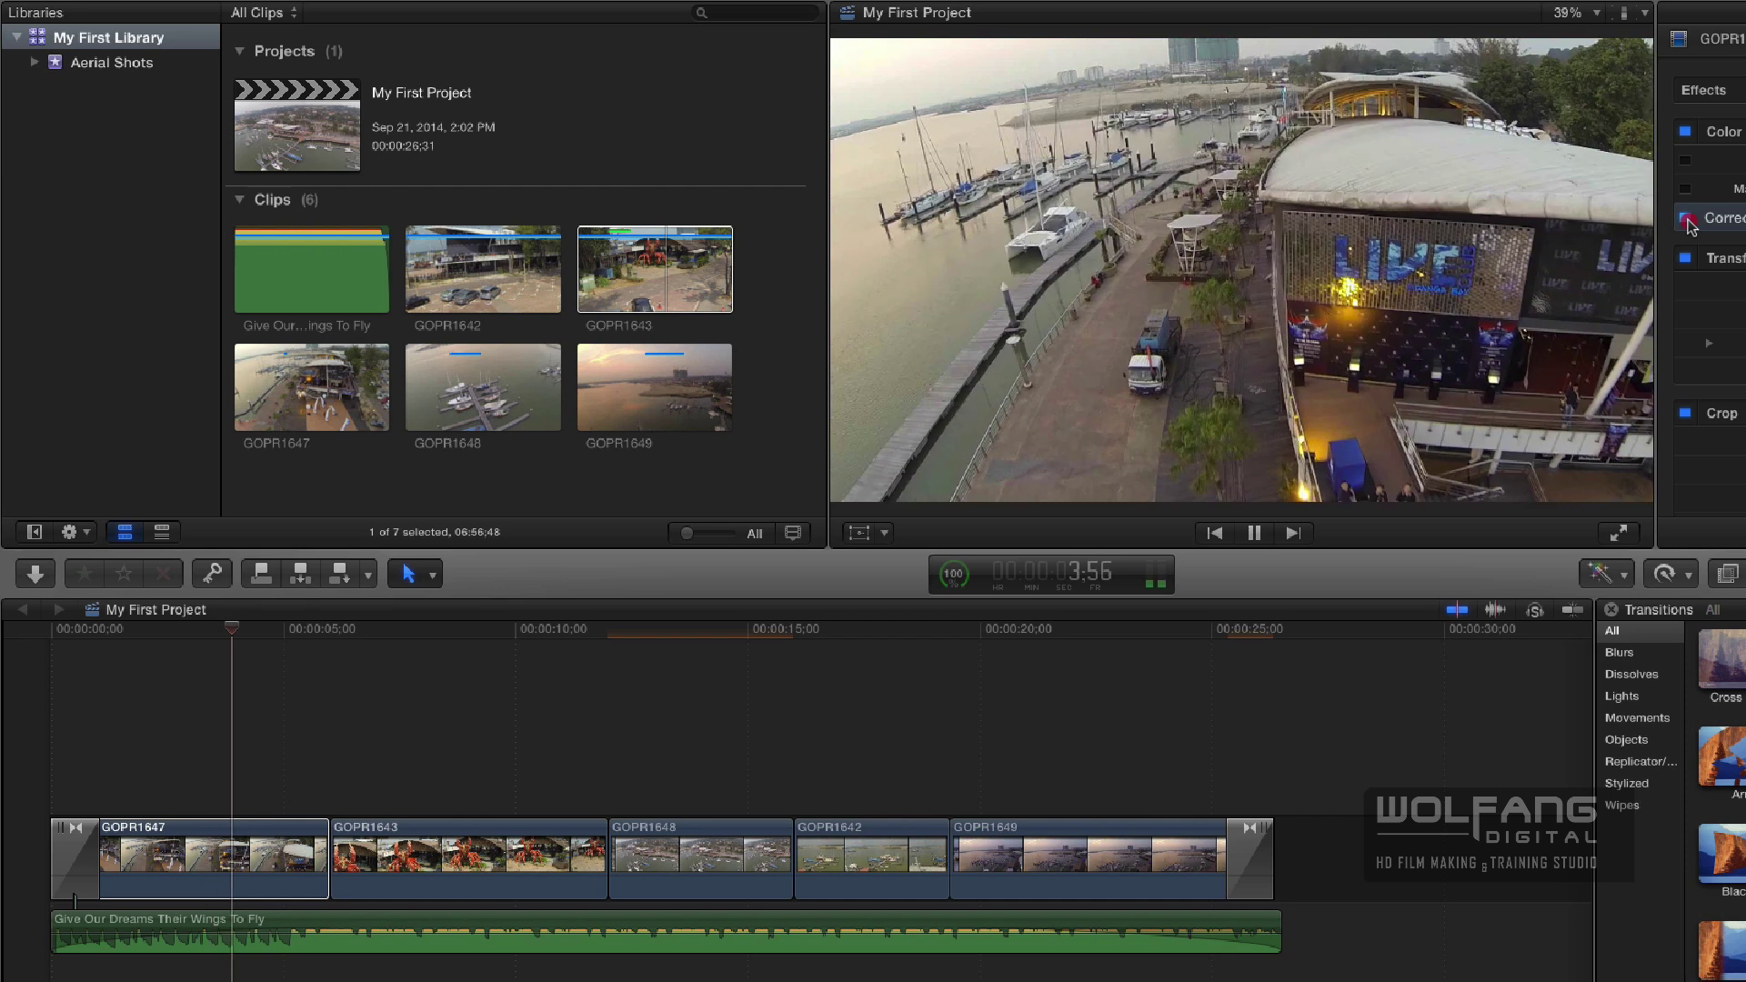
left_click(1687, 220)
key("space")
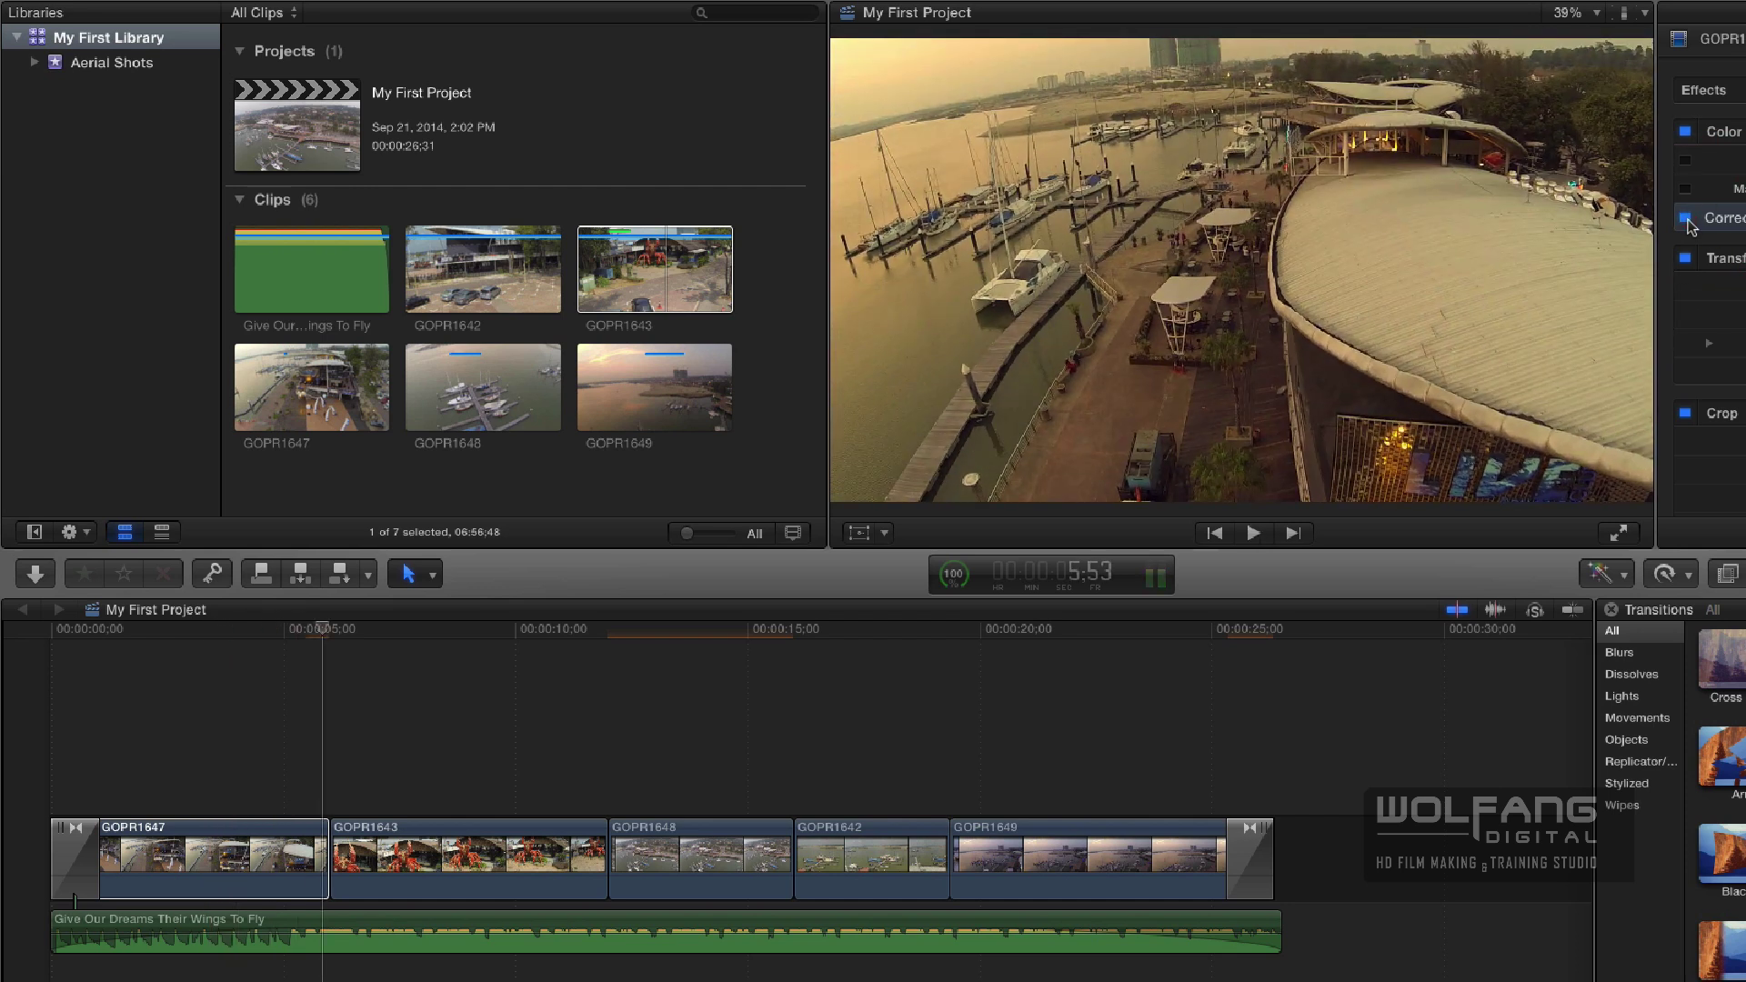